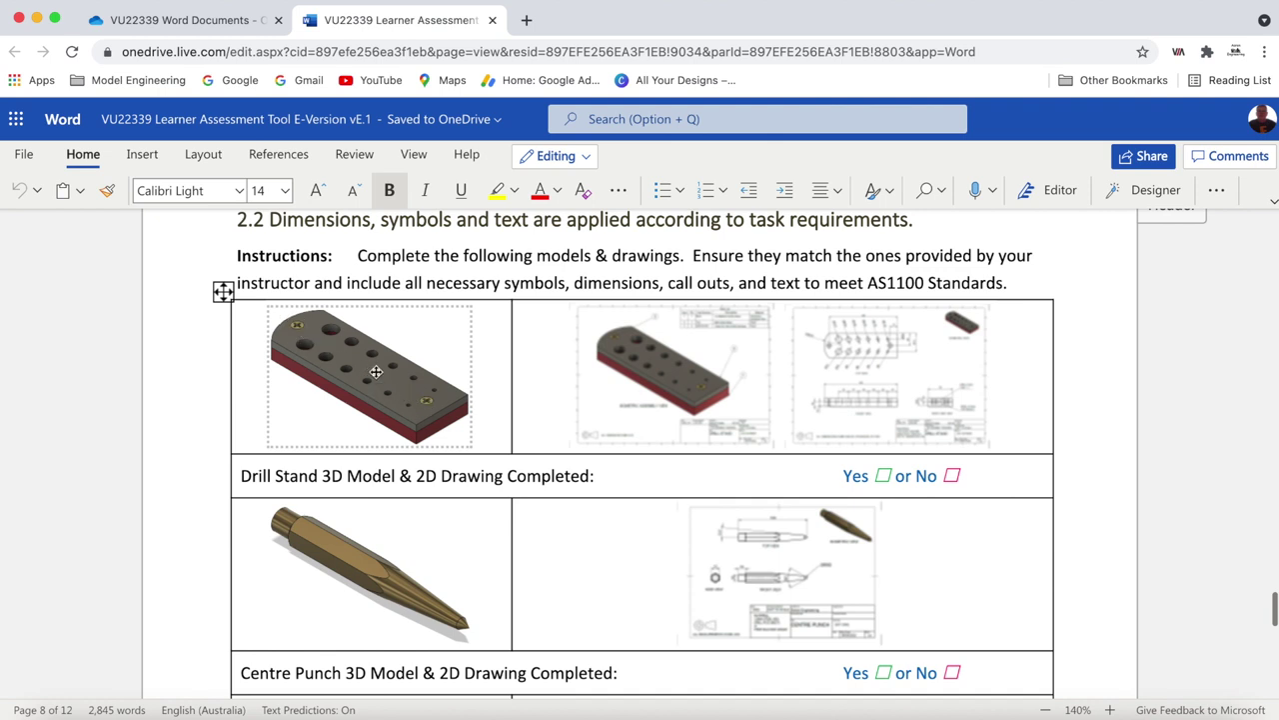
# Deselect the drill stand image in Word and switch to the Test v5 model in Fusion 360
pyautogui.click(485, 328)
pyautogui.click(967, 713)
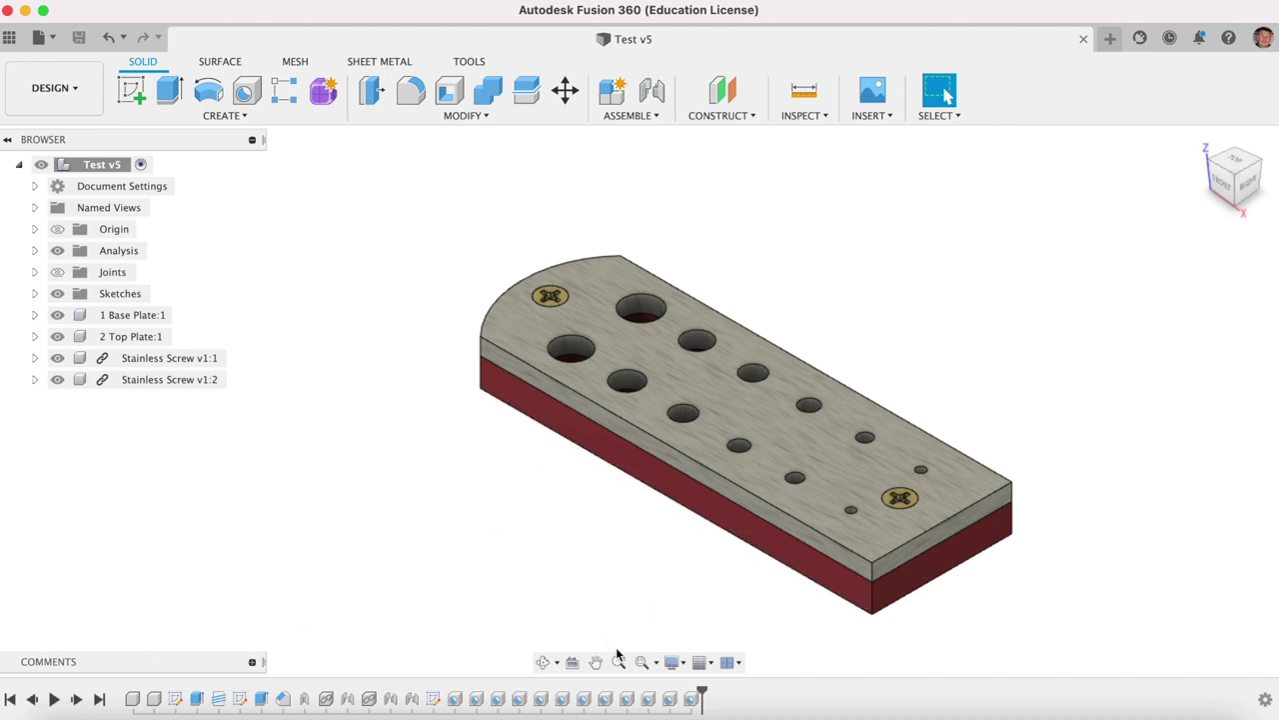
pyautogui.click(546, 661)
pyautogui.moveTo(720, 537); pyautogui.dragTo(342, 149)
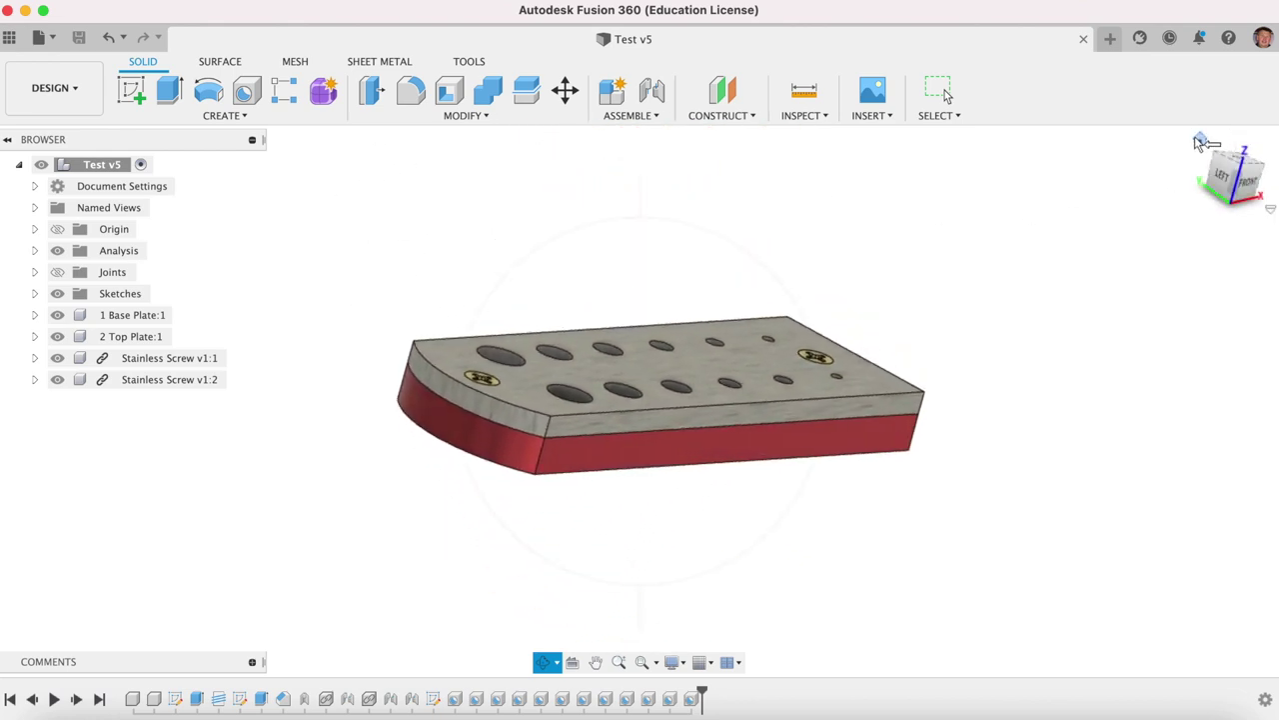
pyautogui.click(1202, 142)
pyautogui.press('Escape')
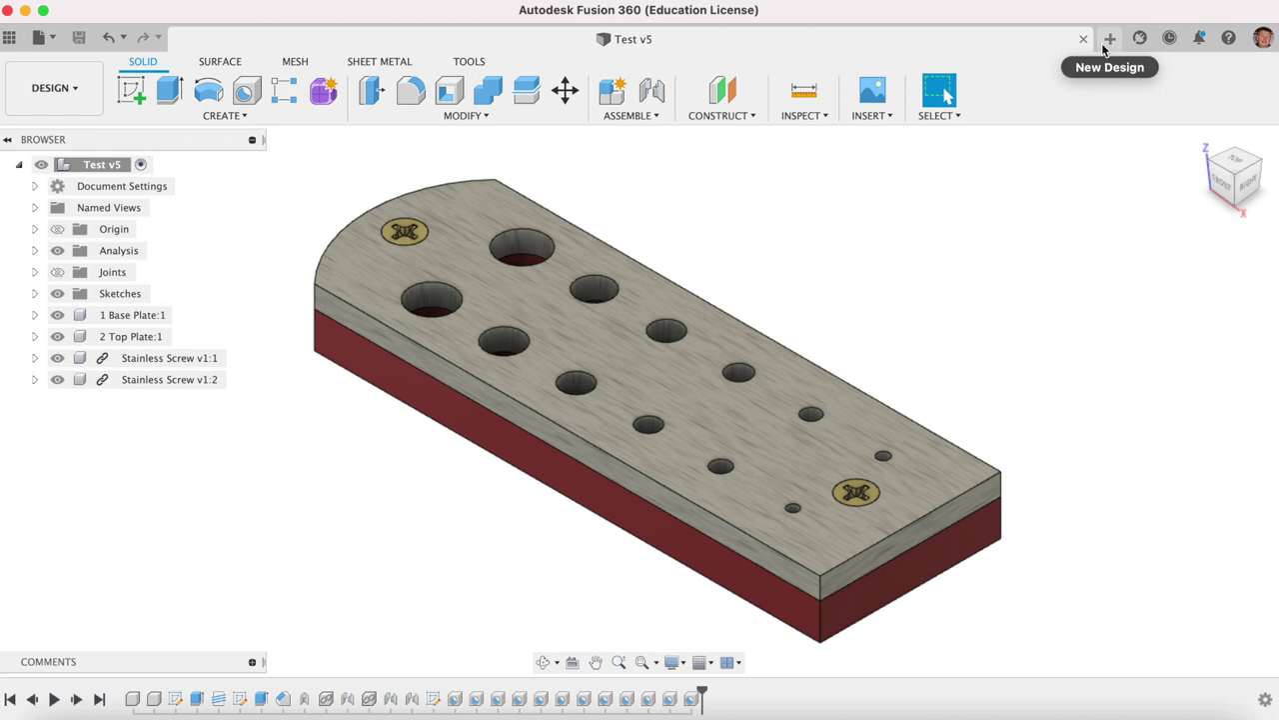
pyautogui.click(12, 38)
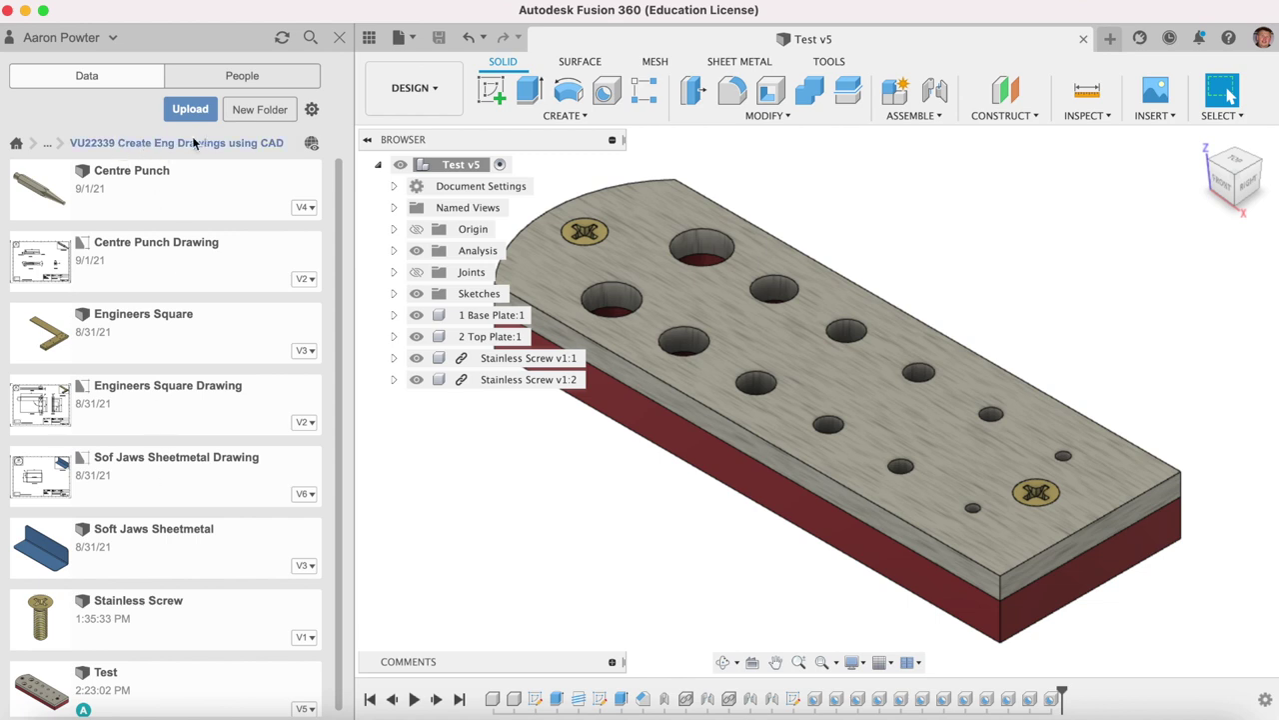
pyautogui.scroll(-1, 169, 296)
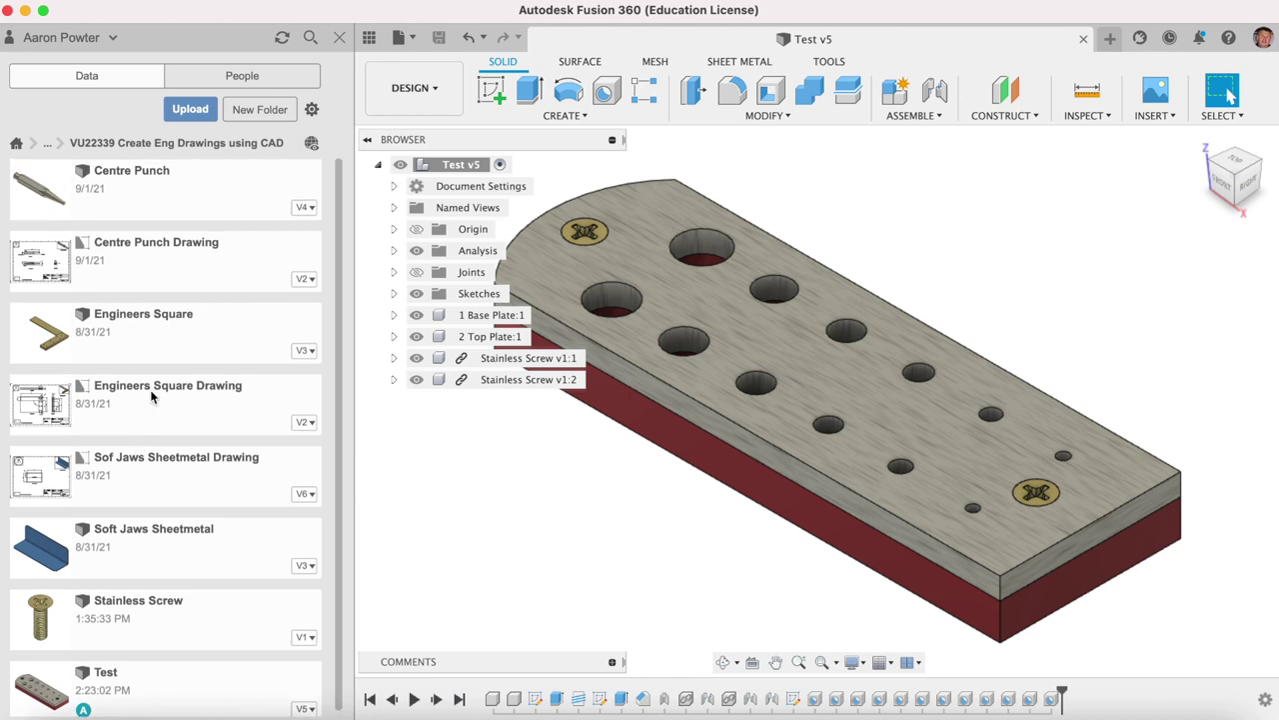
pyautogui.click(362, 38)
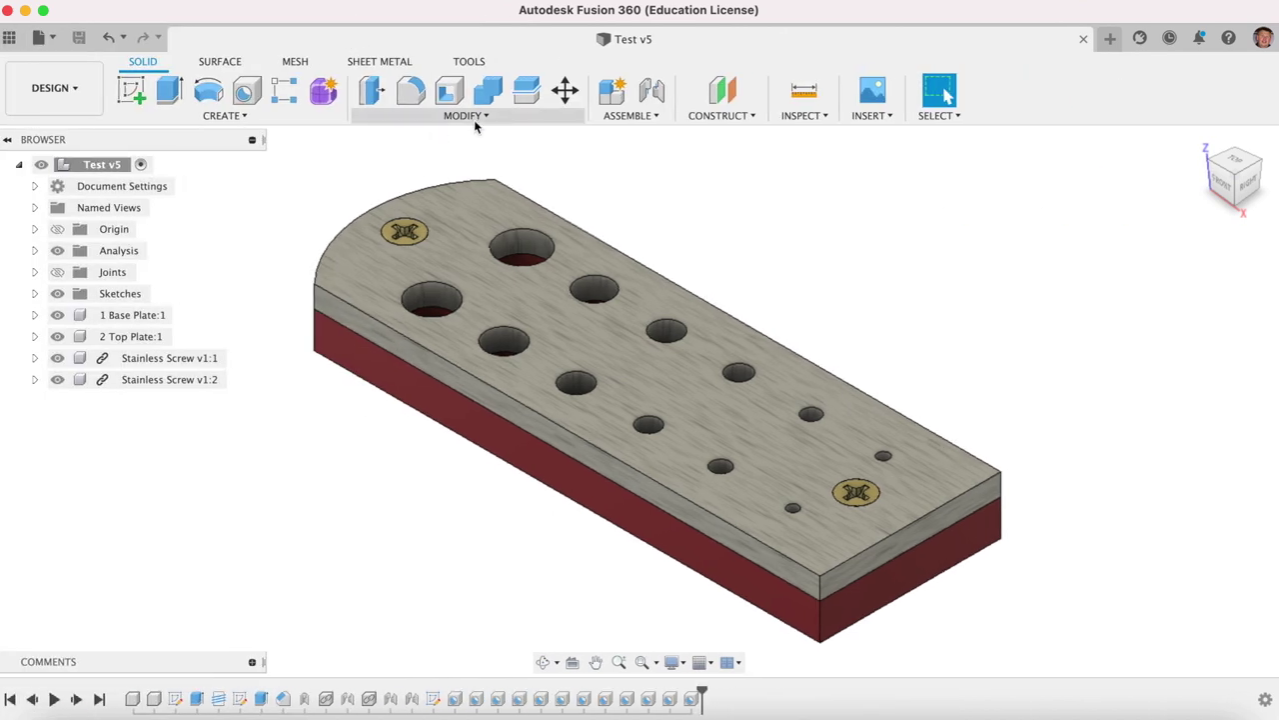
# Create a new design saved as 'Drill Stand' in the VU22339 Create Eng Drawings using CAD folder
pyautogui.click(1108, 39)
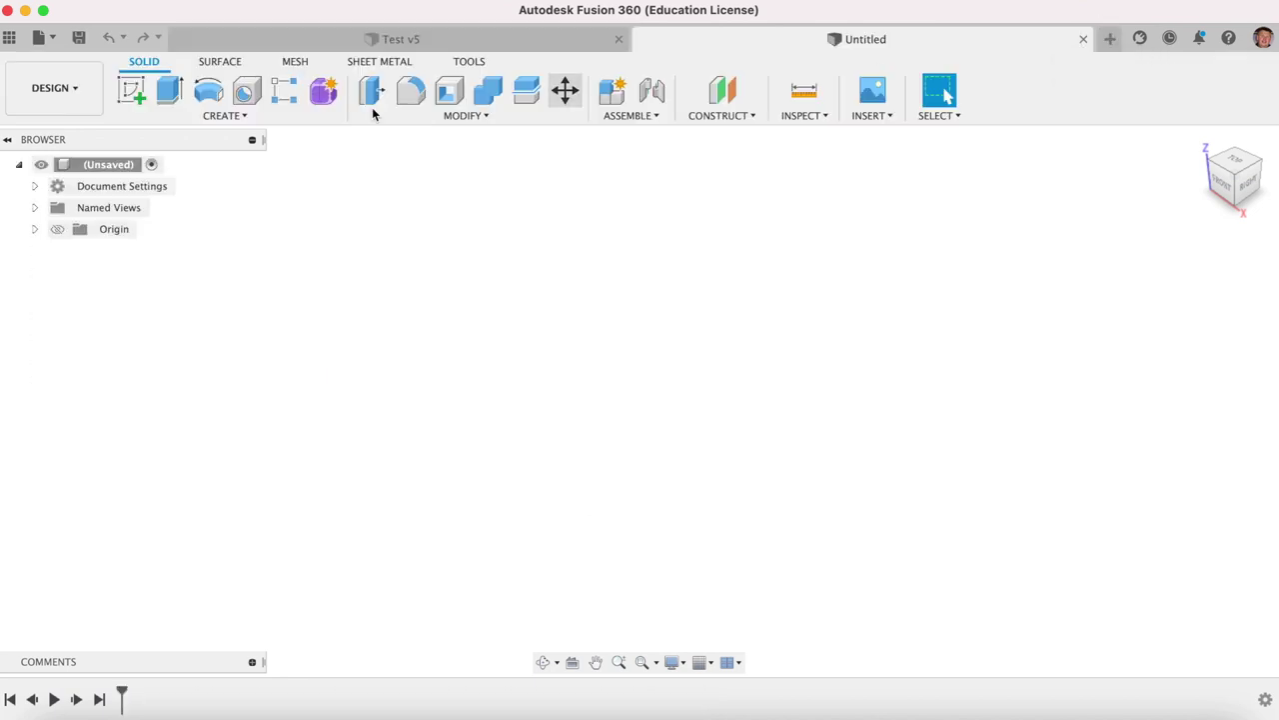
pyautogui.click(79, 37)
pyautogui.write('Drill Stand')
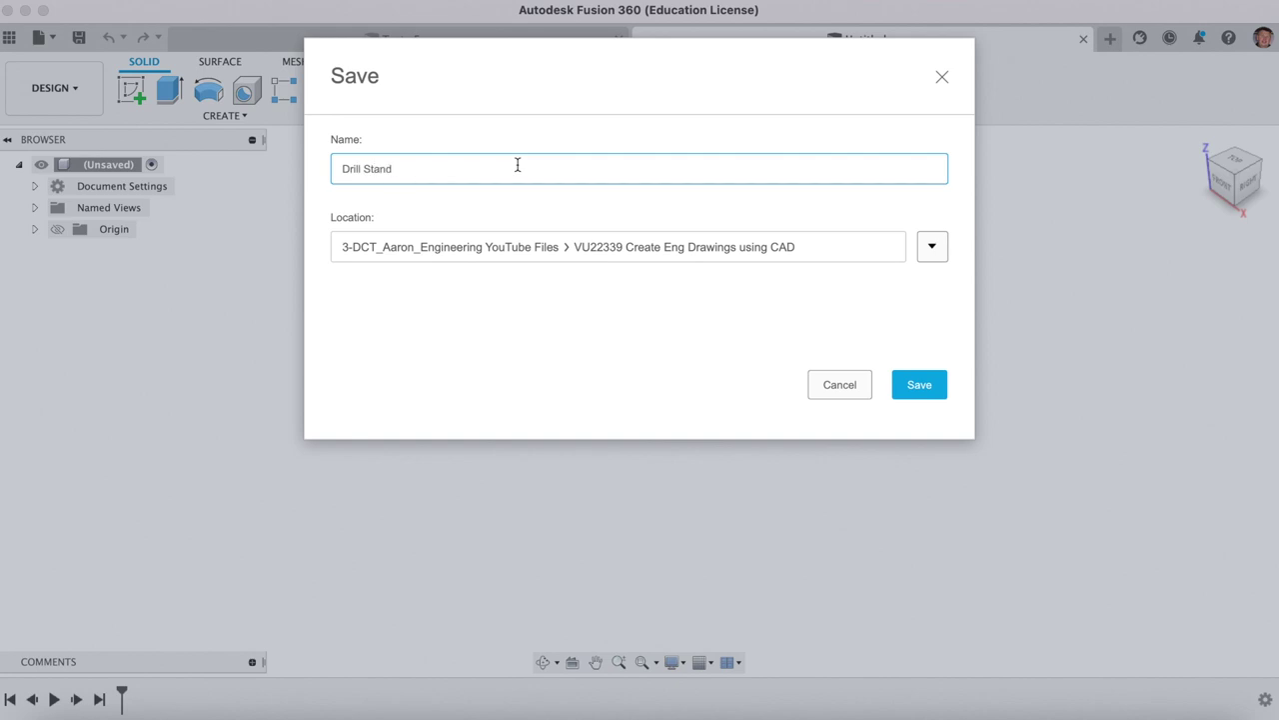
pyautogui.click(911, 391)
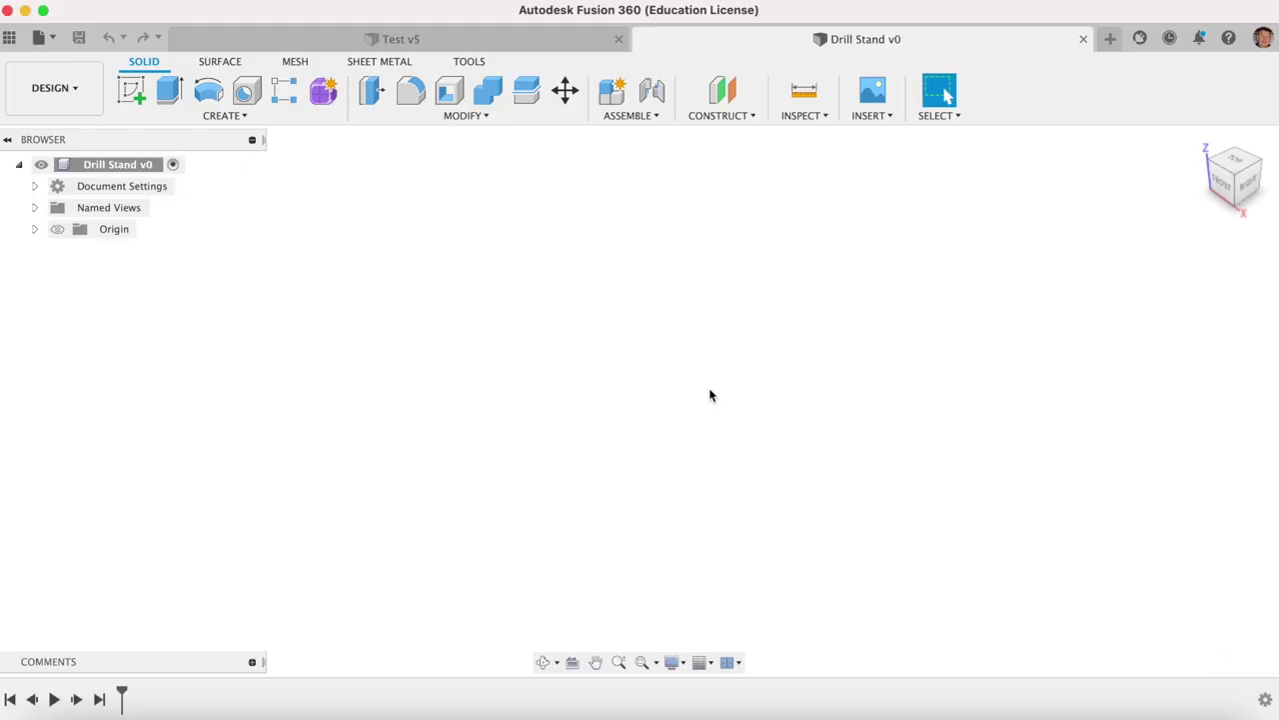
pyautogui.click(647, 118)
# Add a new component named Base Plate under the Drill Stand root
pyautogui.click(409, 234)
pyautogui.rightClick(140, 167)
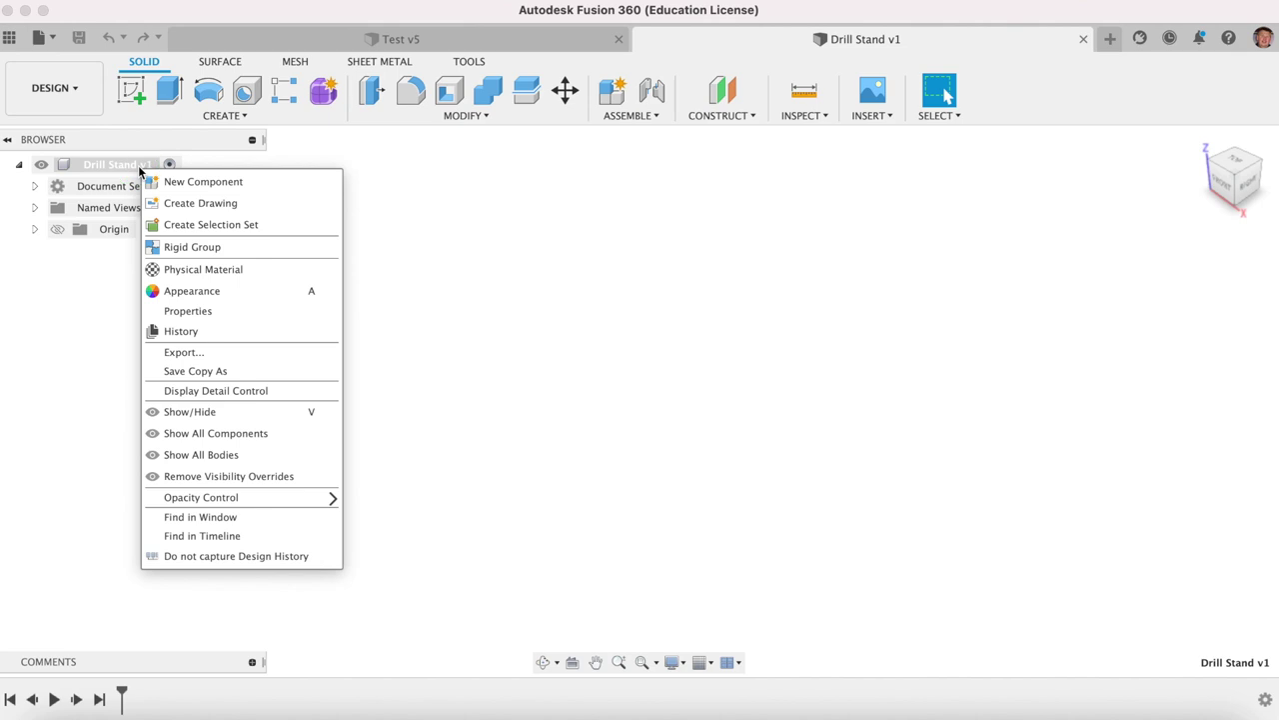
pyautogui.click(178, 183)
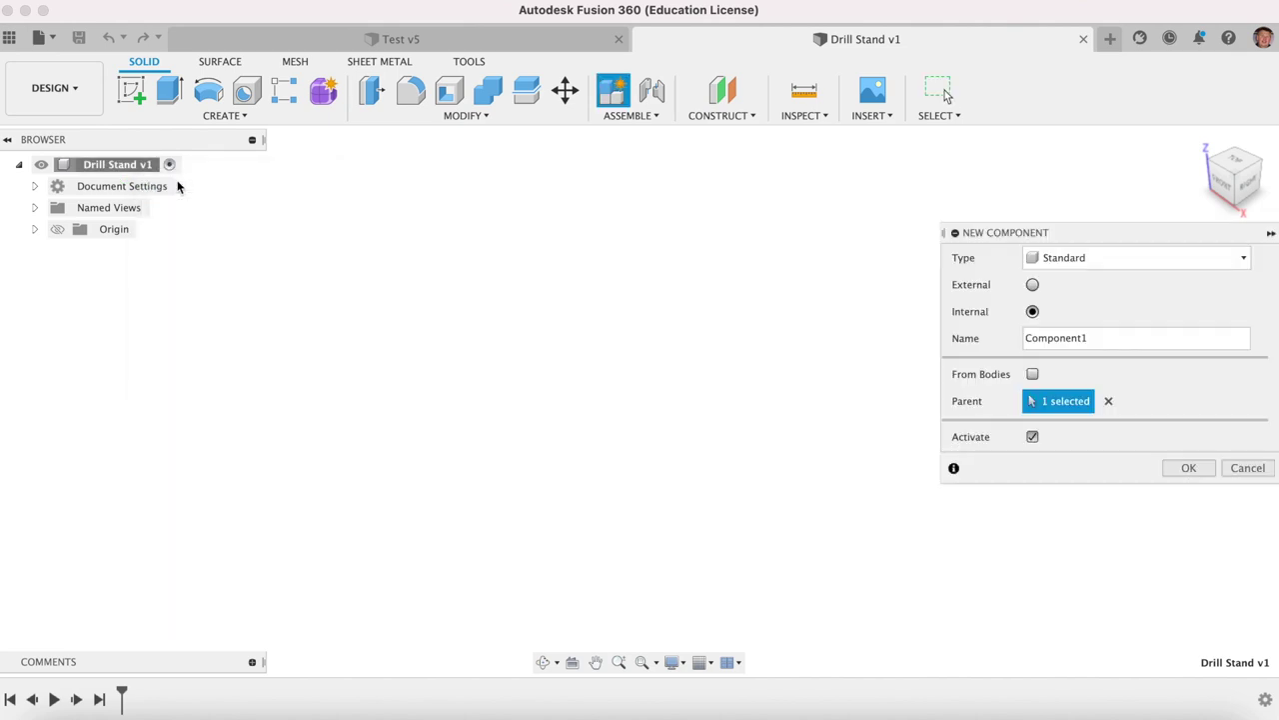
pyautogui.click(1058, 340)
pyautogui.doubleClick(1126, 338)
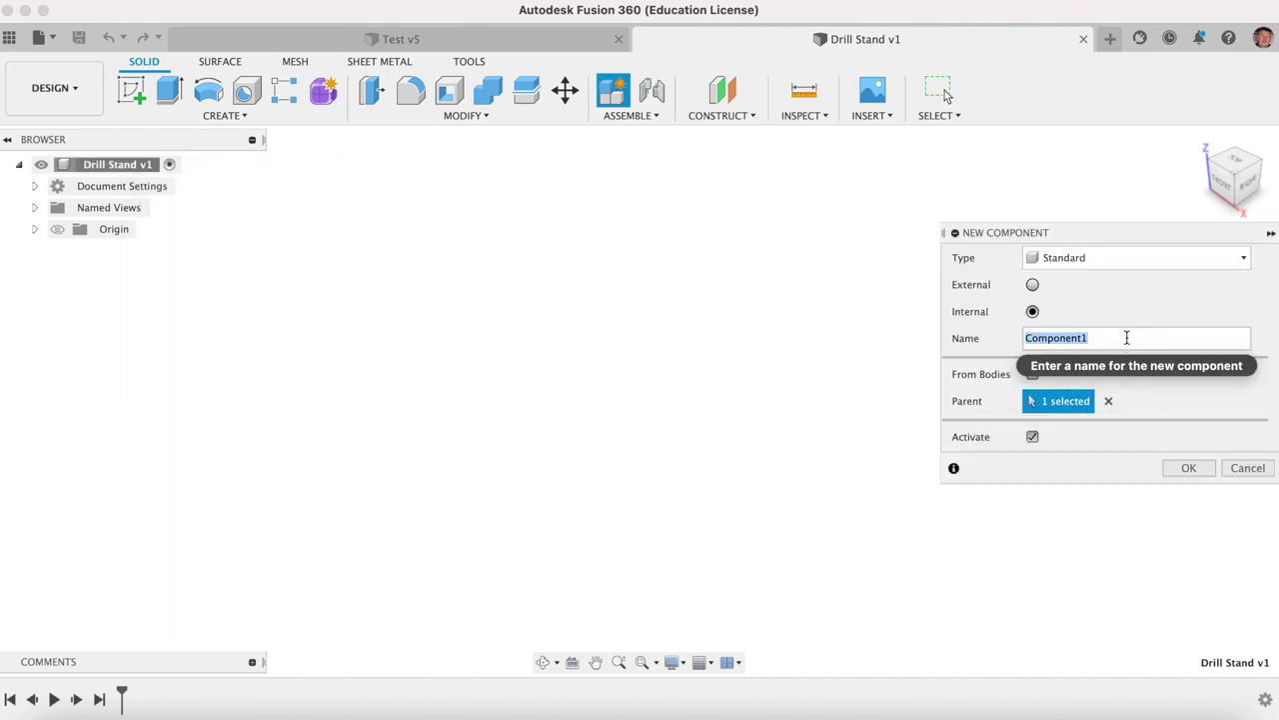
pyautogui.write('Base Plate')
pyautogui.click(1188, 467)
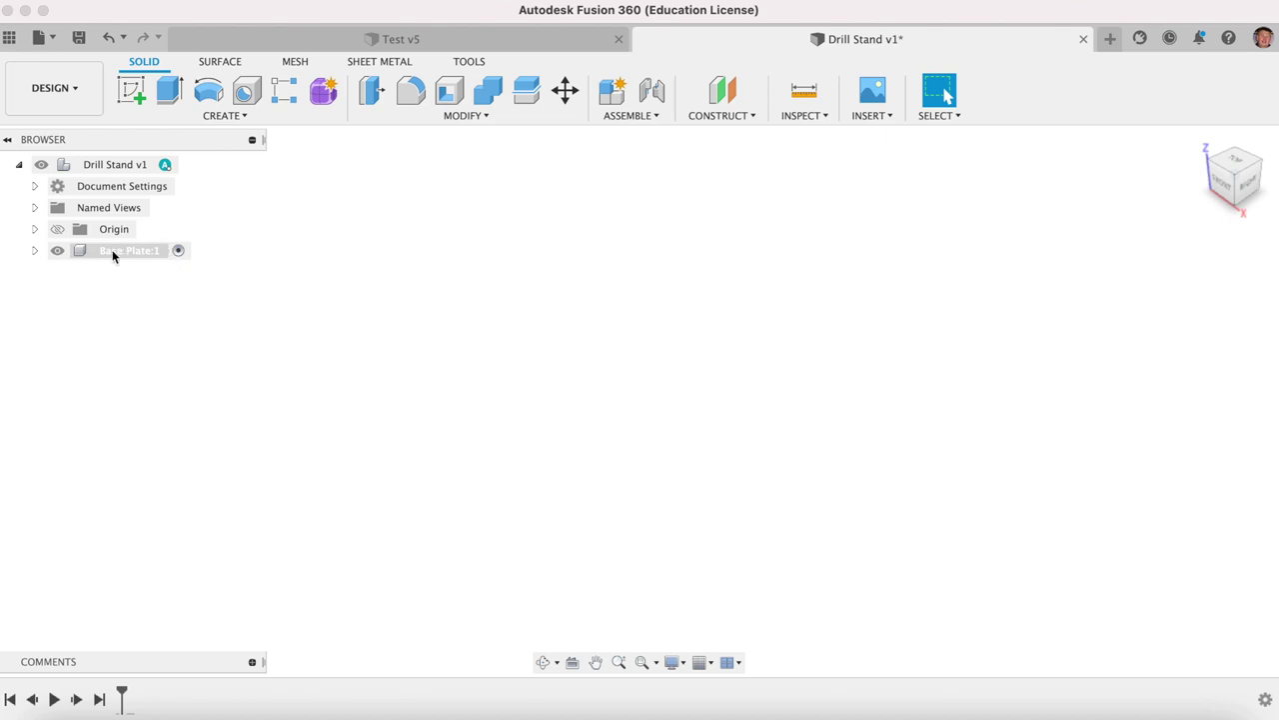
# Add a second component named Top Plate under the root
pyautogui.rightClick(117, 164)
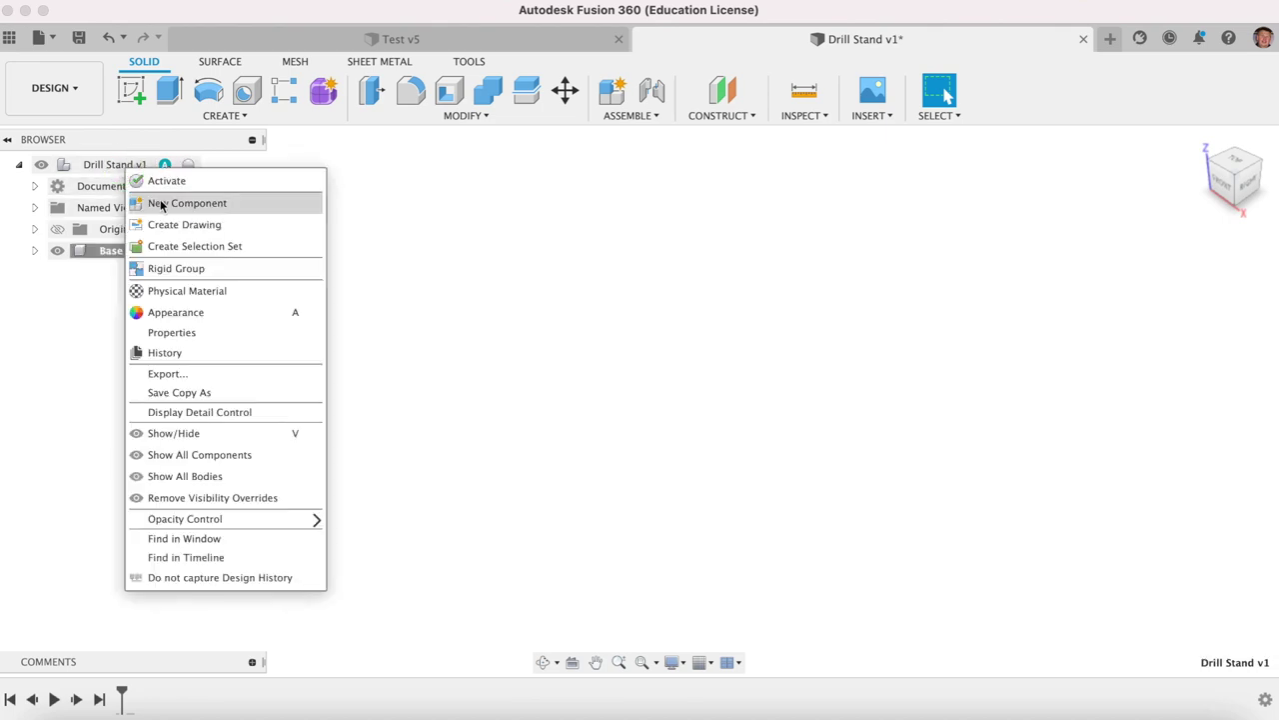
pyautogui.click(164, 202)
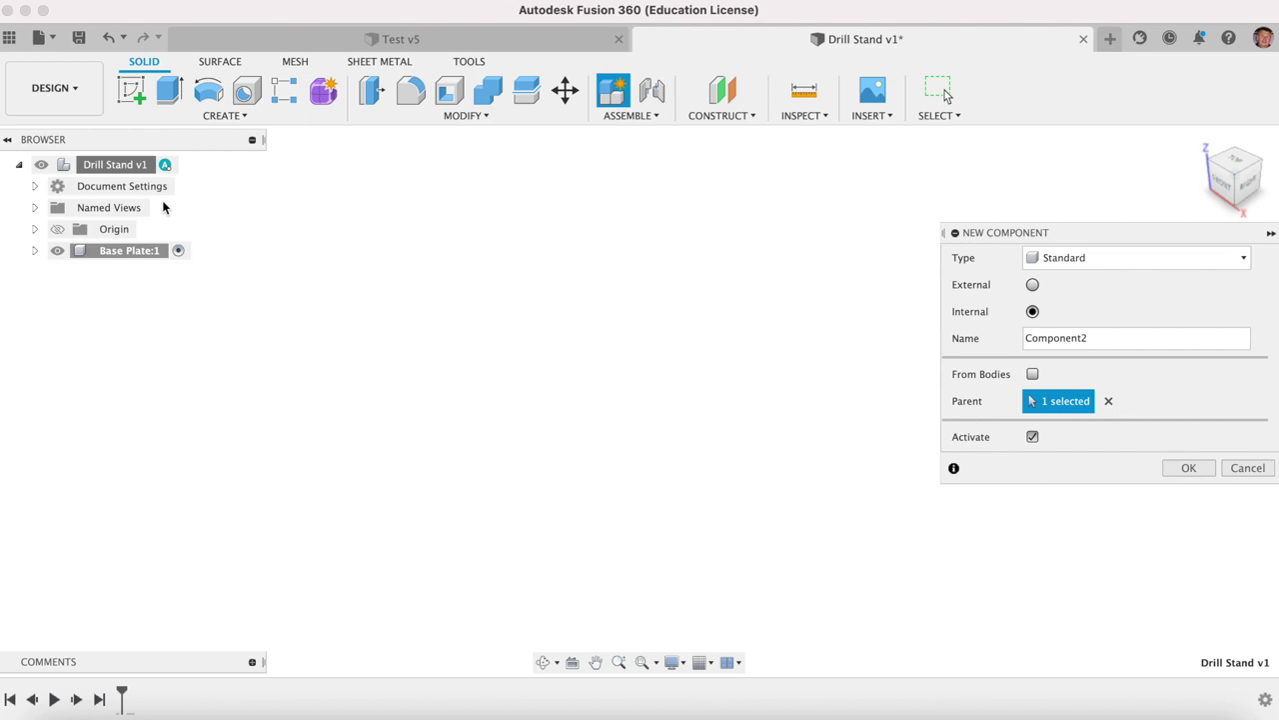
pyautogui.click(1081, 338)
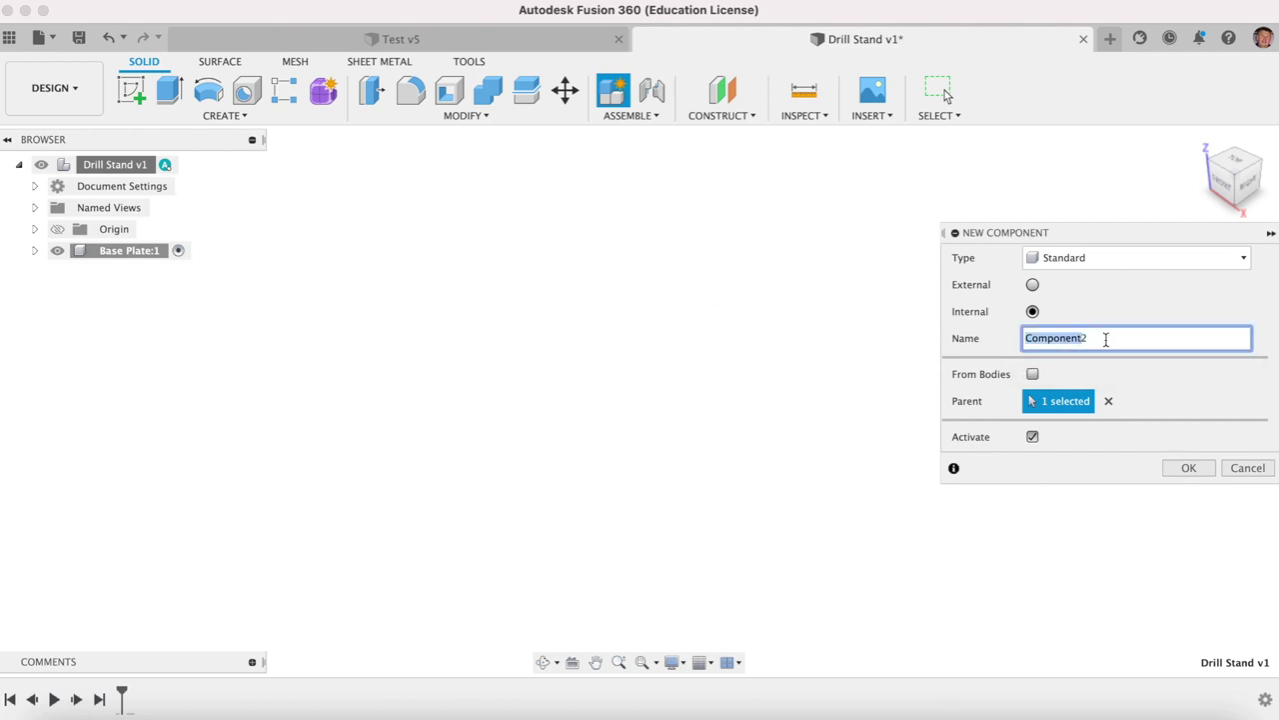
pyautogui.write('Top Plate')
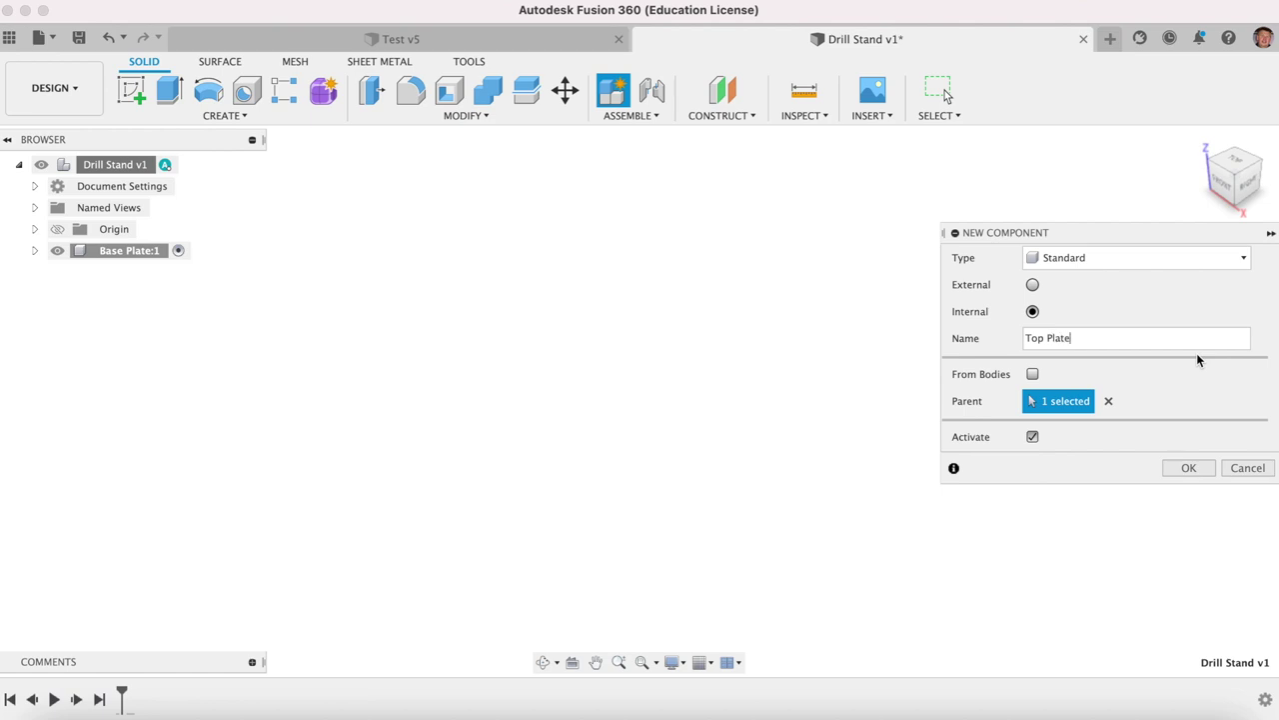
pyautogui.press('Return')
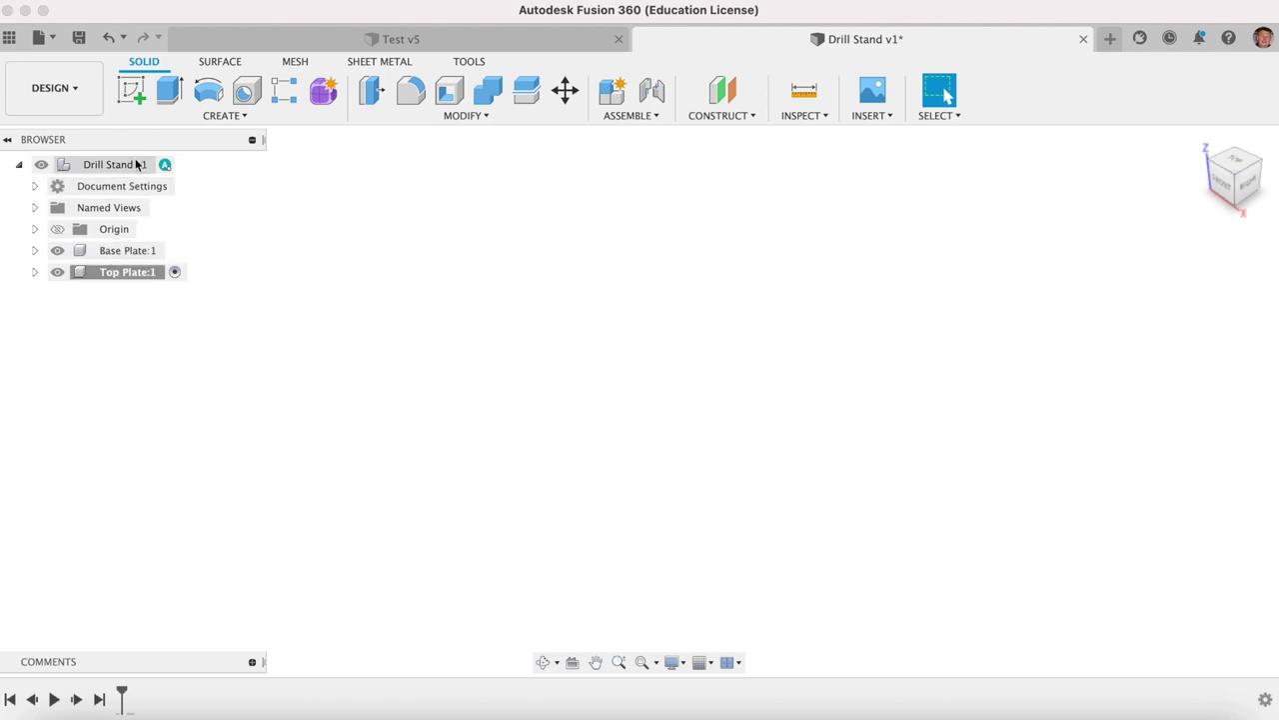
# Make Base Plate the active component
pyautogui.click(123, 253)
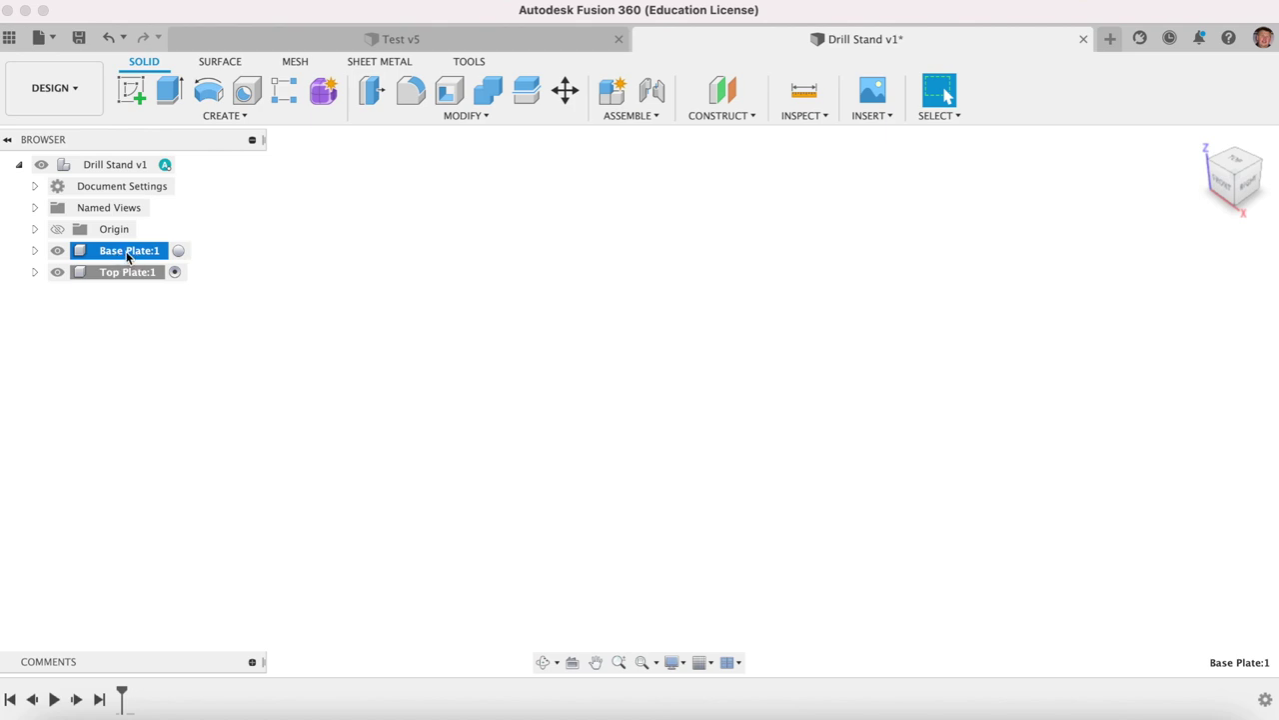
pyautogui.click(178, 251)
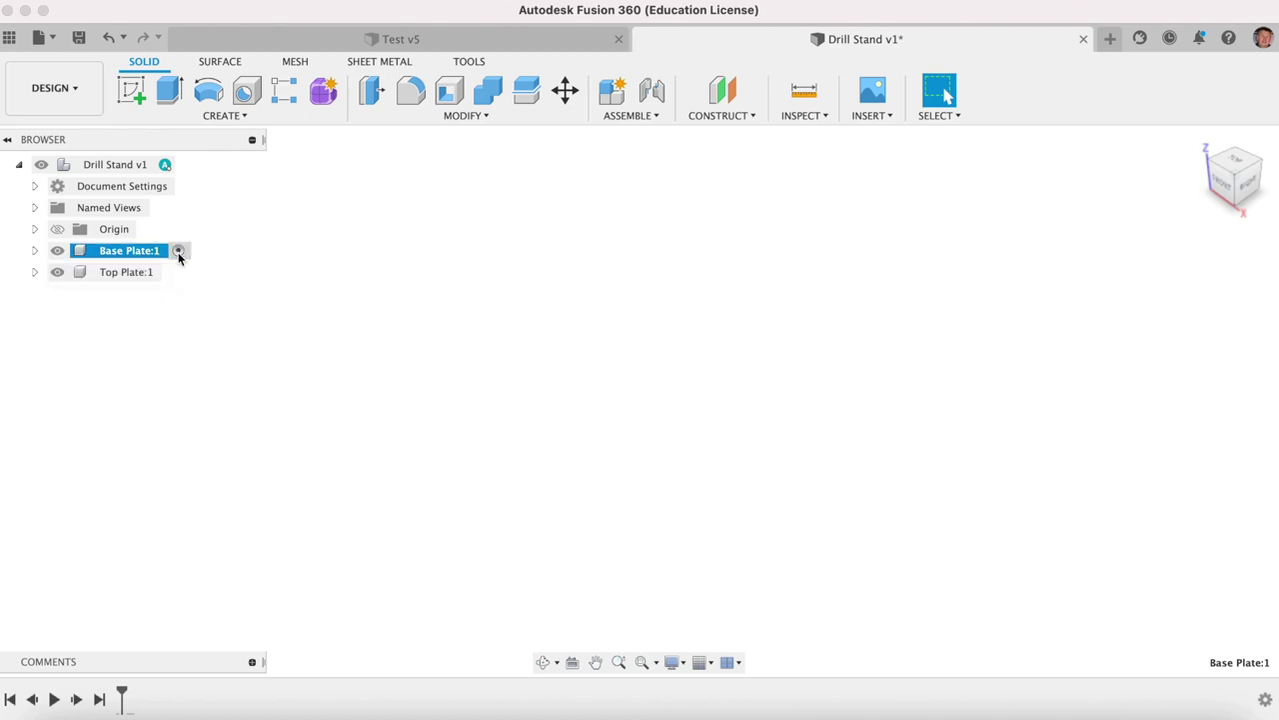
pyautogui.click(175, 273)
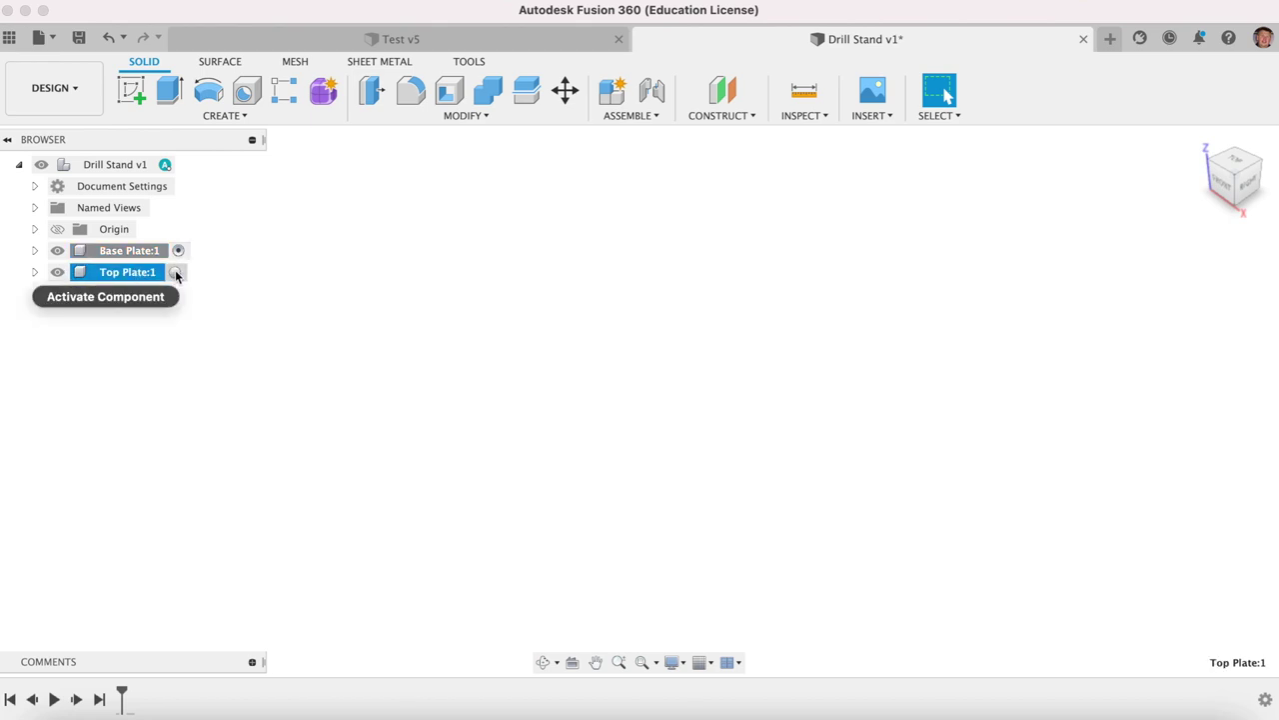
pyautogui.click(140, 251)
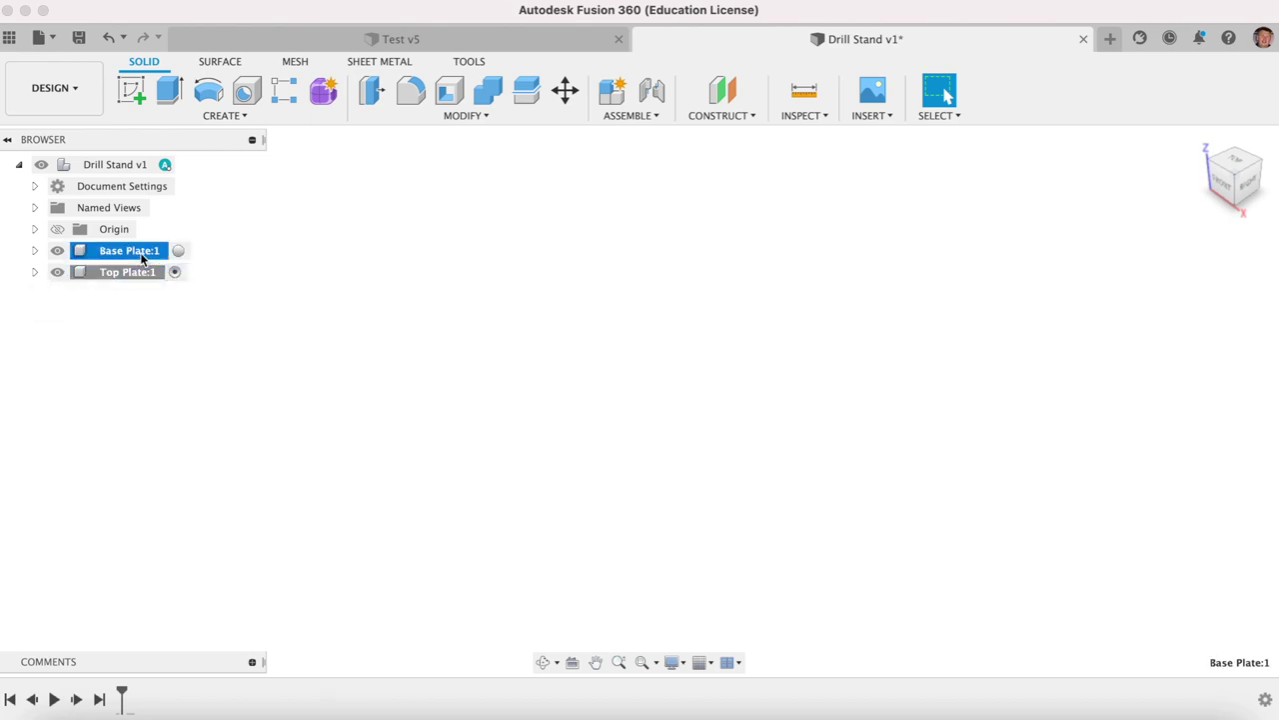
pyautogui.click(178, 251)
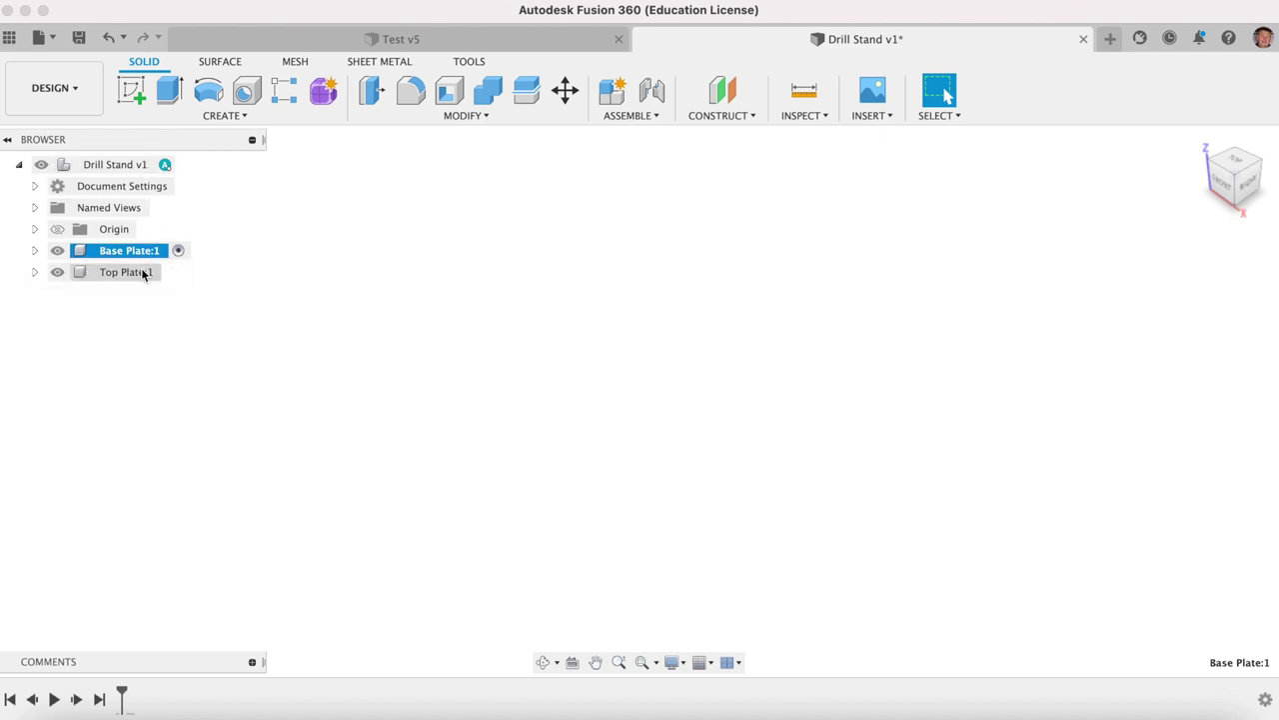
pyautogui.click(127, 95)
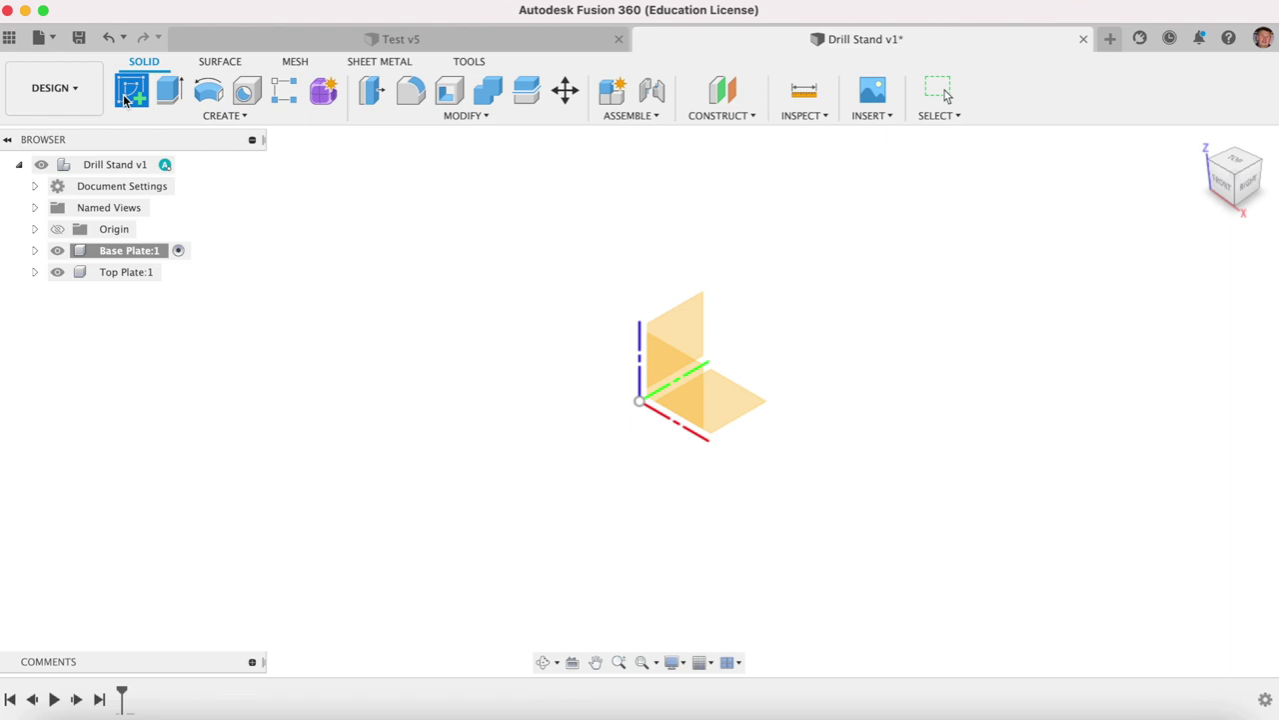
# Sketch a 140 × 50 mm rectangle from the origin on the horizontal plane
pyautogui.click(737, 413)
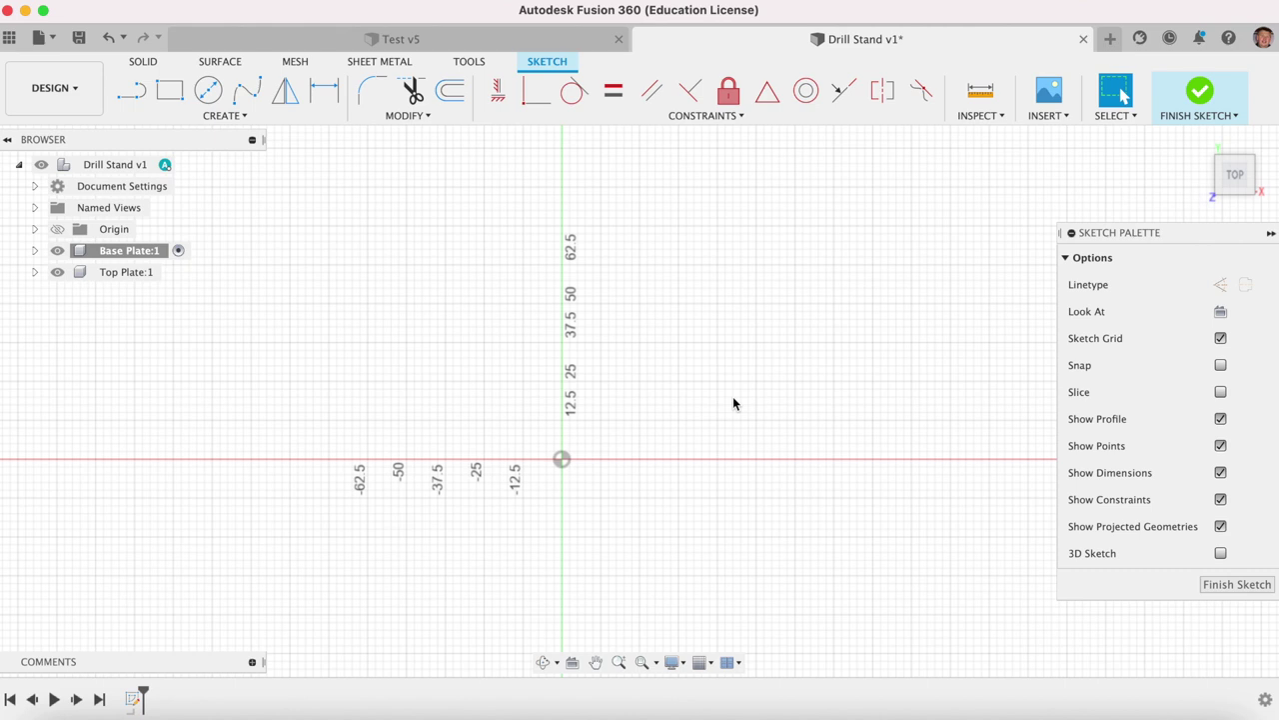
pyautogui.press('r')
pyautogui.click(562, 459)
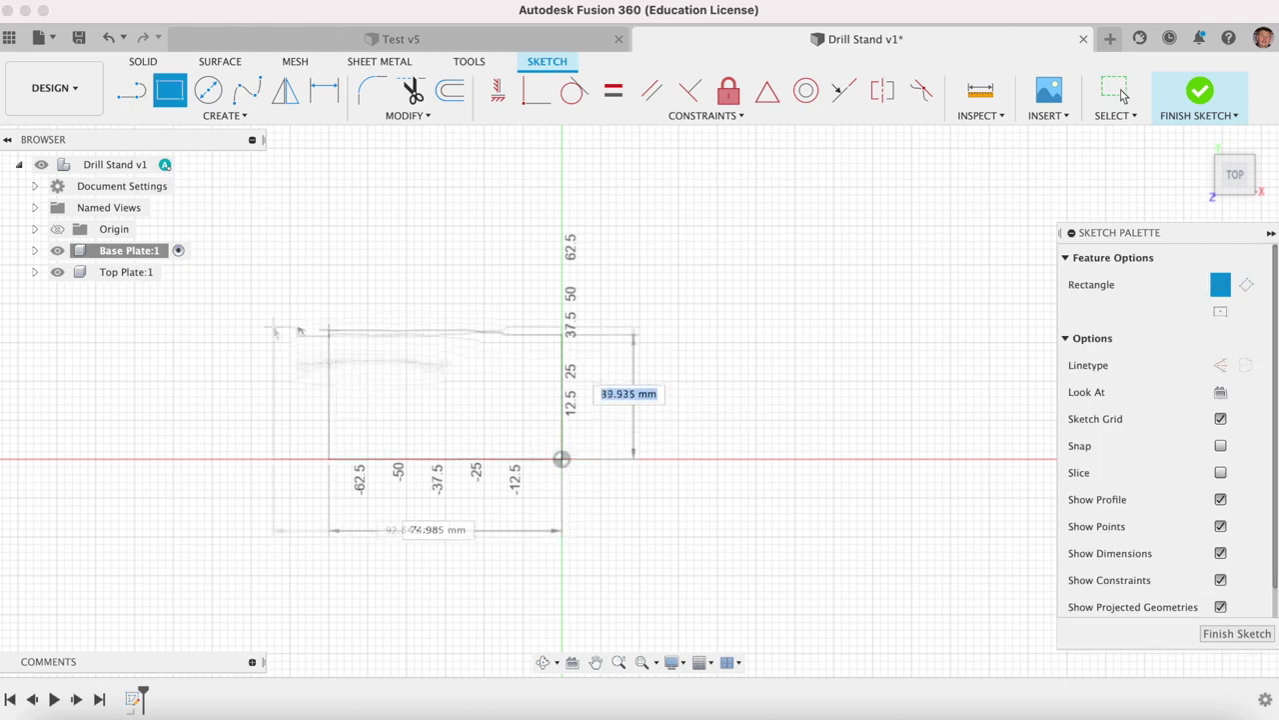
pyautogui.write('50')
pyautogui.press('Tab')
pyautogui.write('140')
pyautogui.press('Tab')
pyautogui.press('Tab')
pyautogui.press('Return')
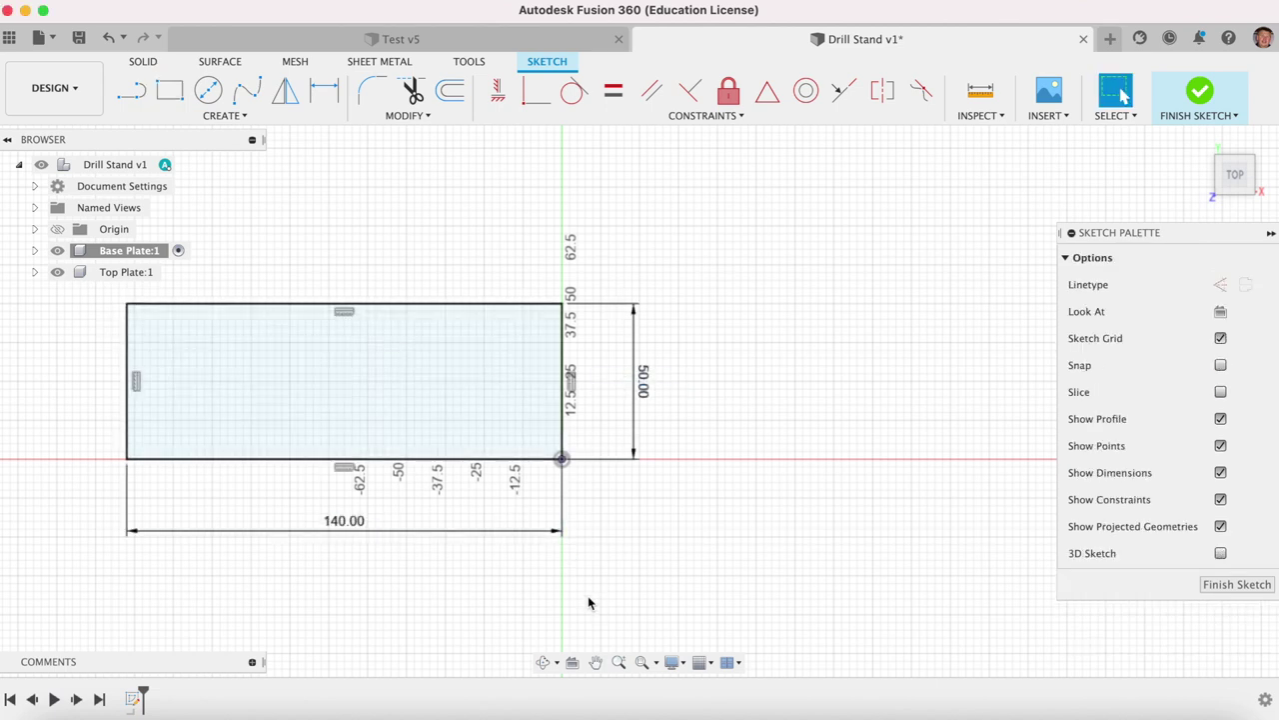
pyautogui.moveTo(449, 417)
pyautogui.mouseDown(button='middle')
pyautogui.moveTo(714, 397)
pyautogui.moveTo(777, 420)
pyautogui.moveTo(762, 421)
pyautogui.mouseUp(button='middle')
# Draw a three-point arc bulging out from the rectangle's left edge
pyautogui.click(225, 125)
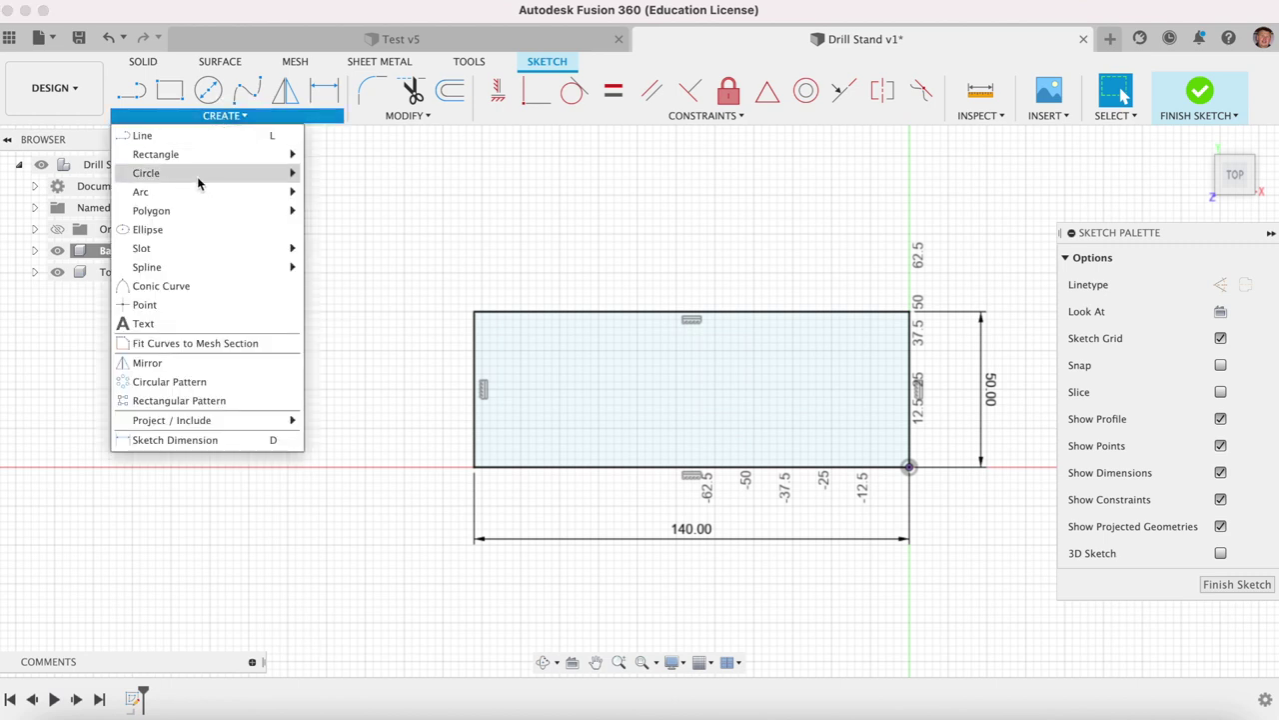
pyautogui.moveTo(200, 193)
pyautogui.click(339, 192)
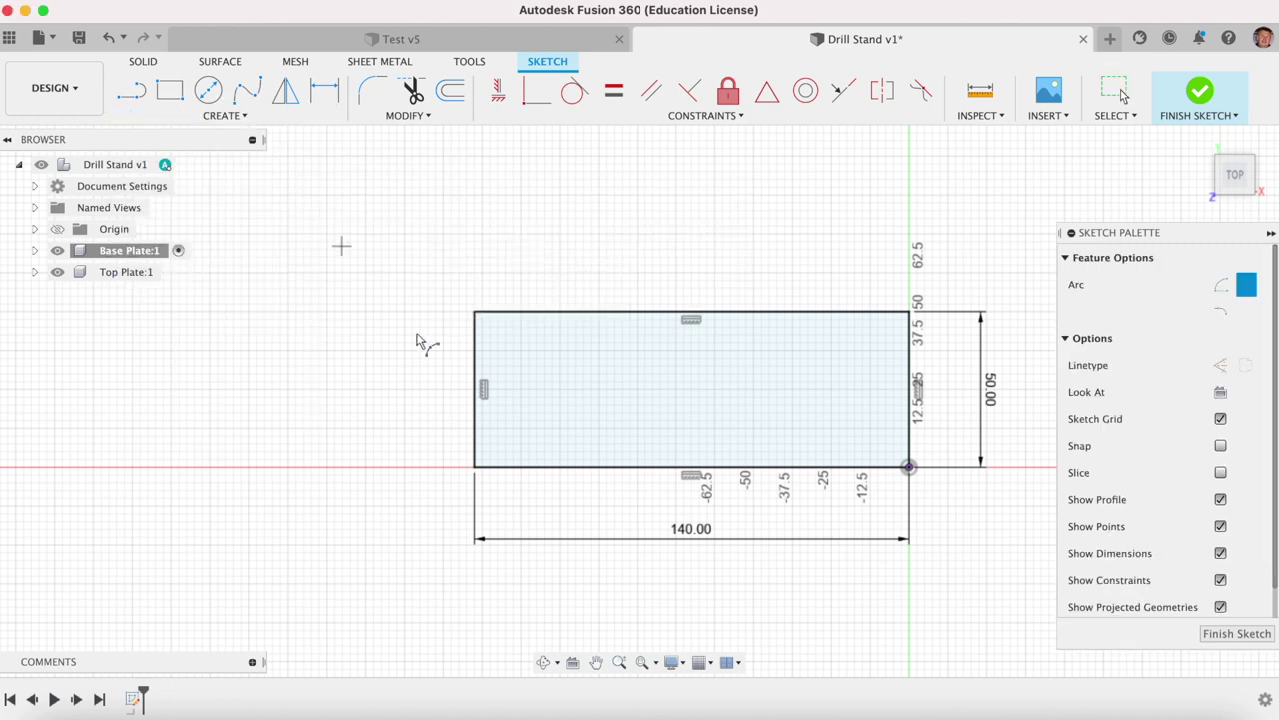
pyautogui.click(474, 313)
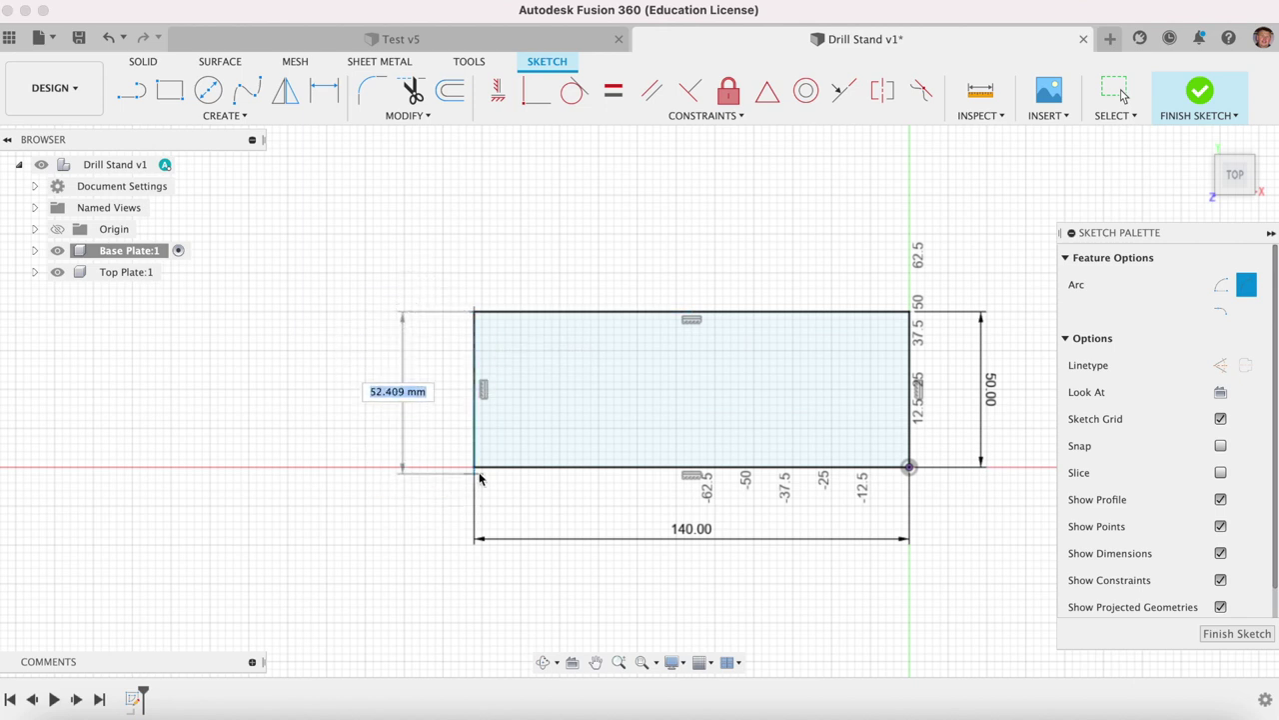
pyautogui.click(474, 466)
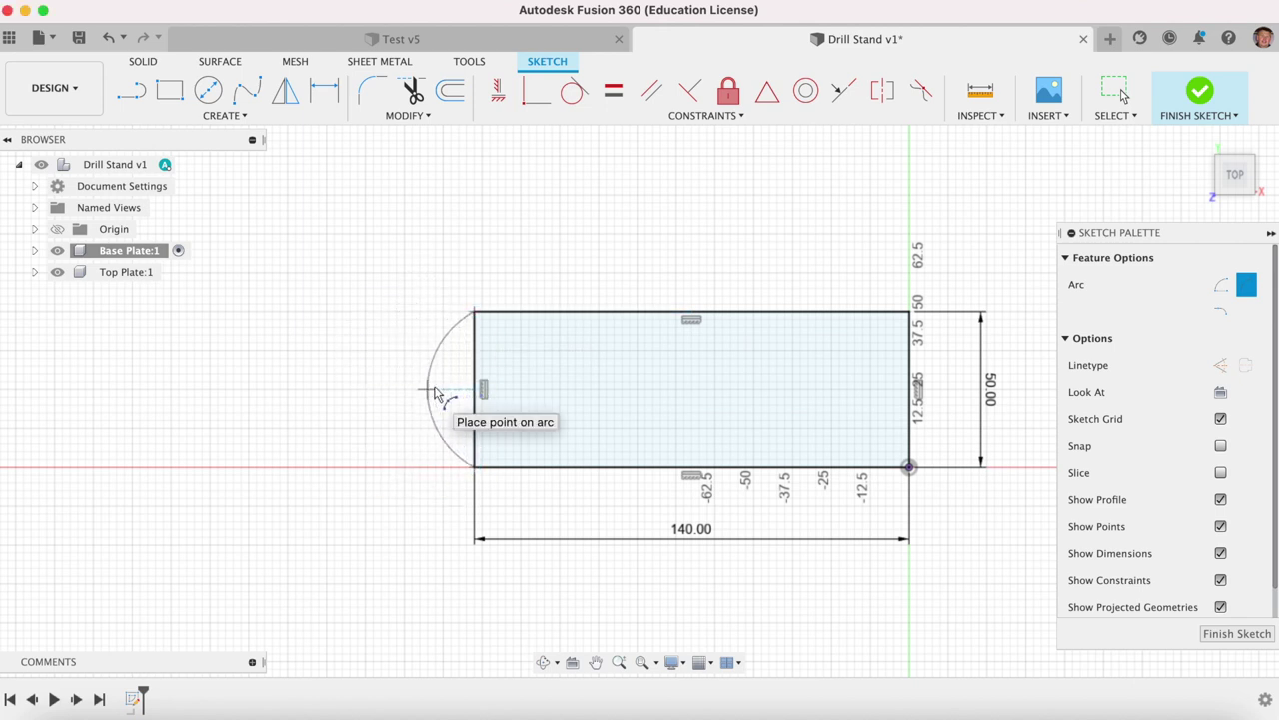
pyautogui.click(437, 392)
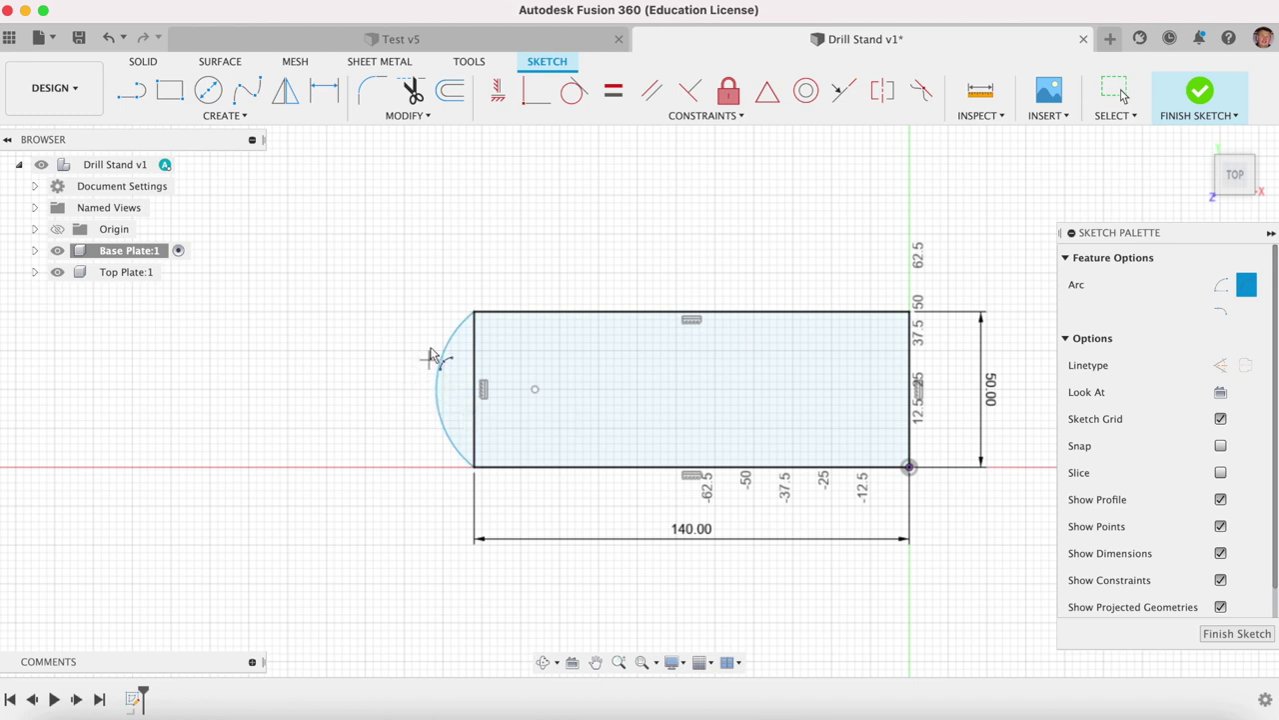
# Dimension the arc to R36.25 and select the straight left edge behind it
pyautogui.press('d')
pyautogui.click(441, 371)
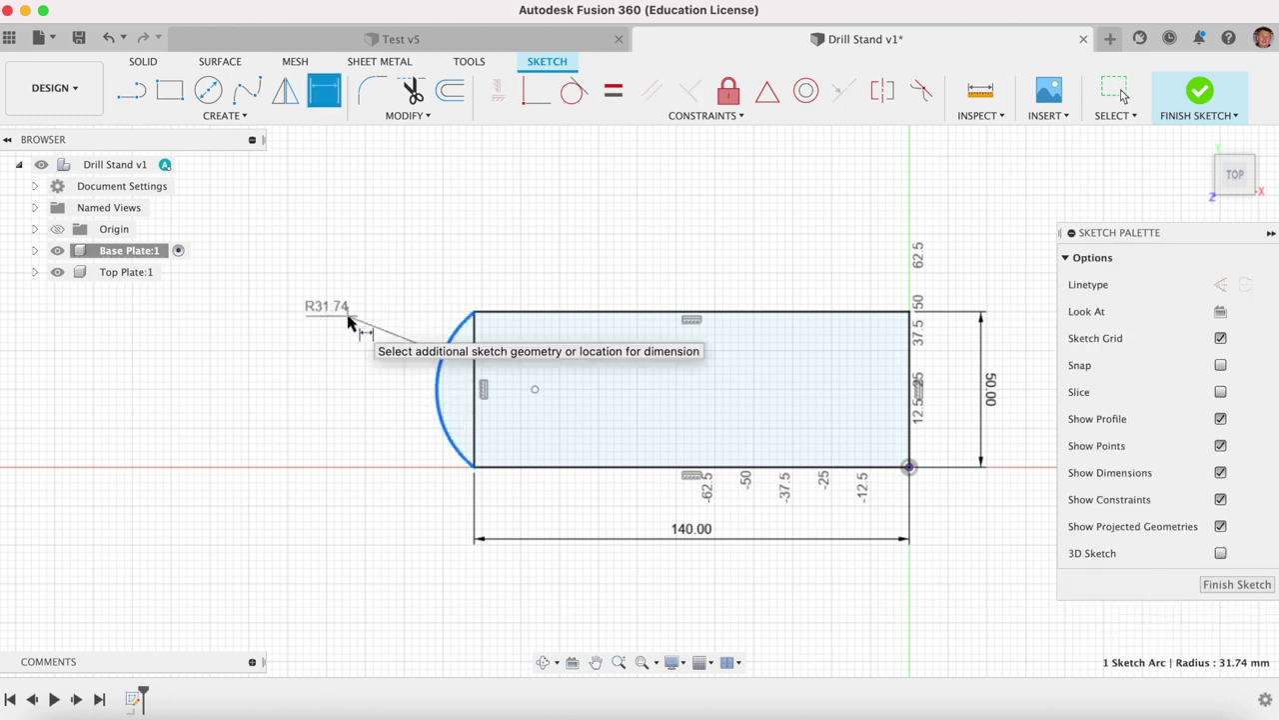
pyautogui.click(348, 320)
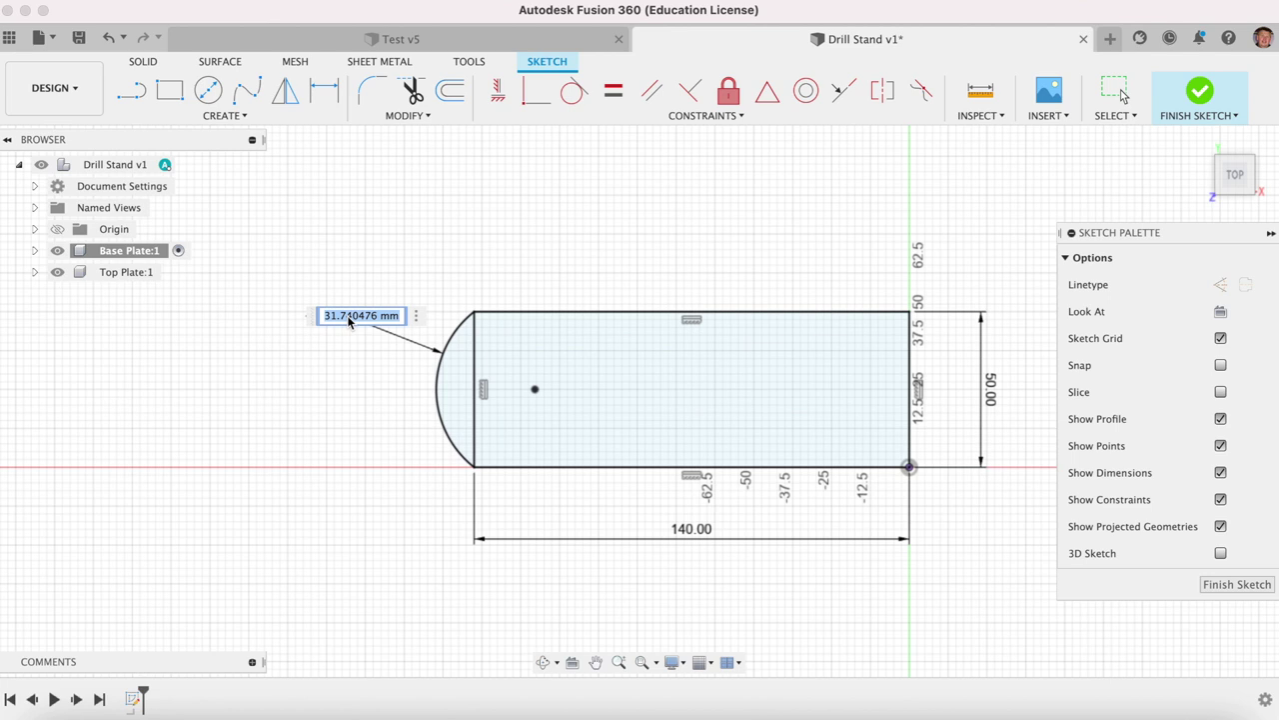
pyautogui.write('36.25')
pyautogui.press('Return')
pyautogui.press('Escape')
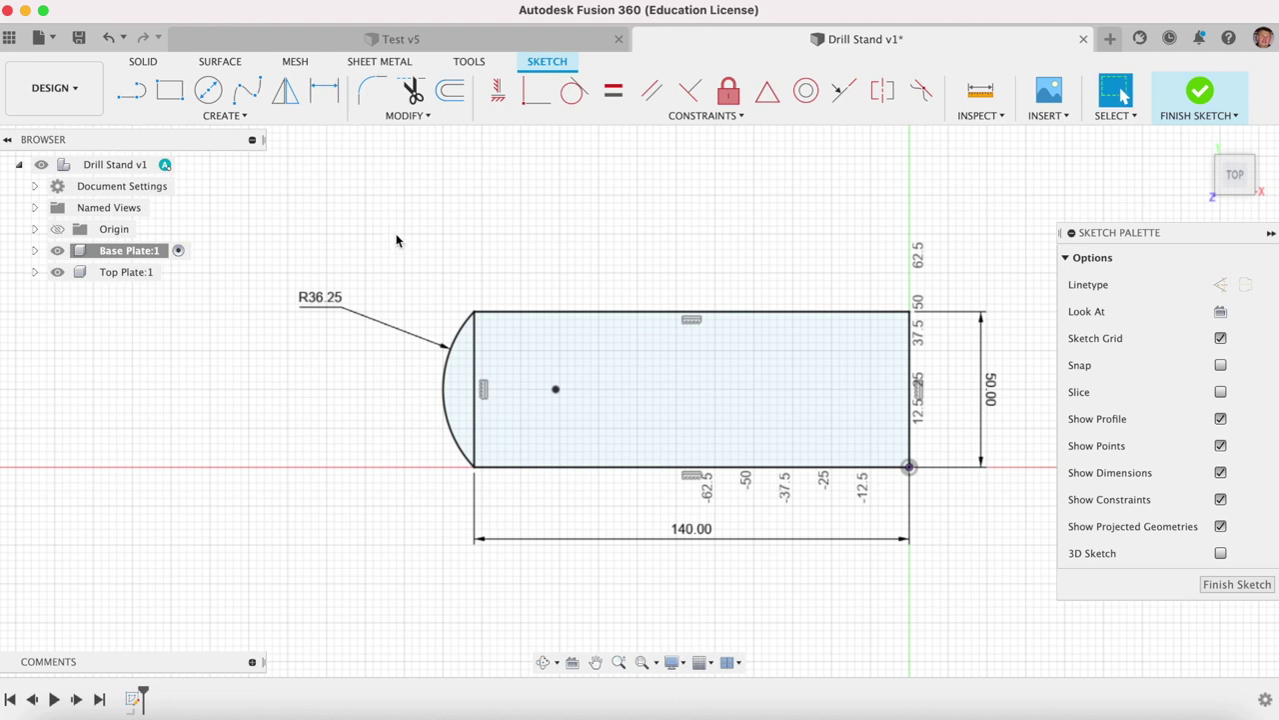
pyautogui.click(477, 362)
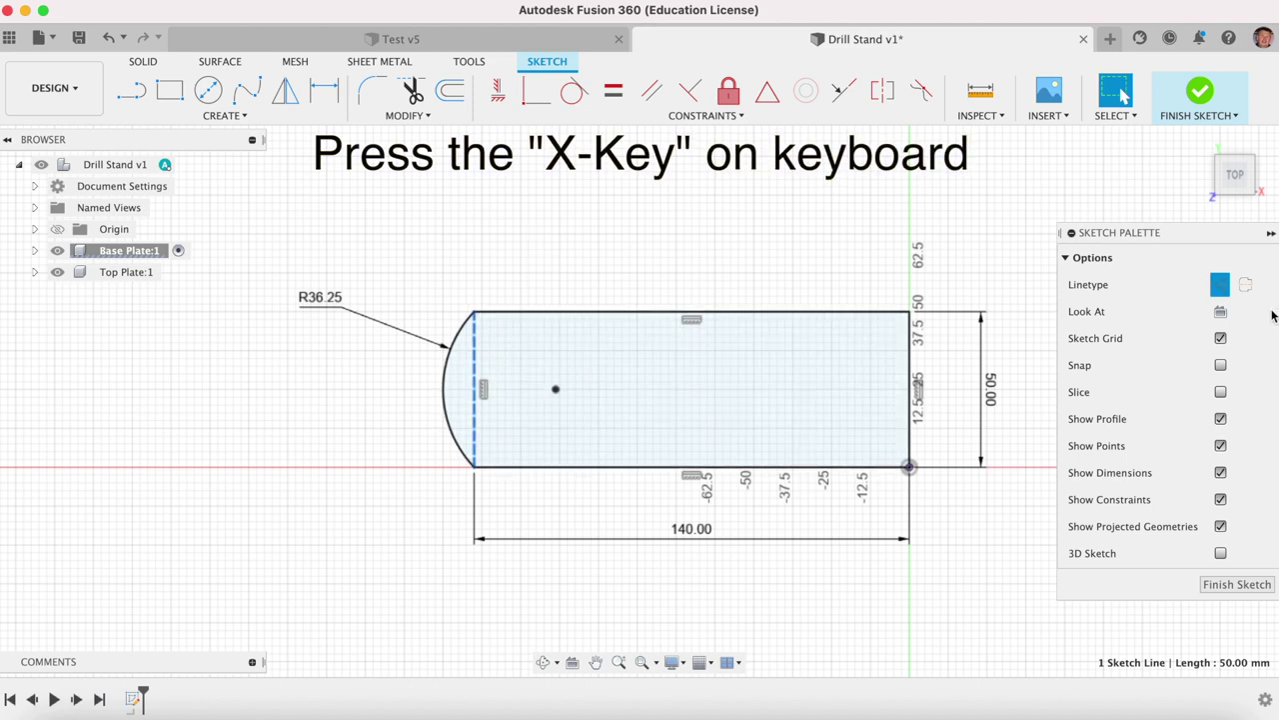
# Finish the sketch and extrude the plate profile 10 mm
pyautogui.moveTo(1195, 235); pyautogui.dragTo(1150, 225)
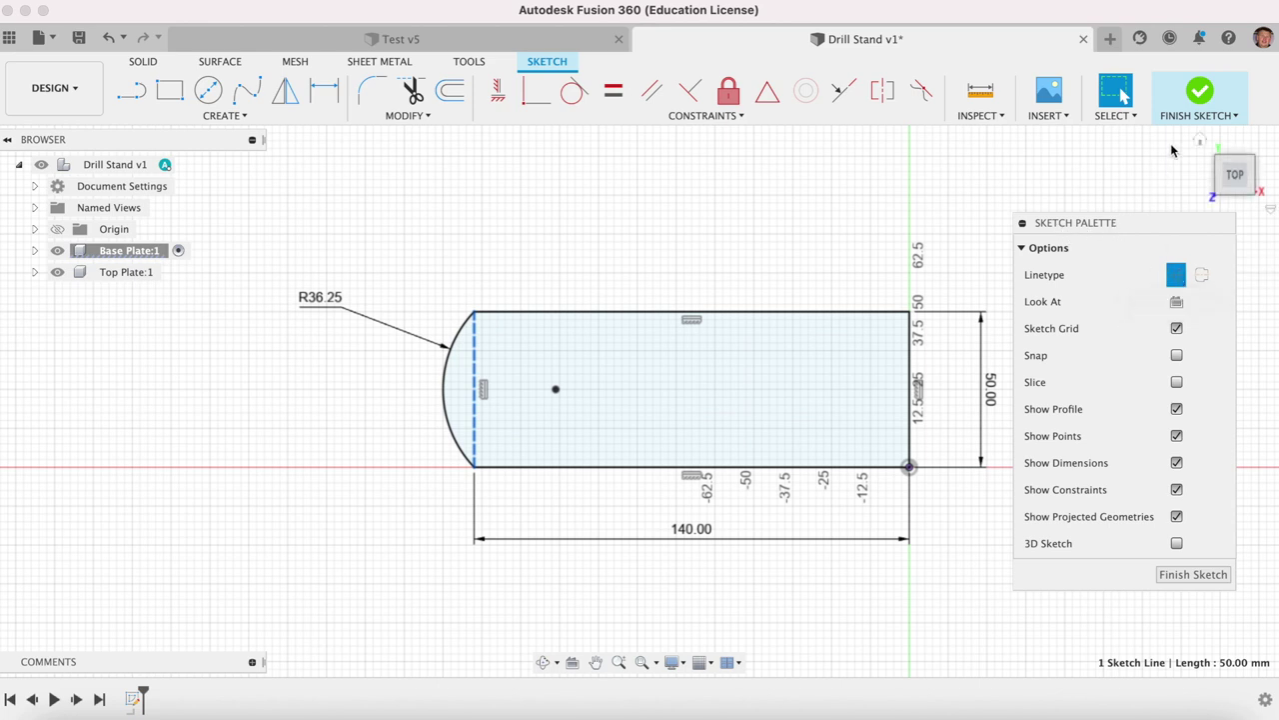
pyautogui.click(1199, 90)
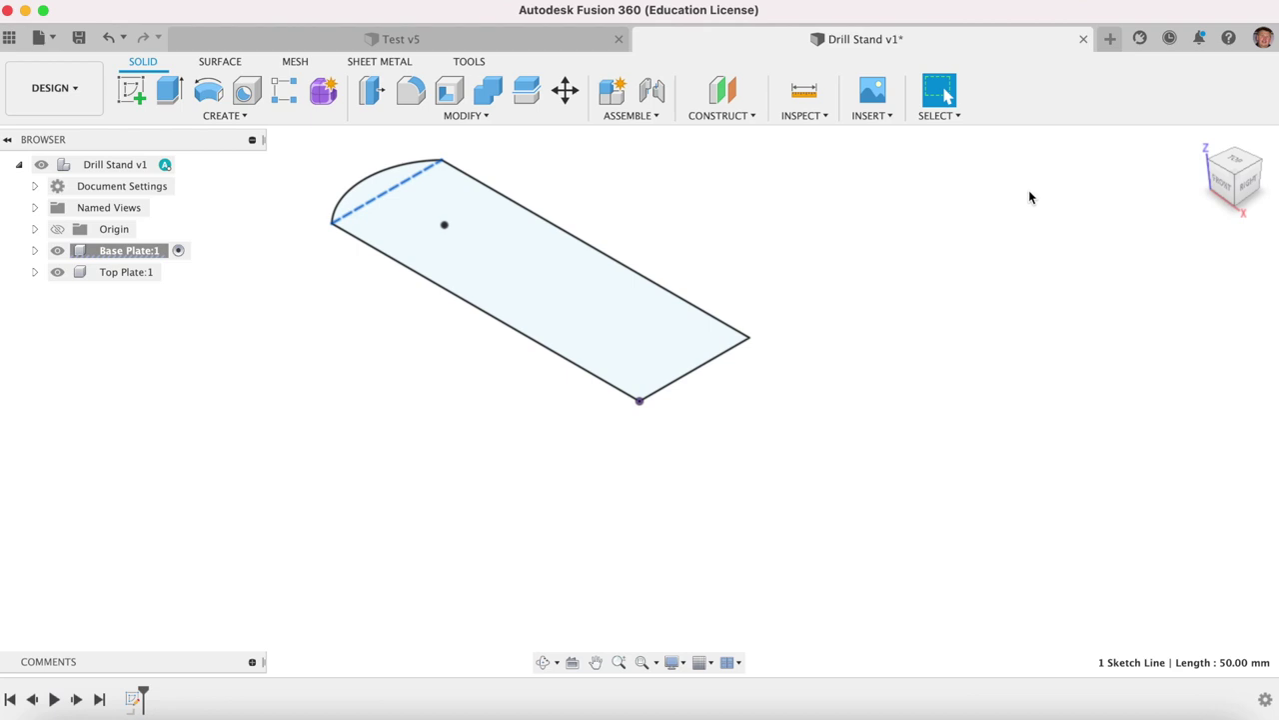
pyautogui.press('e')
pyautogui.click(643, 330)
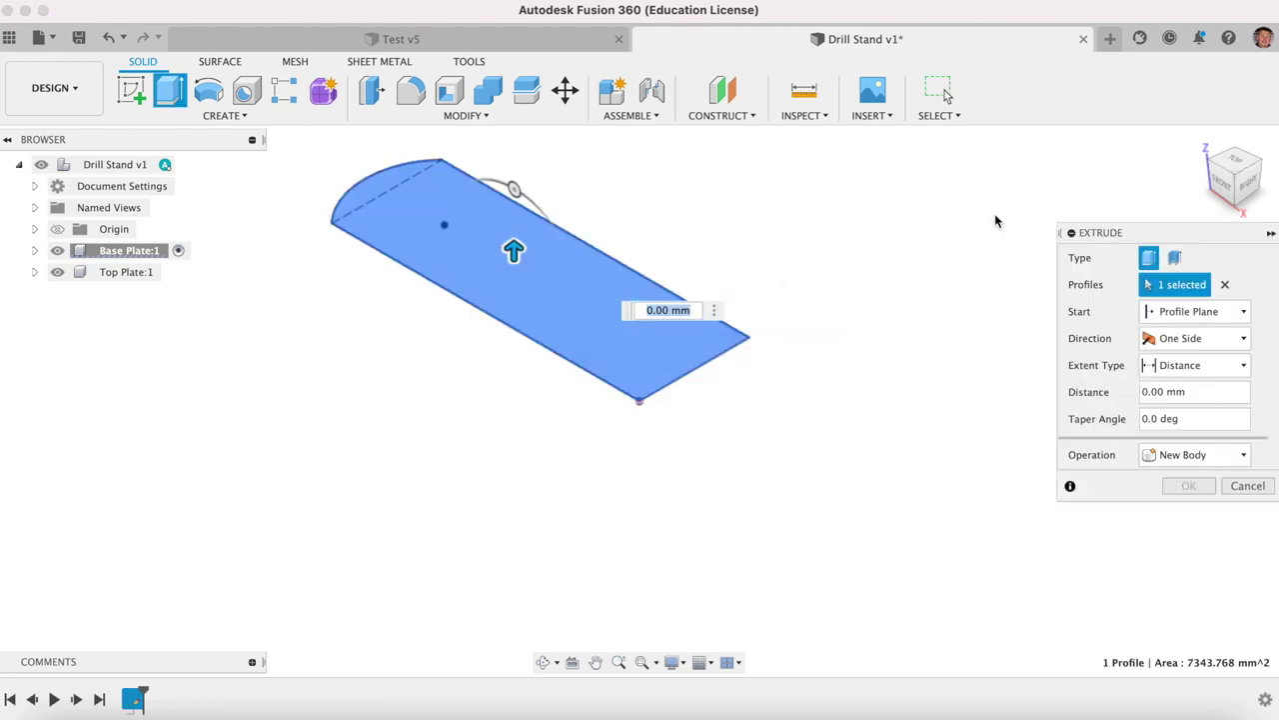
pyautogui.write('10')
pyautogui.press('Return')
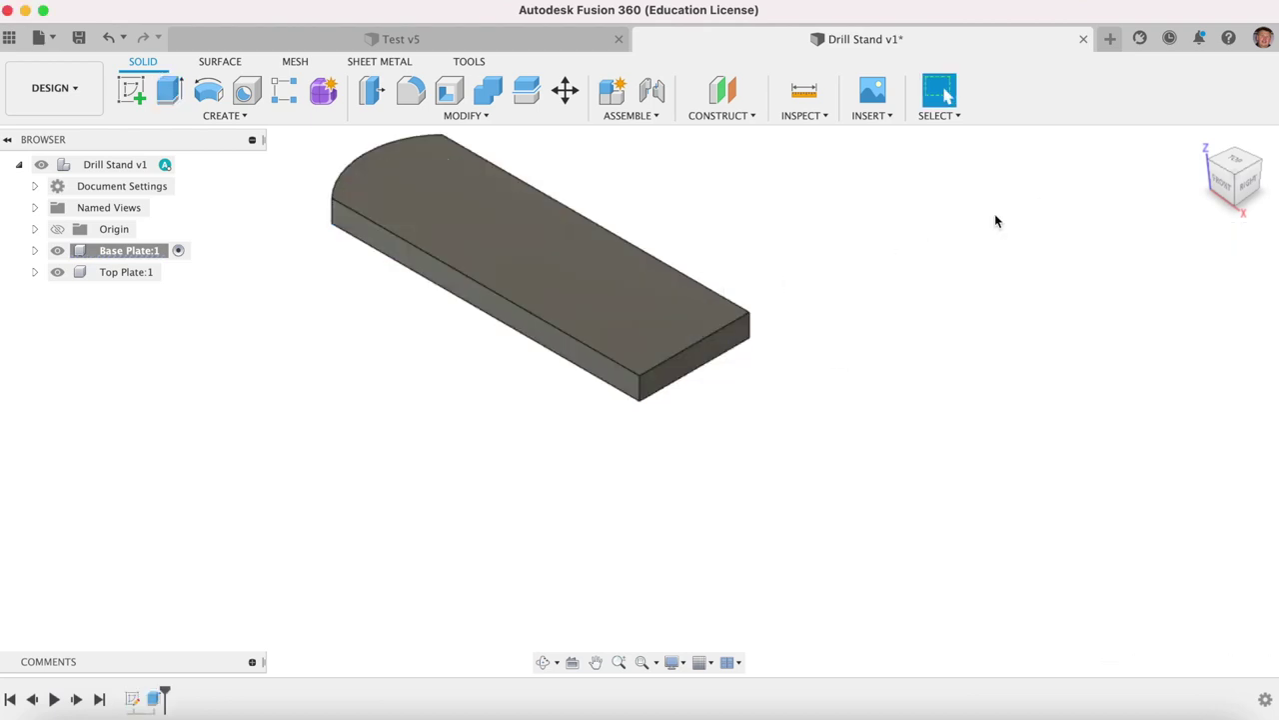
pyautogui.click(641, 660)
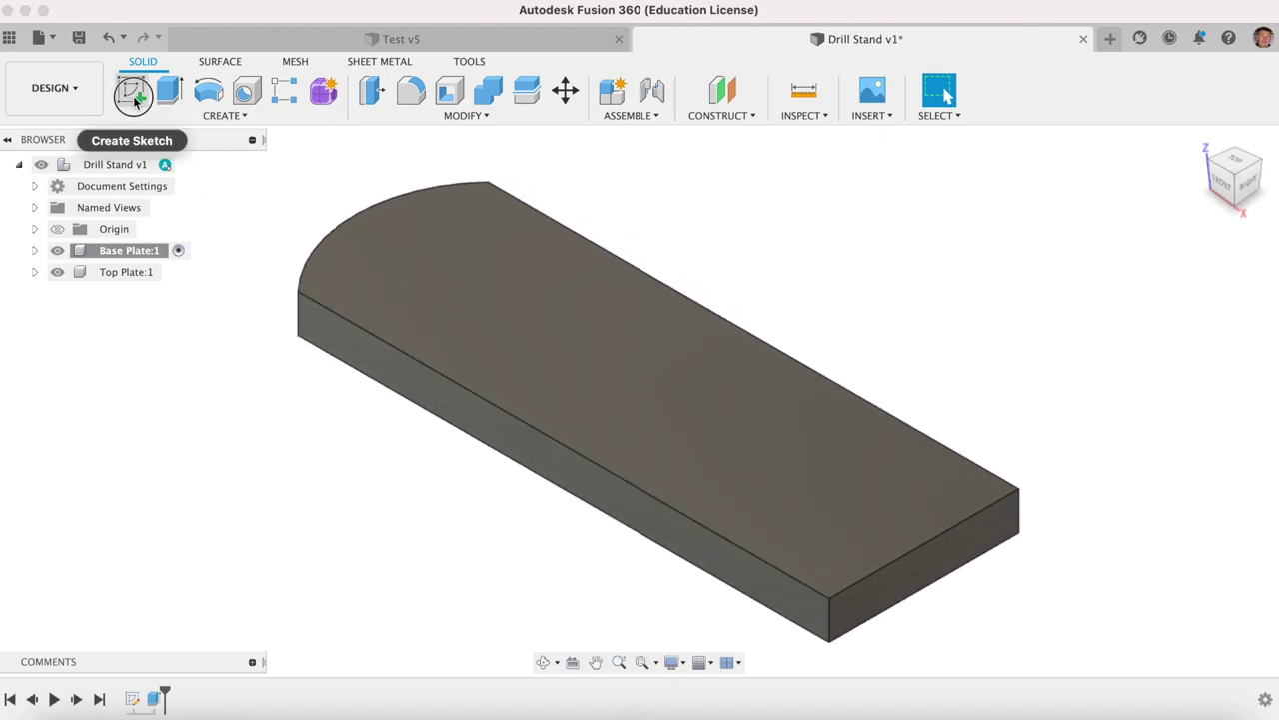
# Sketch on the plate's top face and place a circle near each end
pyautogui.click(134, 98)
pyautogui.click(443, 282)
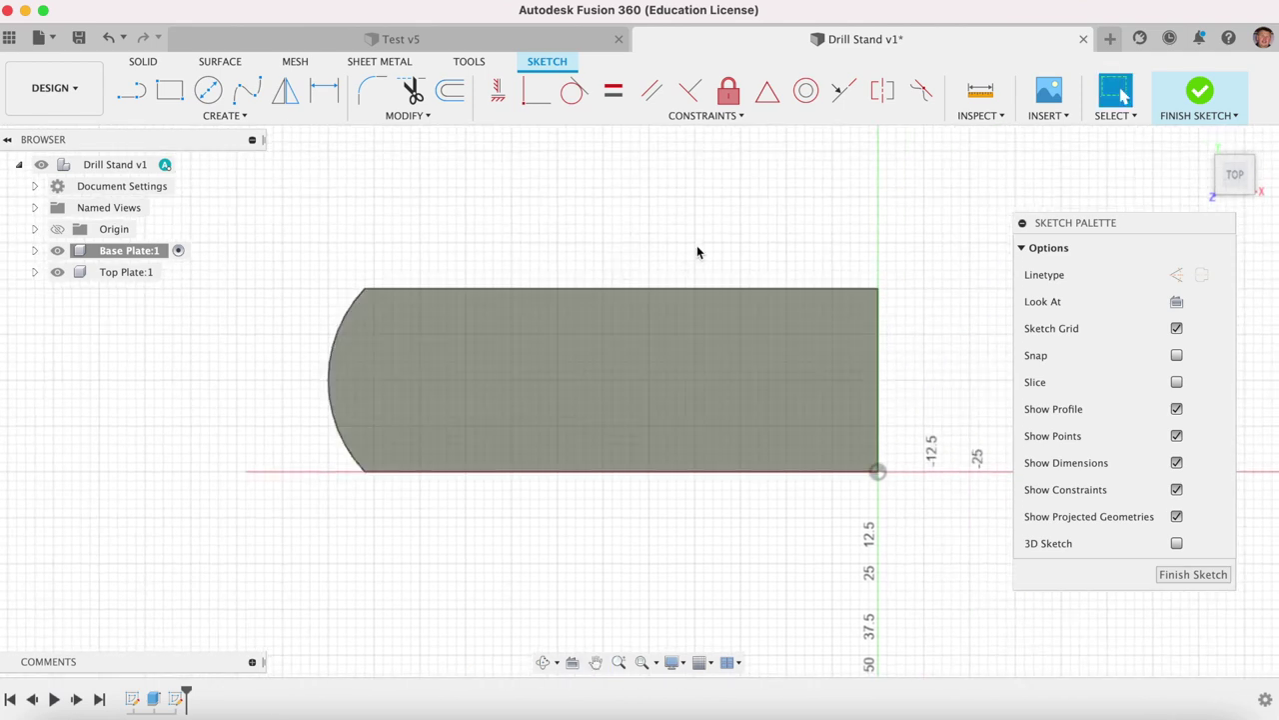
pyautogui.press('c')
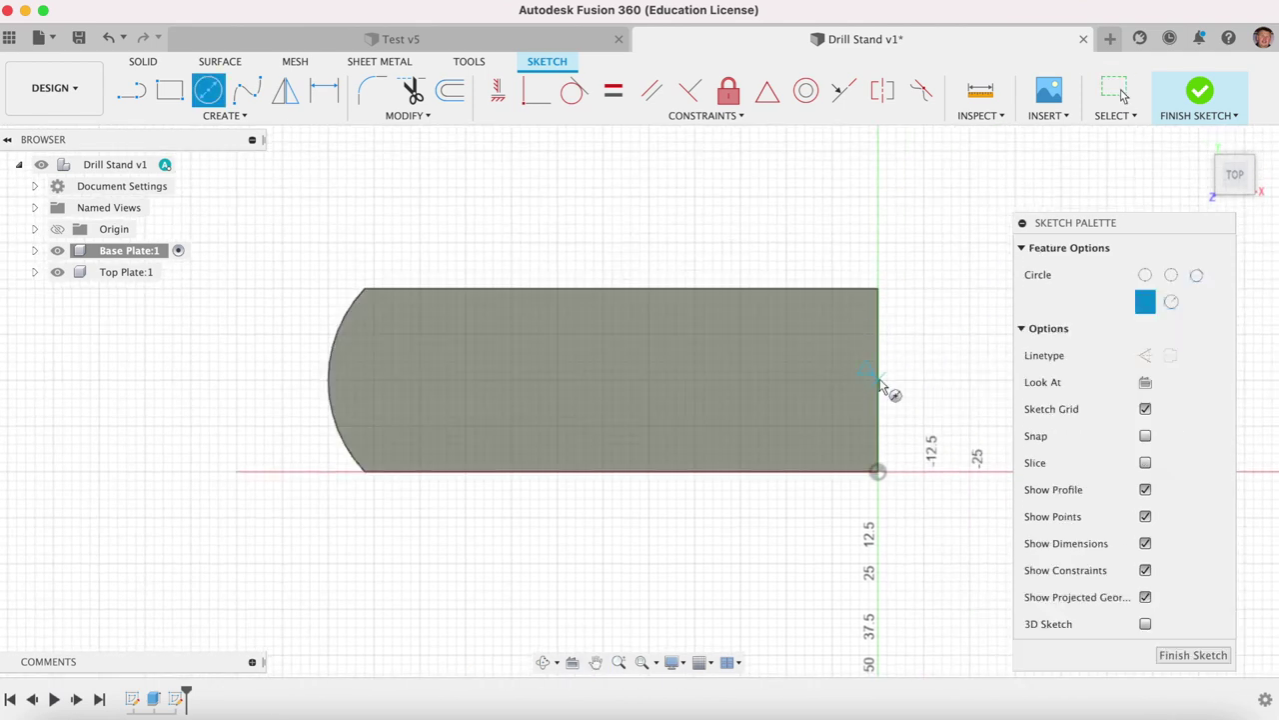
pyautogui.click(830, 381)
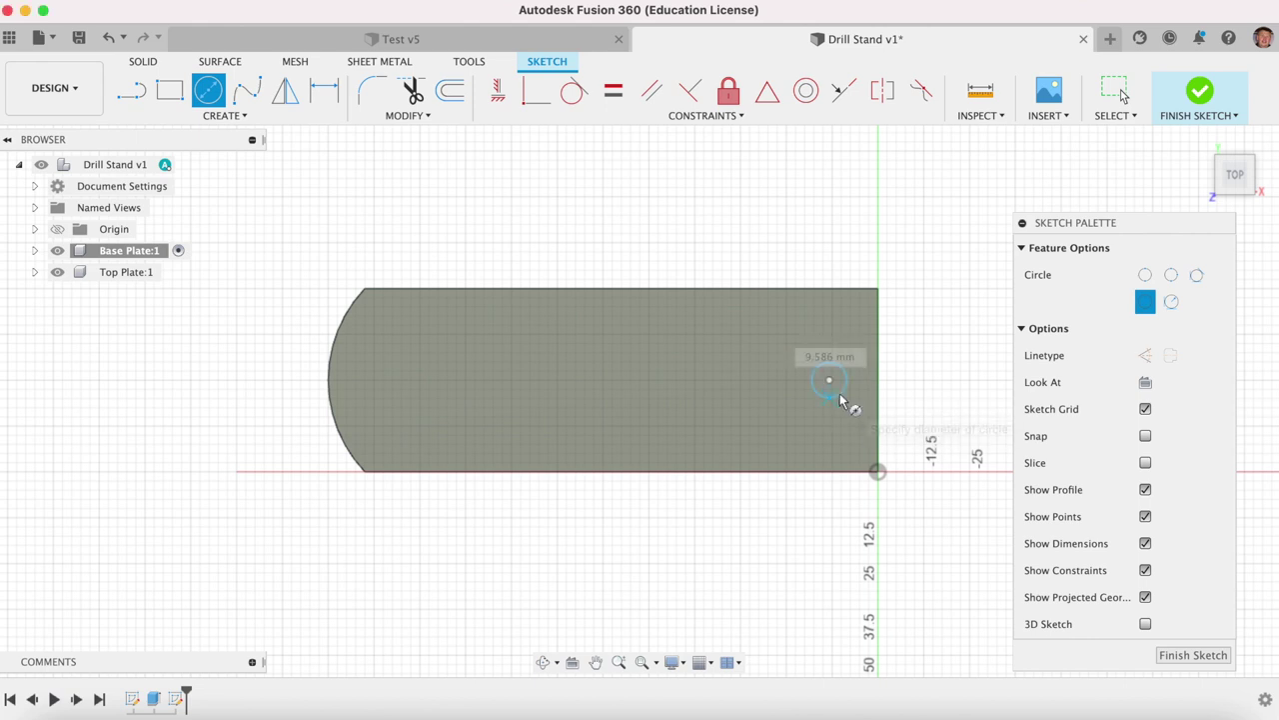
pyautogui.click(485, 381)
pyautogui.press('Return')
pyautogui.press('Escape')
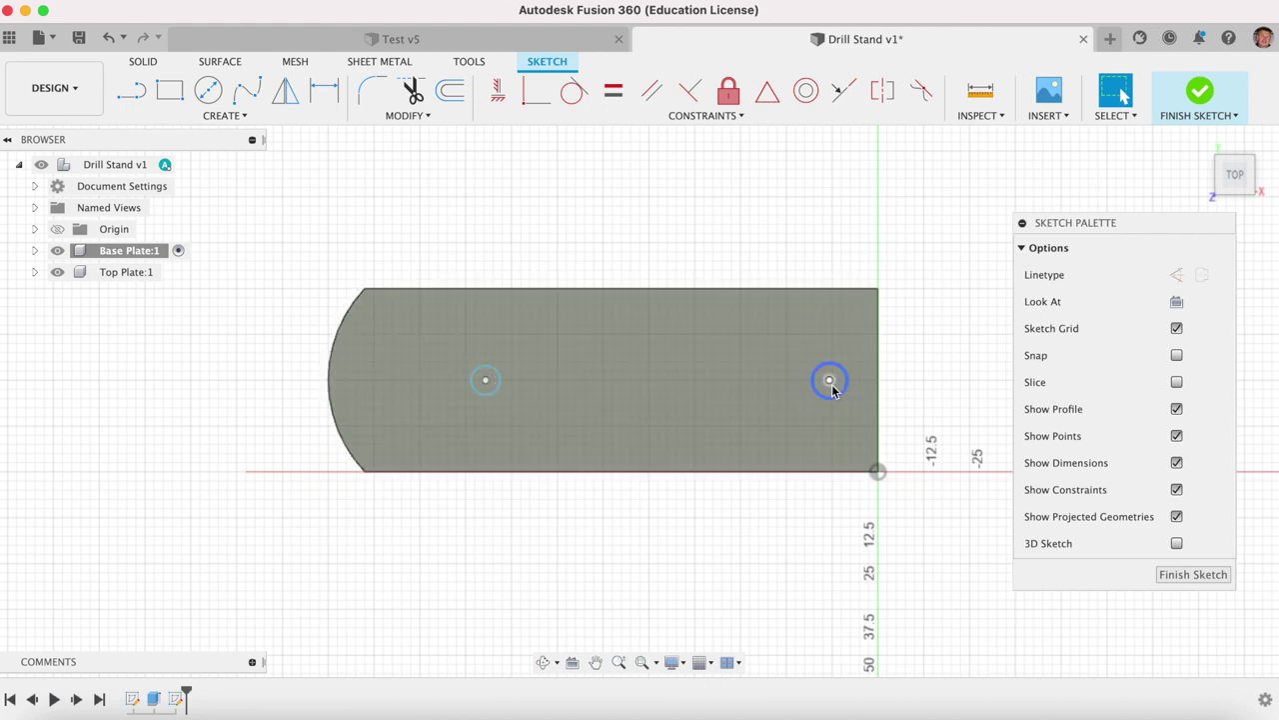
# Constrain the two circle centres to be horizontally aligned
pyautogui.click(497, 92)
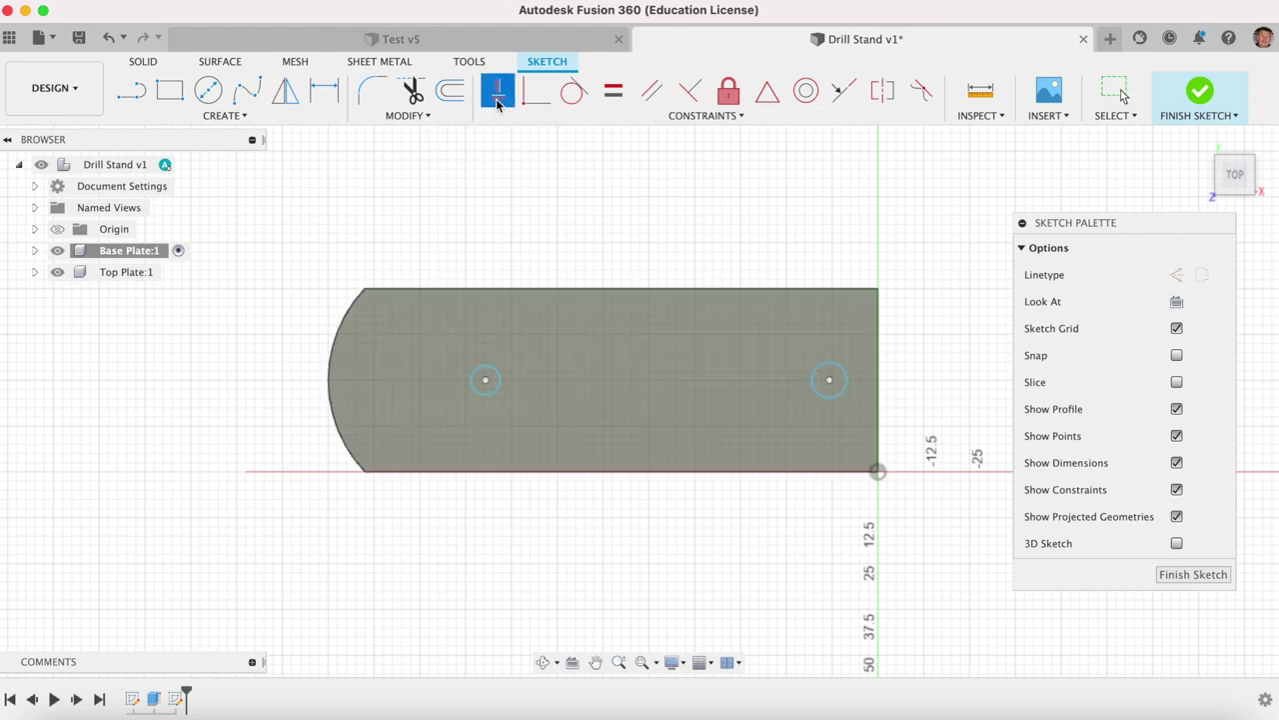
pyautogui.click(487, 382)
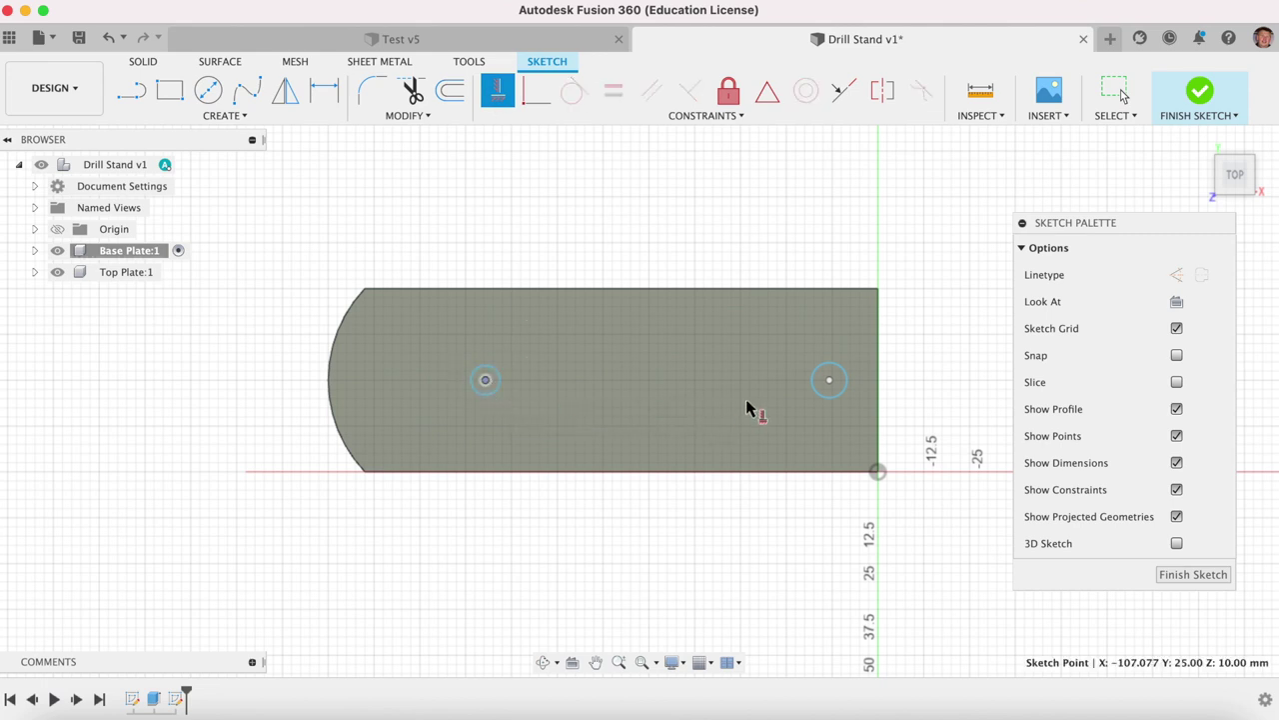
pyautogui.click(833, 383)
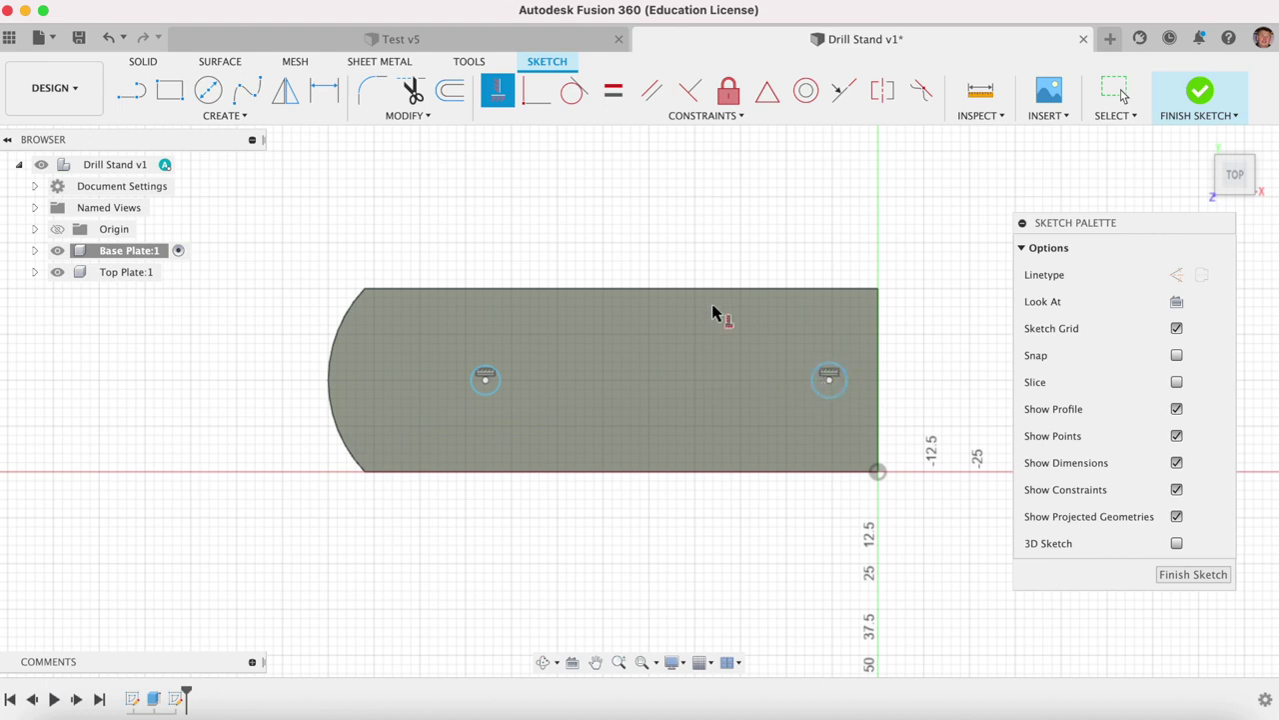
# Dimension the circle centres 15 mm and 140 mm from the plate's right edge
pyautogui.press('Escape')
pyautogui.moveTo(835, 388)
pyautogui.mouseDown()
pyautogui.moveTo(828, 351)
pyautogui.moveTo(819, 400)
pyautogui.moveTo(817, 380)
pyautogui.mouseUp()
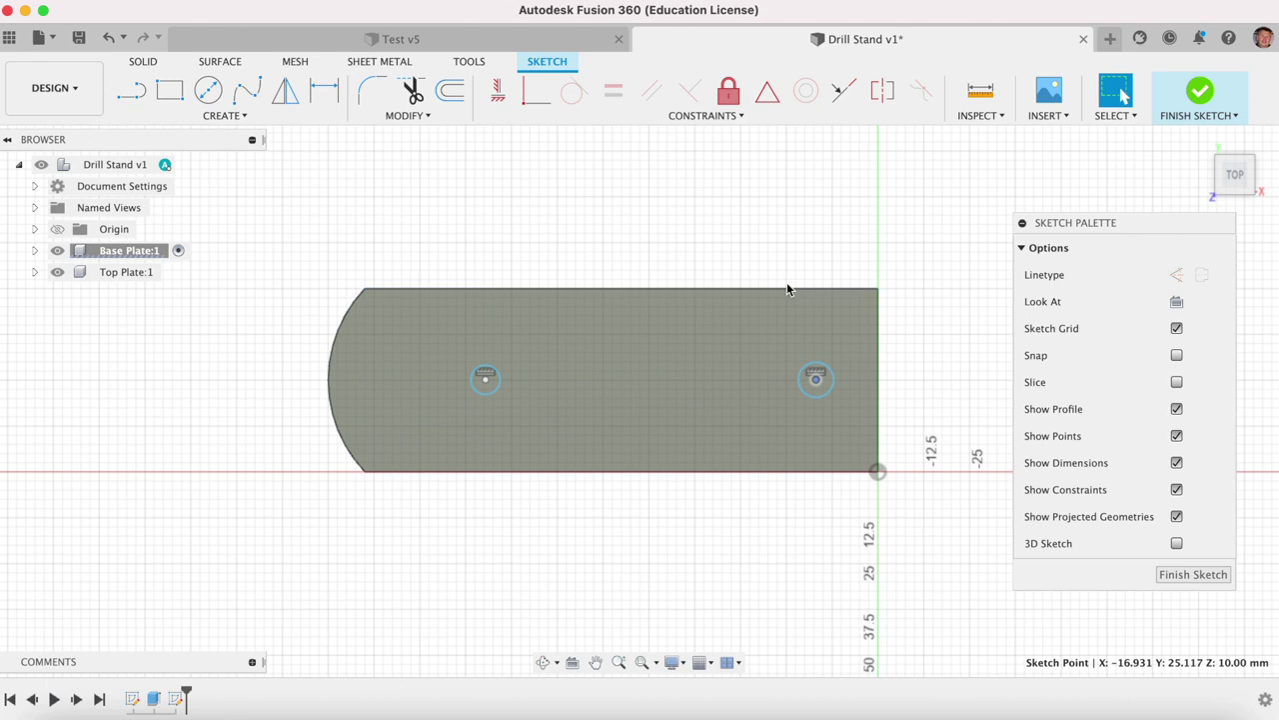
pyautogui.press('d')
pyautogui.click(879, 335)
pyautogui.click(816, 378)
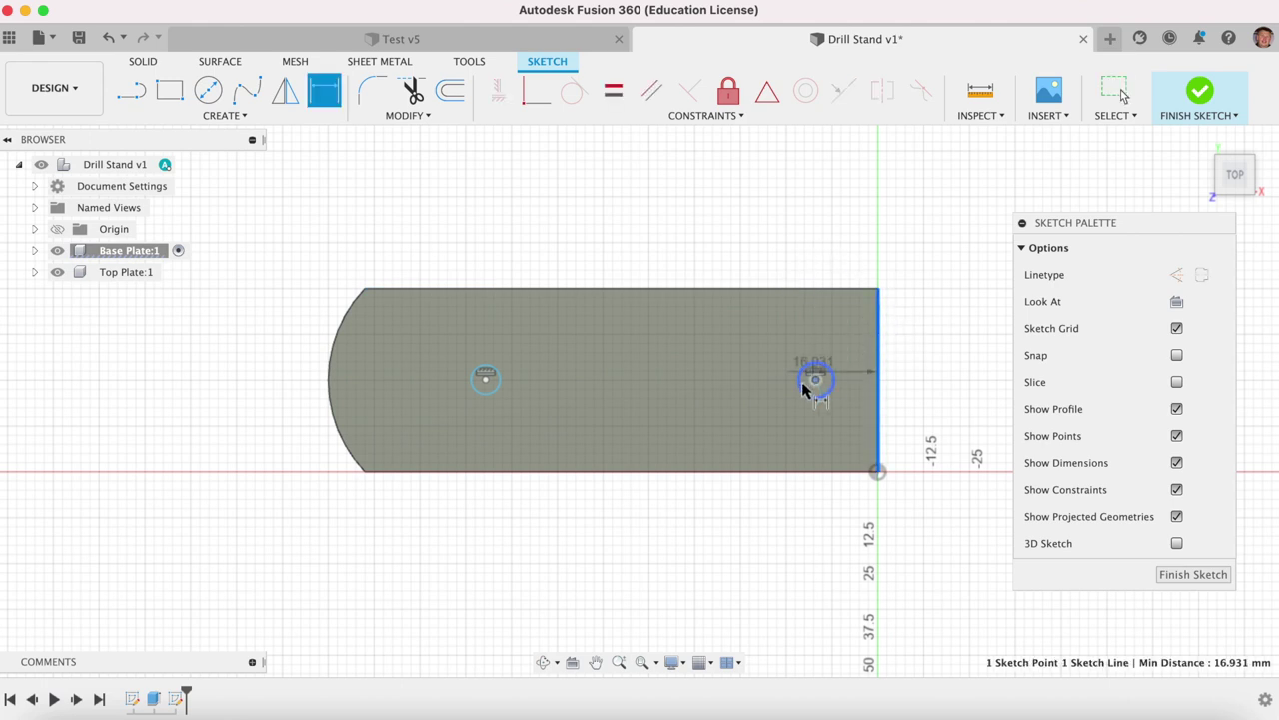
pyautogui.click(844, 262)
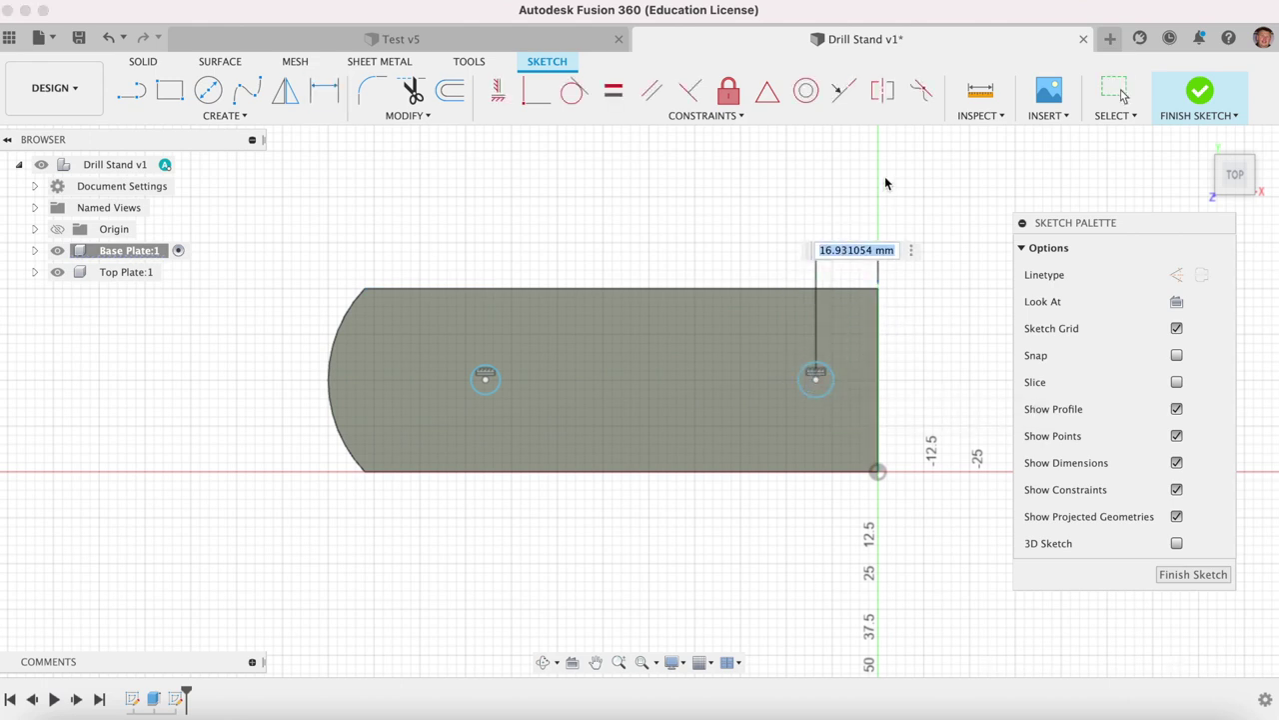
pyautogui.write('15')
pyautogui.press('Return')
pyautogui.click(878, 339)
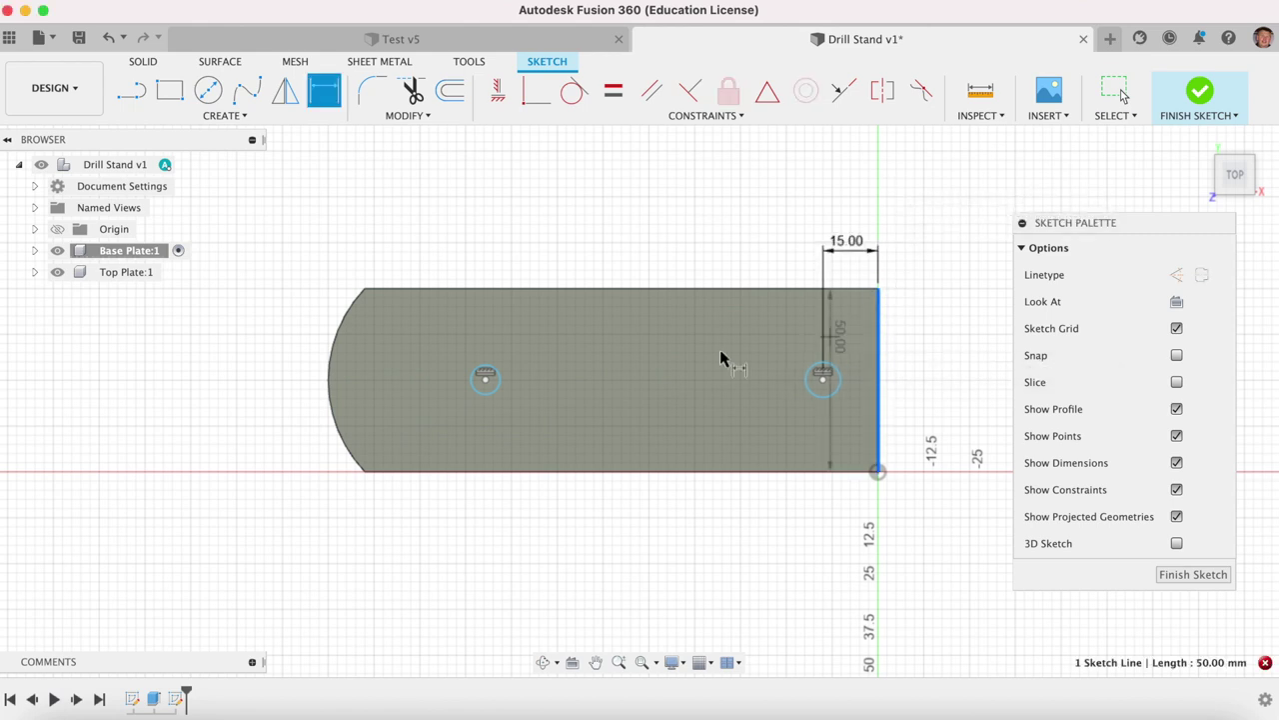
pyautogui.click(486, 378)
pyautogui.click(685, 204)
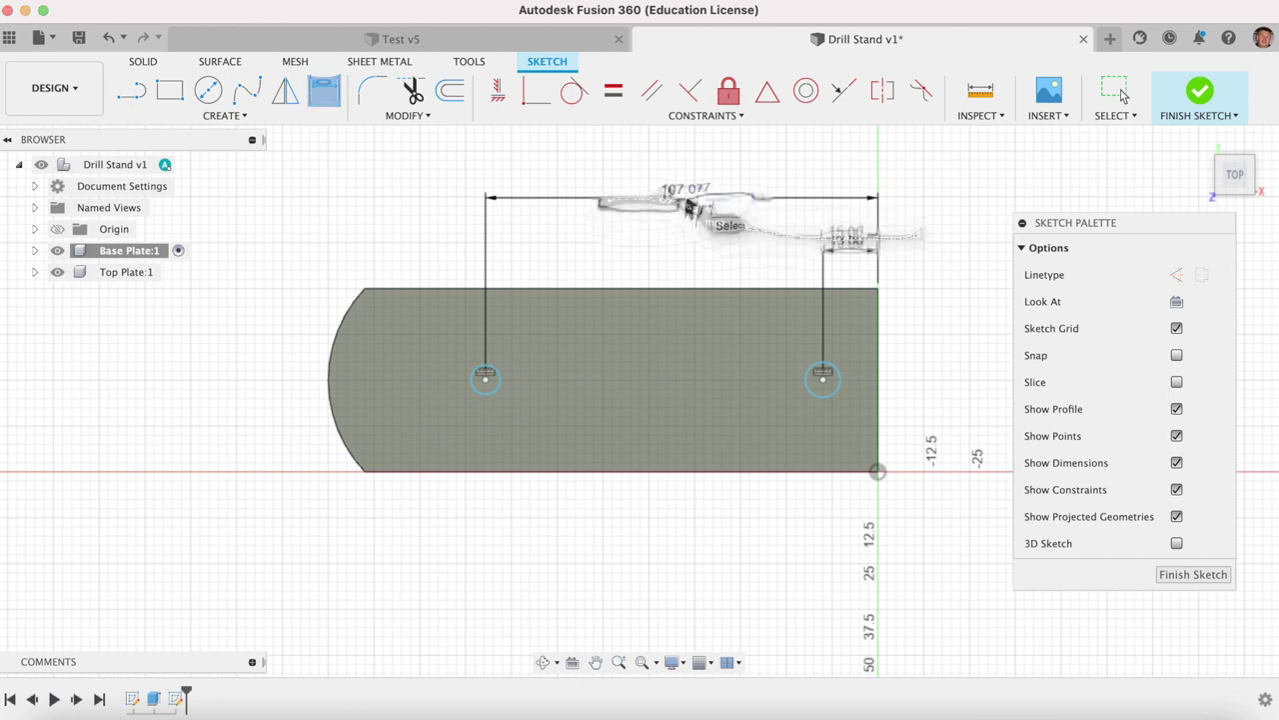
pyautogui.write('140')
pyautogui.press('Return')
pyautogui.press('Escape')
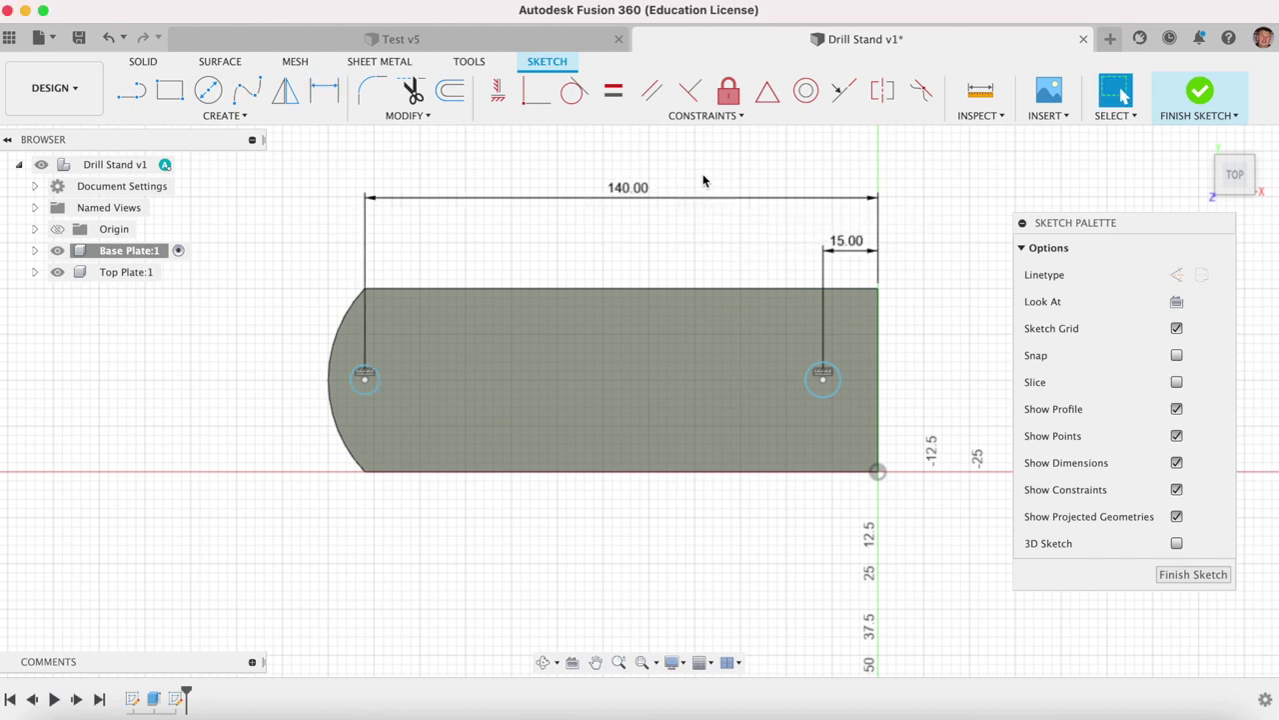
# Give the right circle a 4.2 mm diameter
pyautogui.press('d')
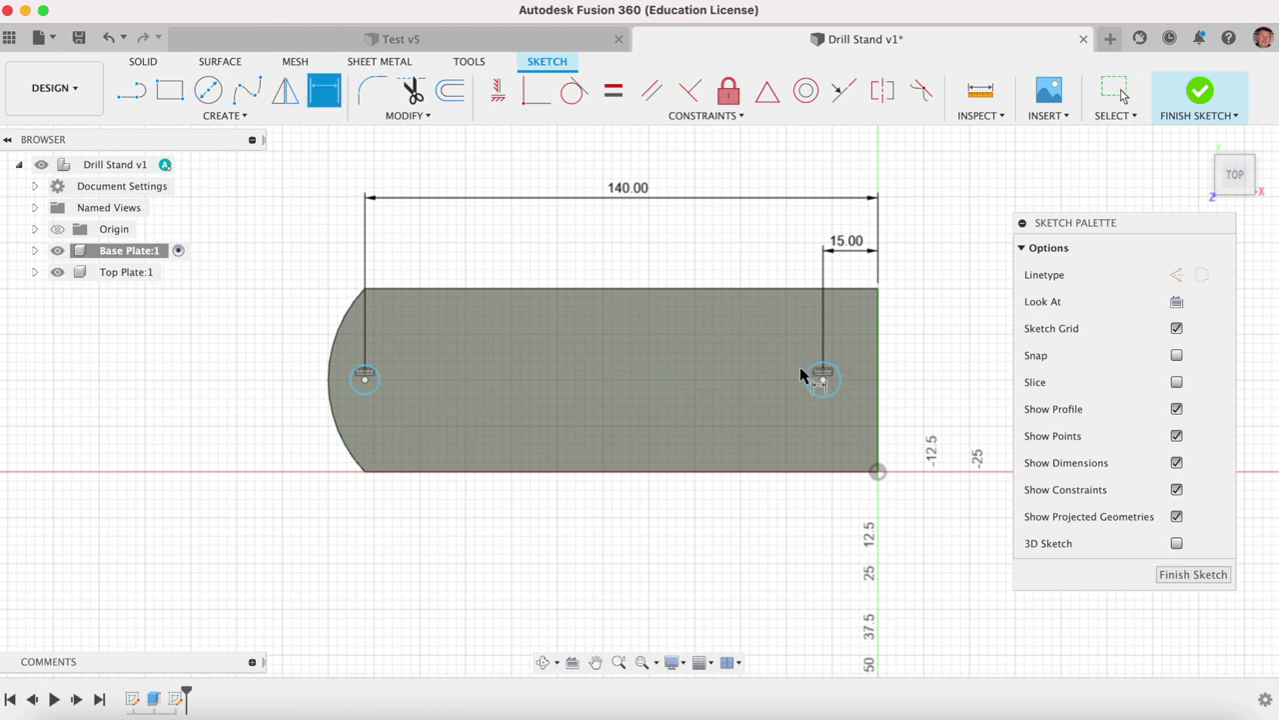
pyautogui.click(805, 368)
pyautogui.click(739, 243)
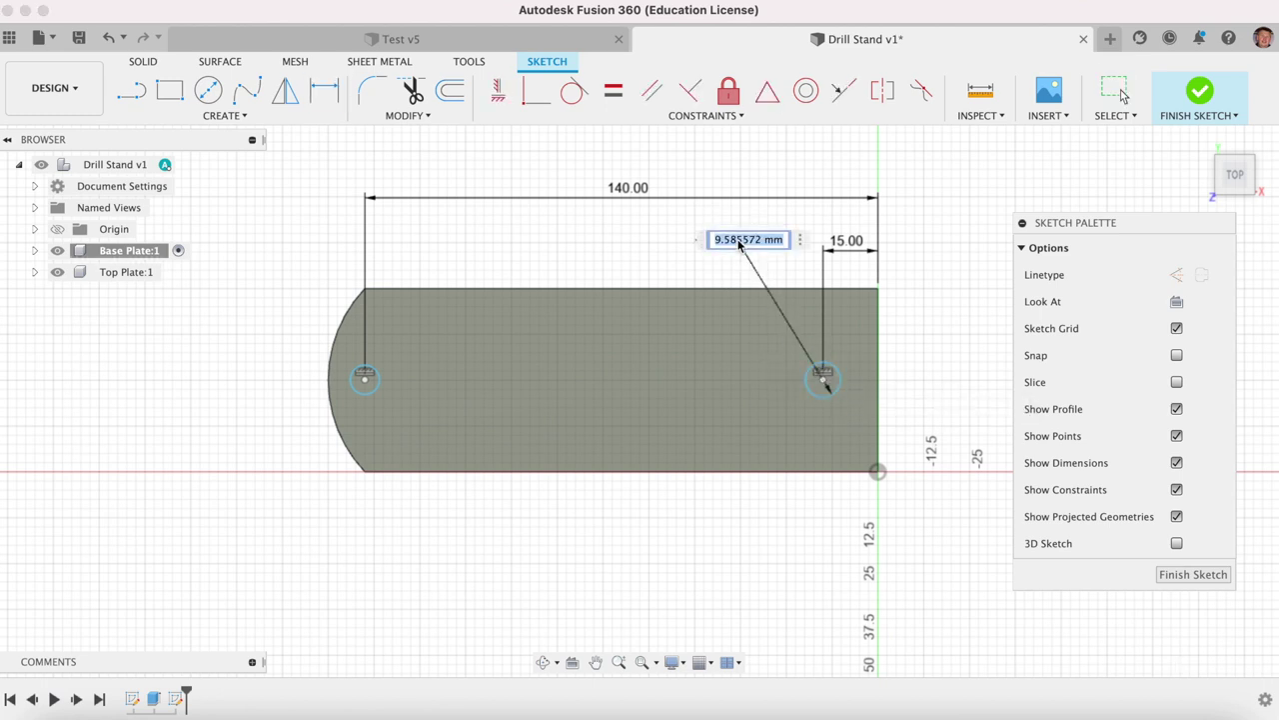
pyautogui.write('4.2')
pyautogui.press('Return')
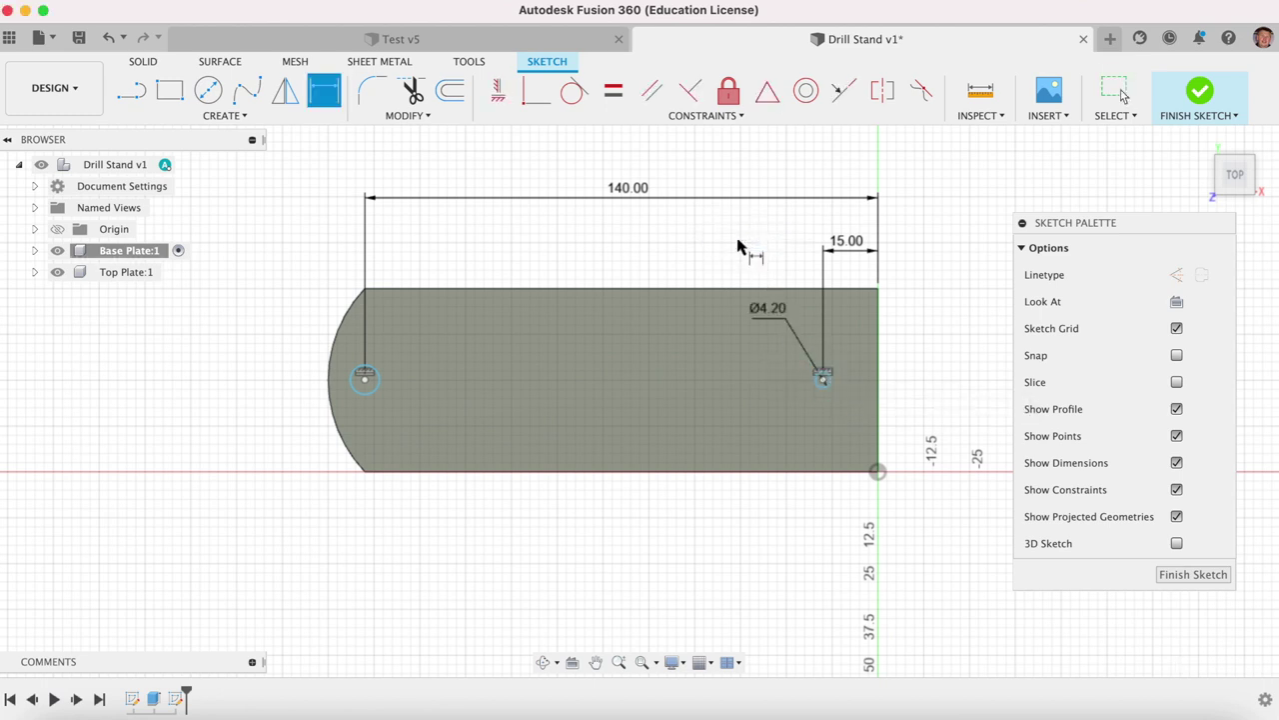
pyautogui.press('Escape')
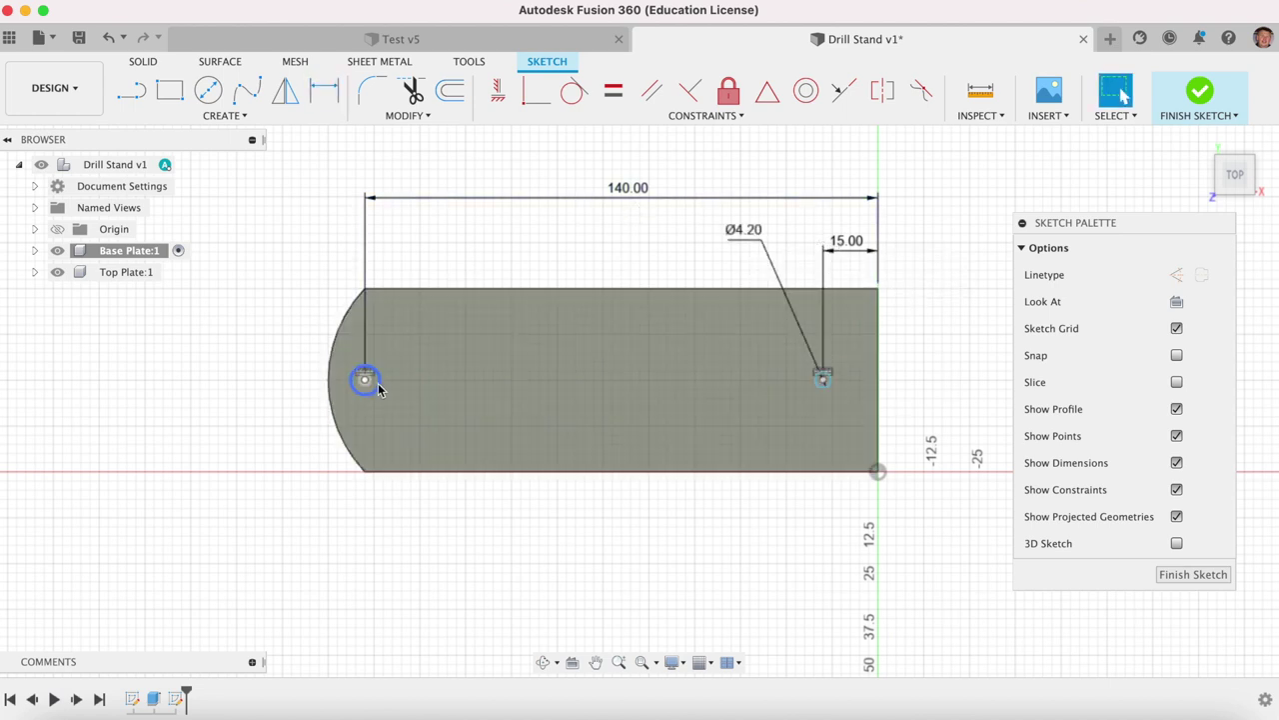
# Constrain the two circles to be equal in size
pyautogui.click(612, 91)
pyautogui.click(369, 395)
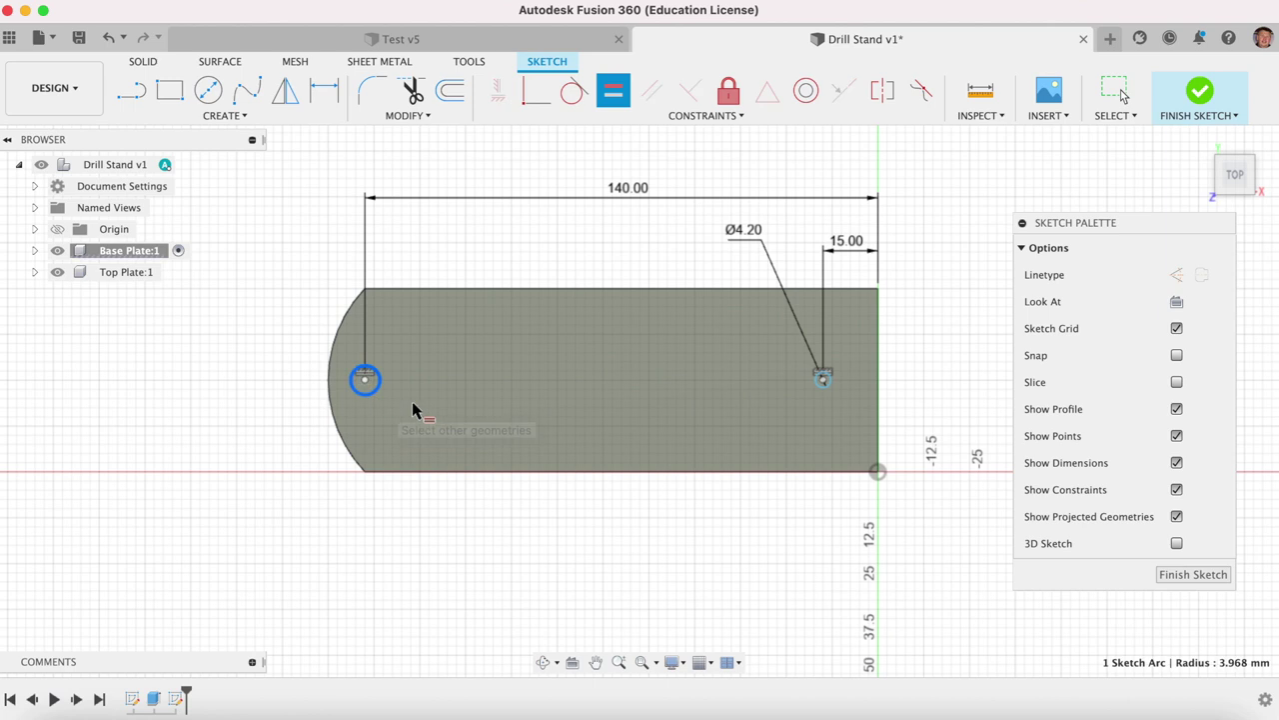
pyautogui.click(820, 392)
pyautogui.press('Escape')
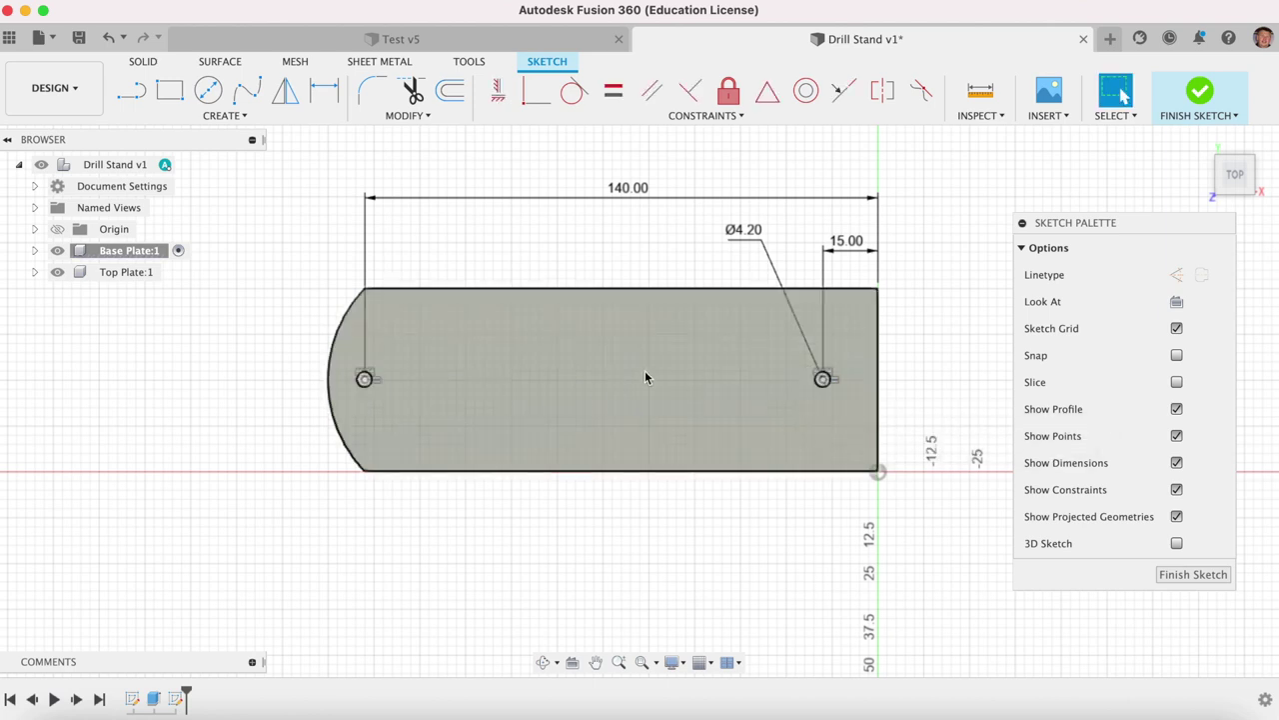
# Edit the hole diameter dimension, trying 8 and settling back on 4.2 mm
pyautogui.doubleClick(748, 238)
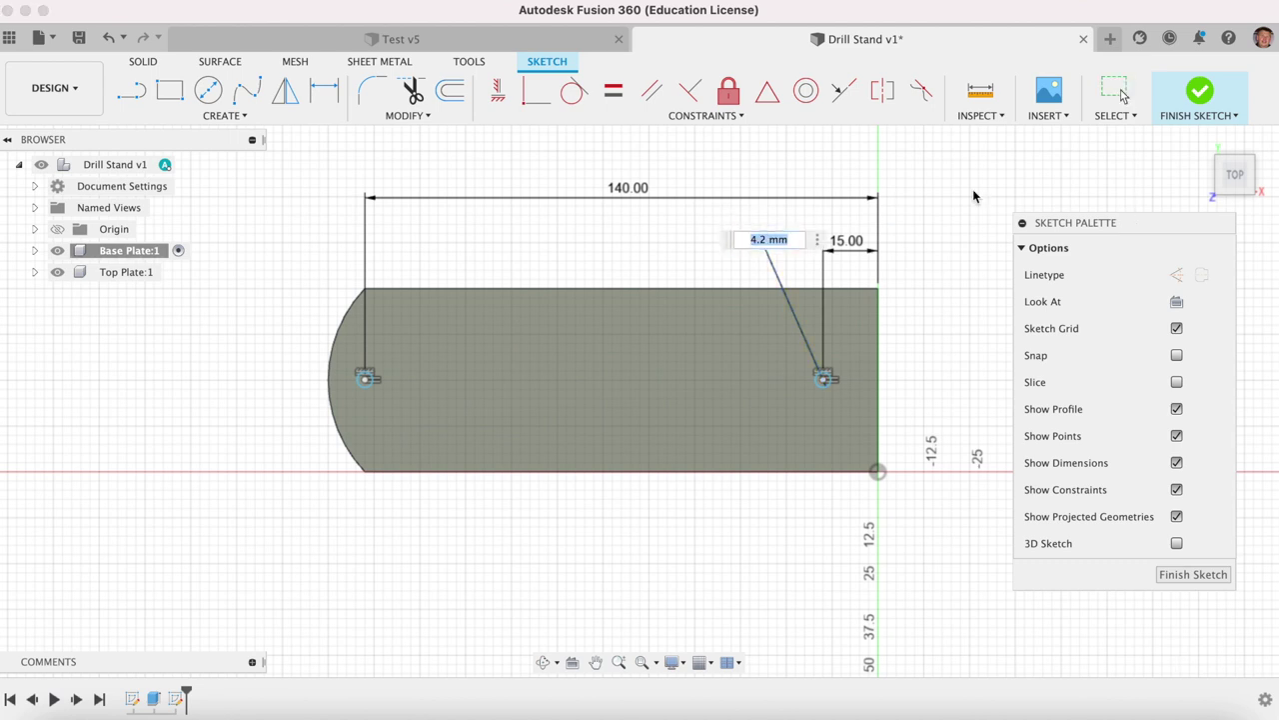
pyautogui.write('8')
pyautogui.press('Return')
pyautogui.scroll(-2, 820, 210)
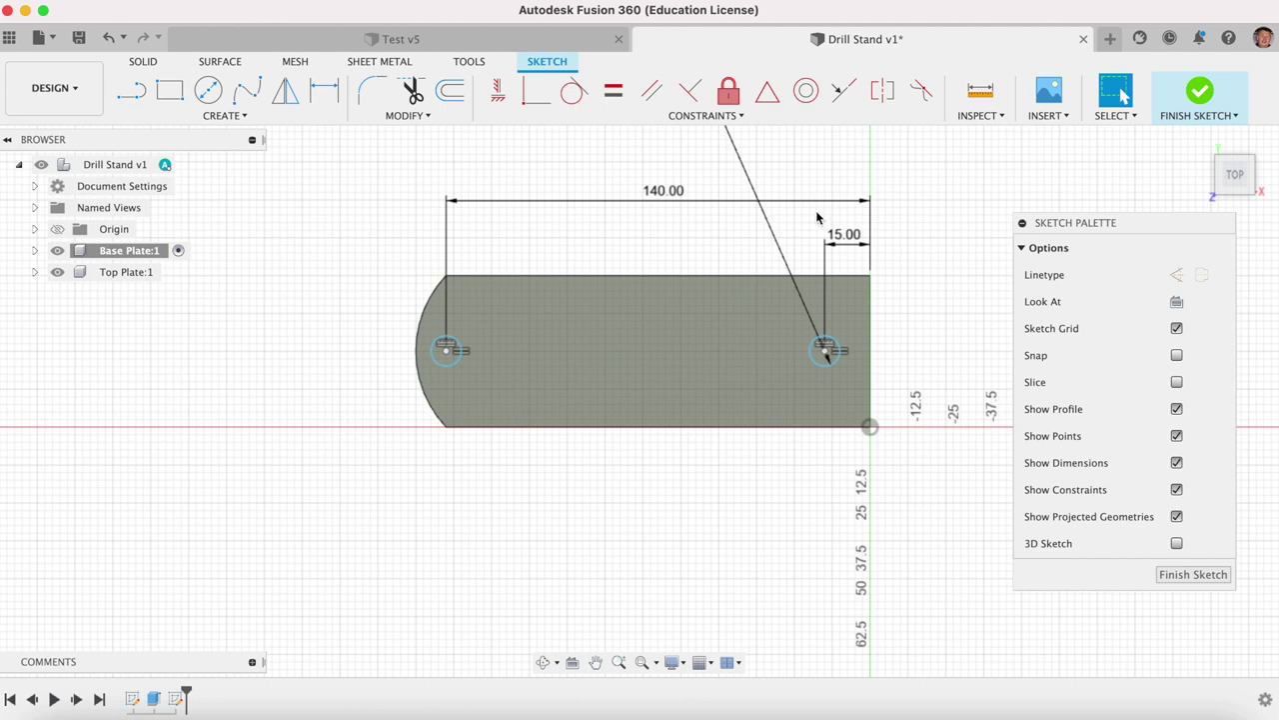
pyautogui.doubleClick(769, 232)
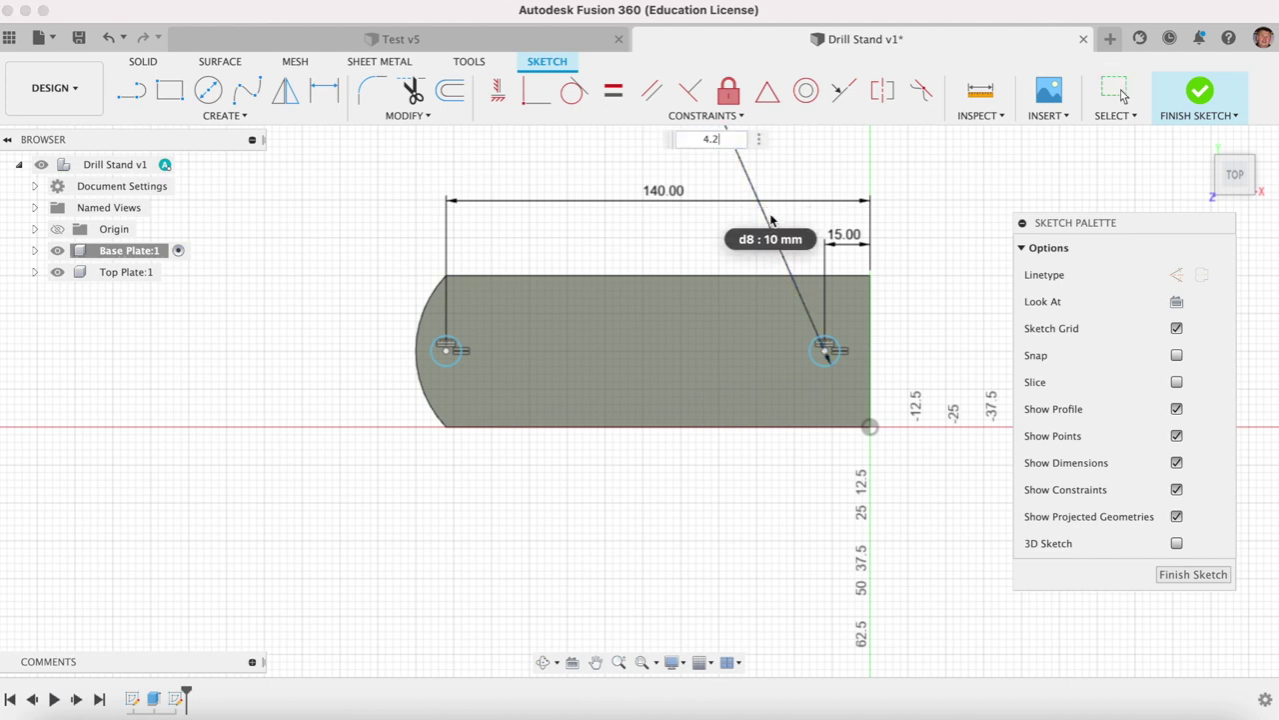
pyautogui.press('Return')
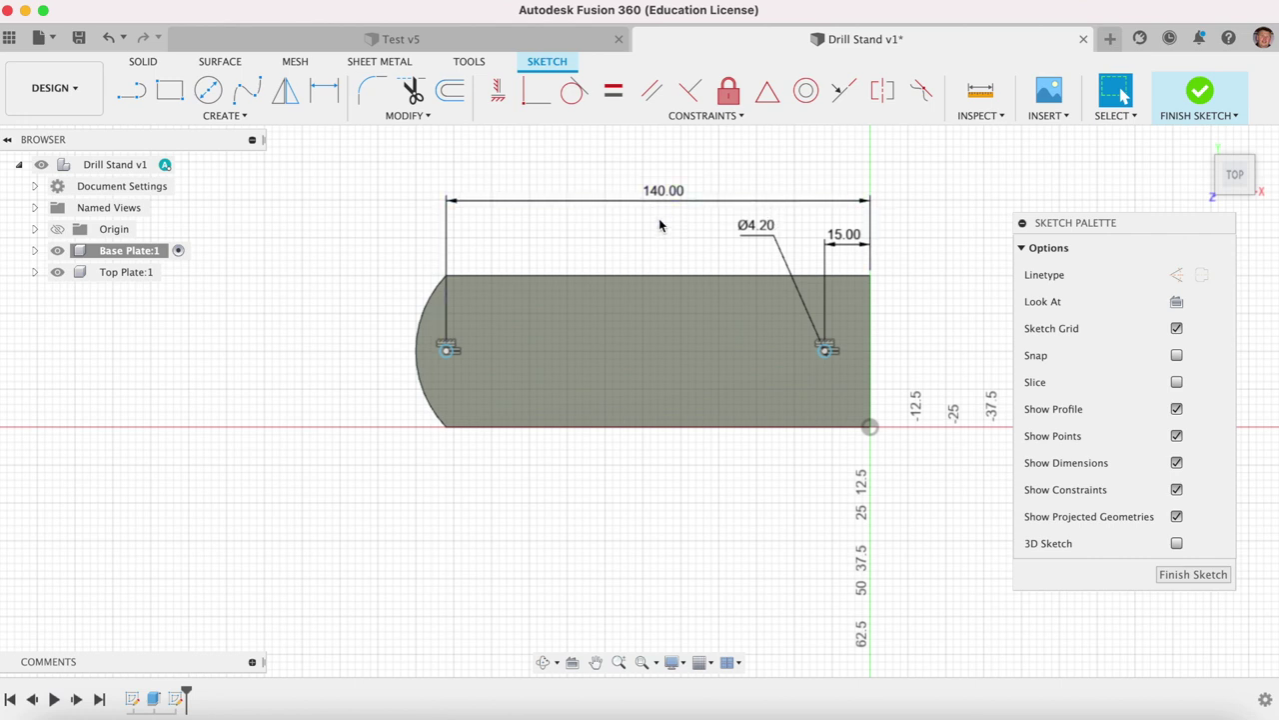
# Move the hole centres up and dimension them 25 mm below the top edge
pyautogui.moveTo(448, 352)
pyautogui.mouseDown()
pyautogui.moveTo(474, 331)
pyautogui.moveTo(483, 394)
pyautogui.moveTo(477, 331)
pyautogui.moveTo(483, 343)
pyautogui.mouseUp()
pyautogui.press('d')
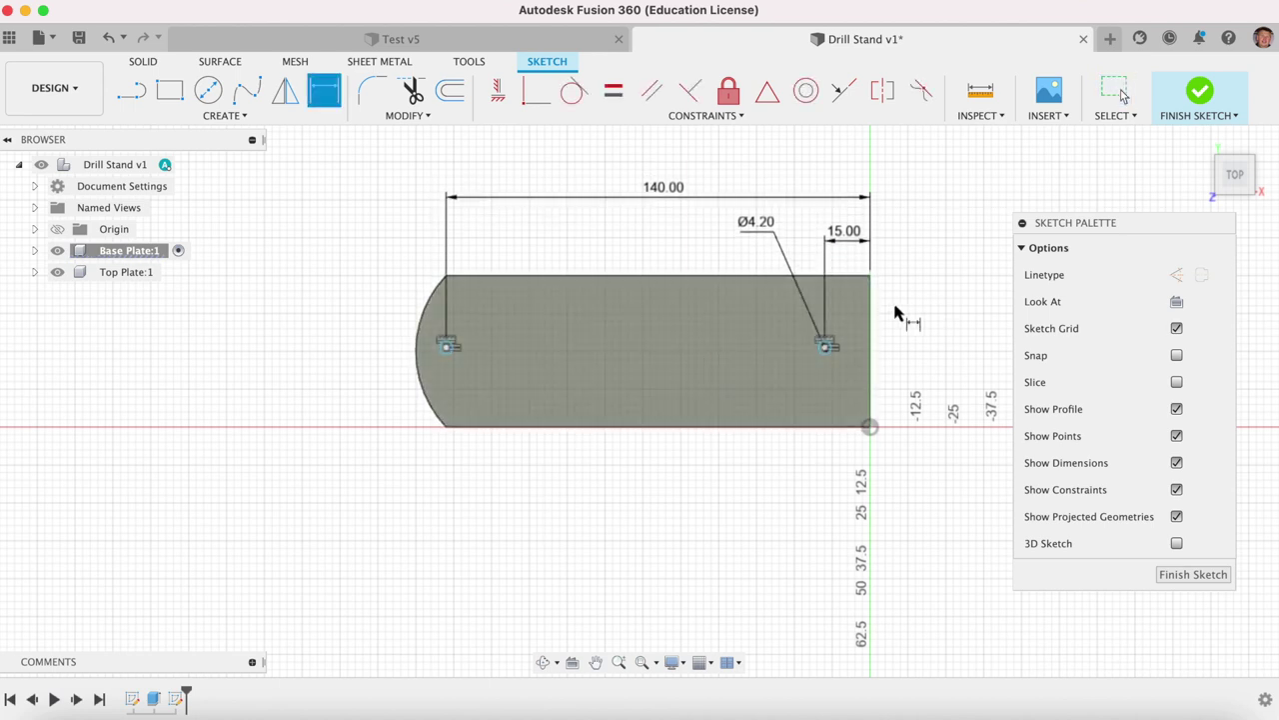
pyautogui.click(852, 276)
pyautogui.click(827, 347)
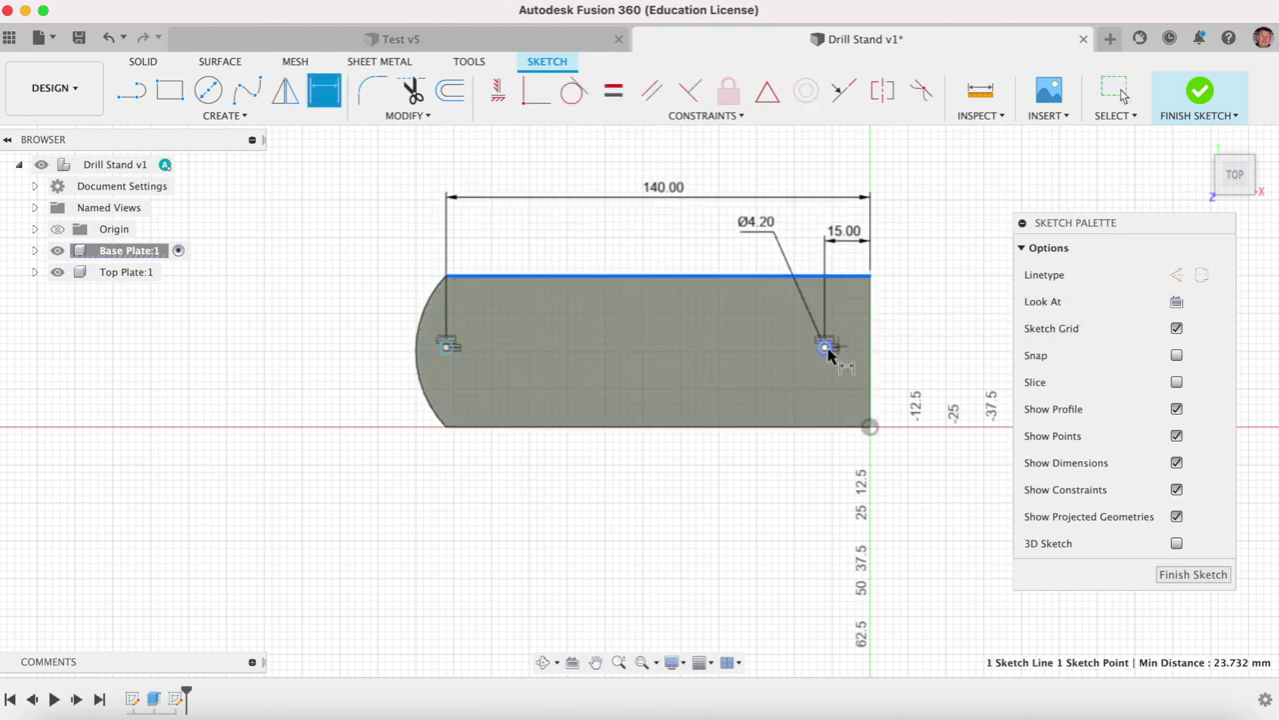
pyautogui.click(903, 318)
pyautogui.write('25')
pyautogui.press('Return')
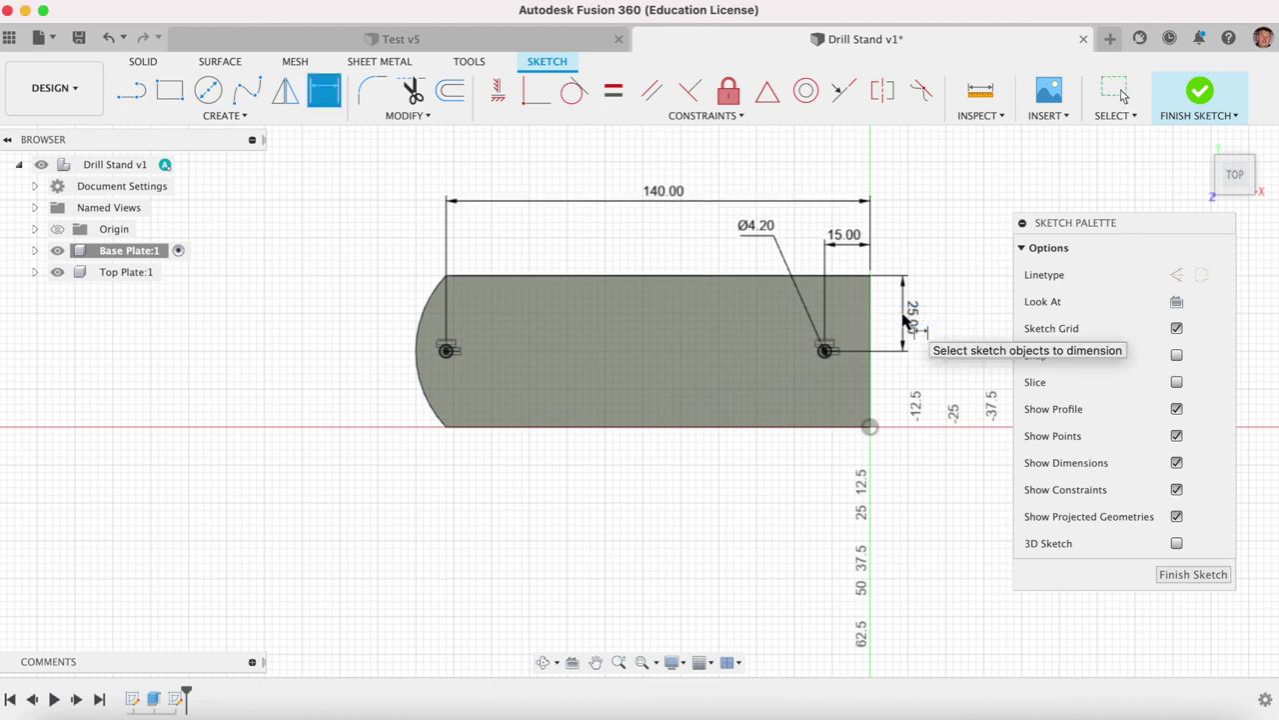
pyautogui.press('Escape')
pyautogui.scroll(1, 852, 352)
pyautogui.scroll(1, 840, 351)
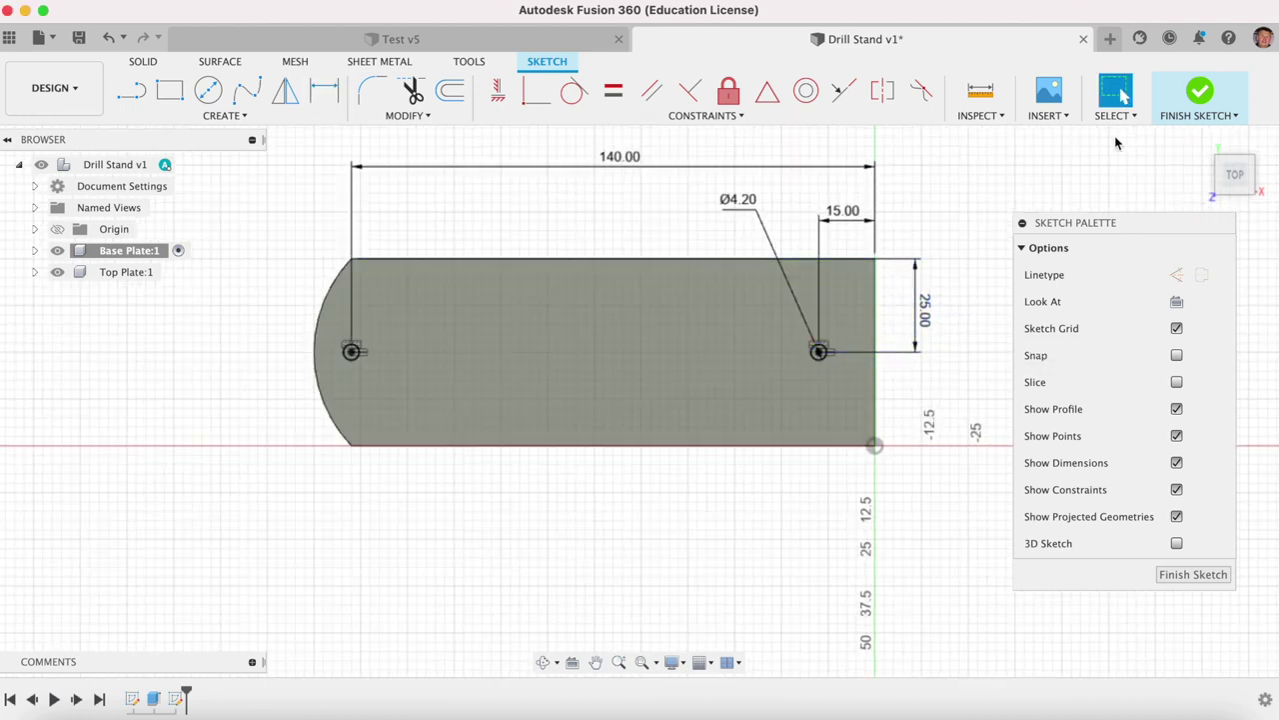
# Cut both hole profiles through the entire base plate with Extent All
pyautogui.click(1199, 92)
pyautogui.press('e')
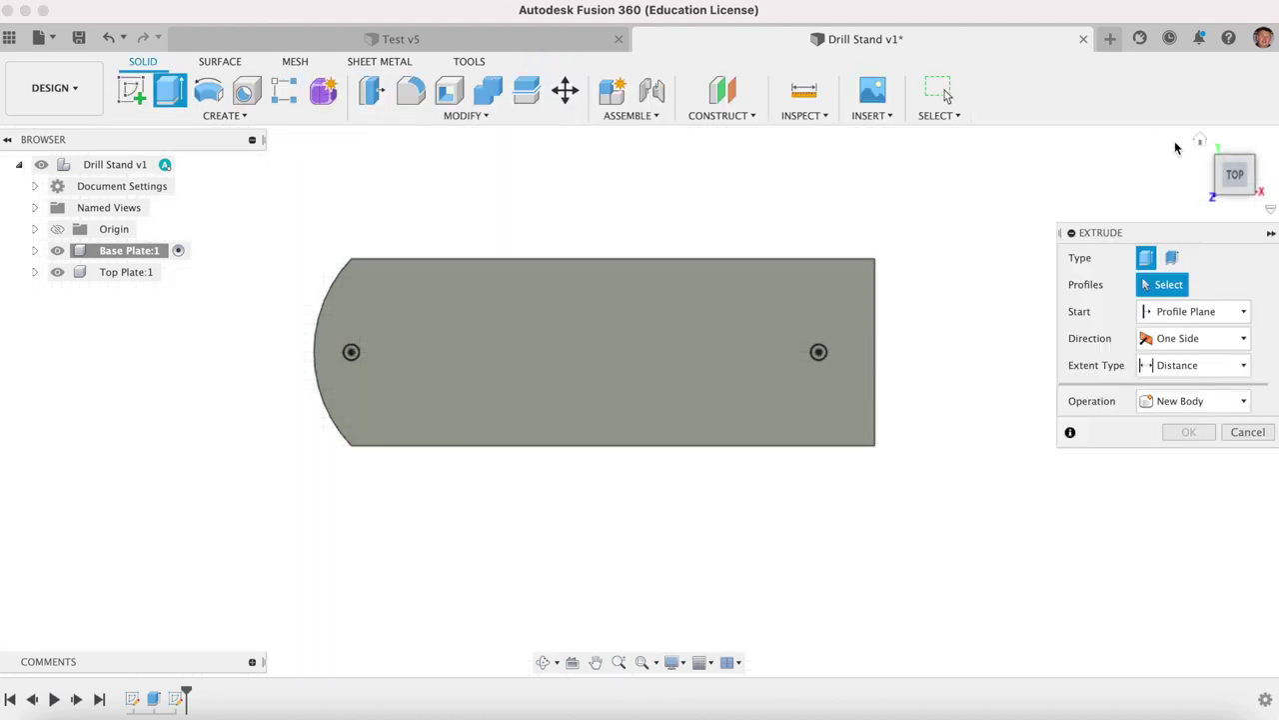
pyautogui.click(1196, 135)
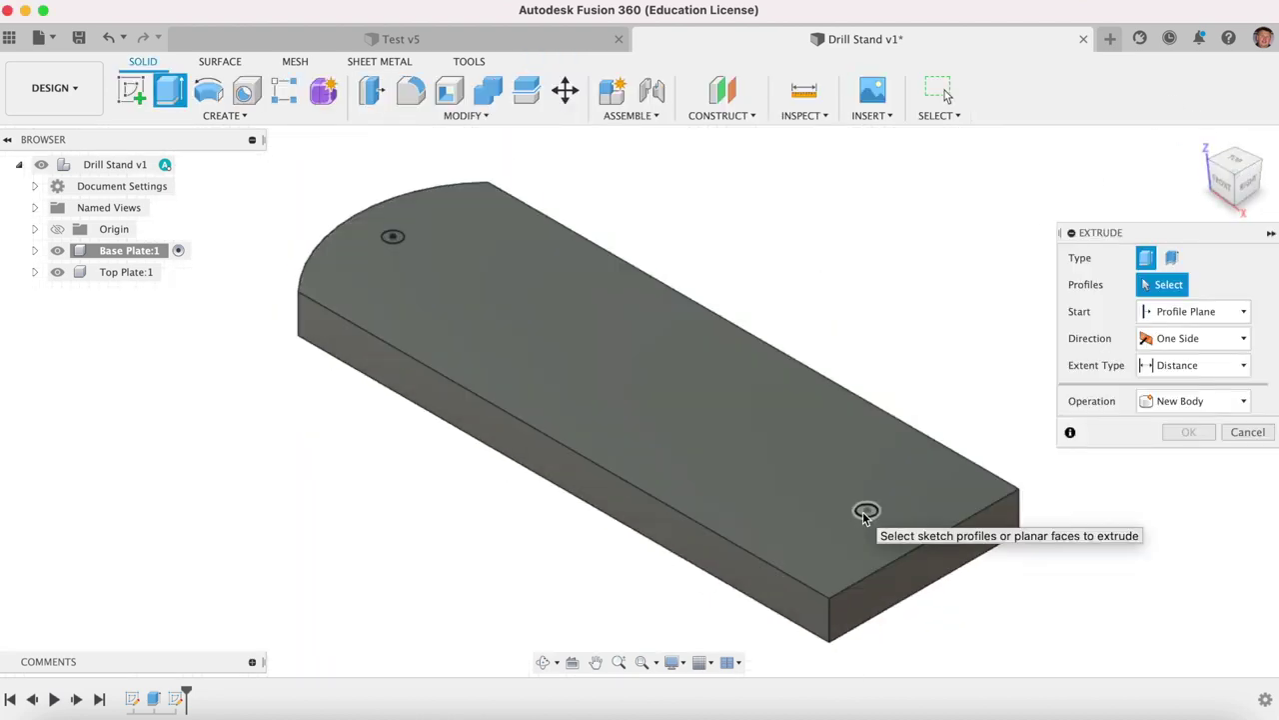
pyautogui.click(862, 512)
pyautogui.click(392, 236)
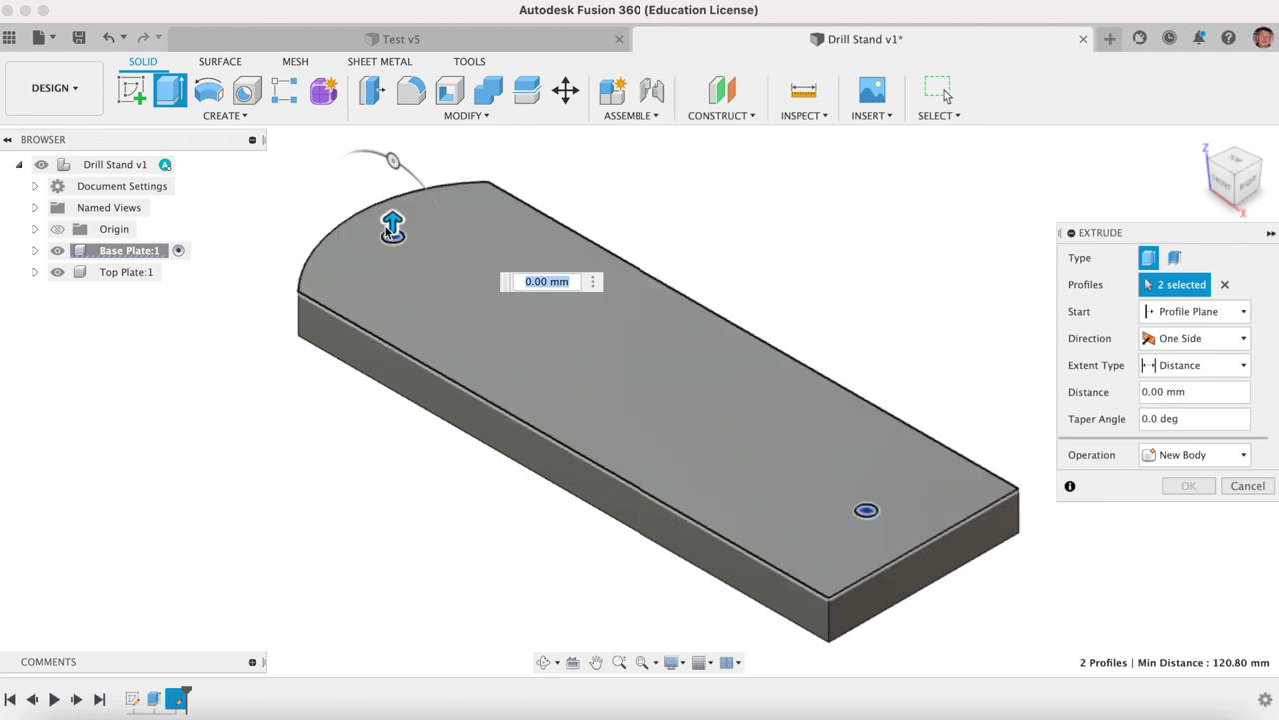
pyautogui.moveTo(392, 228); pyautogui.dragTo(393, 510)
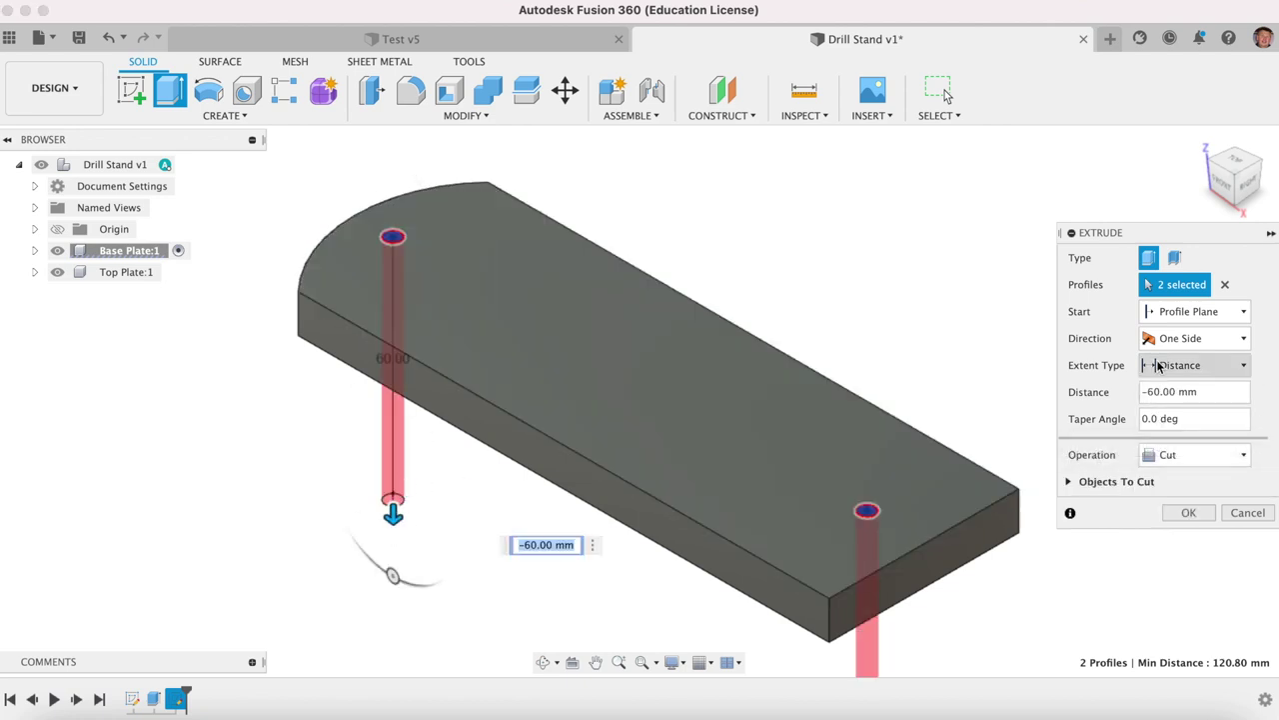
pyautogui.click(1159, 365)
pyautogui.click(1157, 426)
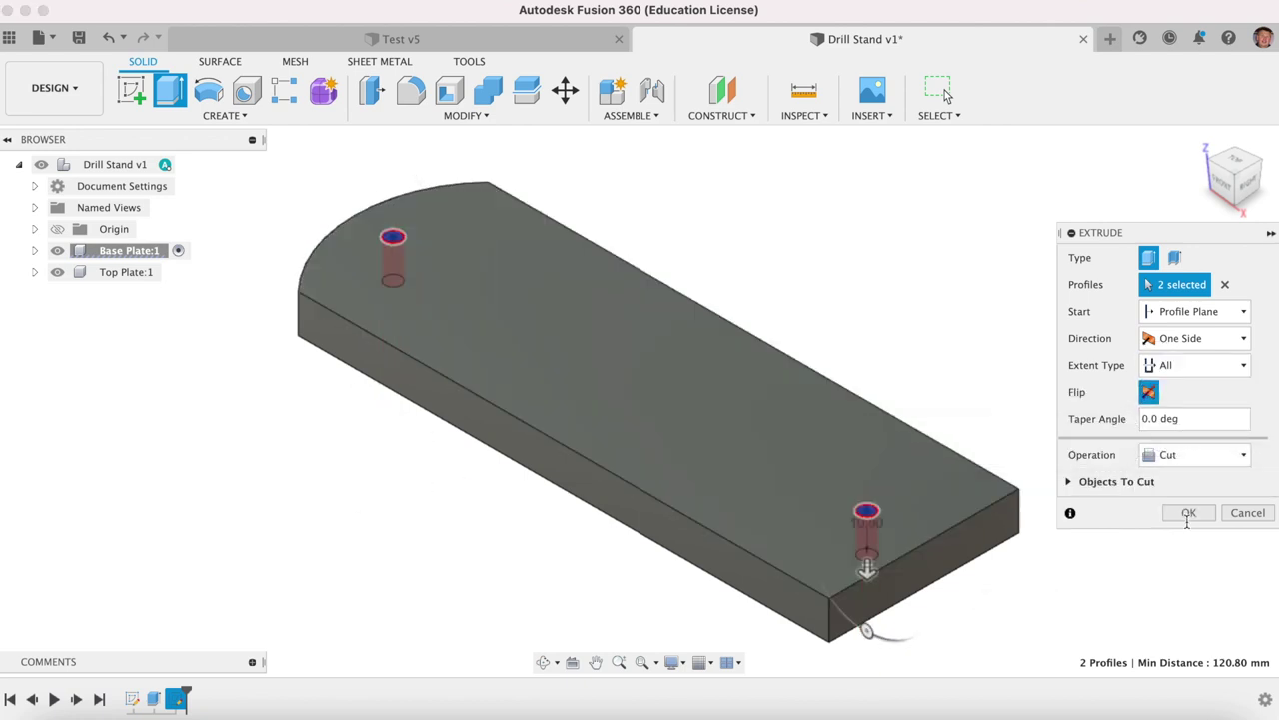
pyautogui.click(1188, 513)
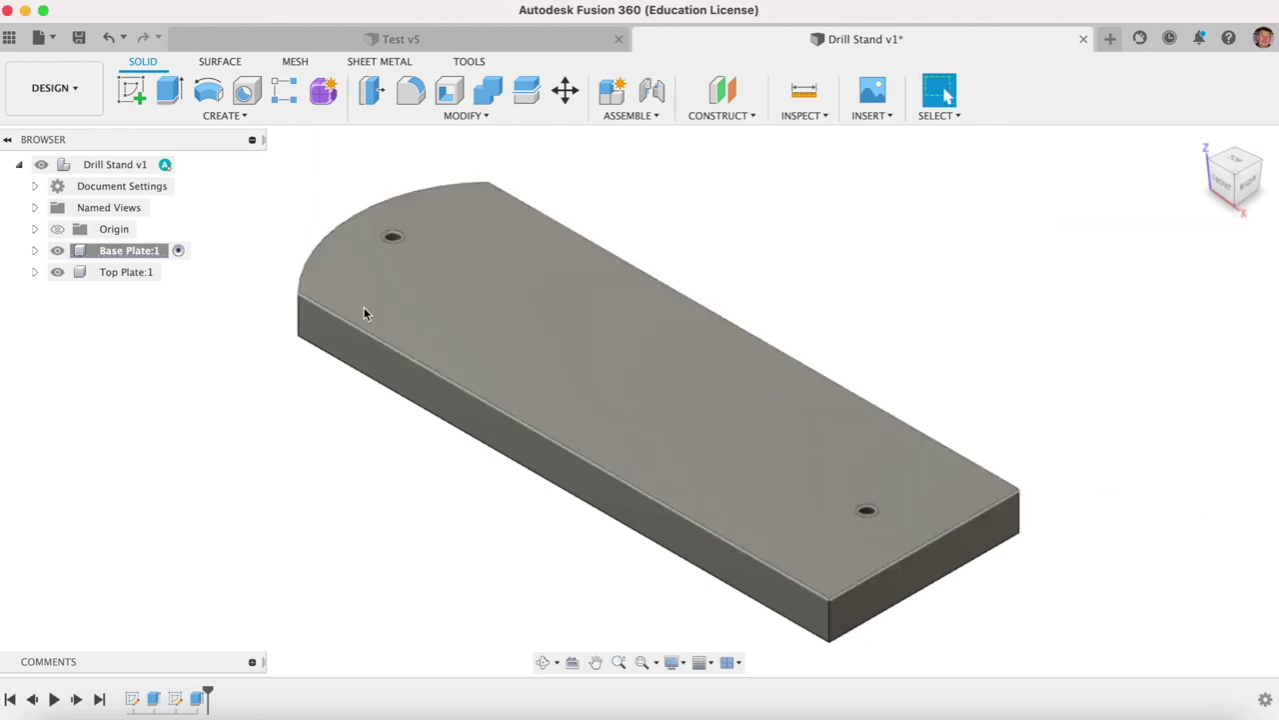
# Add 5.0 mm threads to both holes
pyautogui.click(220, 116)
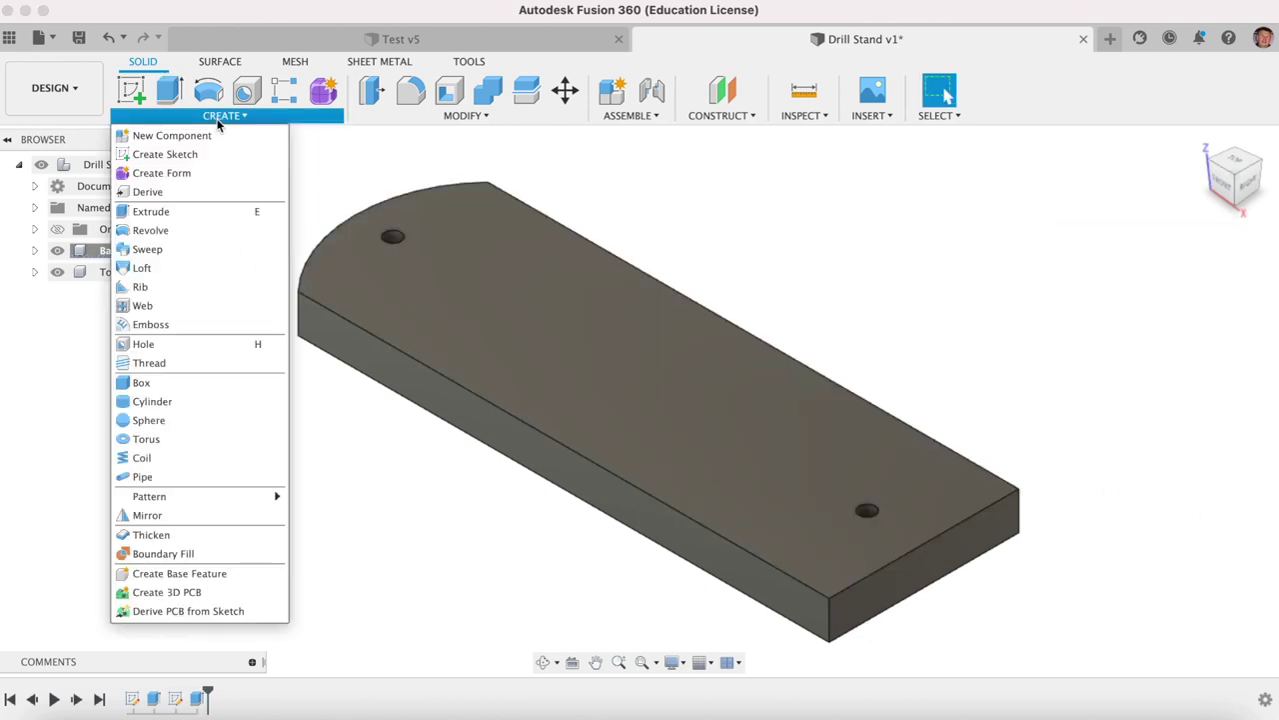
pyautogui.click(150, 362)
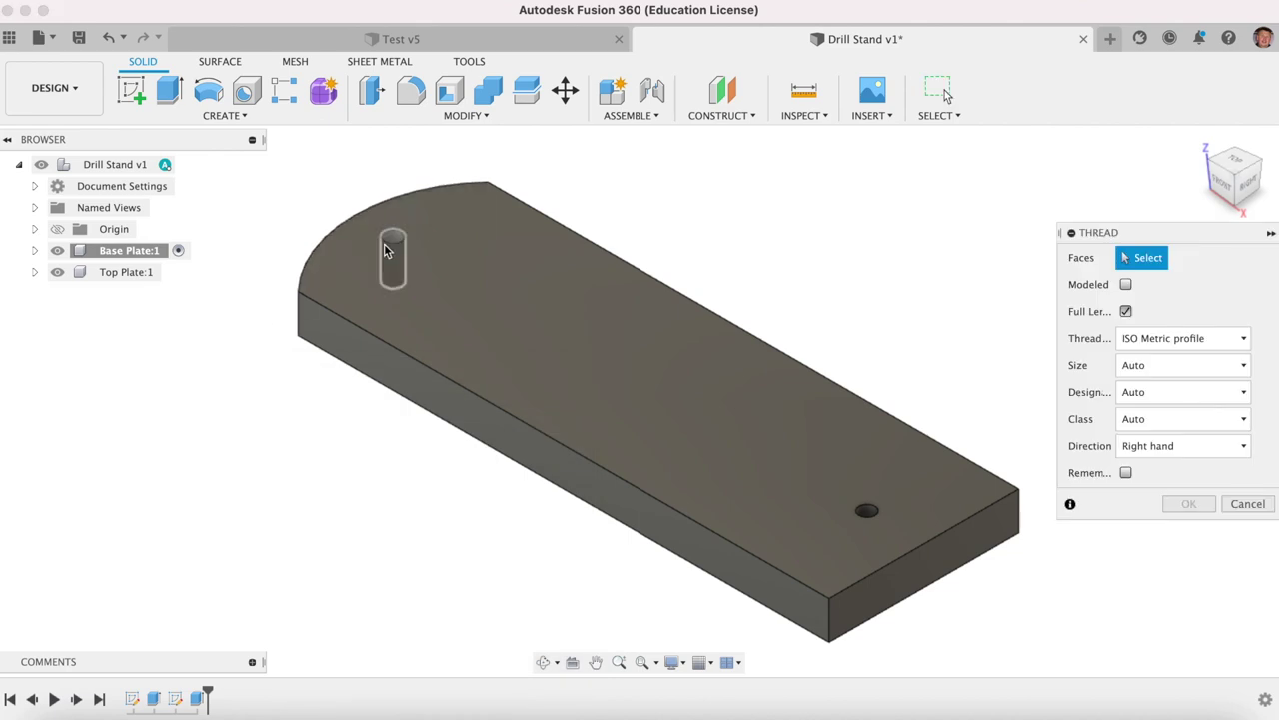
pyautogui.click(391, 249)
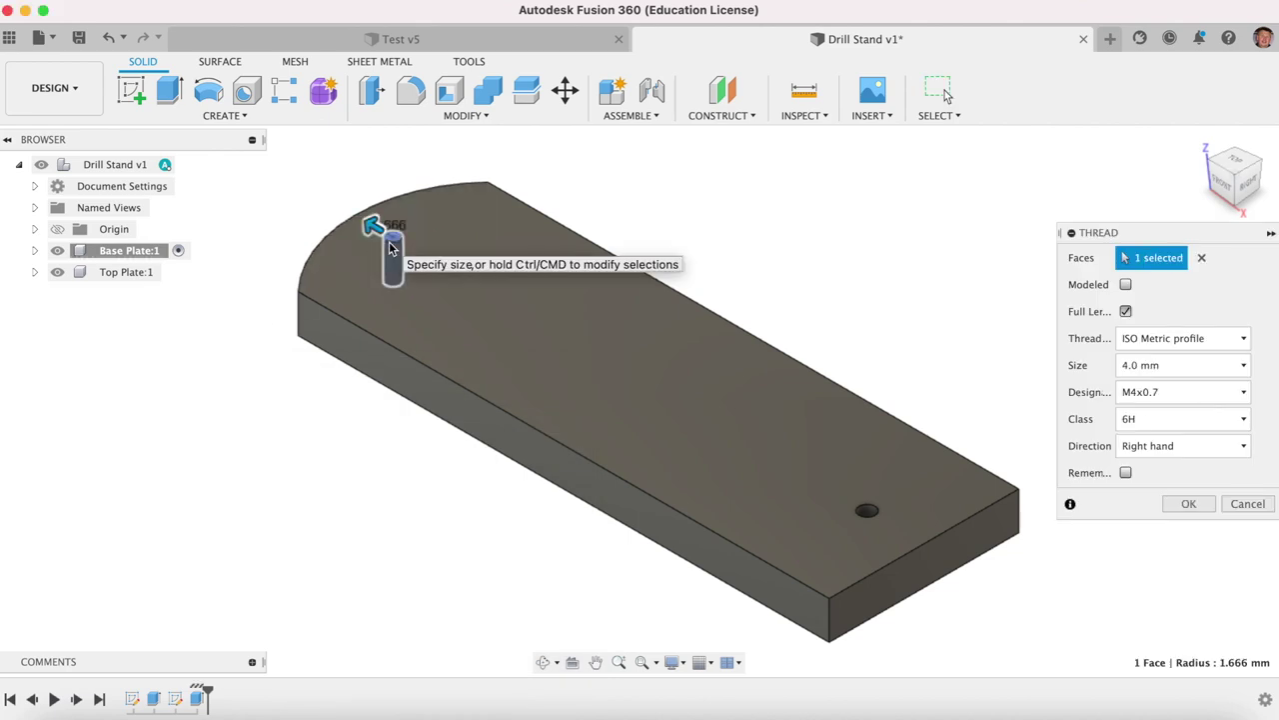
pyautogui.click(866, 519)
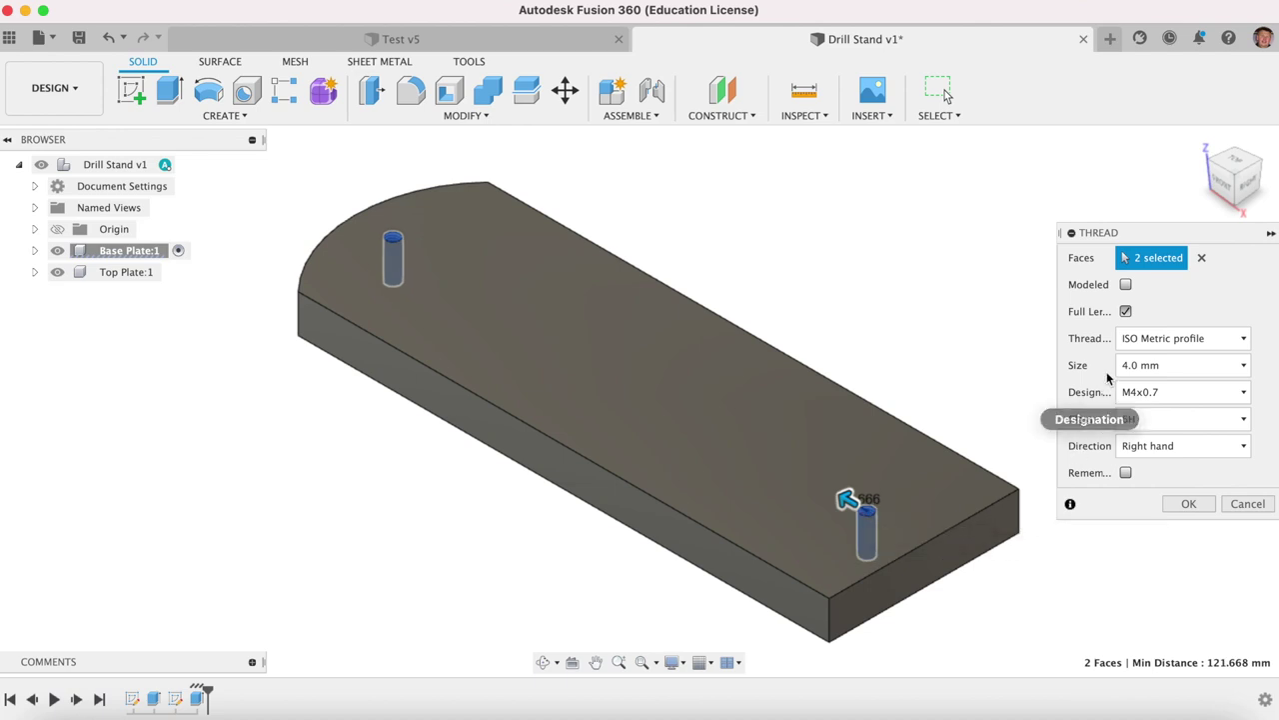
pyautogui.click(1138, 367)
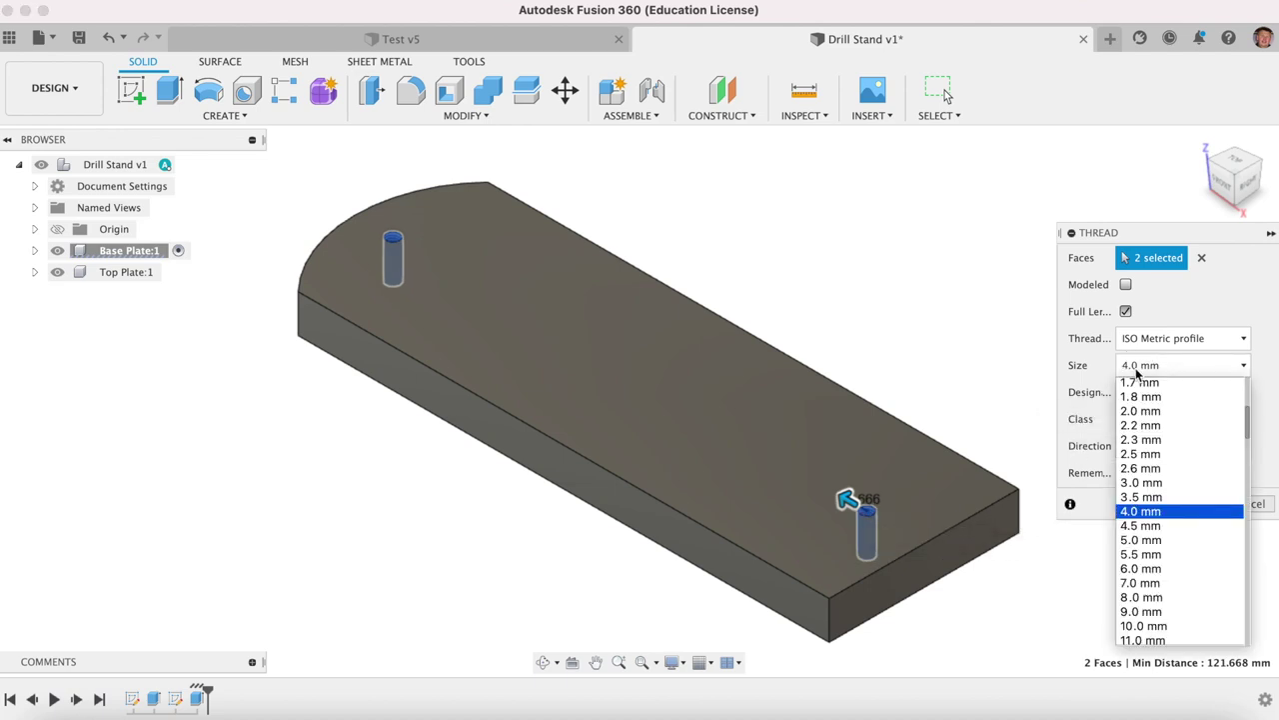
pyautogui.click(1140, 540)
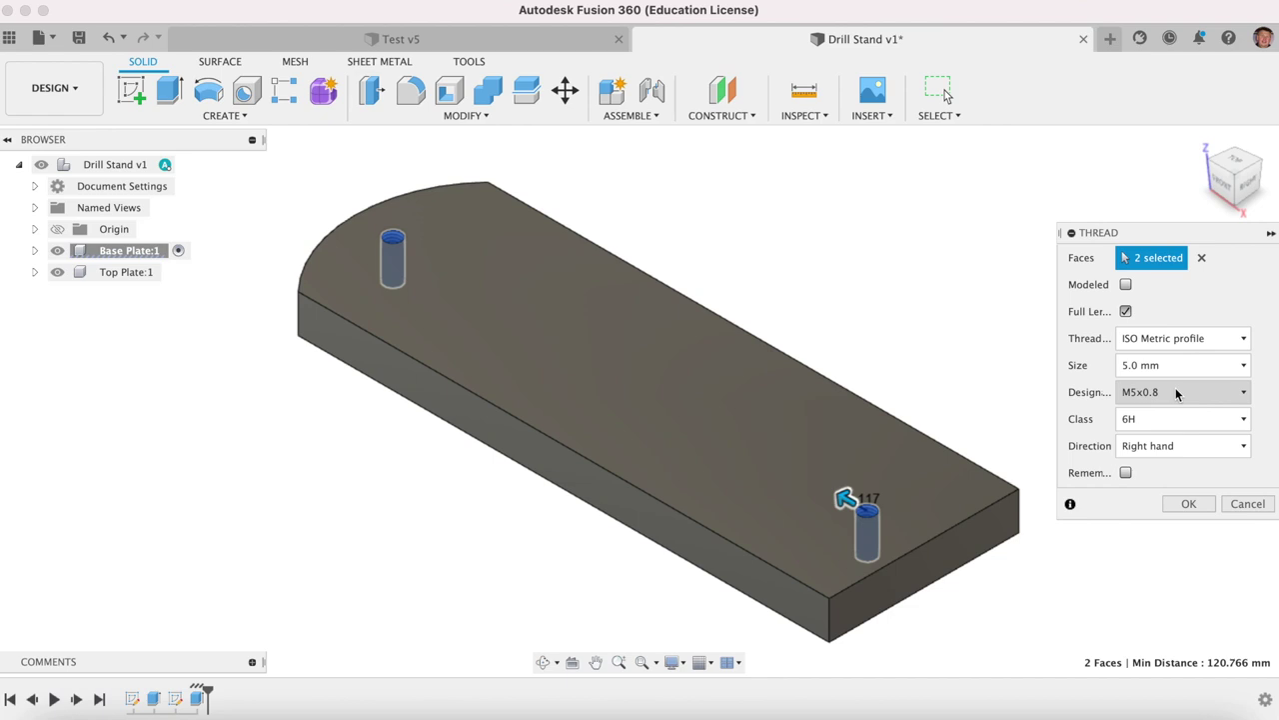
pyautogui.click(1187, 504)
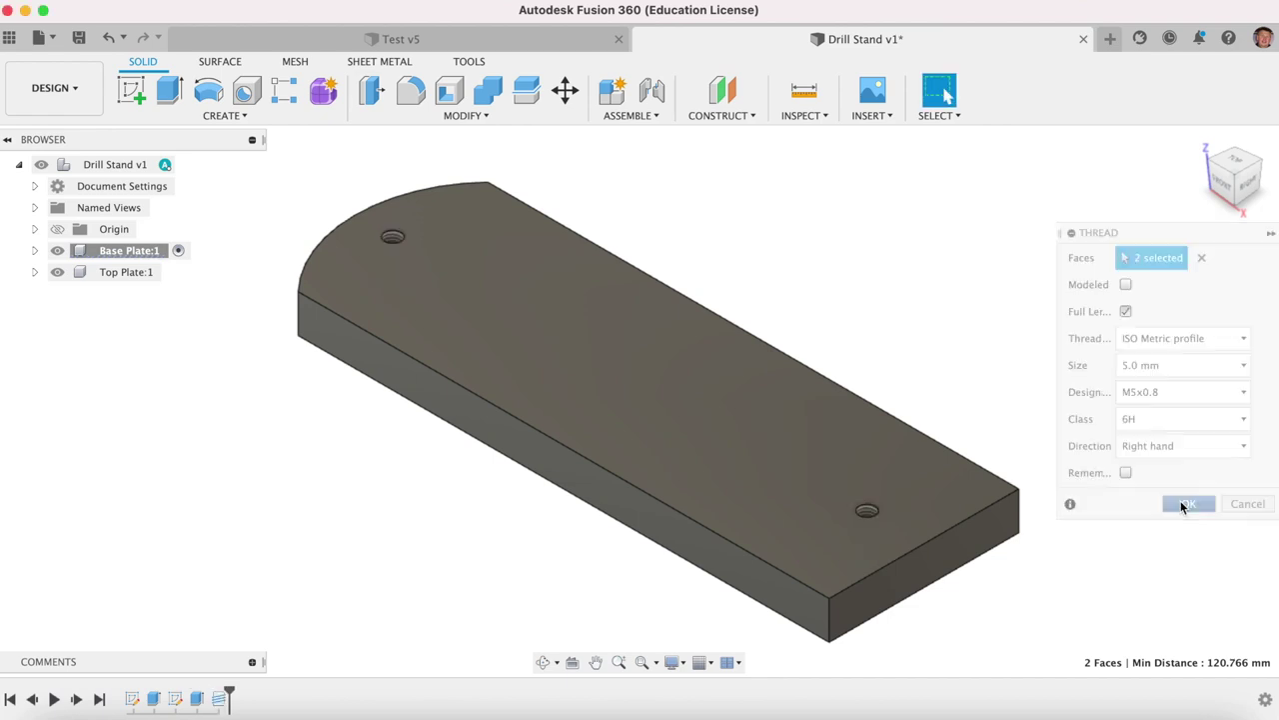
# Save the design as version 2 and activate the Top Plate:1 component
pyautogui.click(80, 38)
pyautogui.click(658, 388)
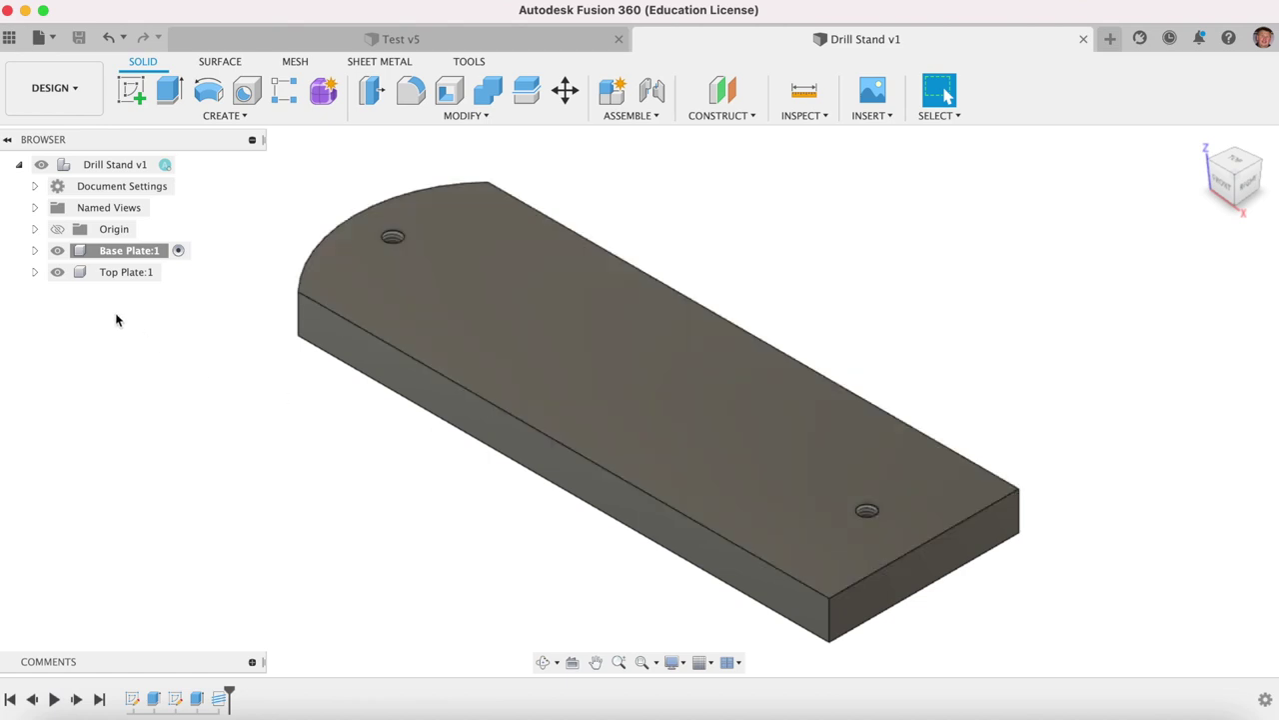
pyautogui.click(124, 278)
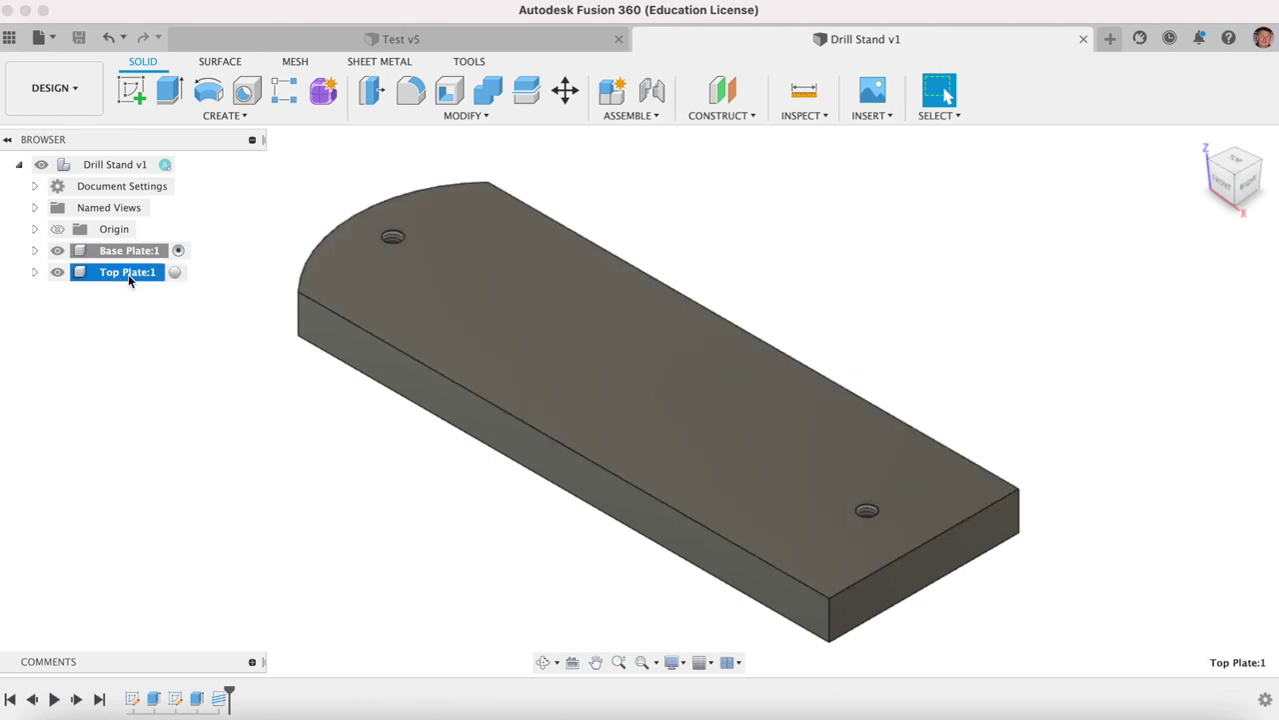
pyautogui.click(175, 274)
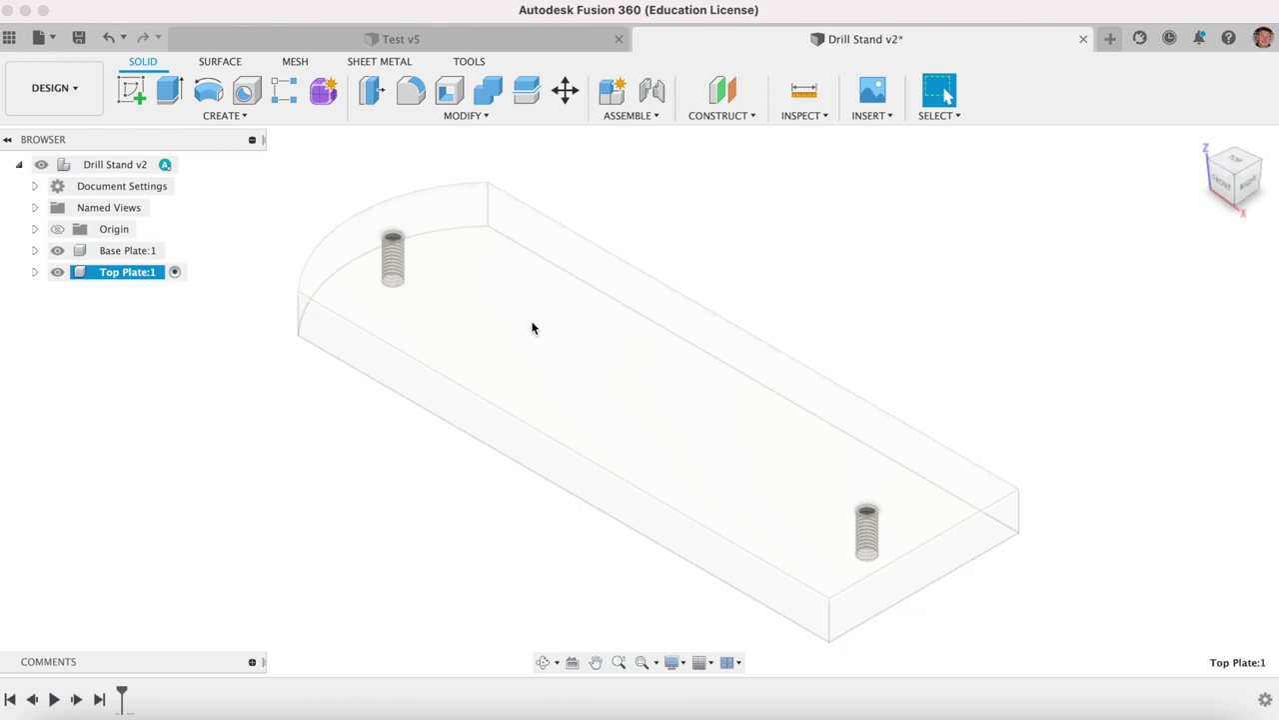
pyautogui.click(169, 325)
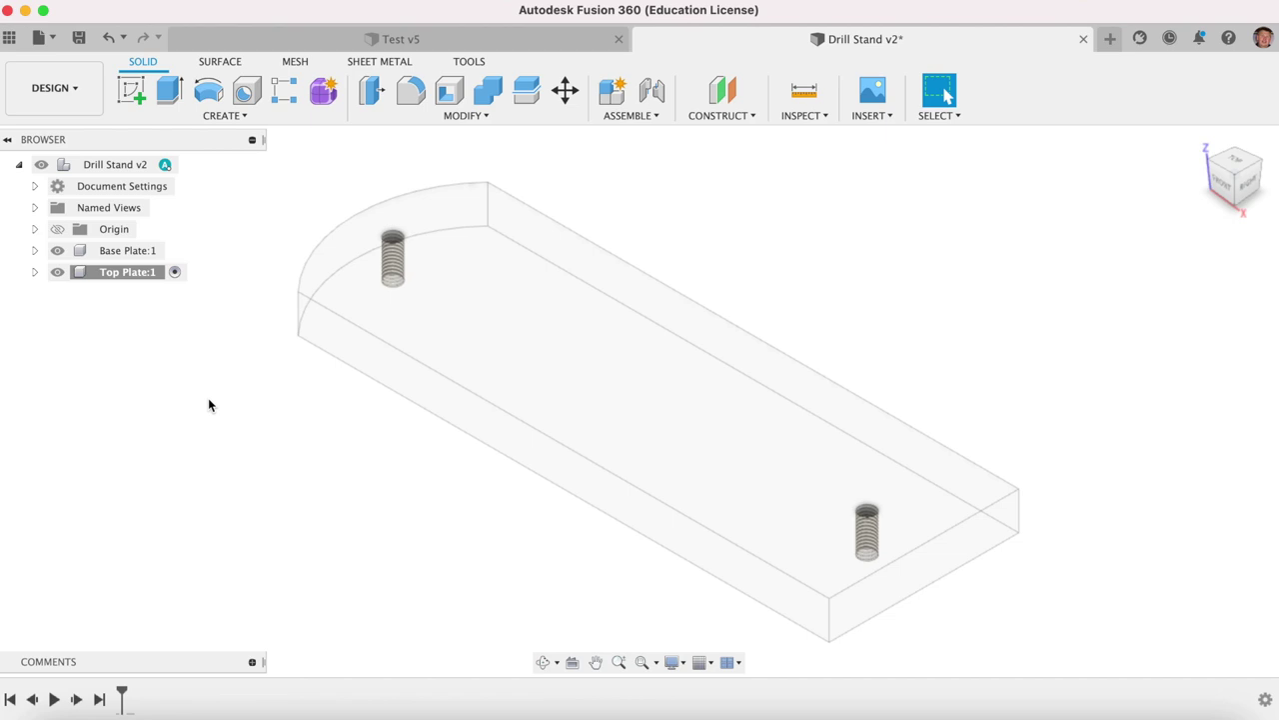
# Sketch on the plate's top face, projecting its outline and holes
pyautogui.click(131, 89)
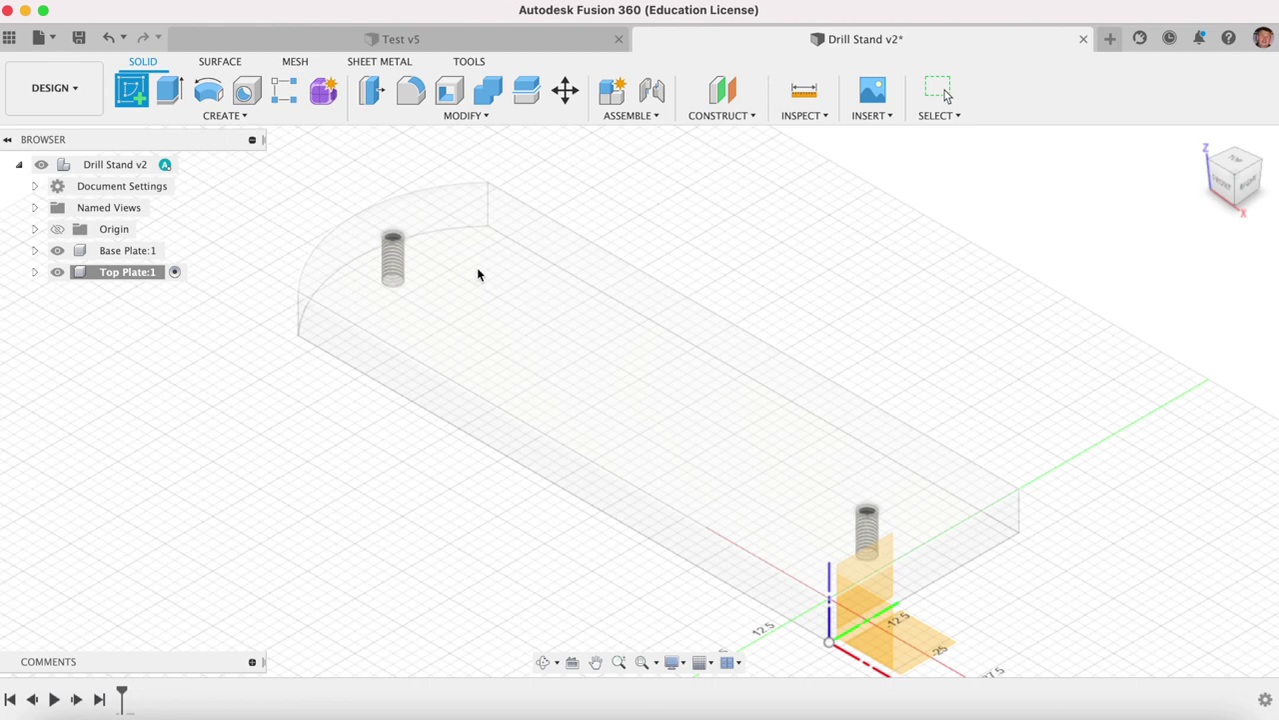
pyautogui.click(521, 335)
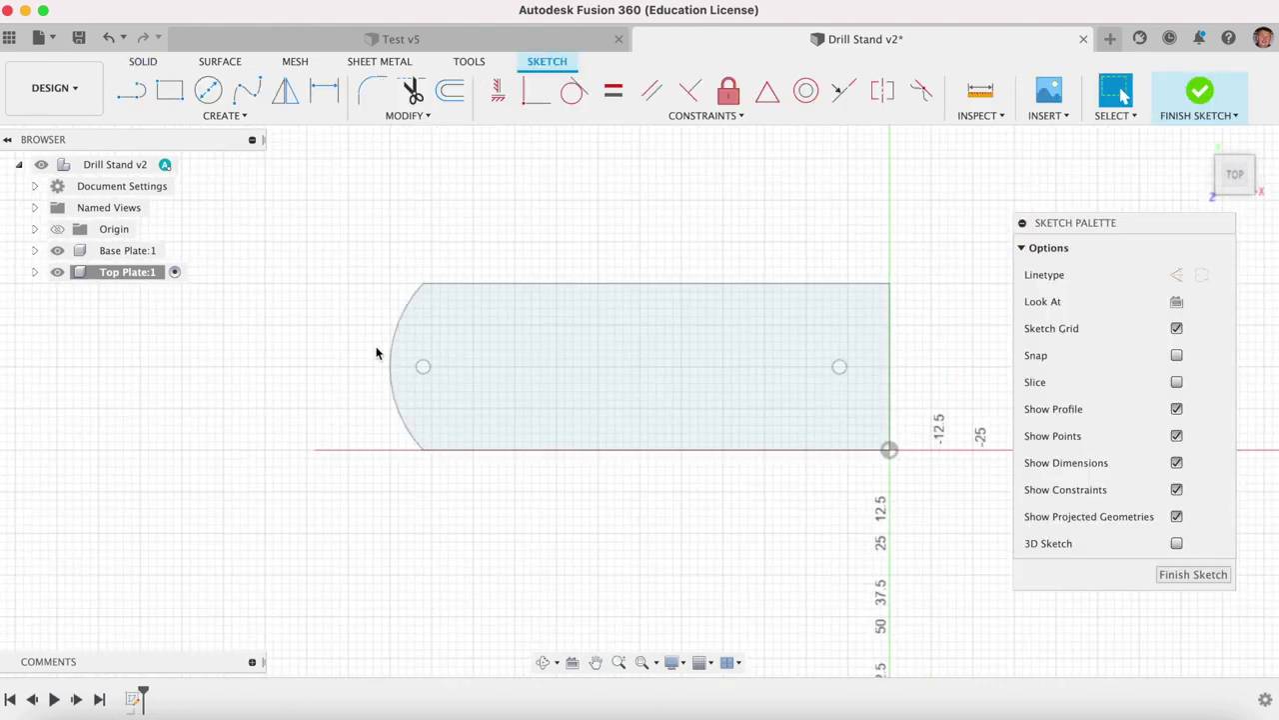
pyautogui.click(265, 118)
pyautogui.moveTo(211, 420)
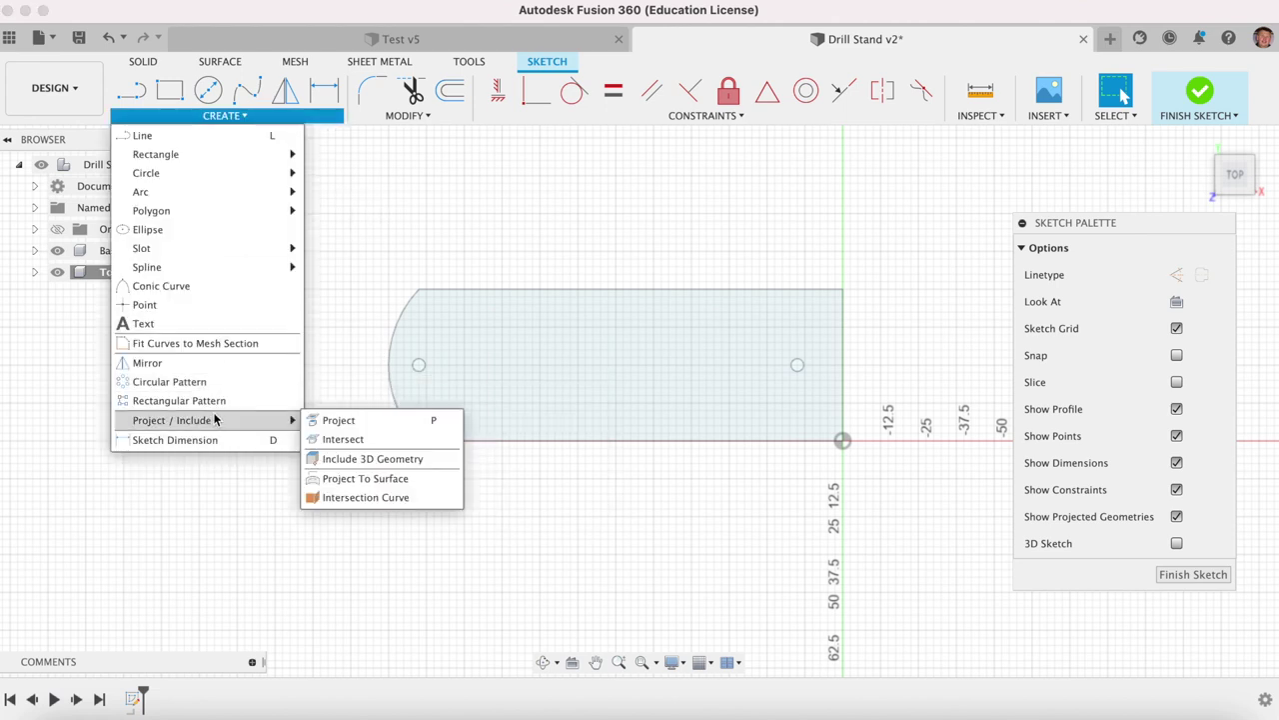
pyautogui.click(335, 420)
pyautogui.click(491, 366)
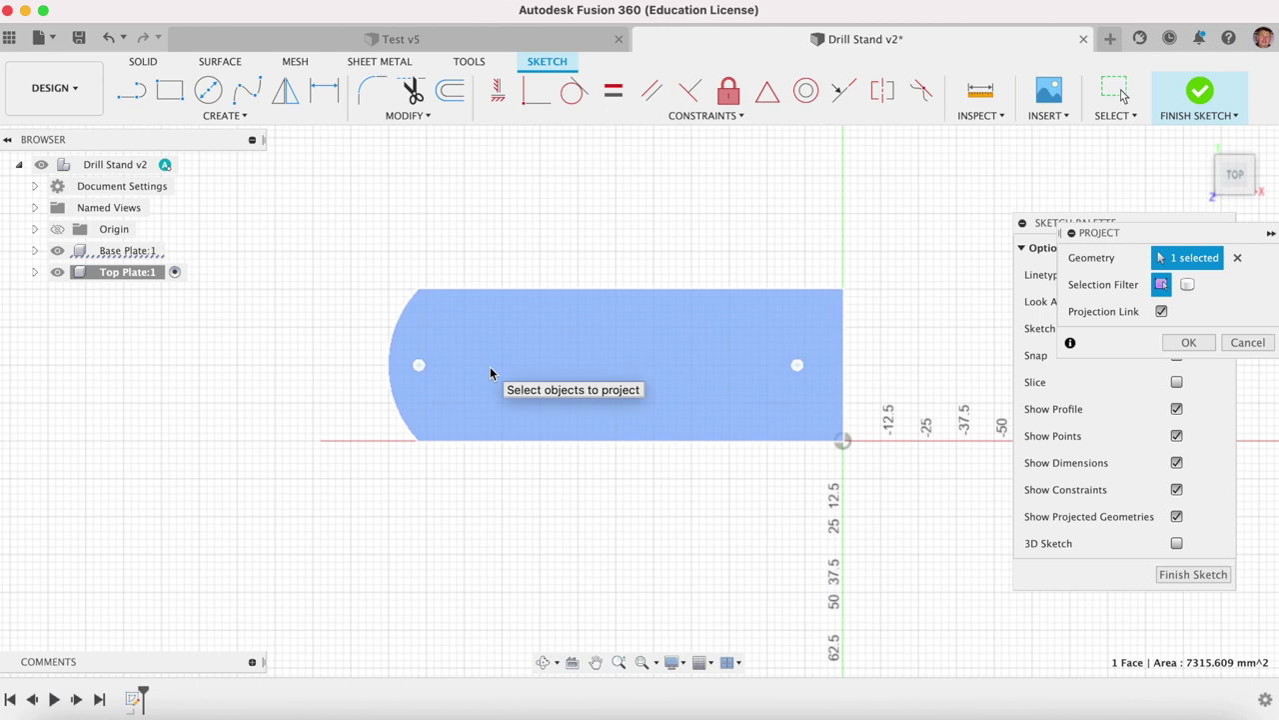
pyautogui.click(1190, 574)
# Extrude the projected top plate profile 10 mm
pyautogui.click(1200, 140)
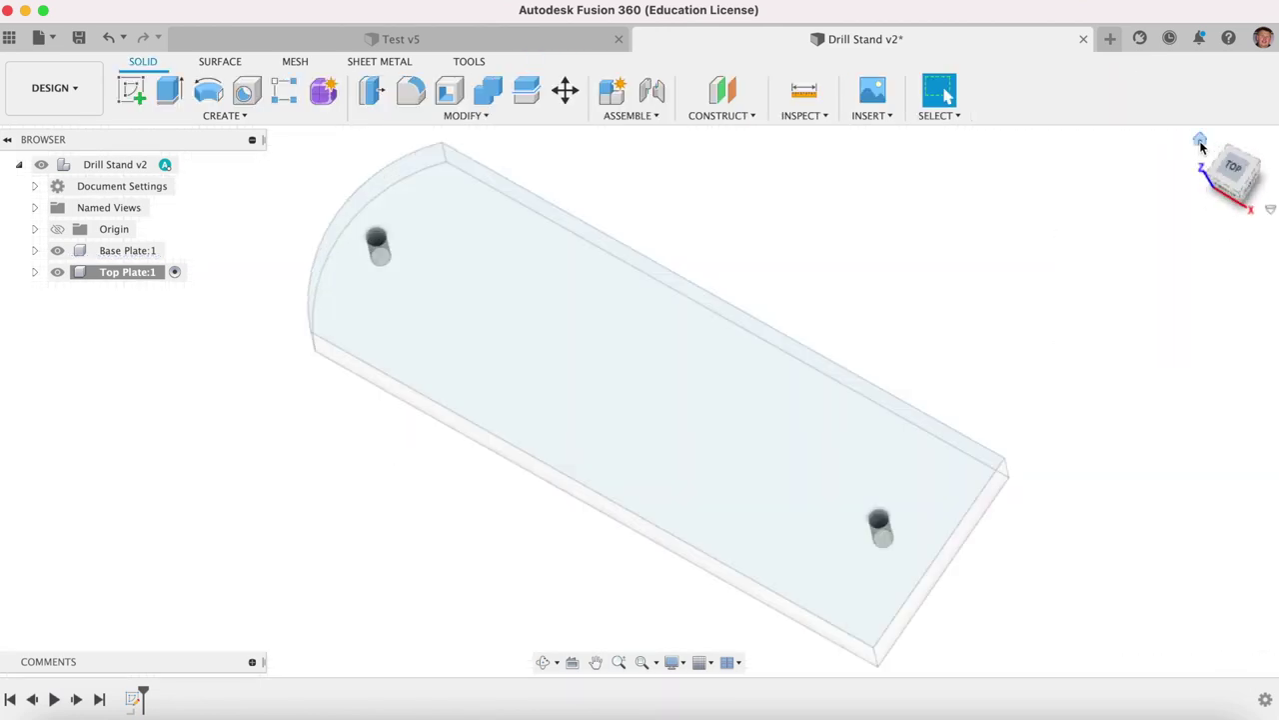
pyautogui.press('e')
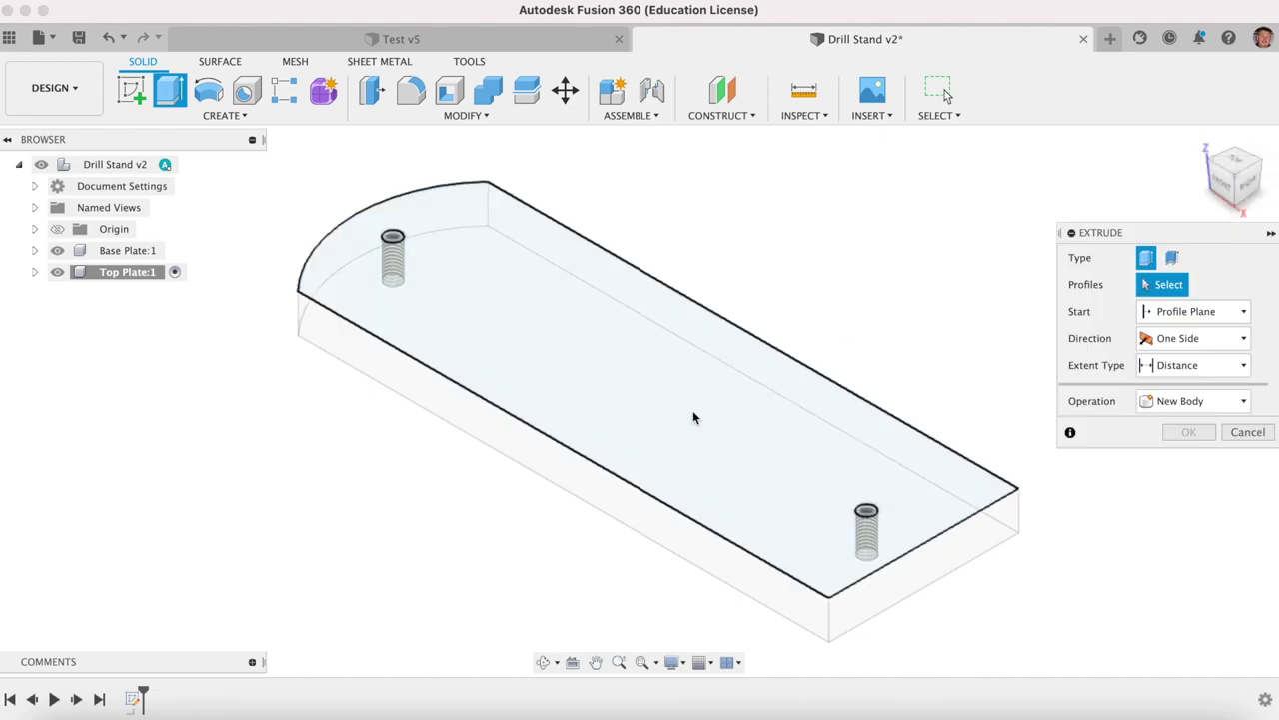
pyautogui.click(690, 409)
pyautogui.write('10')
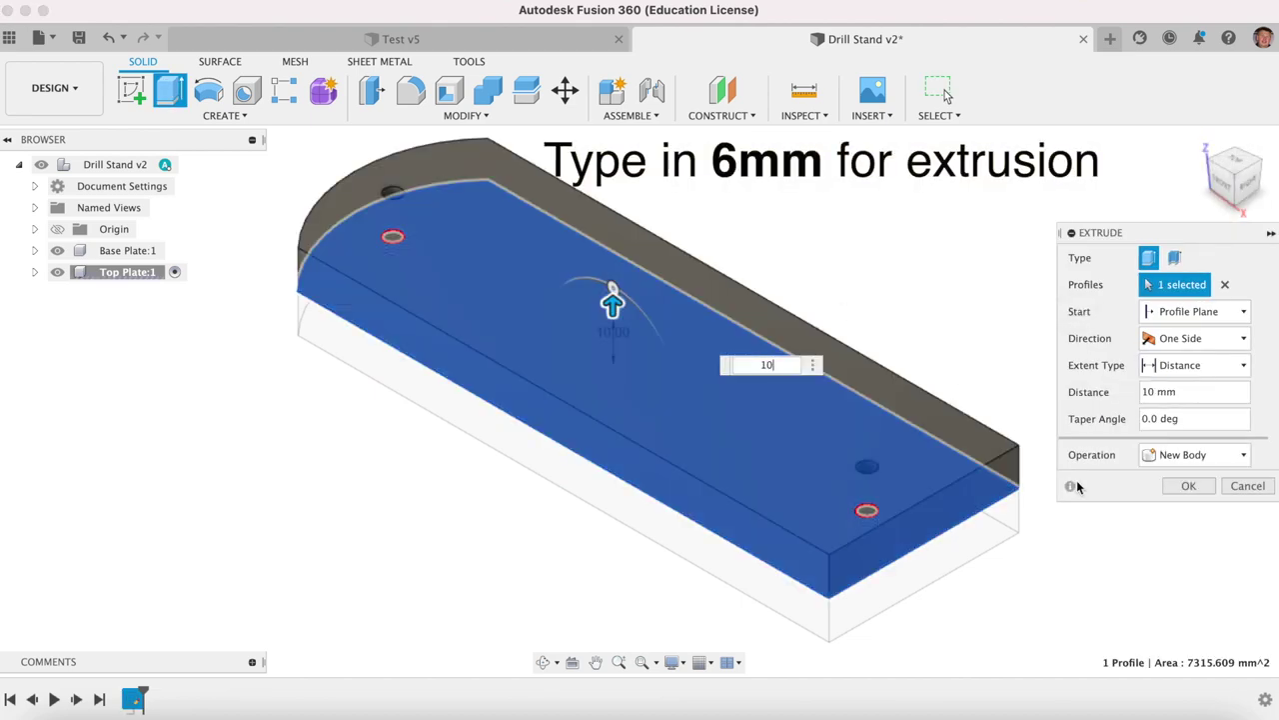
pyautogui.click(1180, 485)
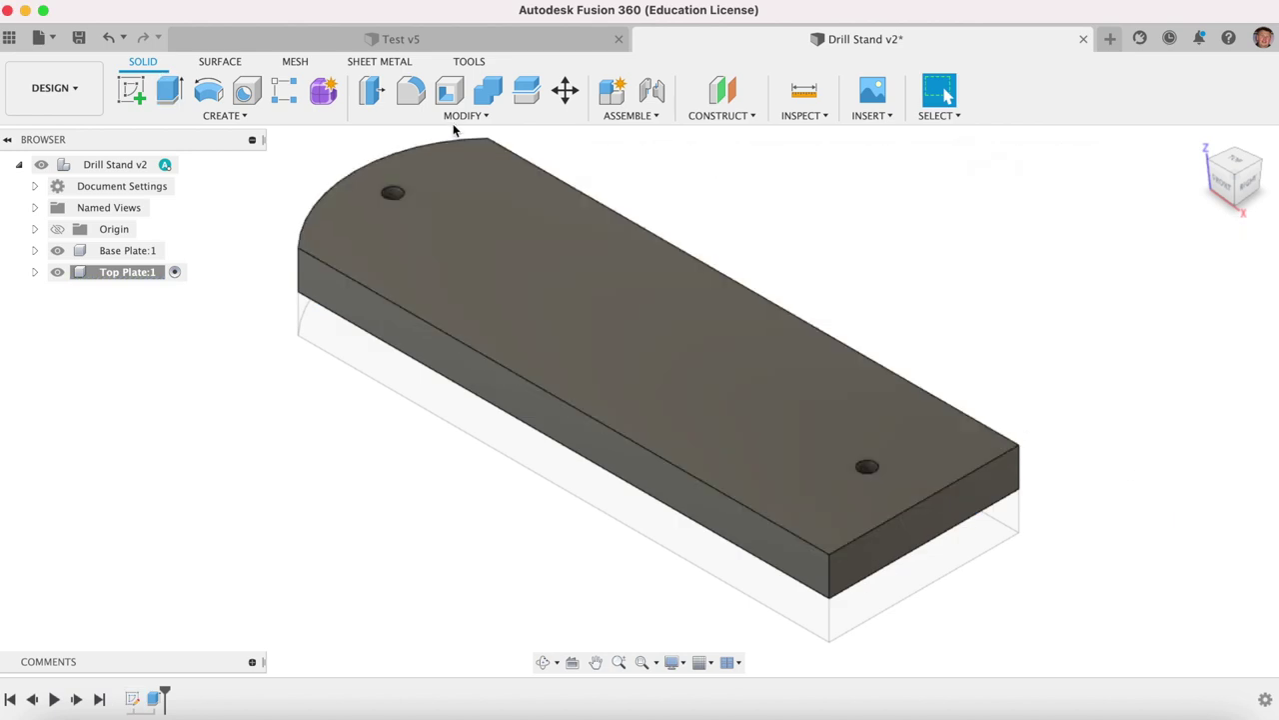
# Chamfer the top edges of both Top Plate holes by 2.5 mm to form countersinks
pyautogui.click(462, 116)
pyautogui.click(392, 173)
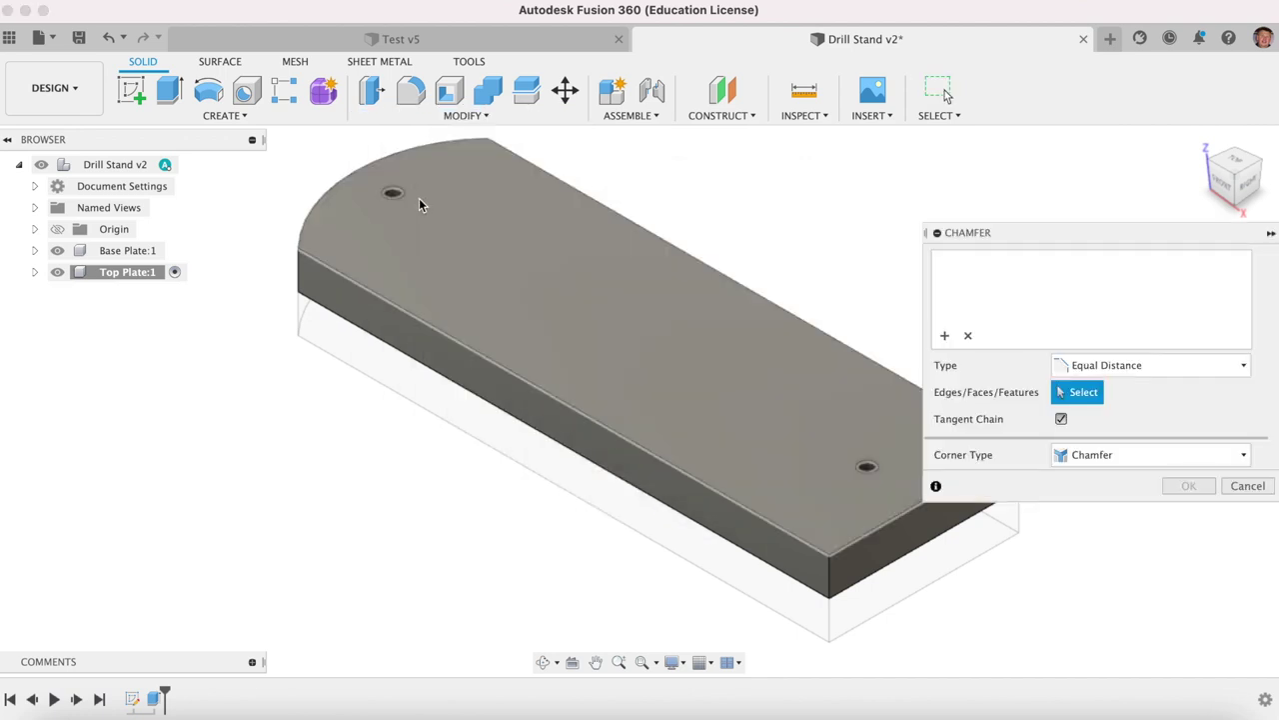
pyautogui.click(407, 194)
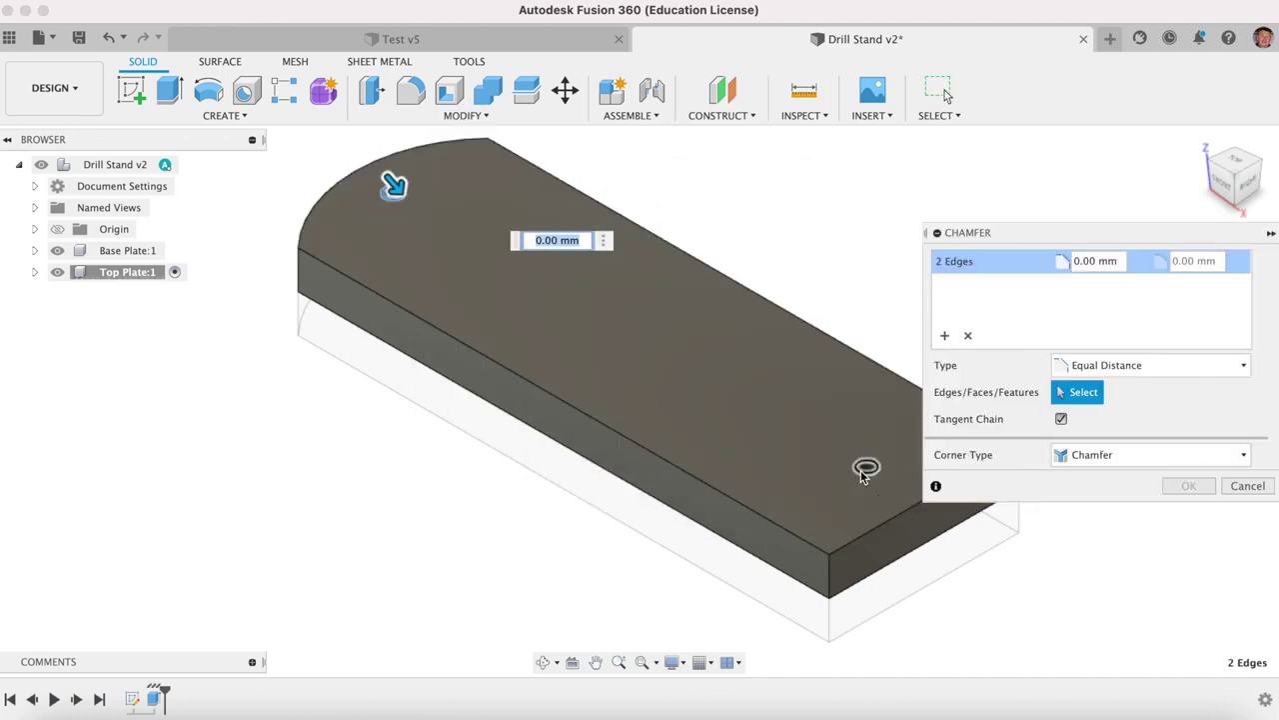
pyautogui.click(866, 466)
pyautogui.write('2.5')
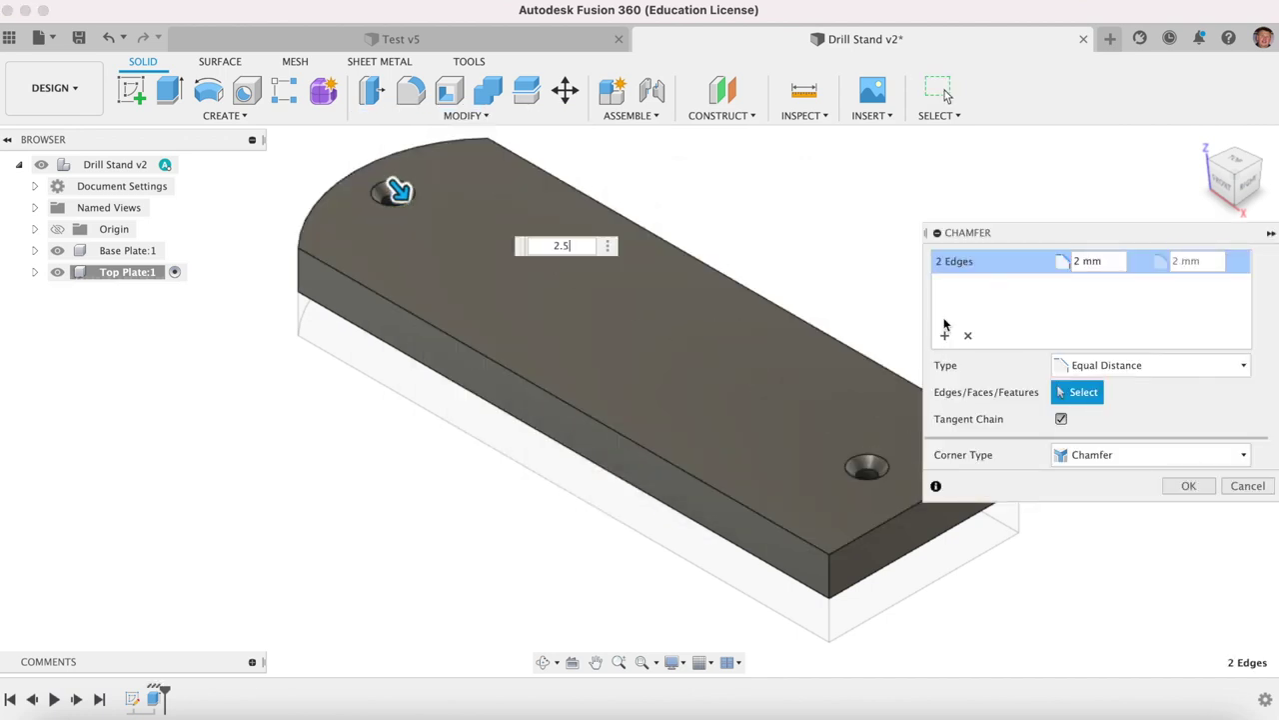
pyautogui.click(1189, 486)
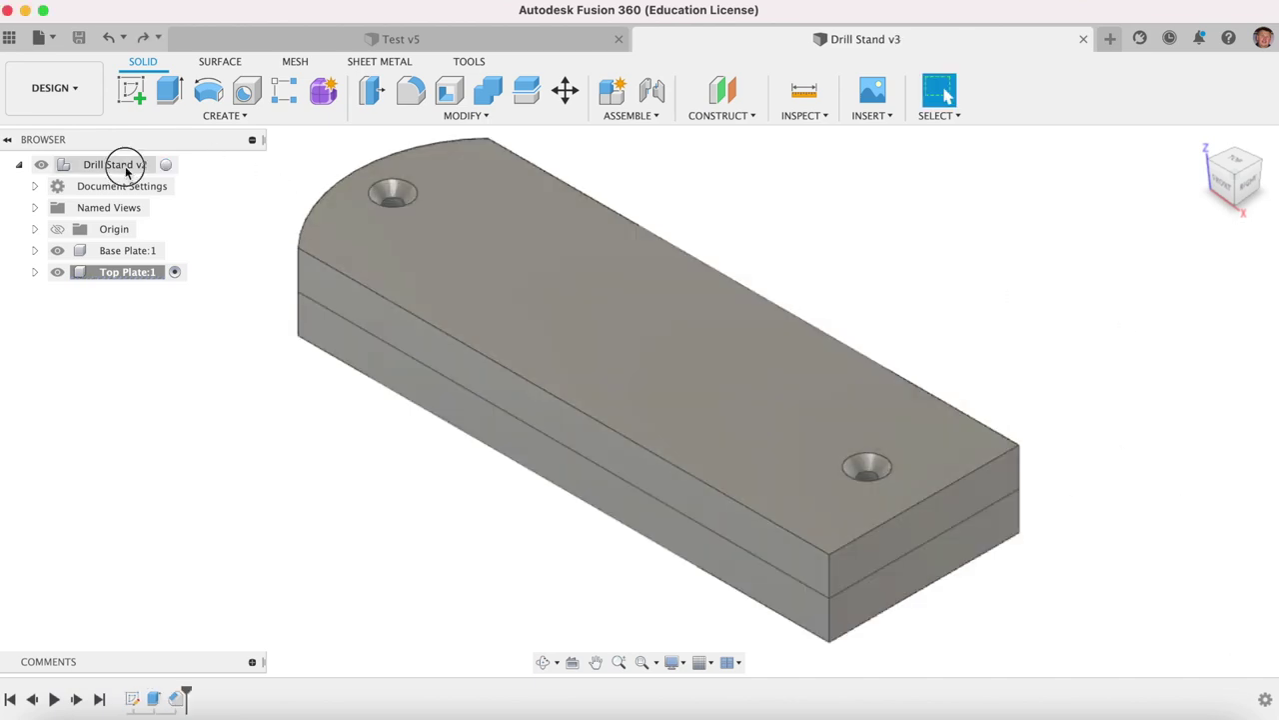
# Activate the Drill Stand assembly, test-drag the two plates apart, then undo the move
pyautogui.click(168, 166)
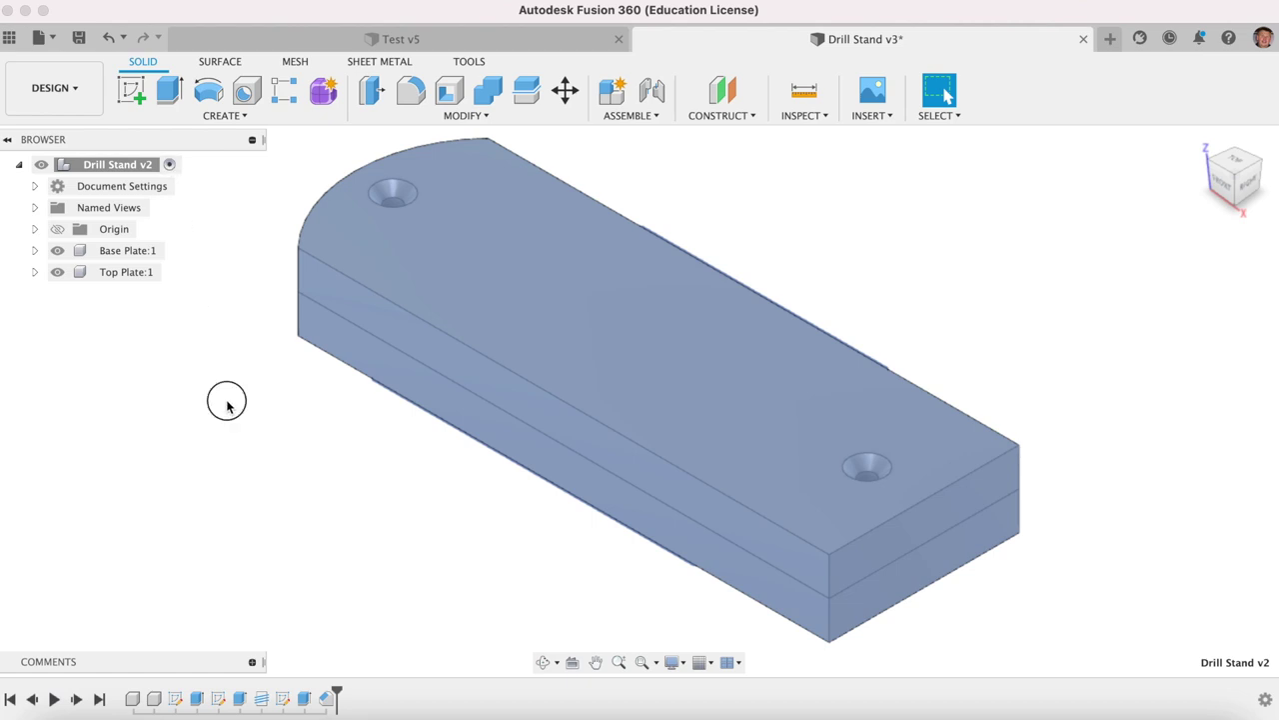
pyautogui.click(227, 403)
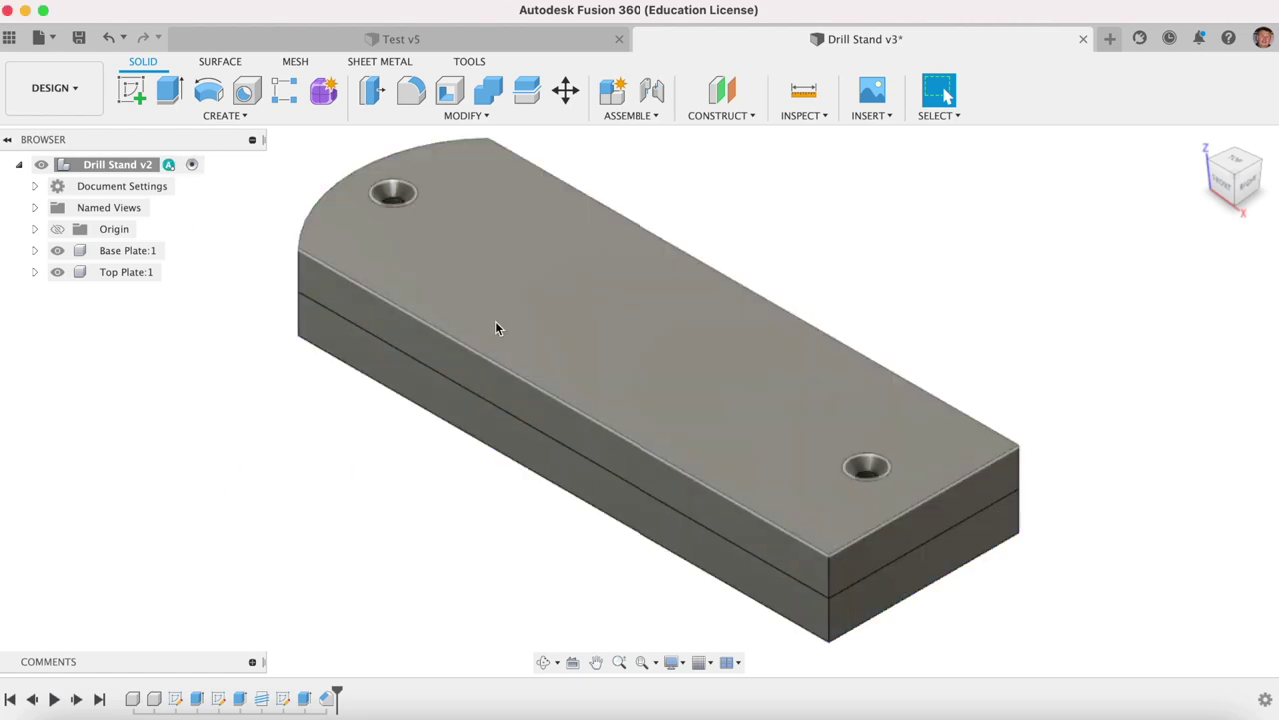
pyautogui.moveTo(494, 329); pyautogui.dragTo(686, 270)
pyautogui.moveTo(563, 366); pyautogui.dragTo(466, 390)
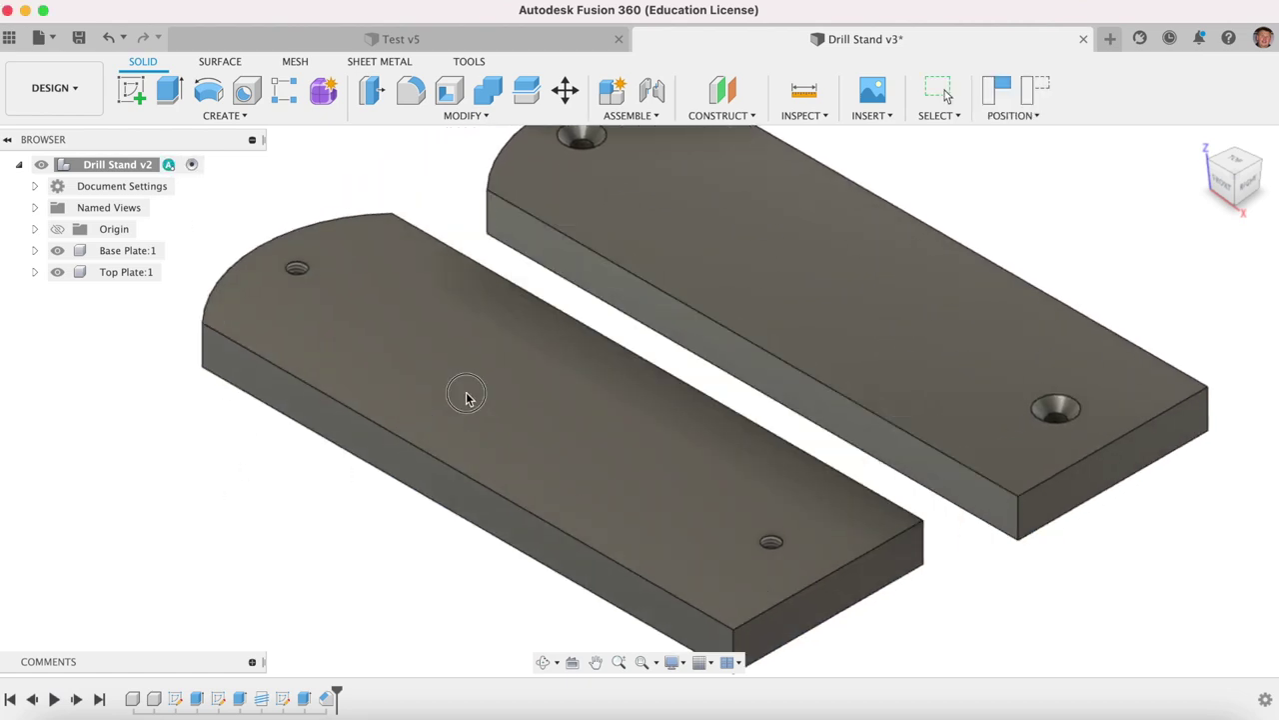
pyautogui.press('super+z')
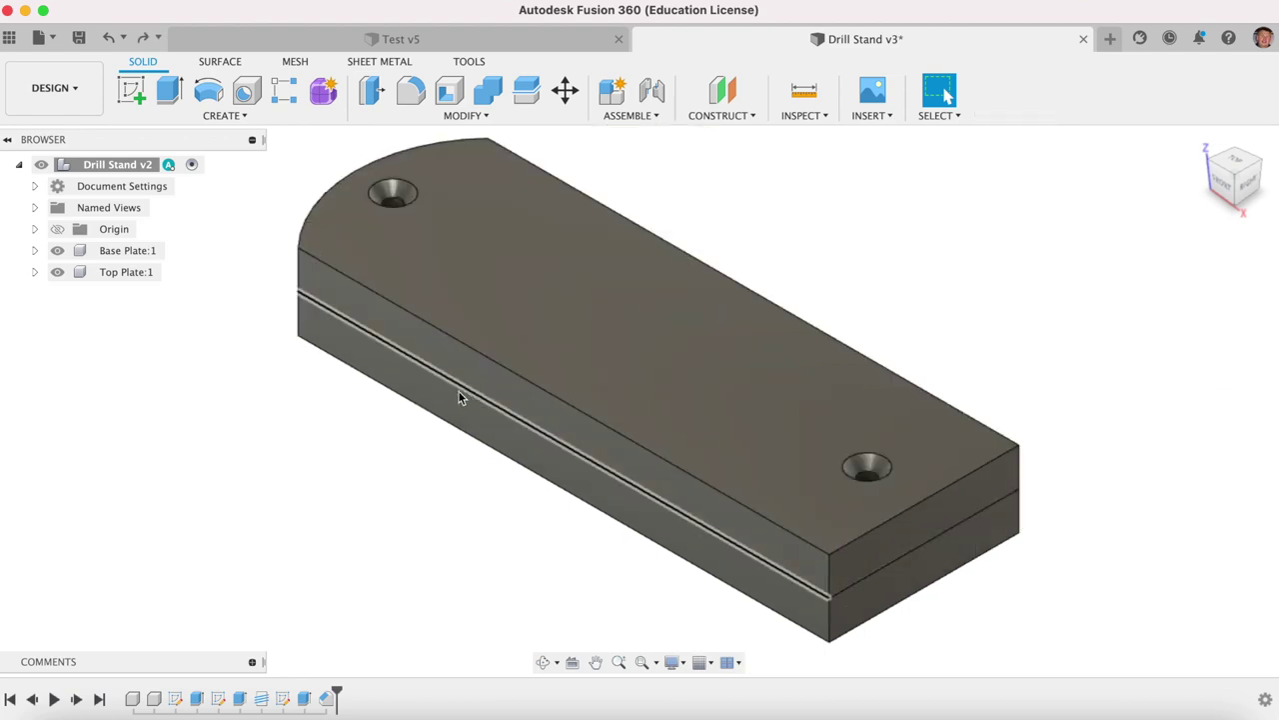
pyautogui.click(889, 228)
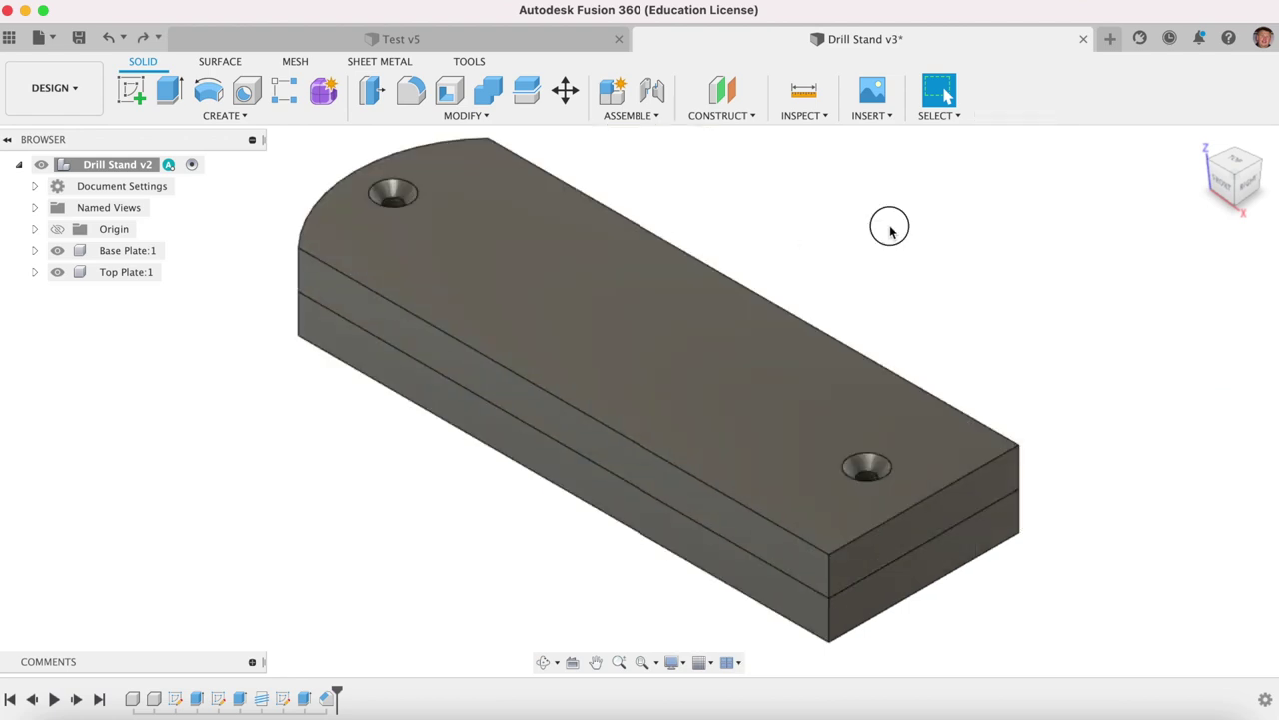
# Lock Top Plate to Base Plate with a rigid as-built joint, then test-drag and undo
pyautogui.click(650, 117)
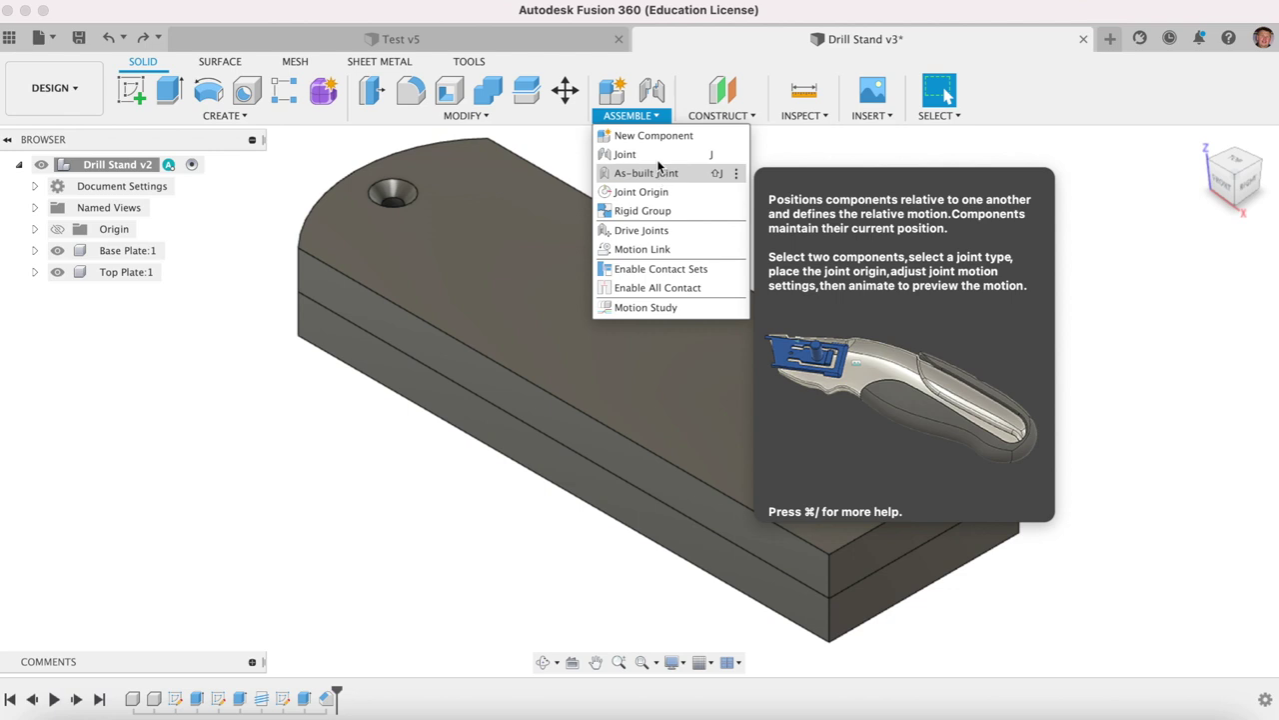
pyautogui.click(652, 173)
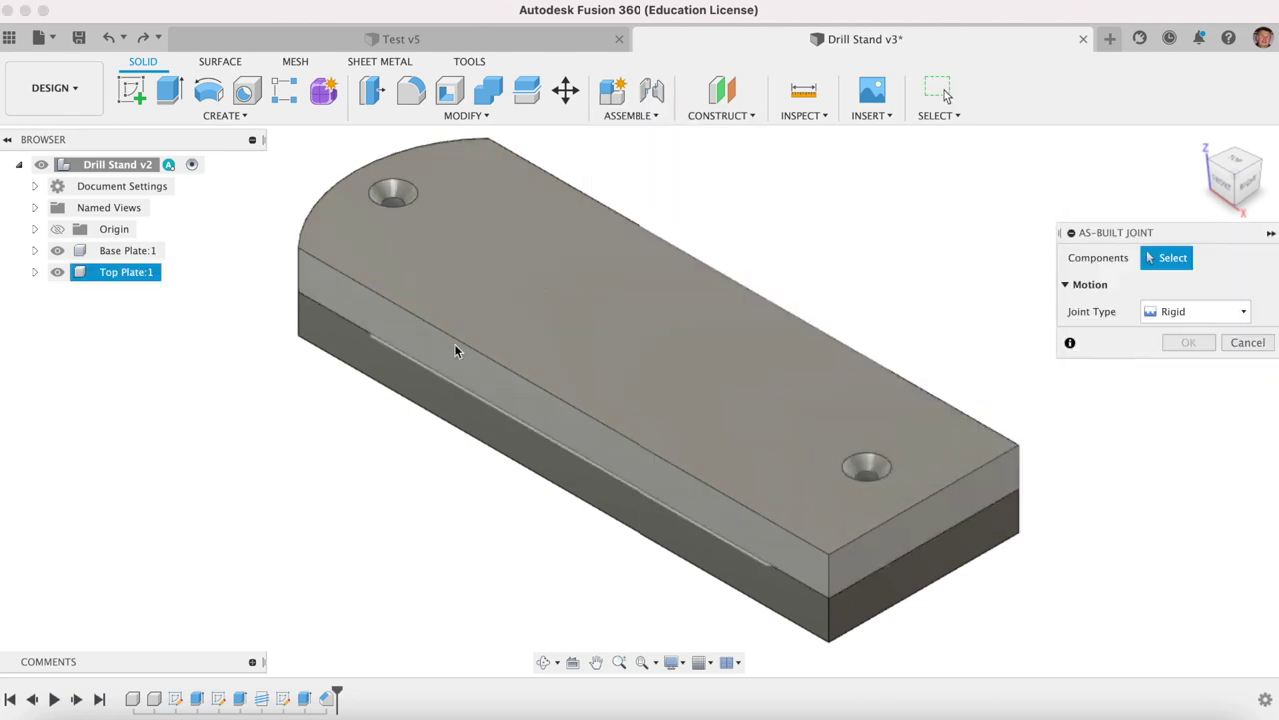
pyautogui.click(446, 358)
pyautogui.click(431, 403)
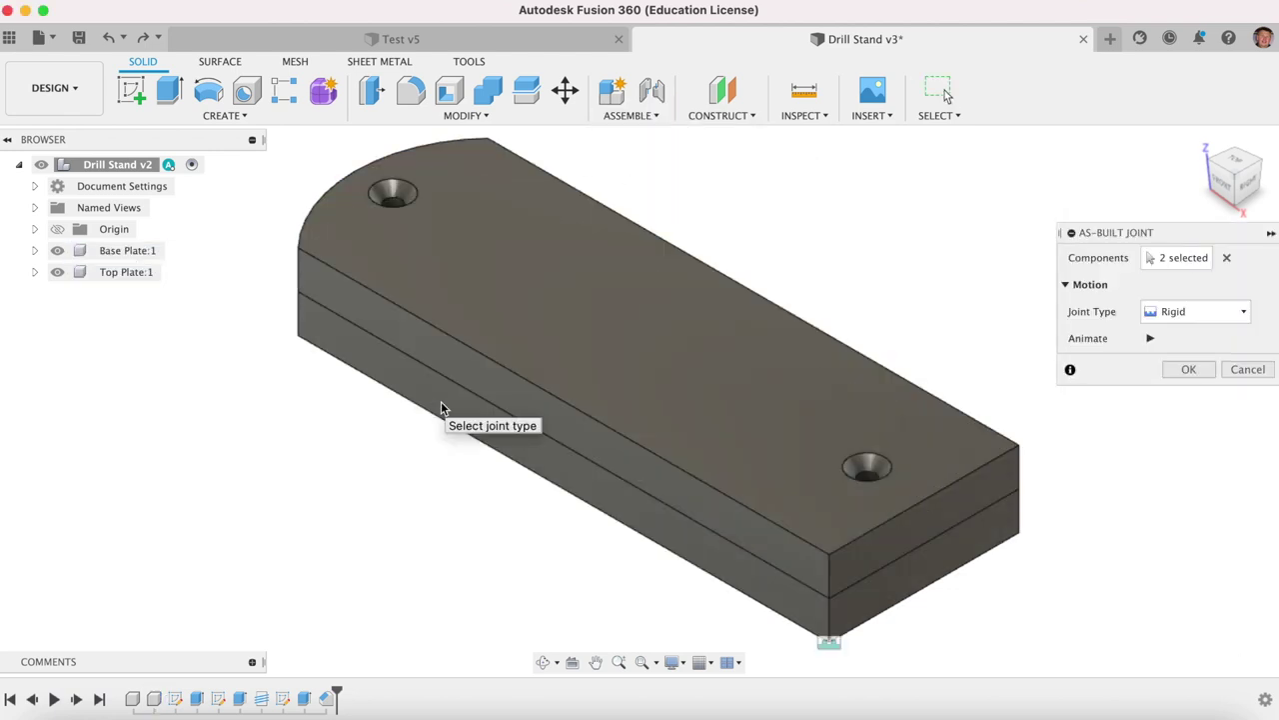
pyautogui.click(1149, 339)
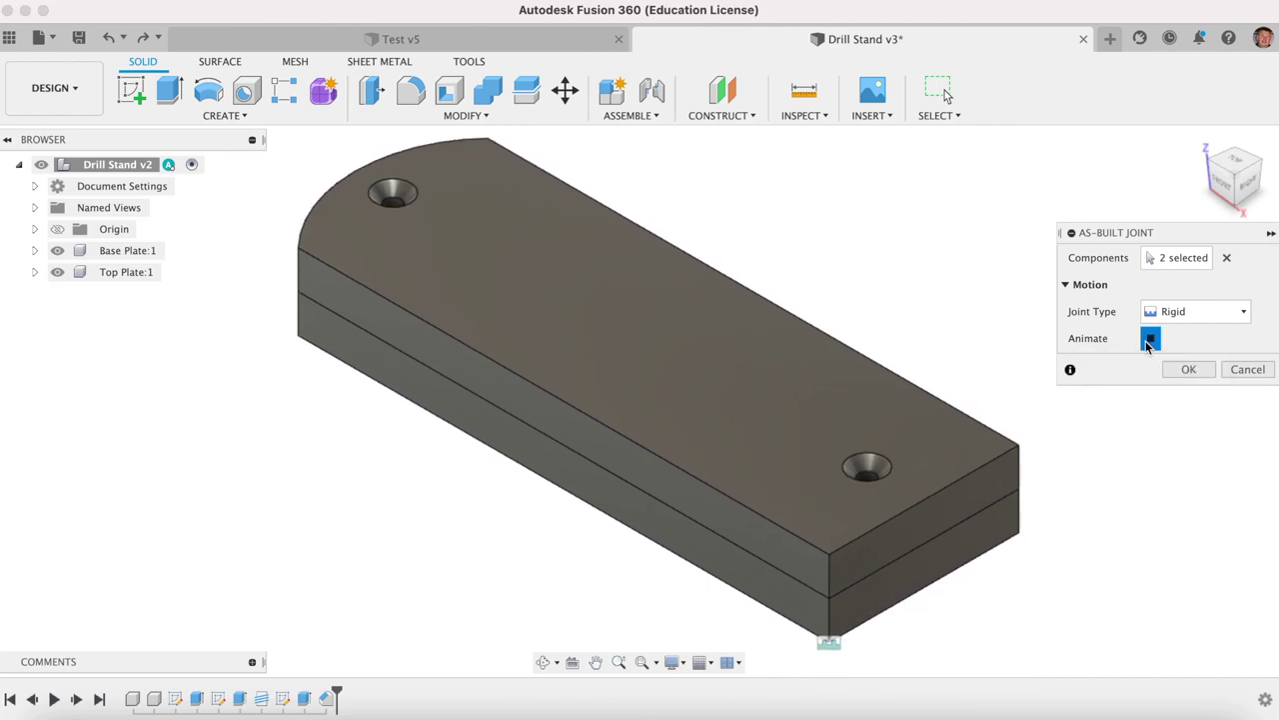
pyautogui.click(1178, 370)
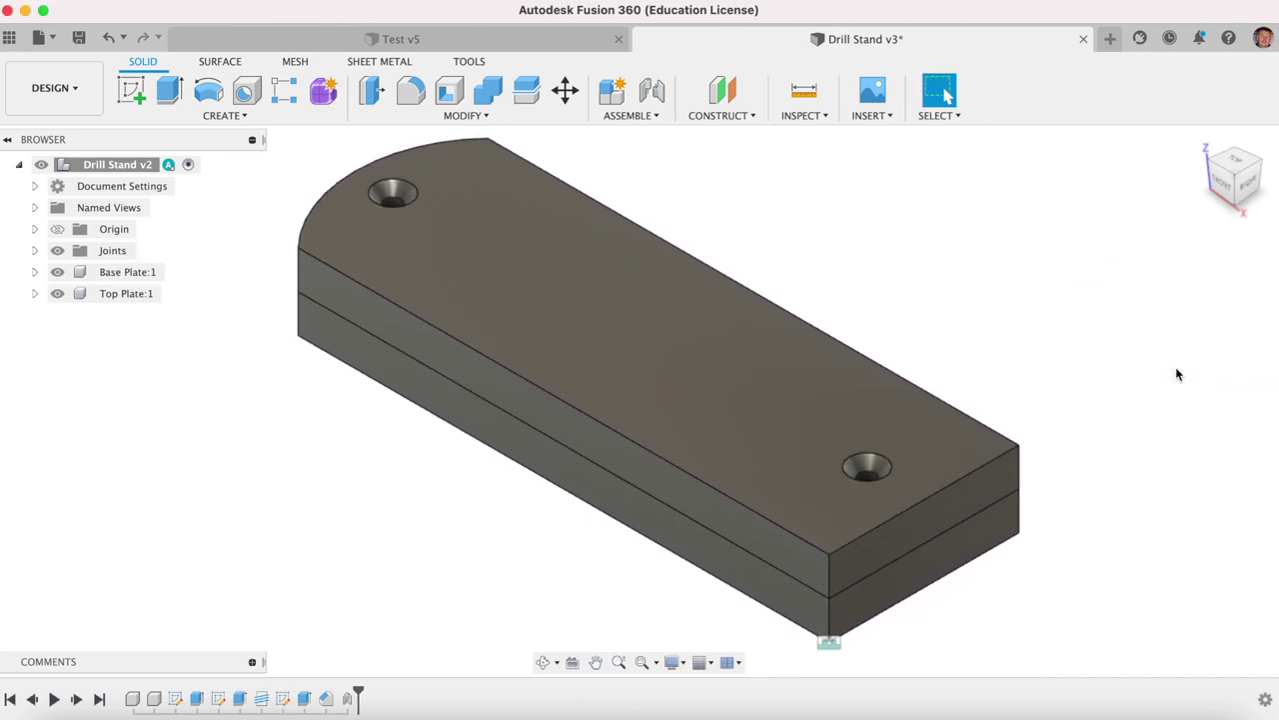
pyautogui.moveTo(717, 389); pyautogui.dragTo(993, 339)
pyautogui.press('super+z')
# Start a new joint and place the base plate's joint origin at its centre
pyautogui.click(639, 114)
pyautogui.click(643, 158)
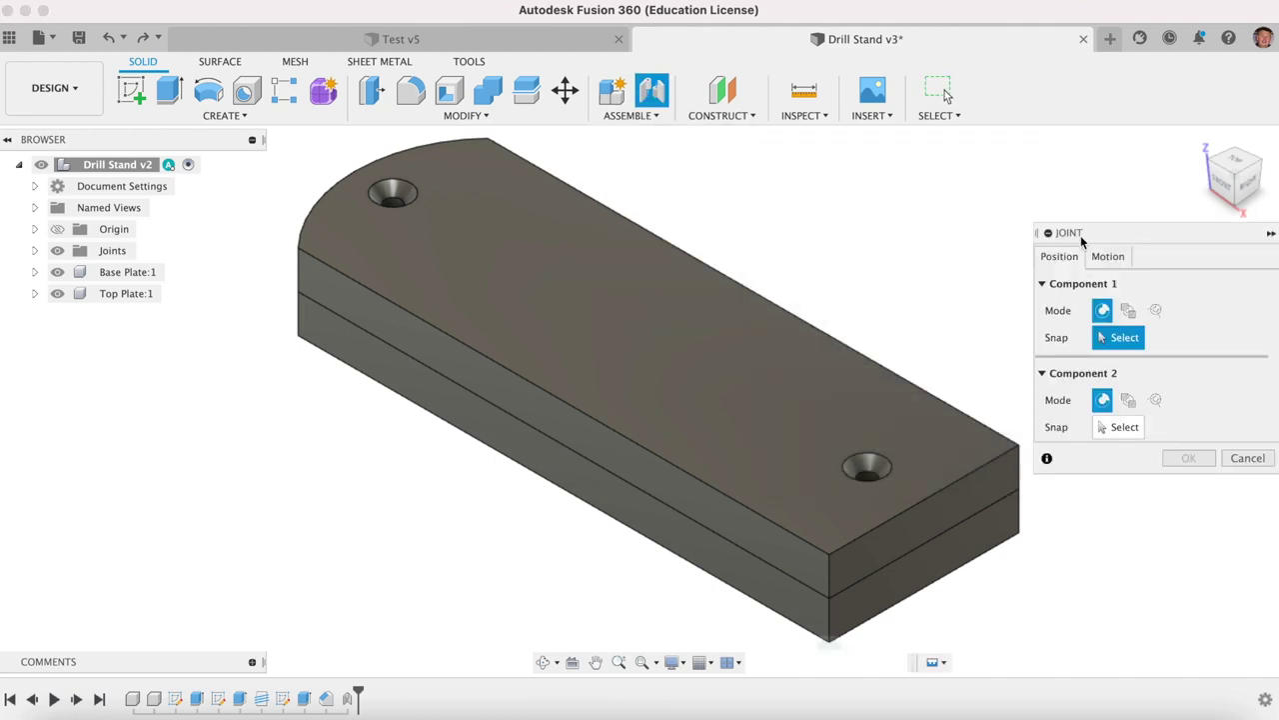
pyautogui.moveTo(1082, 239); pyautogui.dragTo(1025, 178)
pyautogui.click(1052, 195)
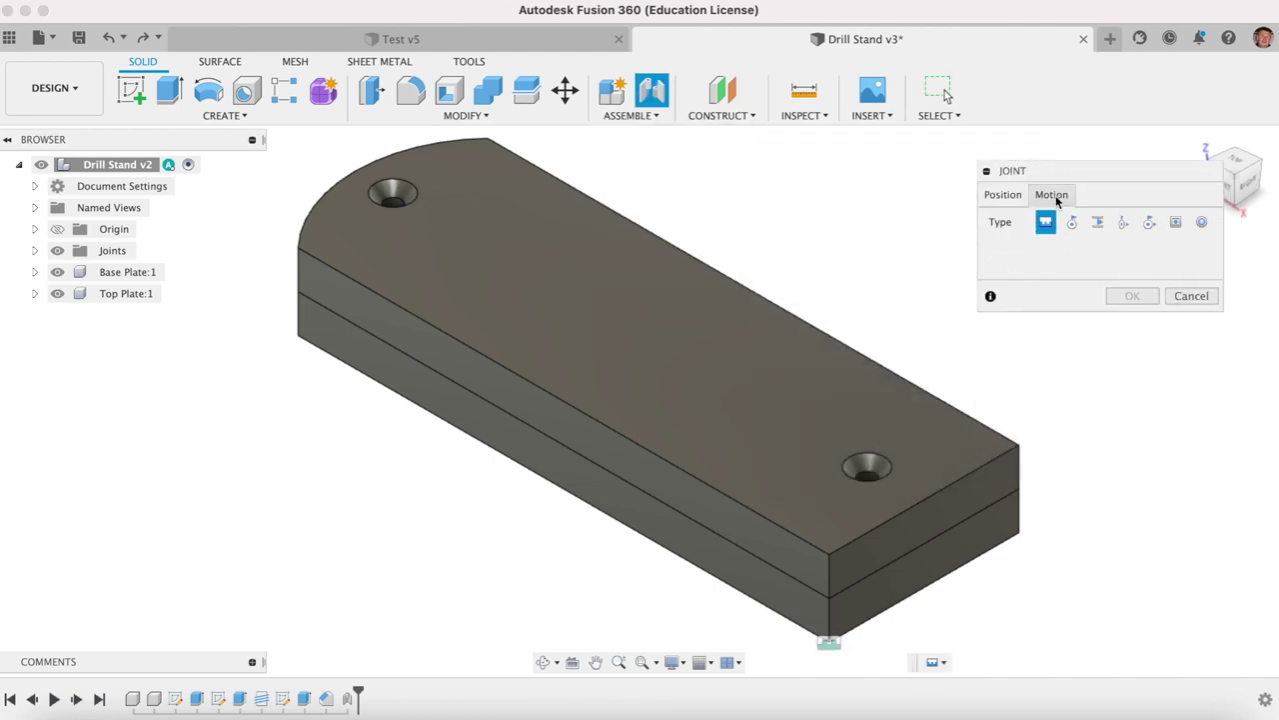
pyautogui.click(1008, 195)
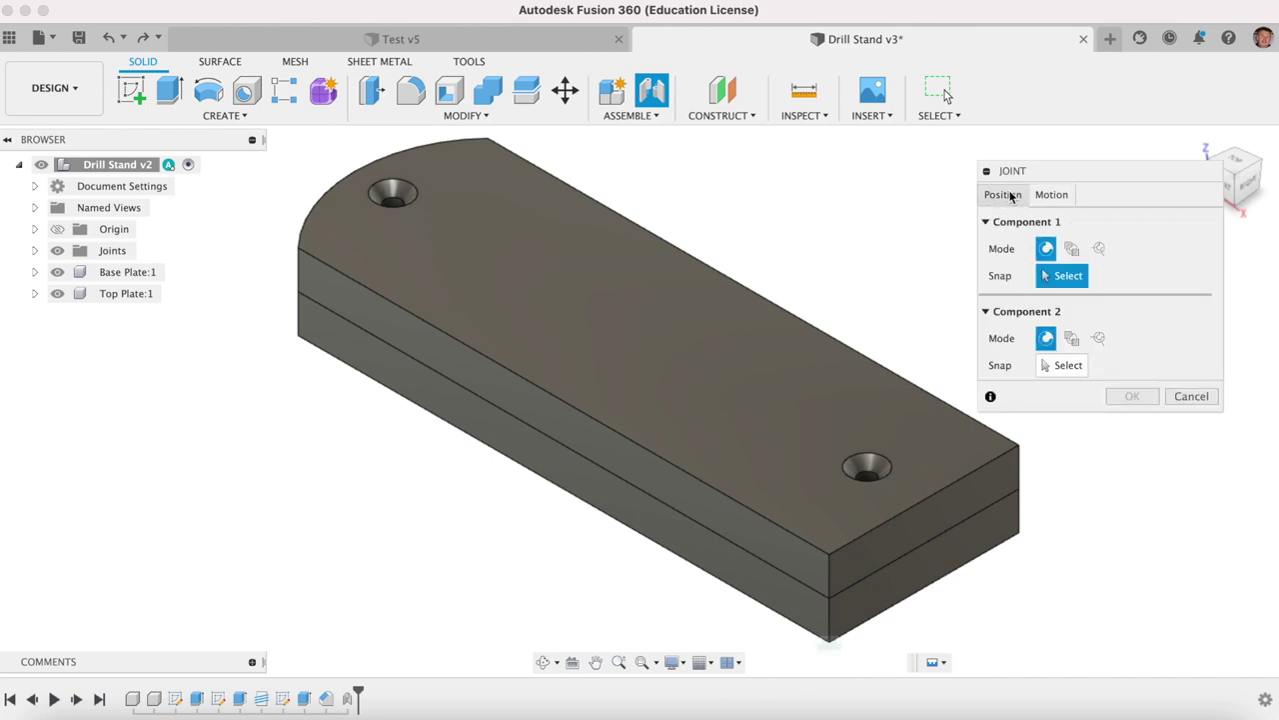
pyautogui.moveTo(1229, 162); pyautogui.dragTo(990, 177)
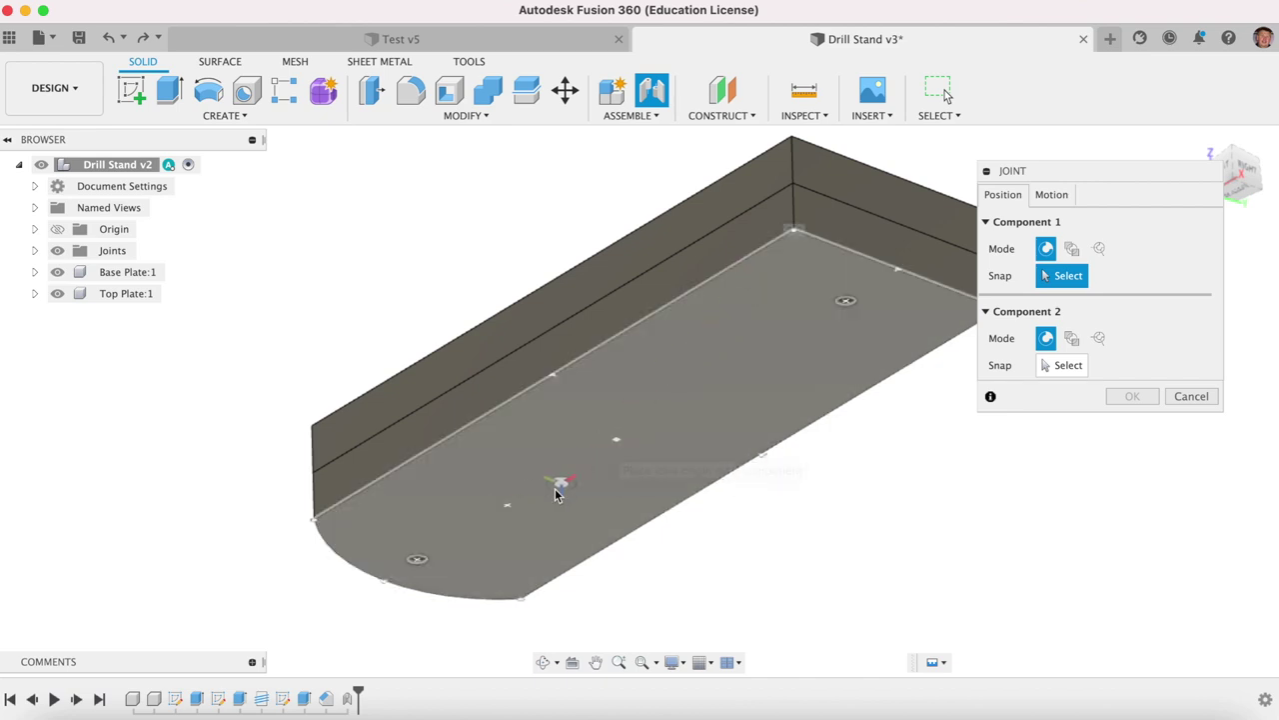
pyautogui.click(617, 451)
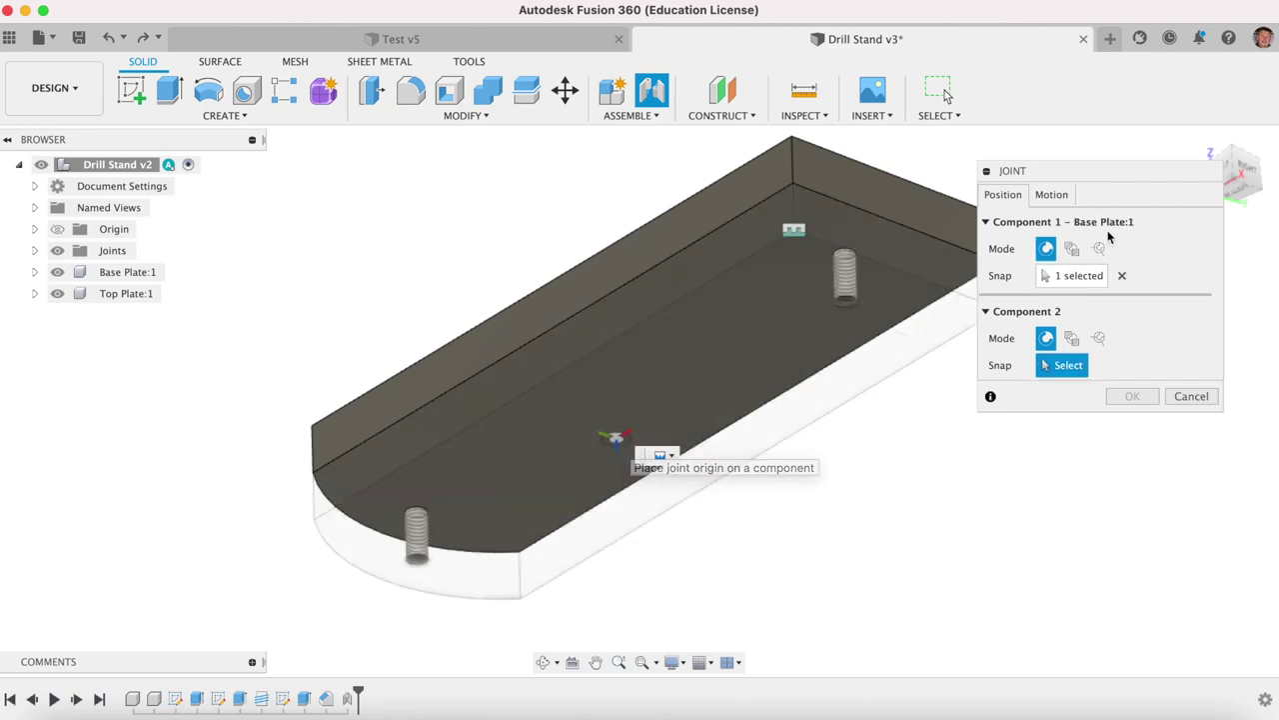
pyautogui.click(1198, 140)
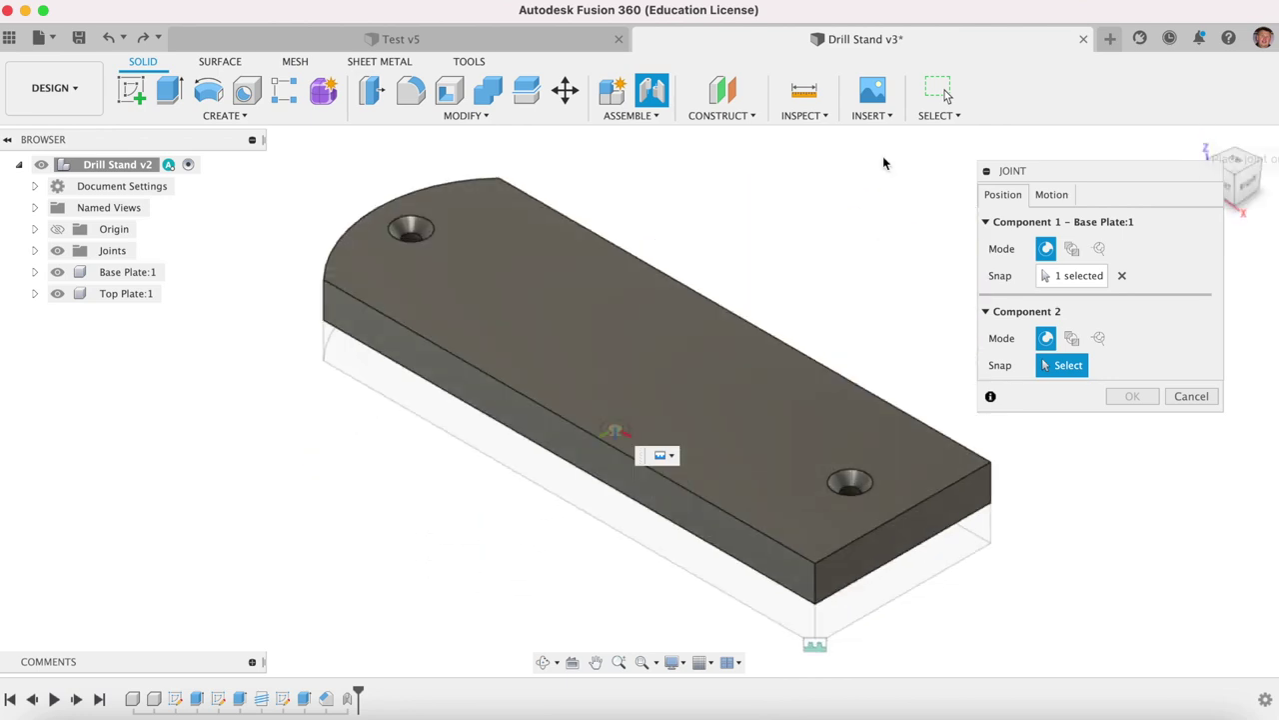
# Snap the joint's second point, confirm it, fit the view and hide the origin planes
pyautogui.click(58, 231)
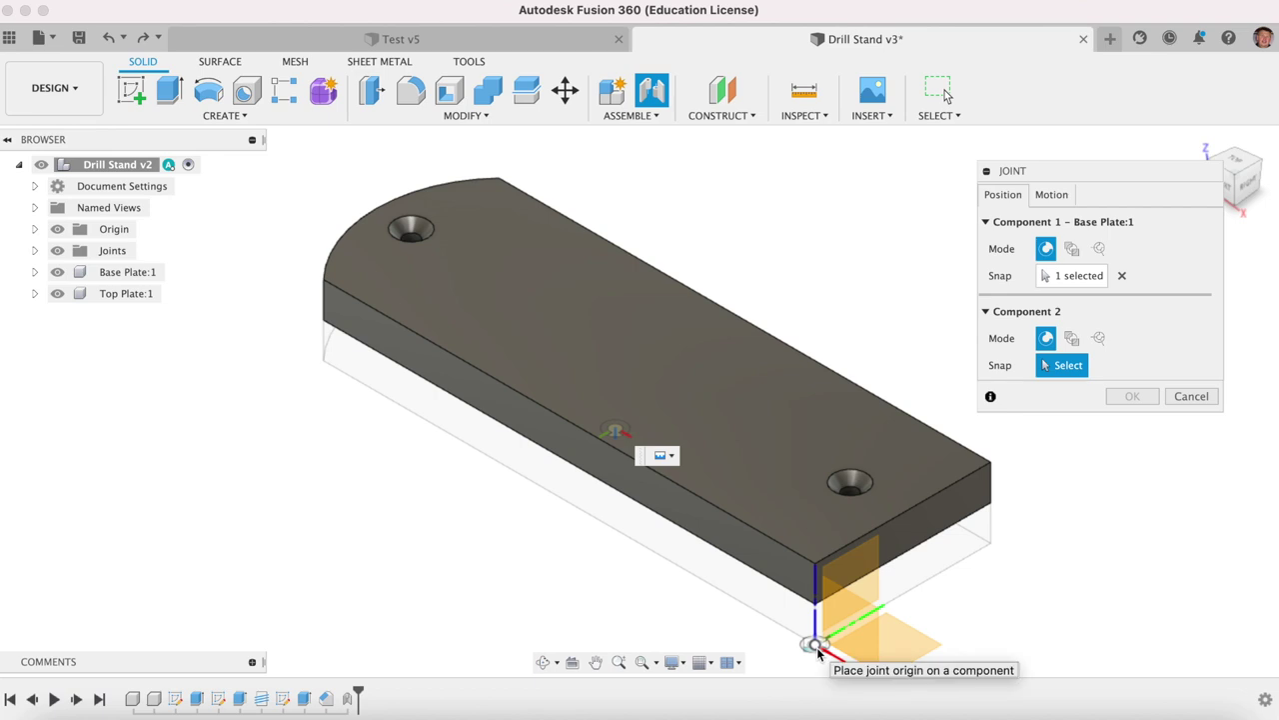
pyautogui.scroll(-3, 680, 580)
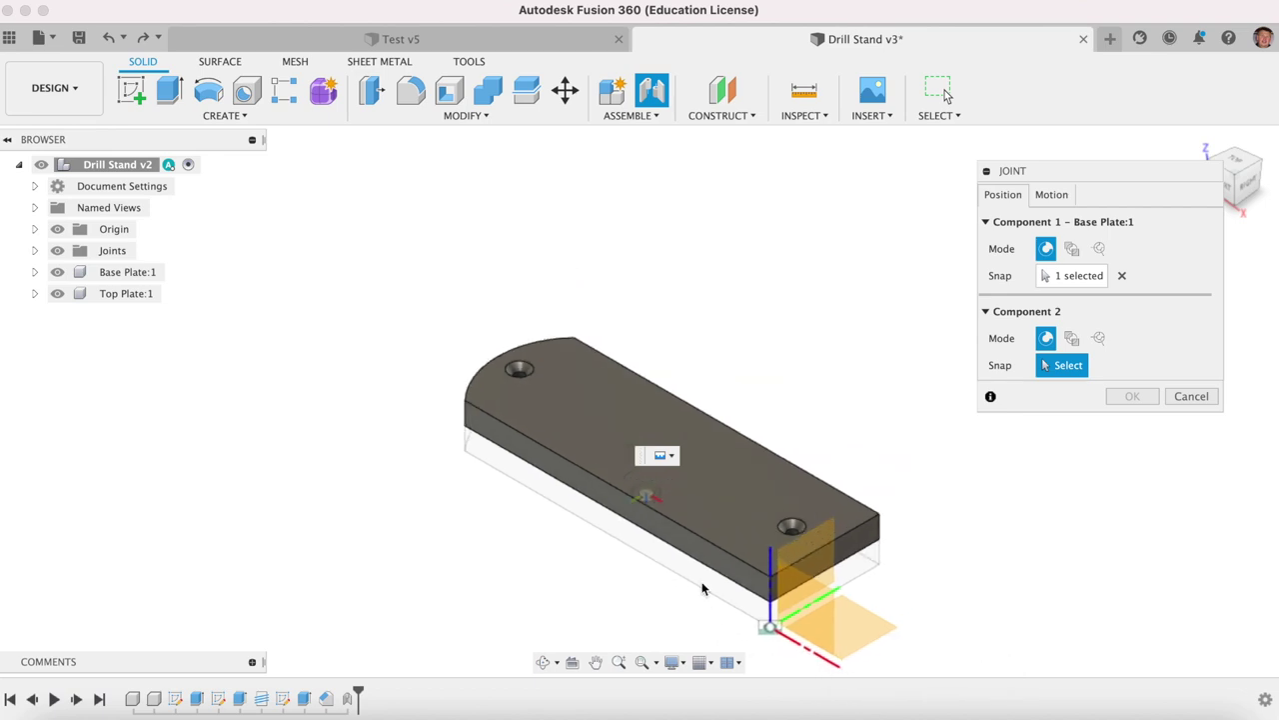
pyautogui.scroll(5, 719, 591)
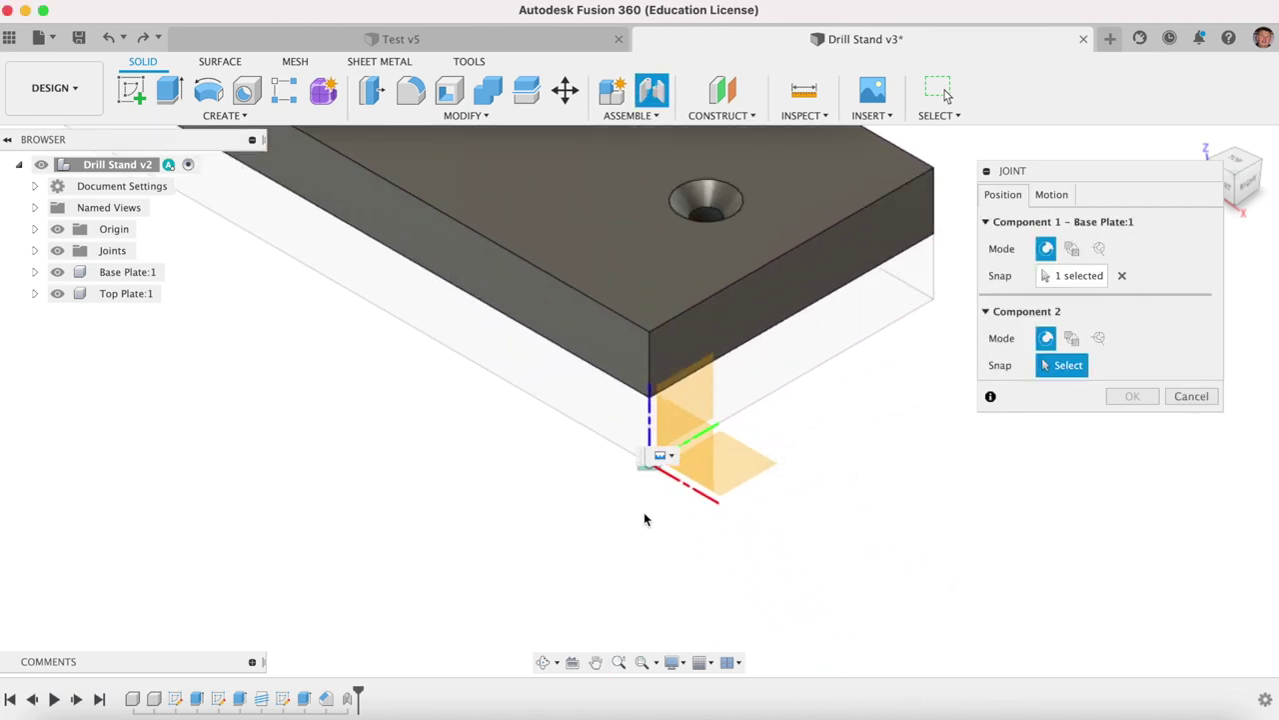
pyautogui.scroll(2, 660, 508)
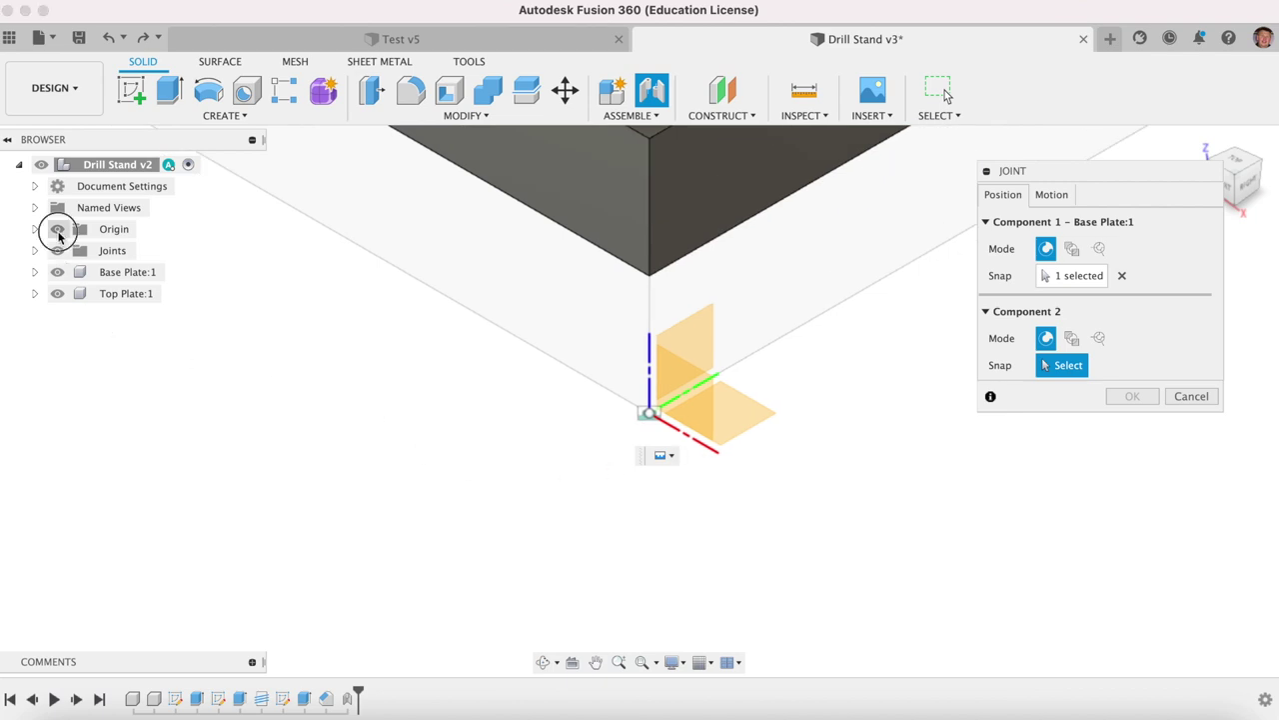
pyautogui.click(58, 233)
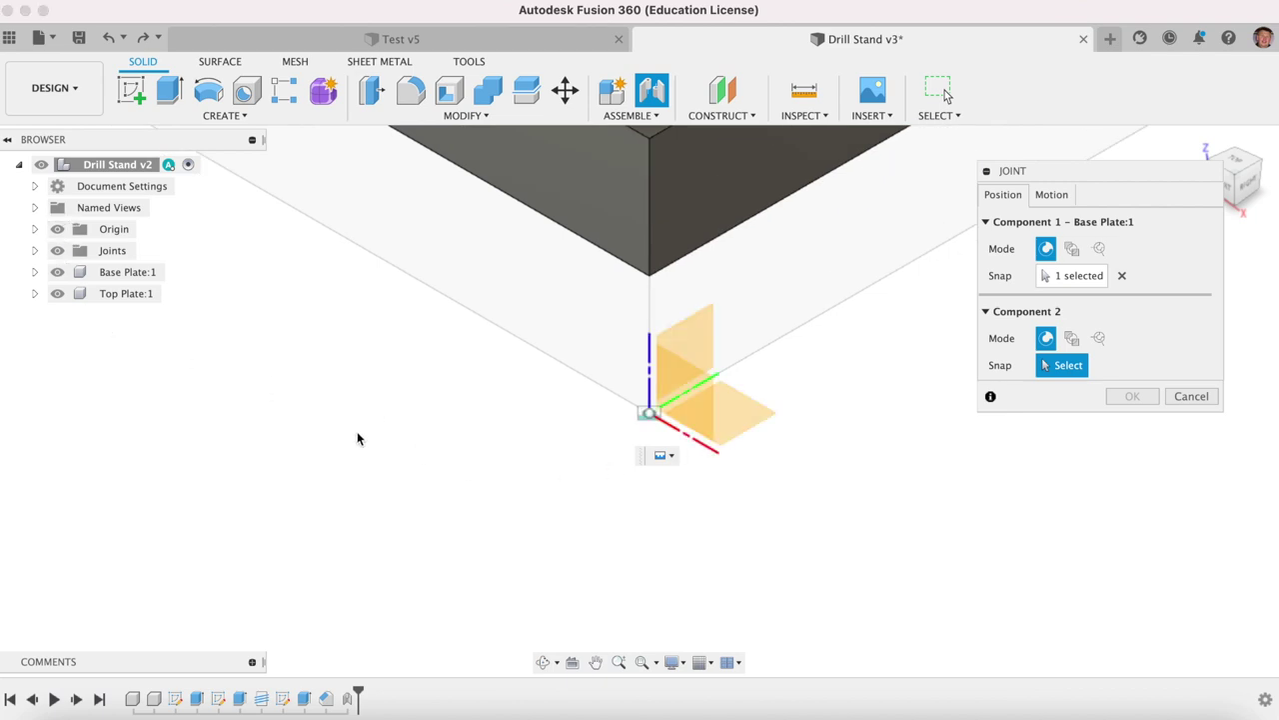
pyautogui.click(650, 411)
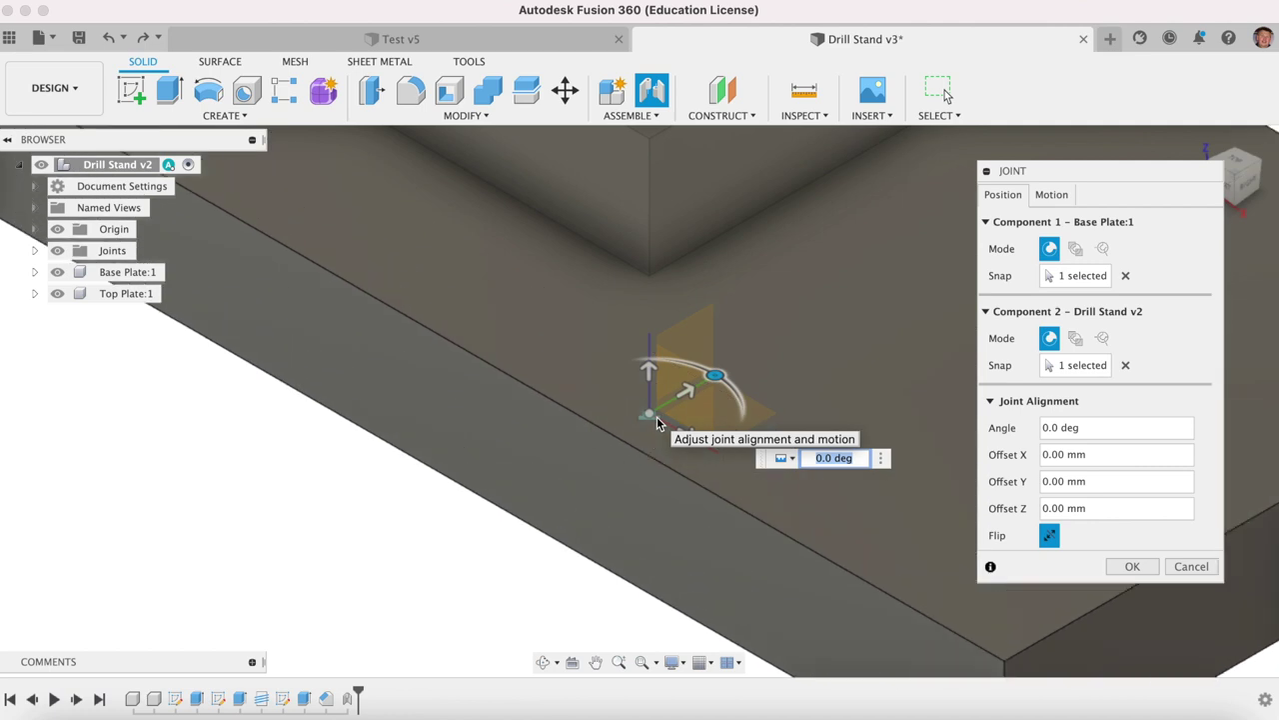
pyautogui.click(1132, 566)
pyautogui.click(642, 662)
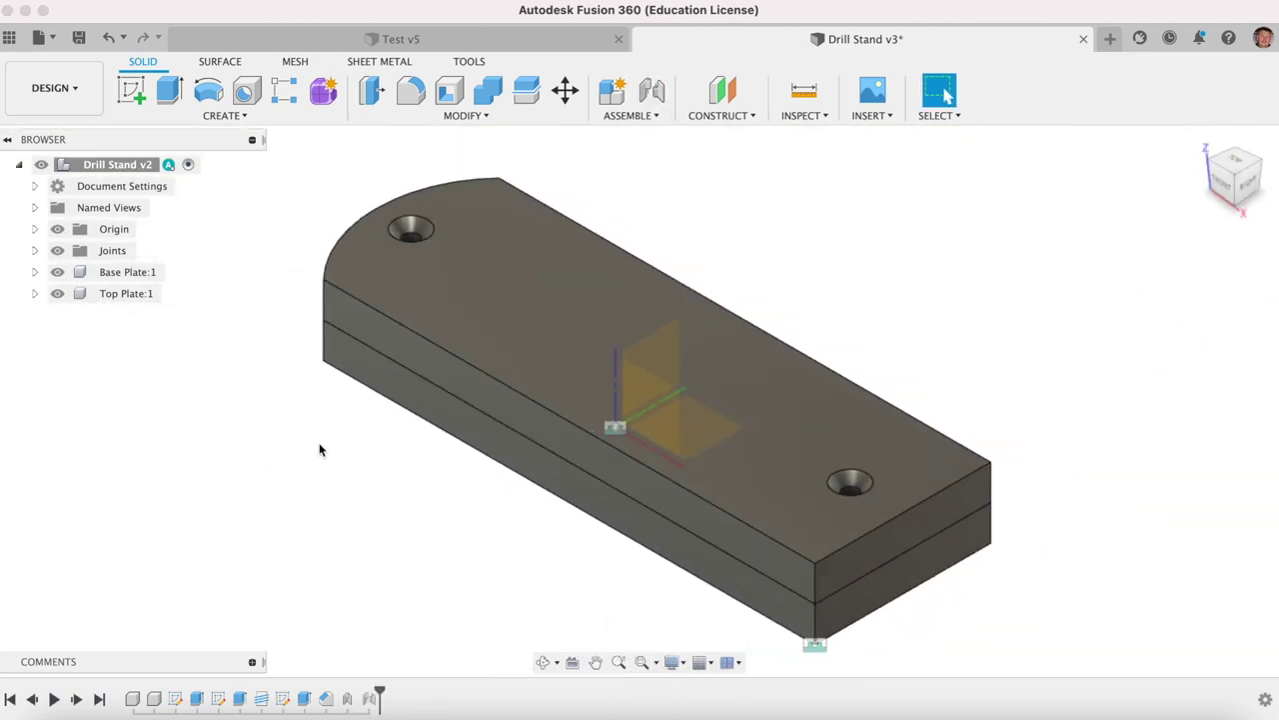
pyautogui.click(57, 229)
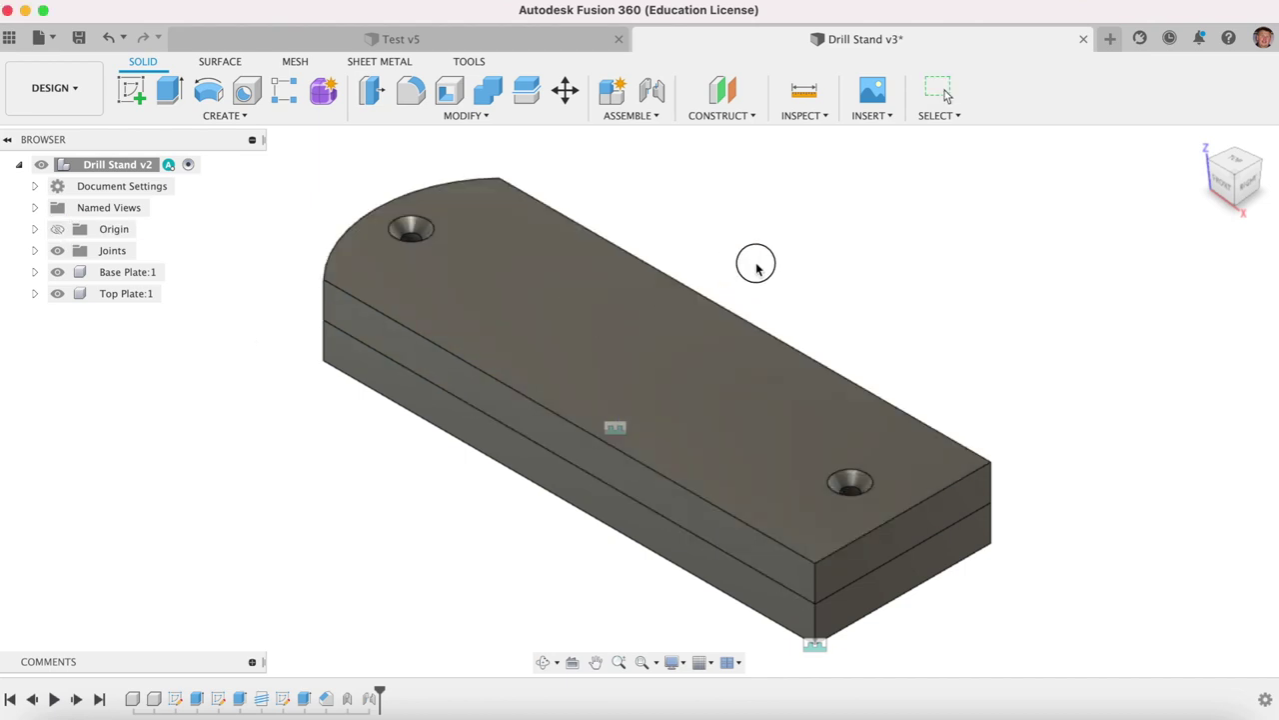
pyautogui.click(804, 246)
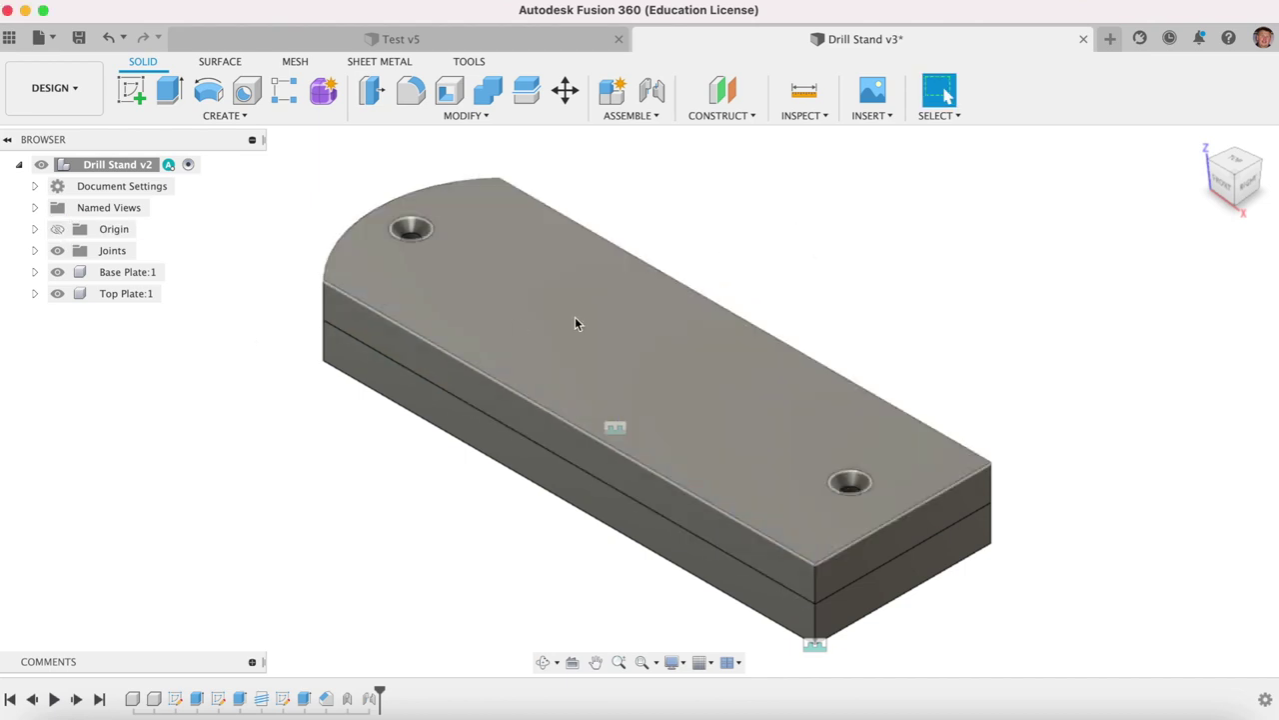
# Save the design as Drill Stand v4, glancing at Test v5 before returning
pyautogui.click(79, 38)
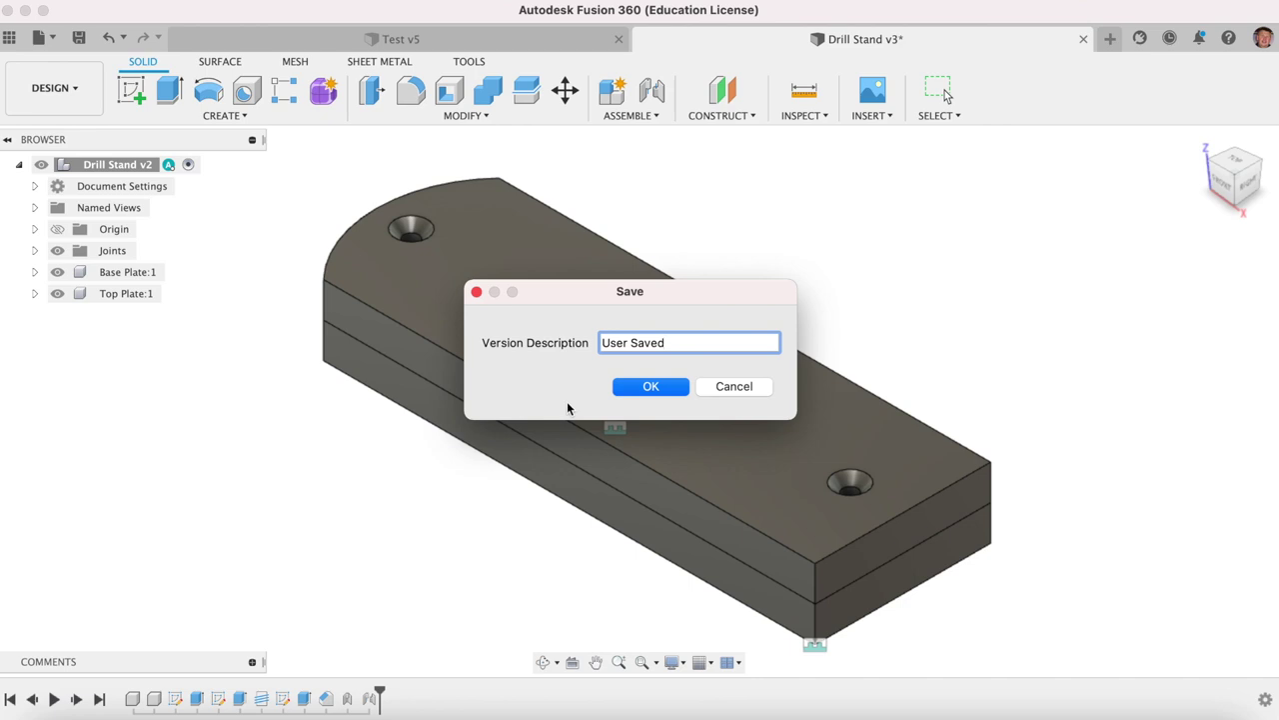
pyautogui.click(628, 388)
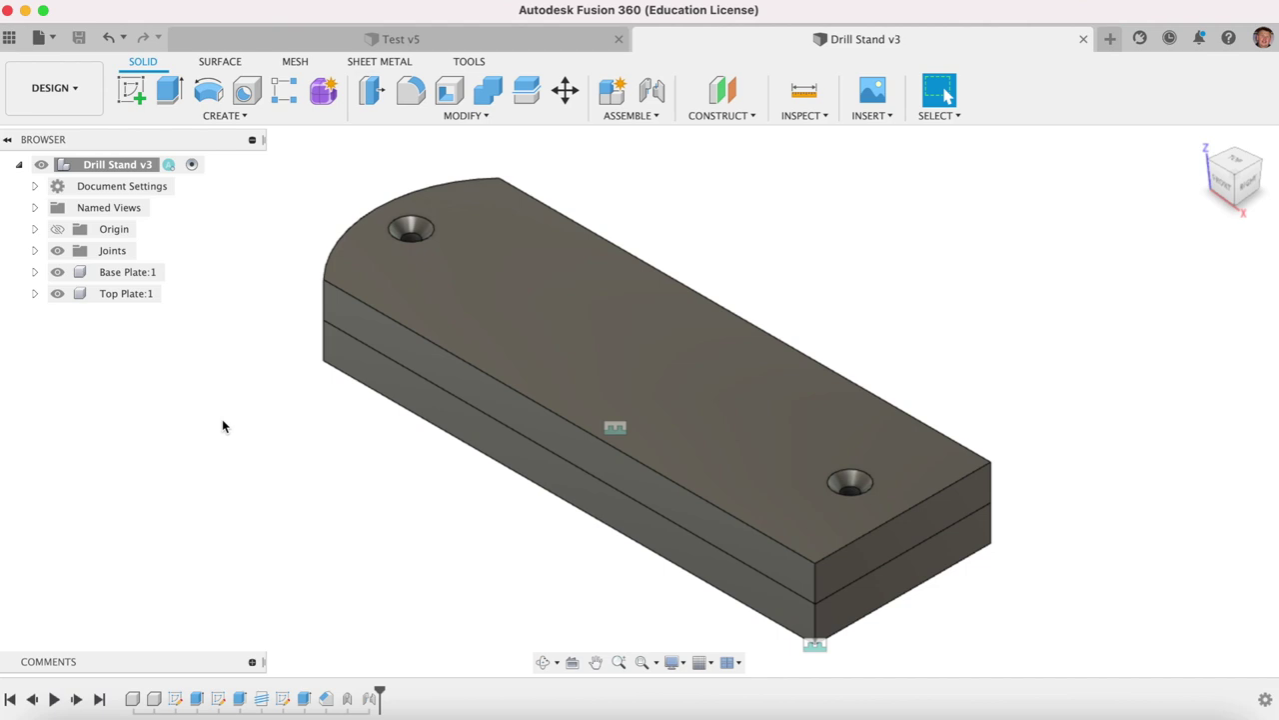
pyautogui.click(356, 42)
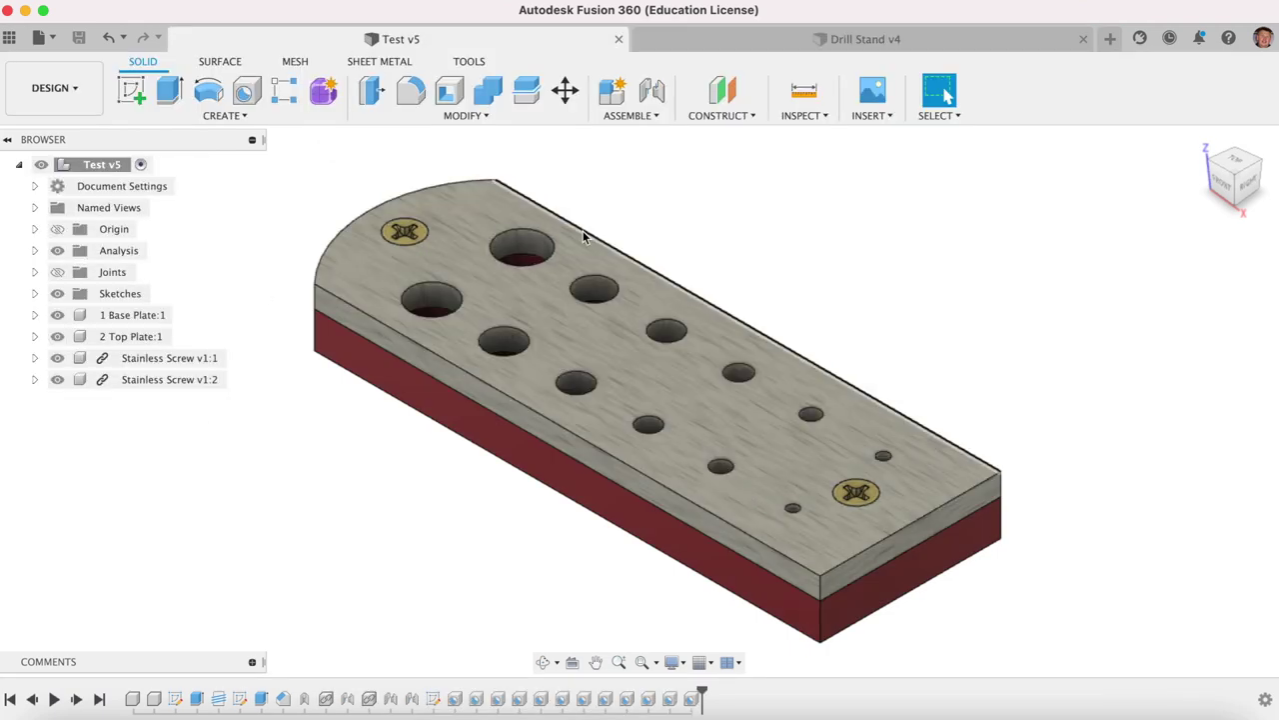
pyautogui.click(798, 40)
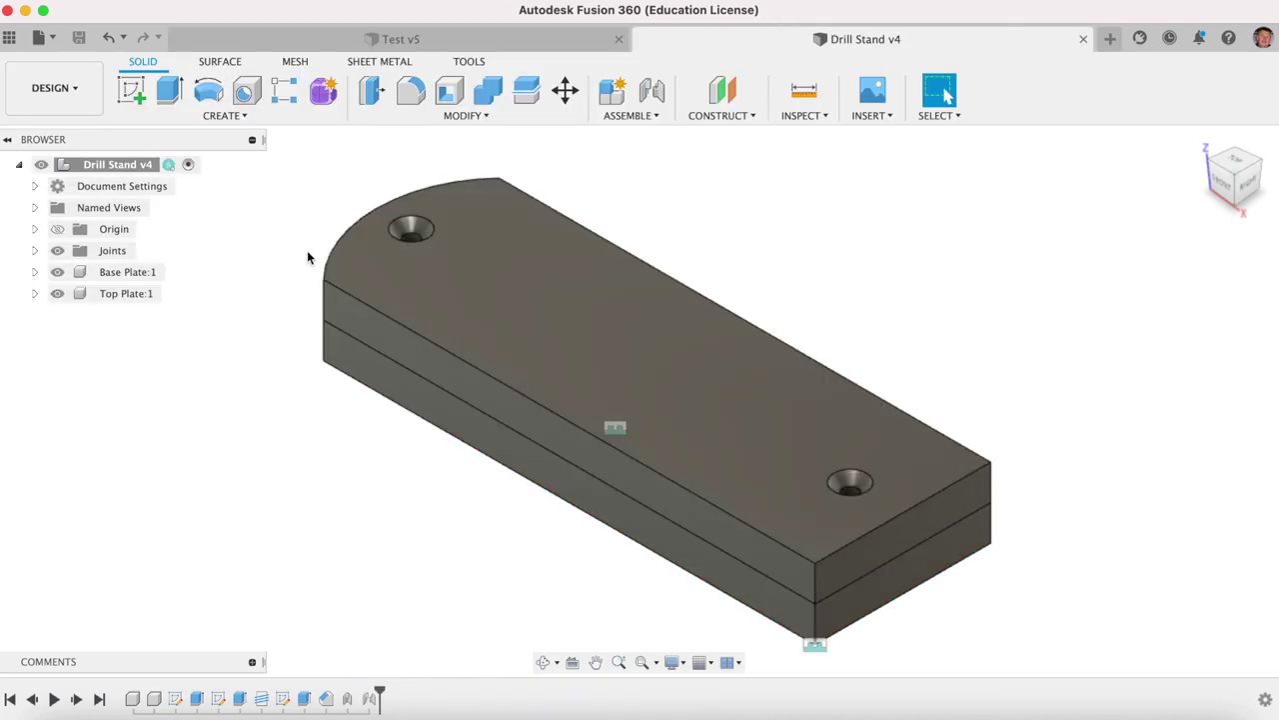
# Give the base plate a red anodized aluminum appearance found by searching 'anodi'
pyautogui.press('a')
pyautogui.click(950, 408)
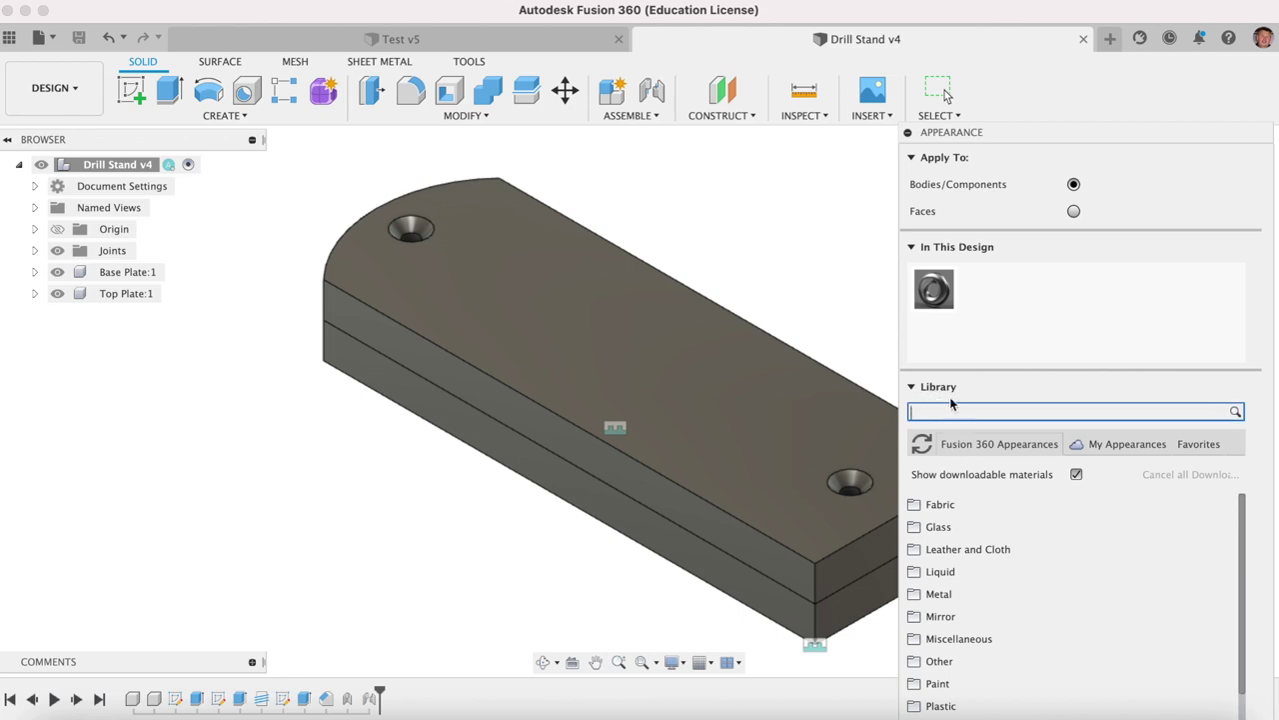
pyautogui.write('anodi')
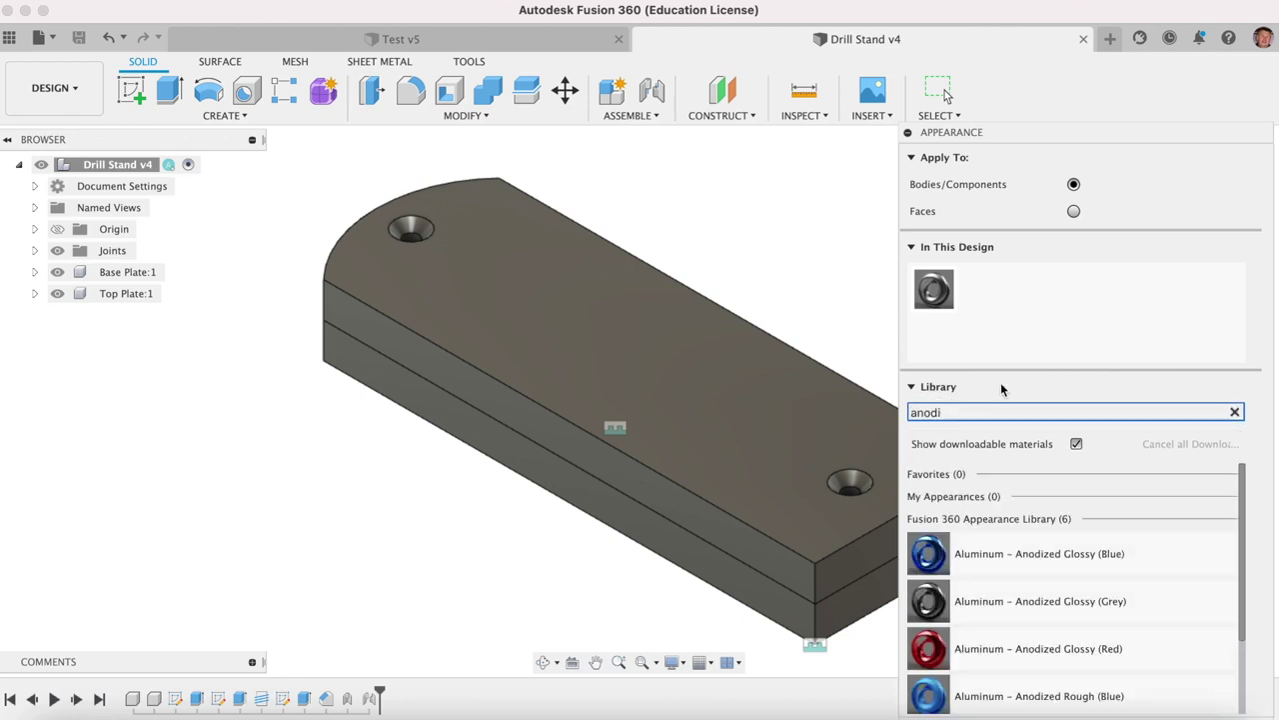
pyautogui.moveTo(929, 648); pyautogui.dragTo(765, 609)
# Give the top plate a brushed stainless steel appearance found by searching 'steel'
pyautogui.doubleClick(976, 404)
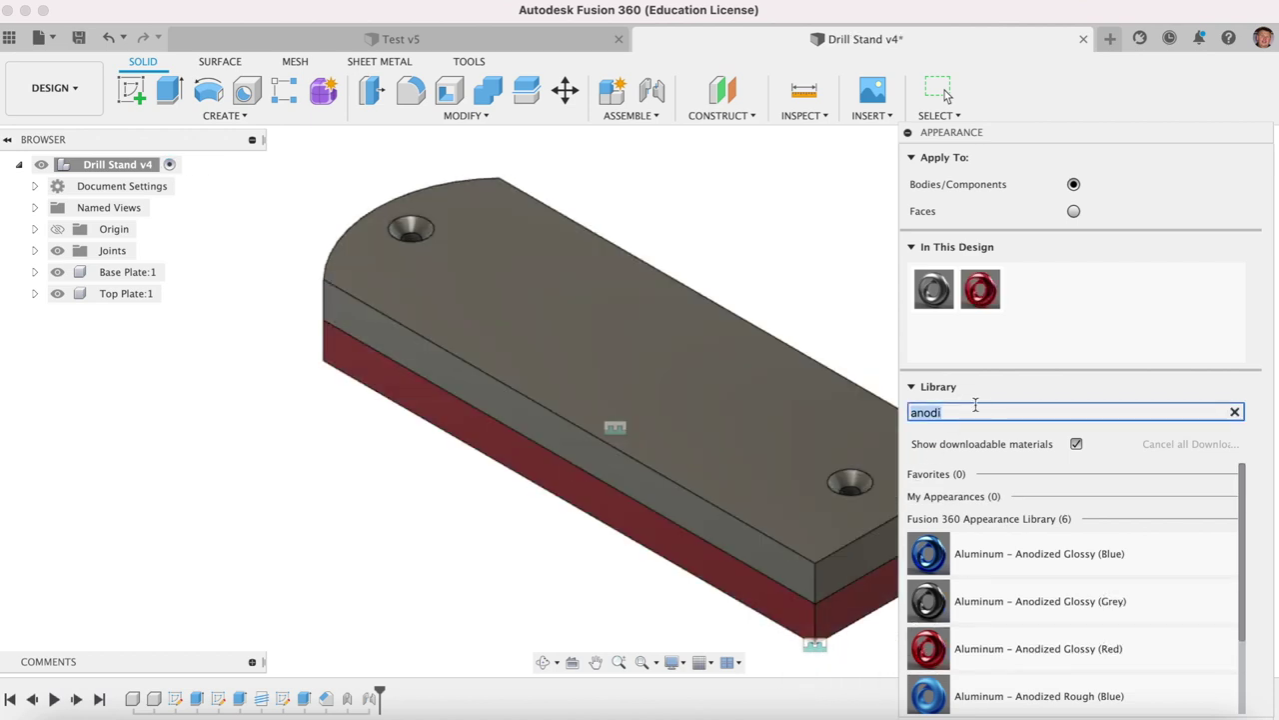
pyautogui.write('stee')
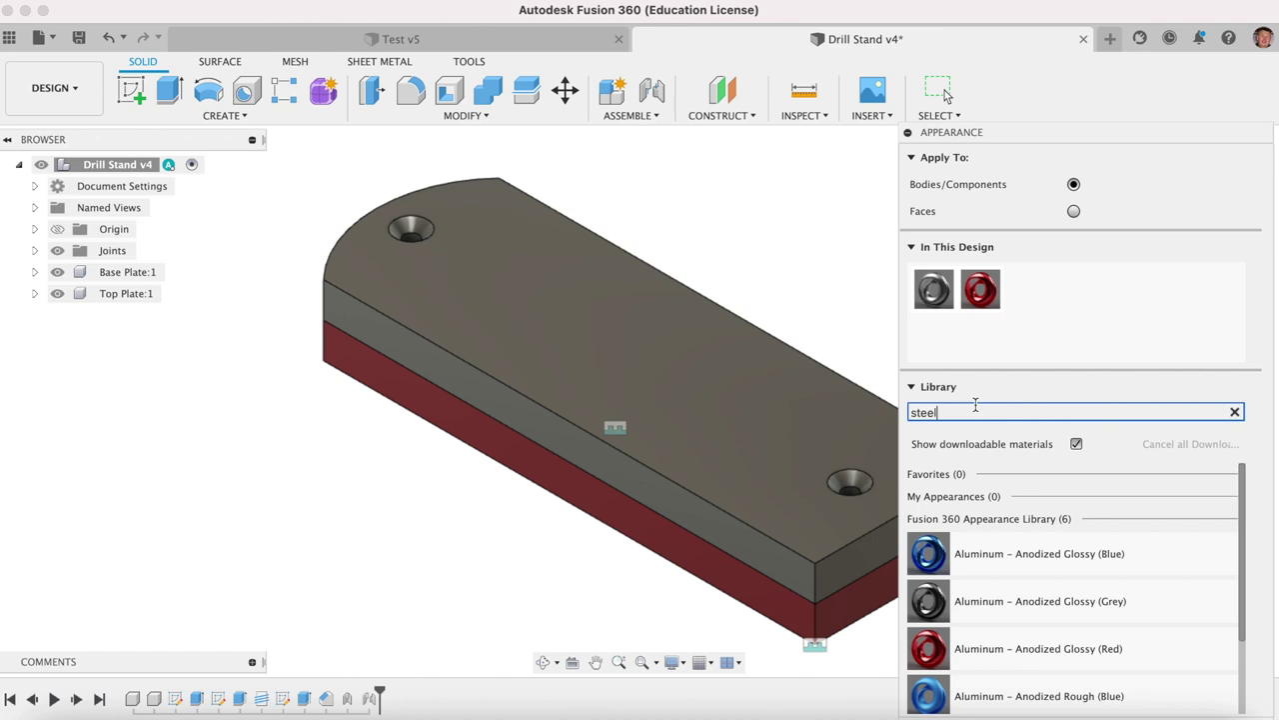
pyautogui.write('l')
pyautogui.moveTo(949, 557); pyautogui.dragTo(805, 504)
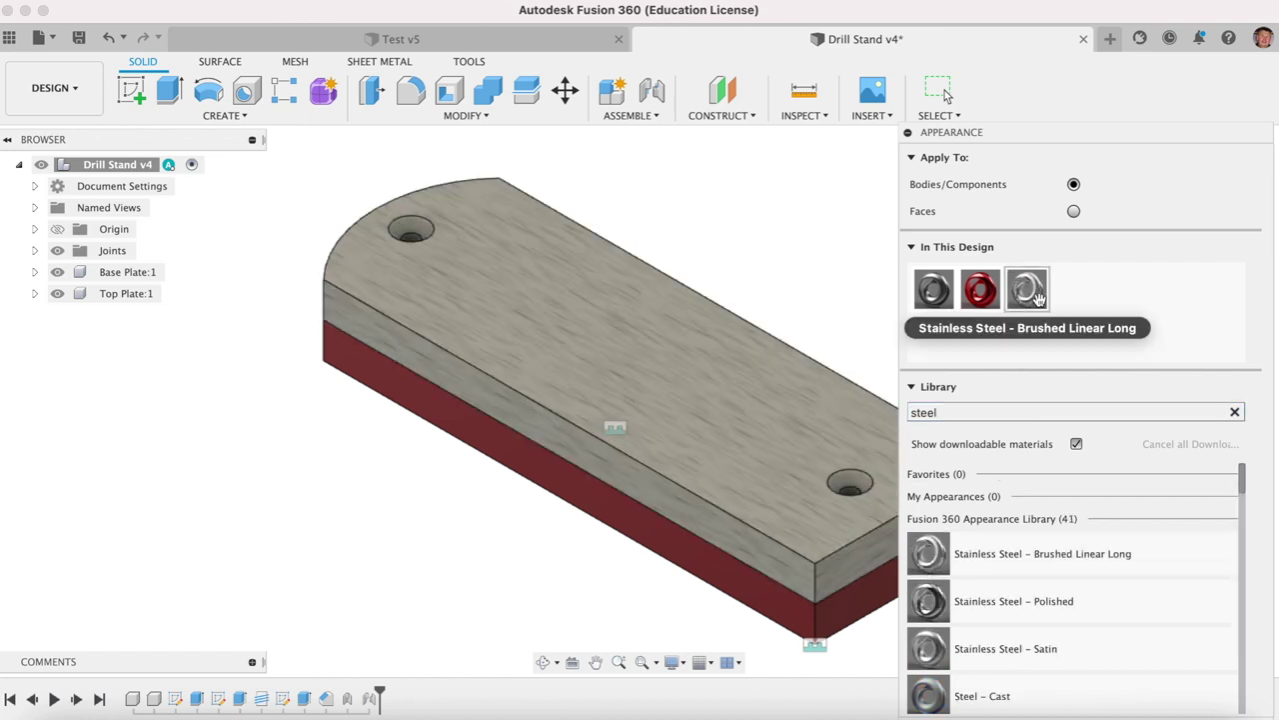
pyautogui.press('Escape')
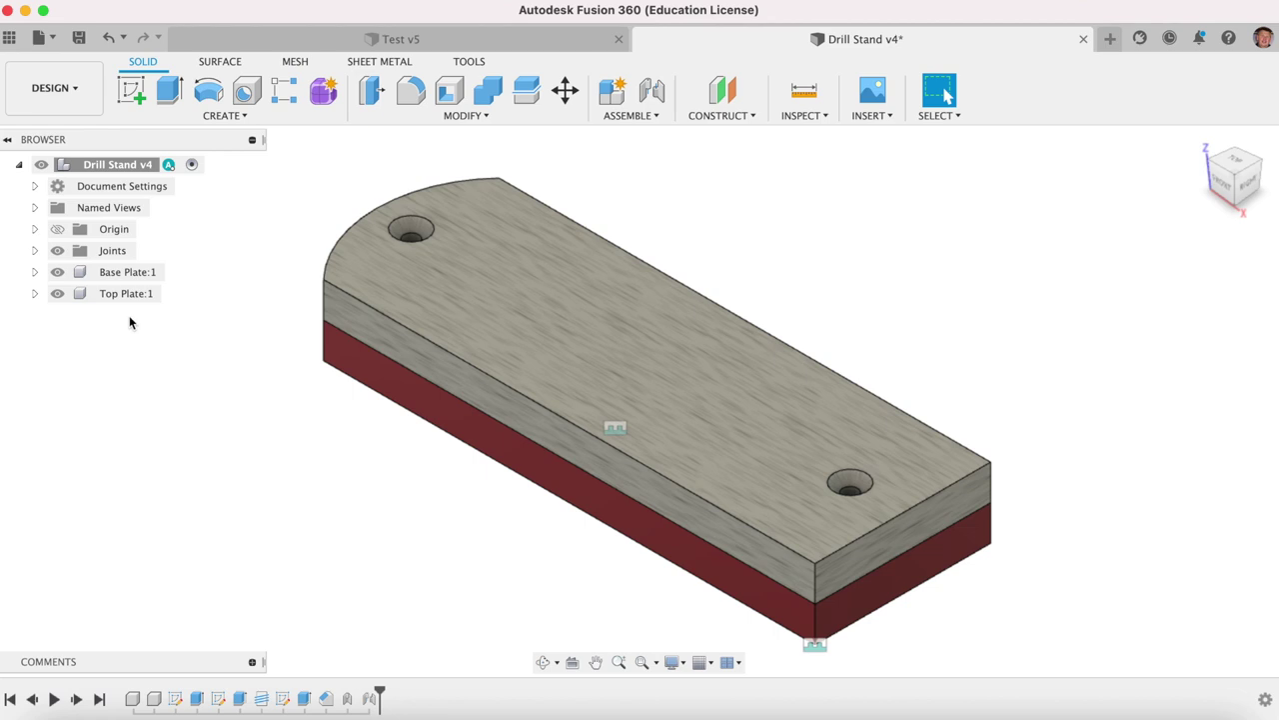
# Assign Aluminum 1100-H14 from the Metal category as Base Plate:1's physical material
pyautogui.rightClick(113, 272)
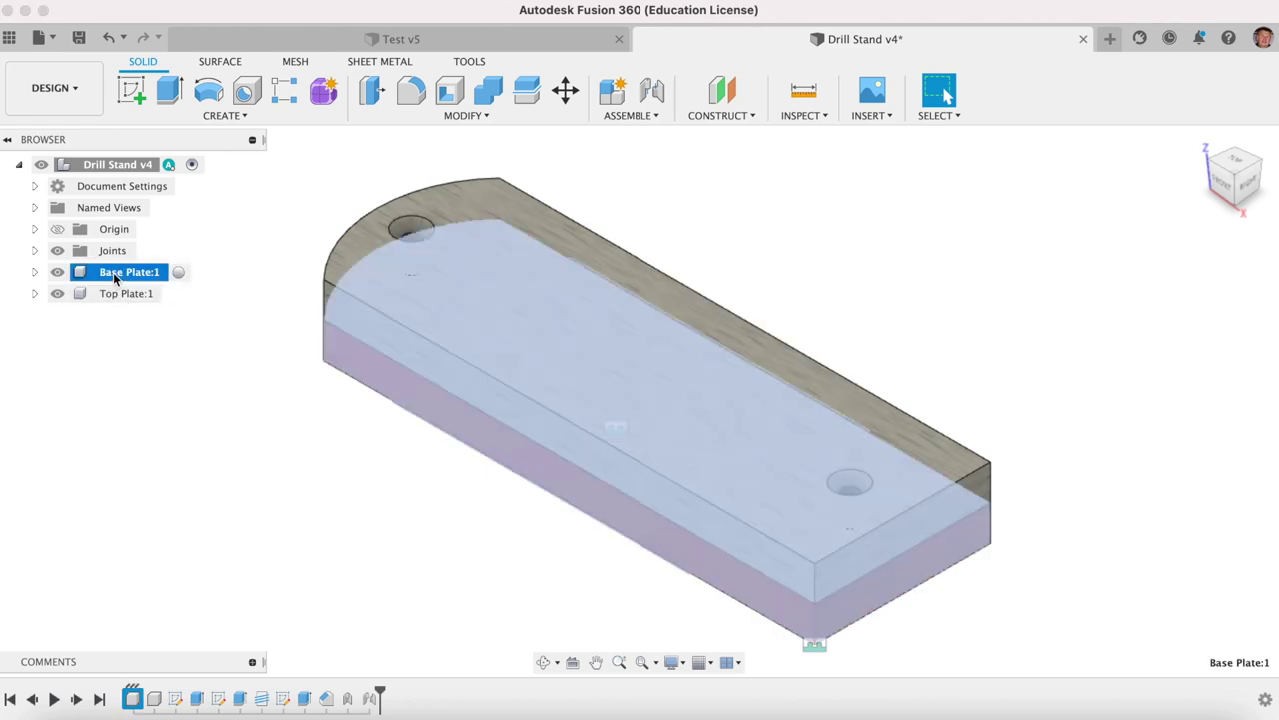
pyautogui.click(111, 286)
pyautogui.rightClick(113, 285)
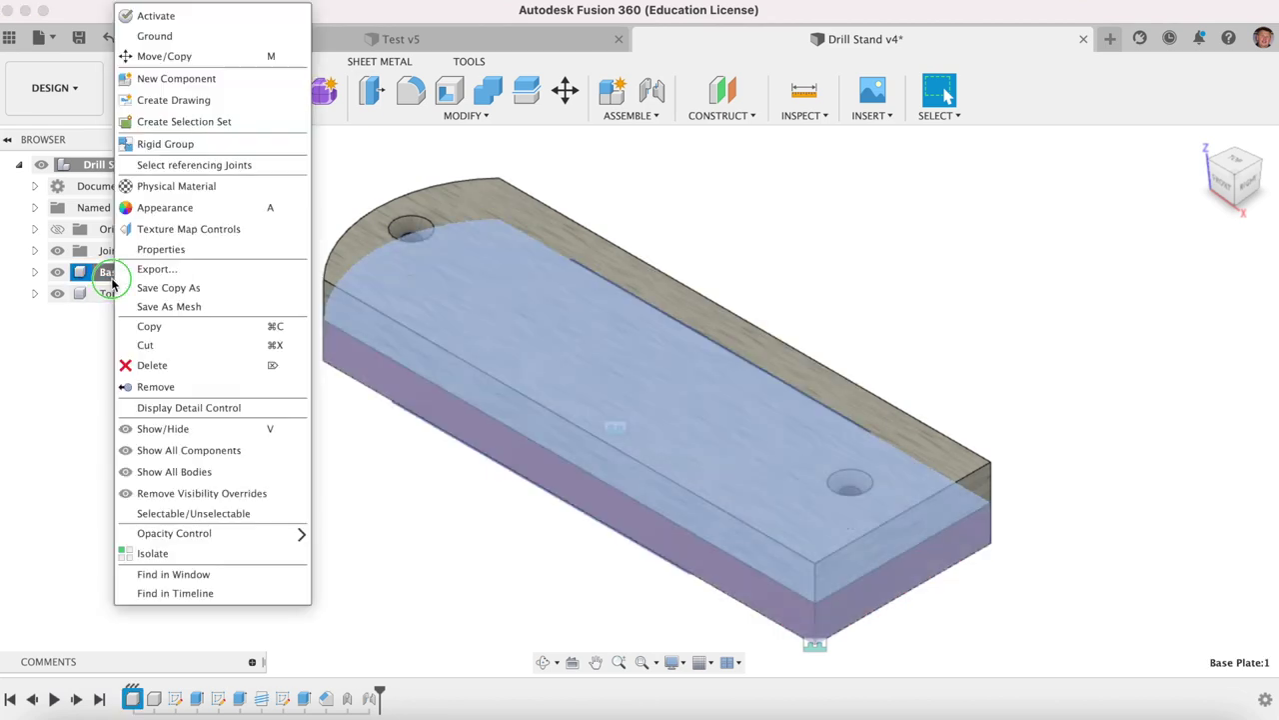
pyautogui.click(172, 187)
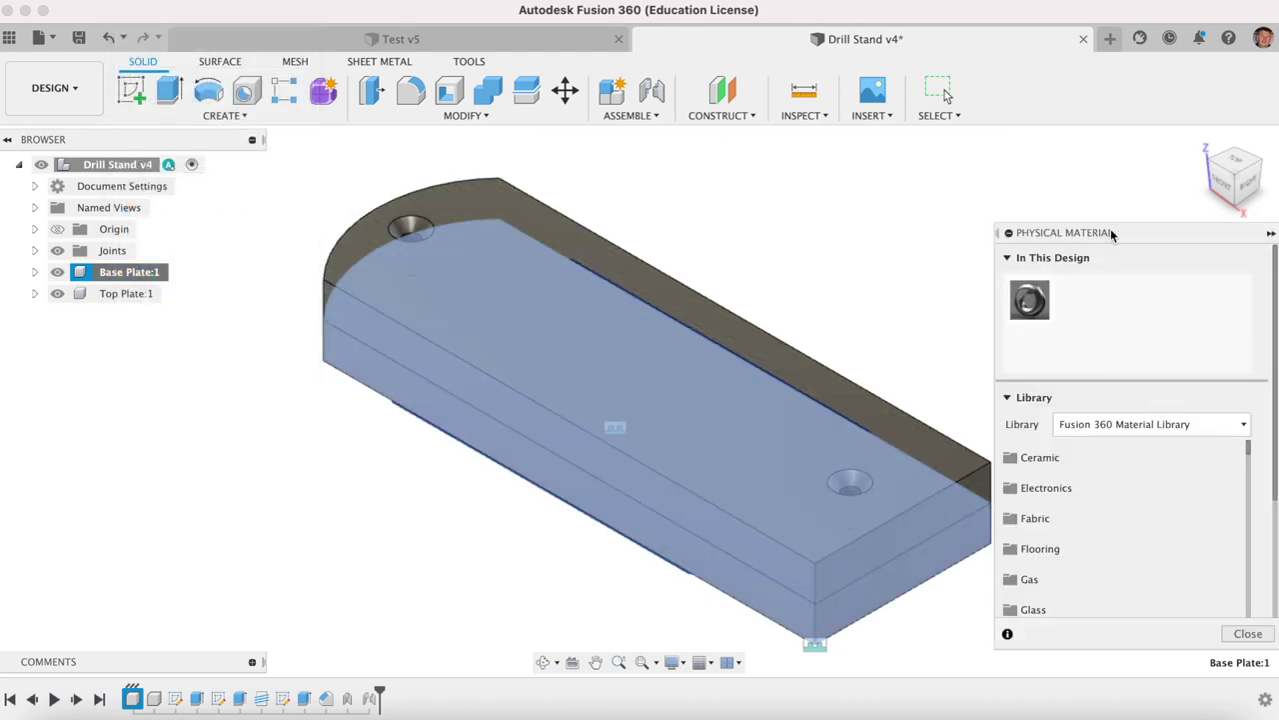
pyautogui.moveTo(1111, 234); pyautogui.dragTo(1051, 120)
pyautogui.scroll(-3, 1007, 425)
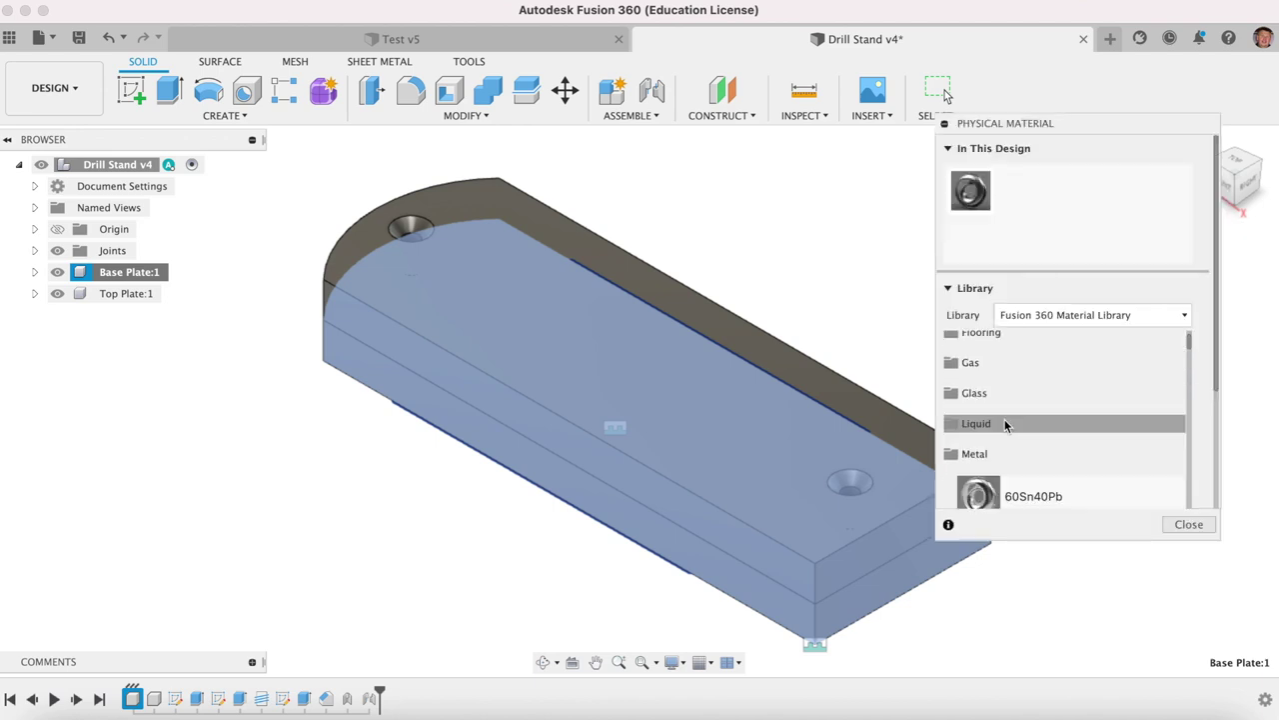
pyautogui.scroll(-2, 1006, 425)
pyautogui.scroll(-2, 1006, 439)
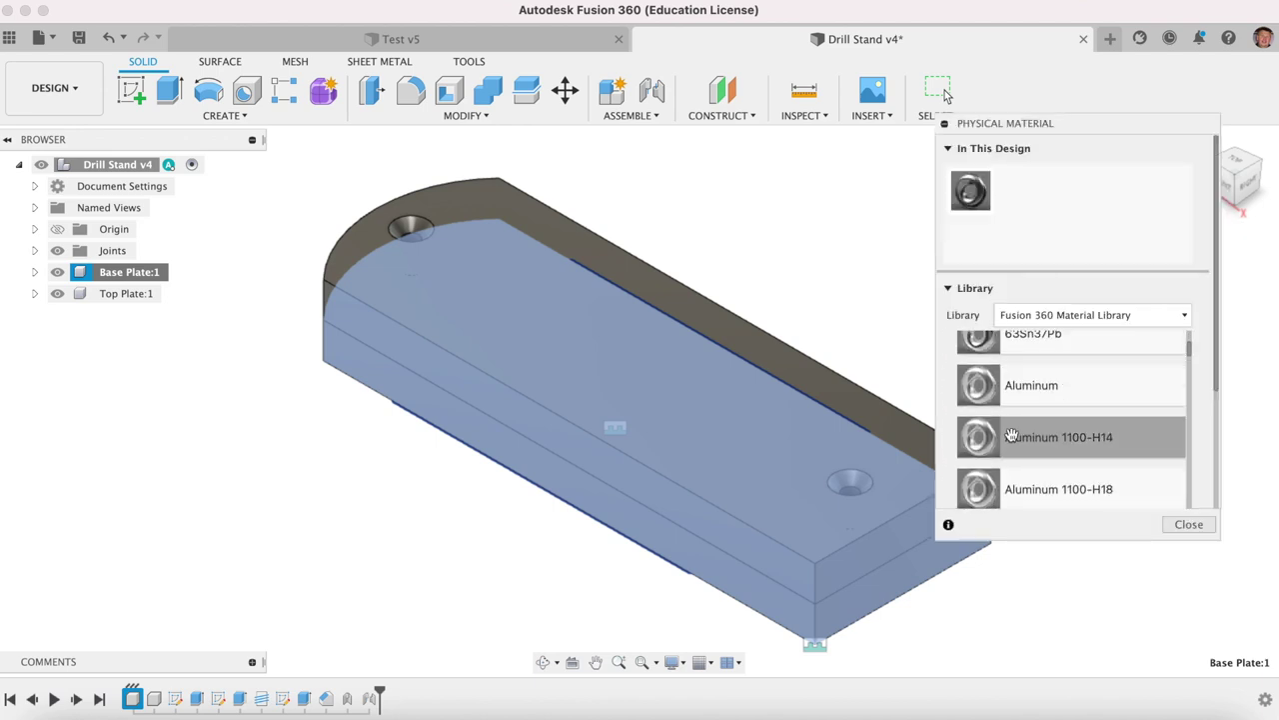
pyautogui.moveTo(989, 445); pyautogui.dragTo(155, 275)
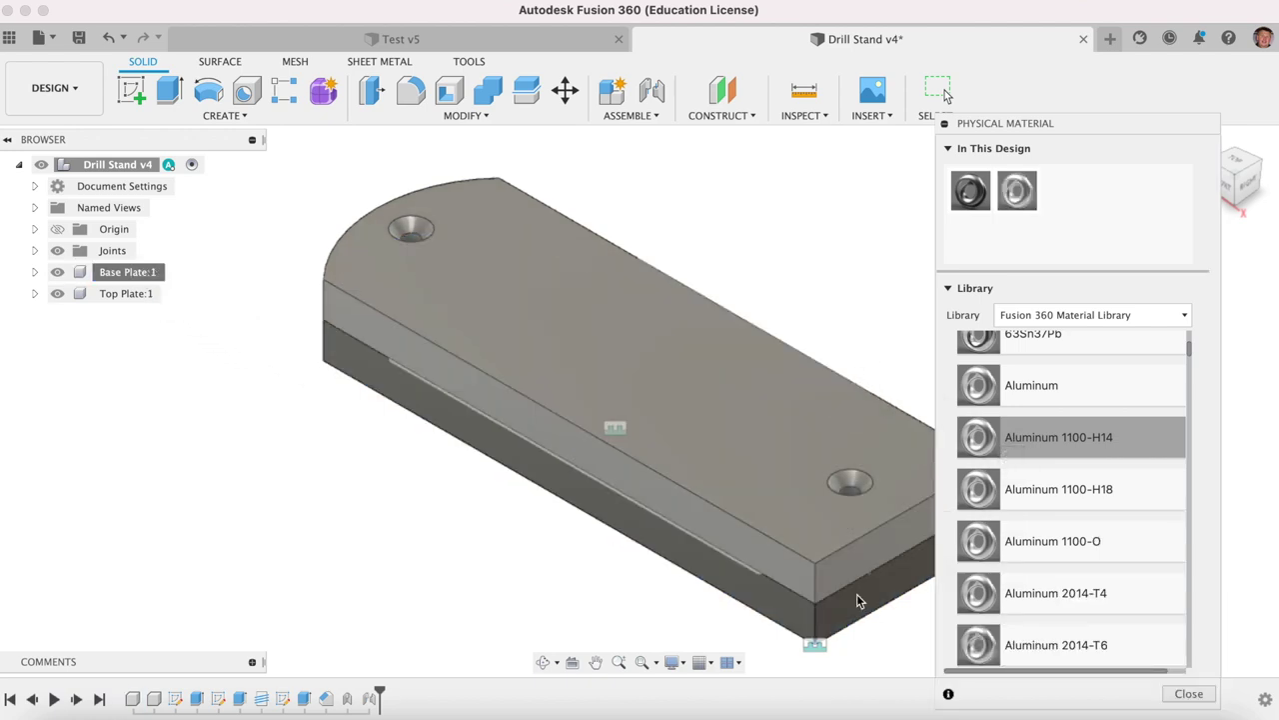
pyautogui.click(1210, 697)
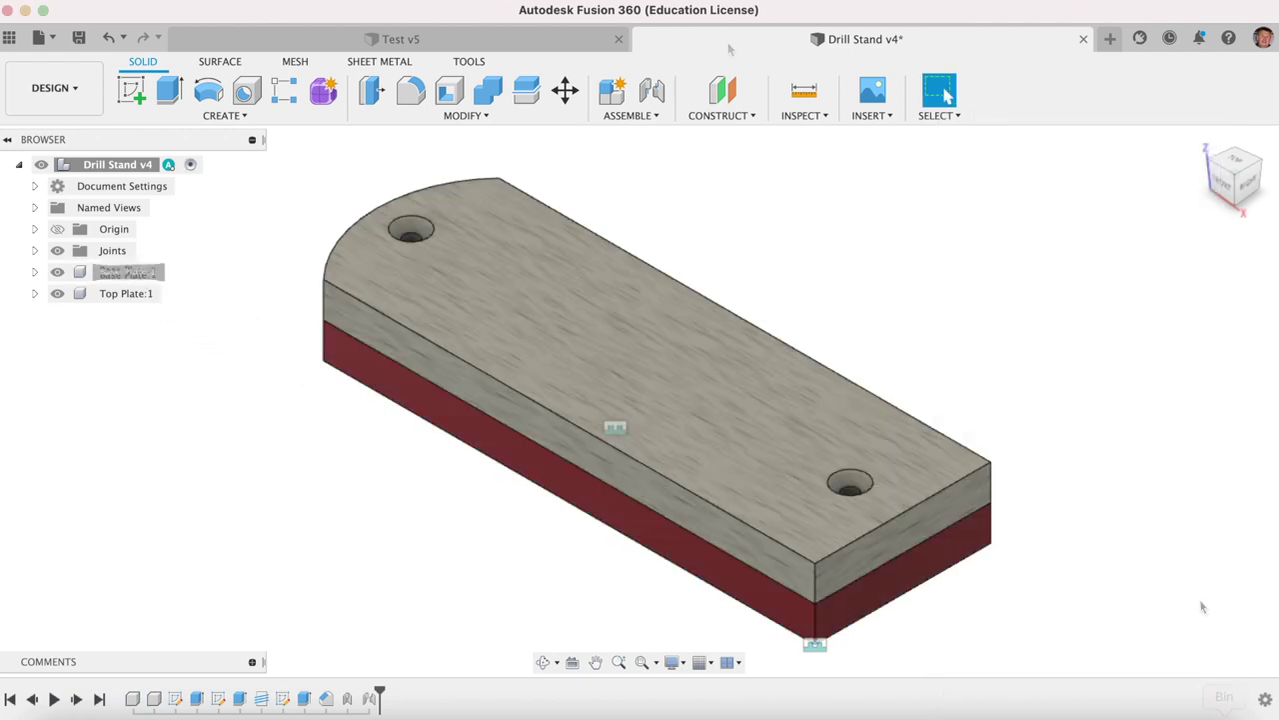
# Check Test v5, return to Drill Stand v4, and show the Data Panel's file list
pyautogui.click(537, 40)
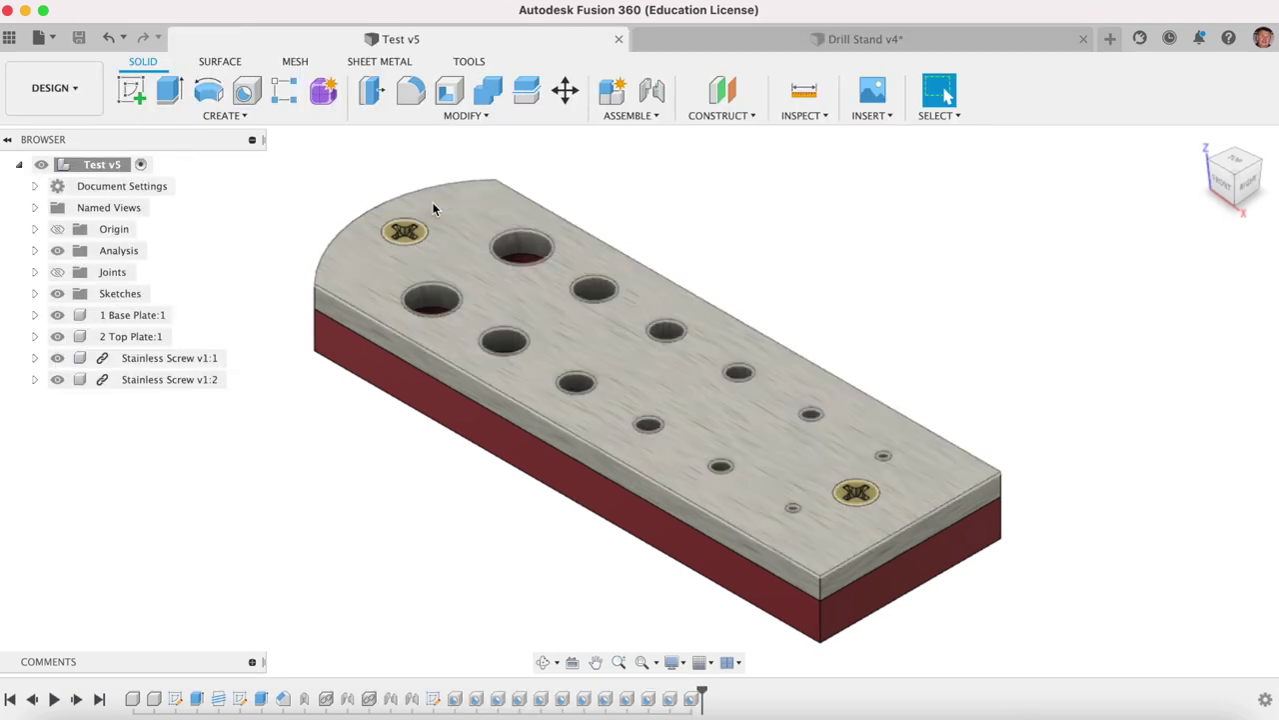
pyautogui.click(811, 42)
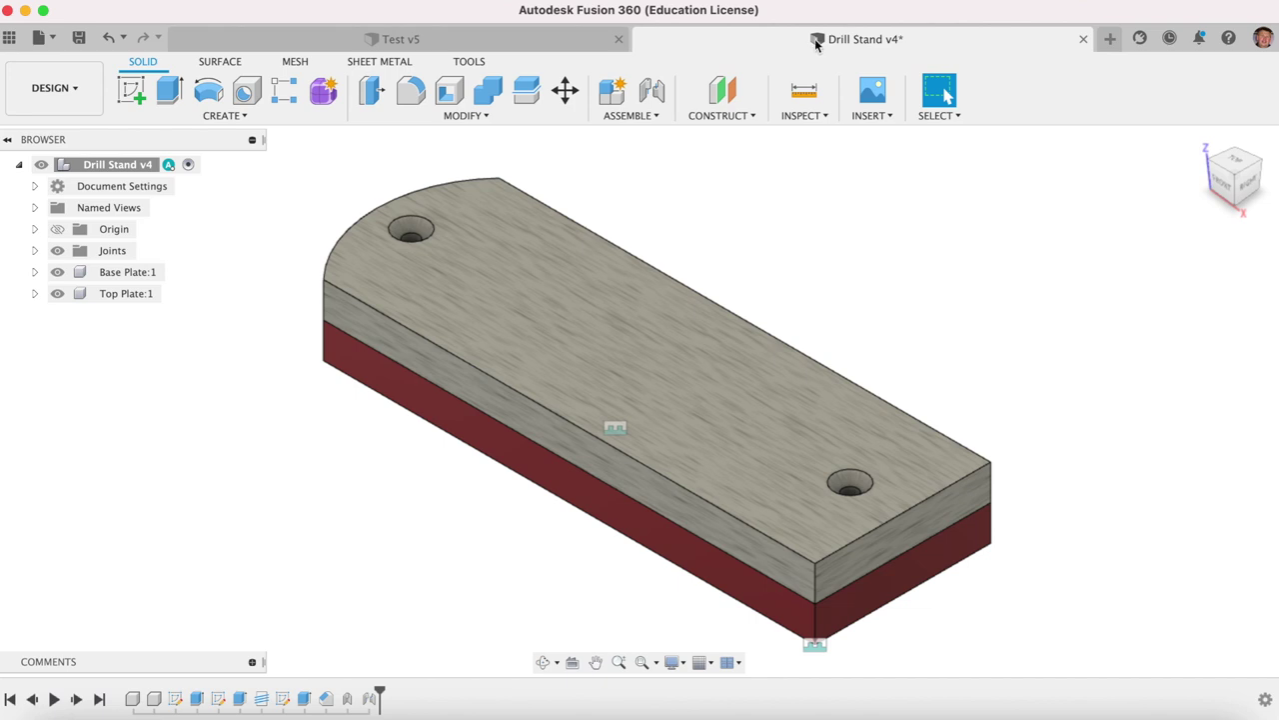
pyautogui.click(9, 37)
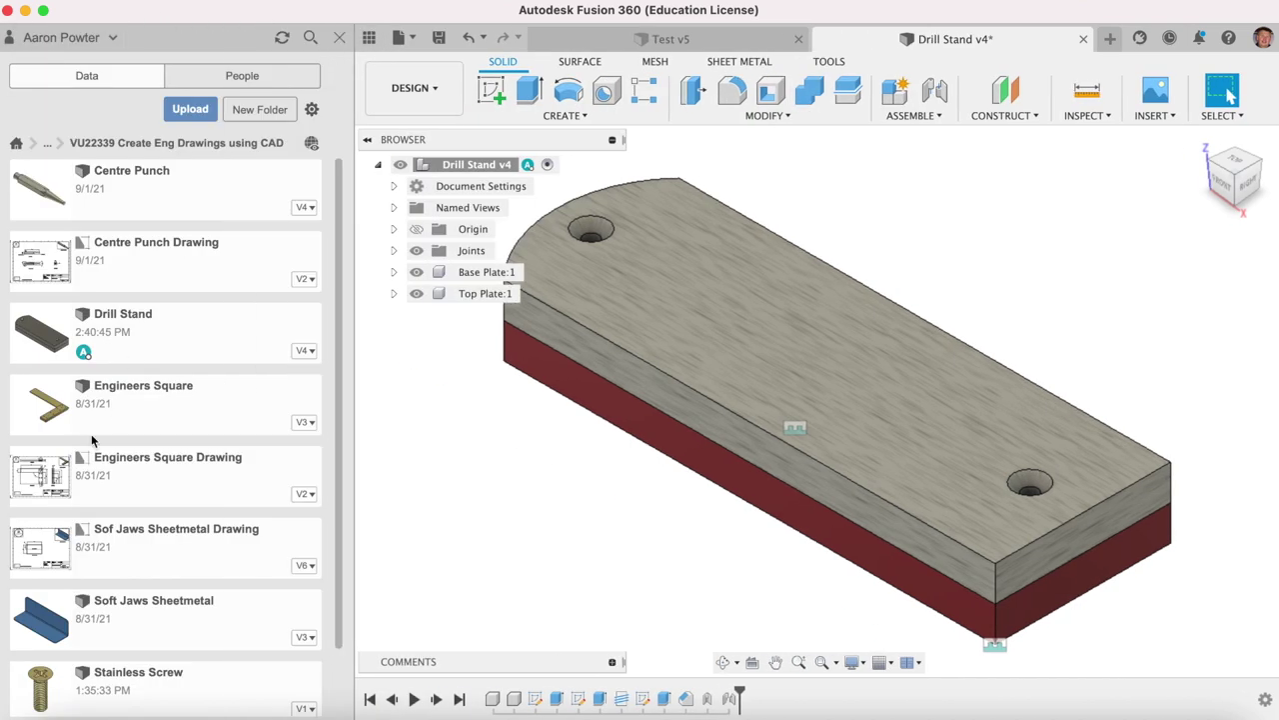
pyautogui.scroll(-1, 72, 490)
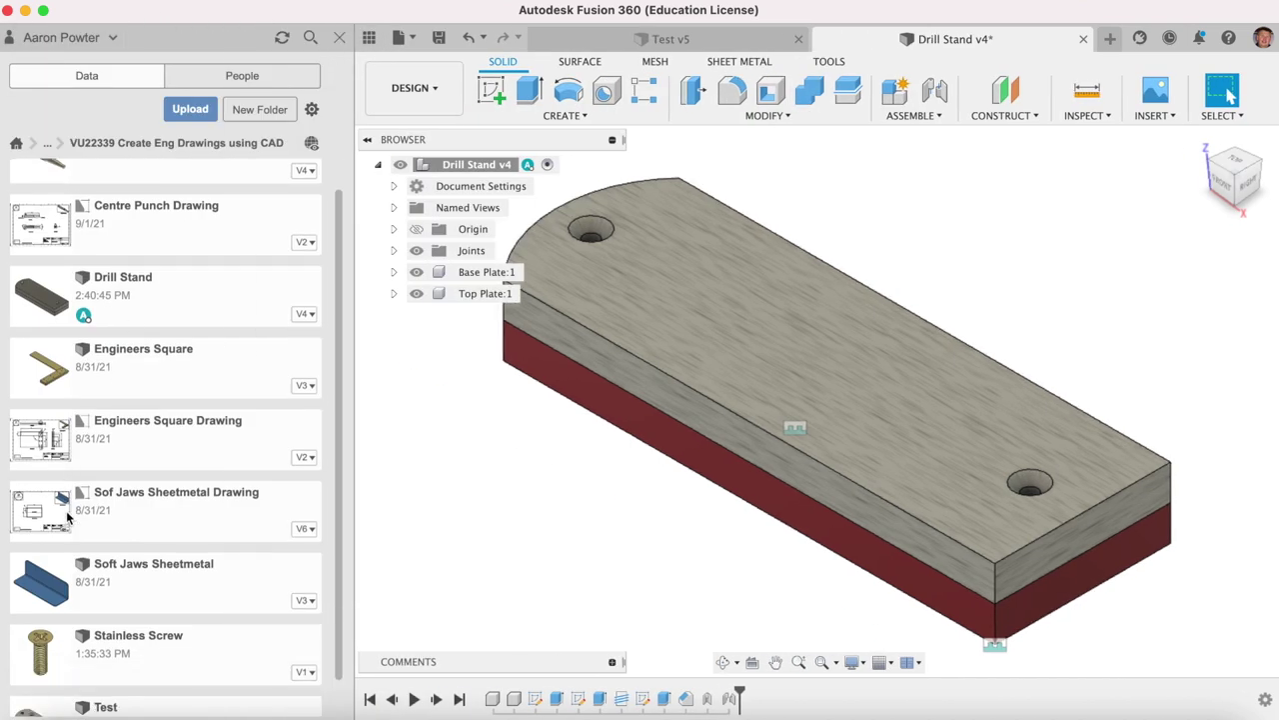
pyautogui.doubleClick(57, 651)
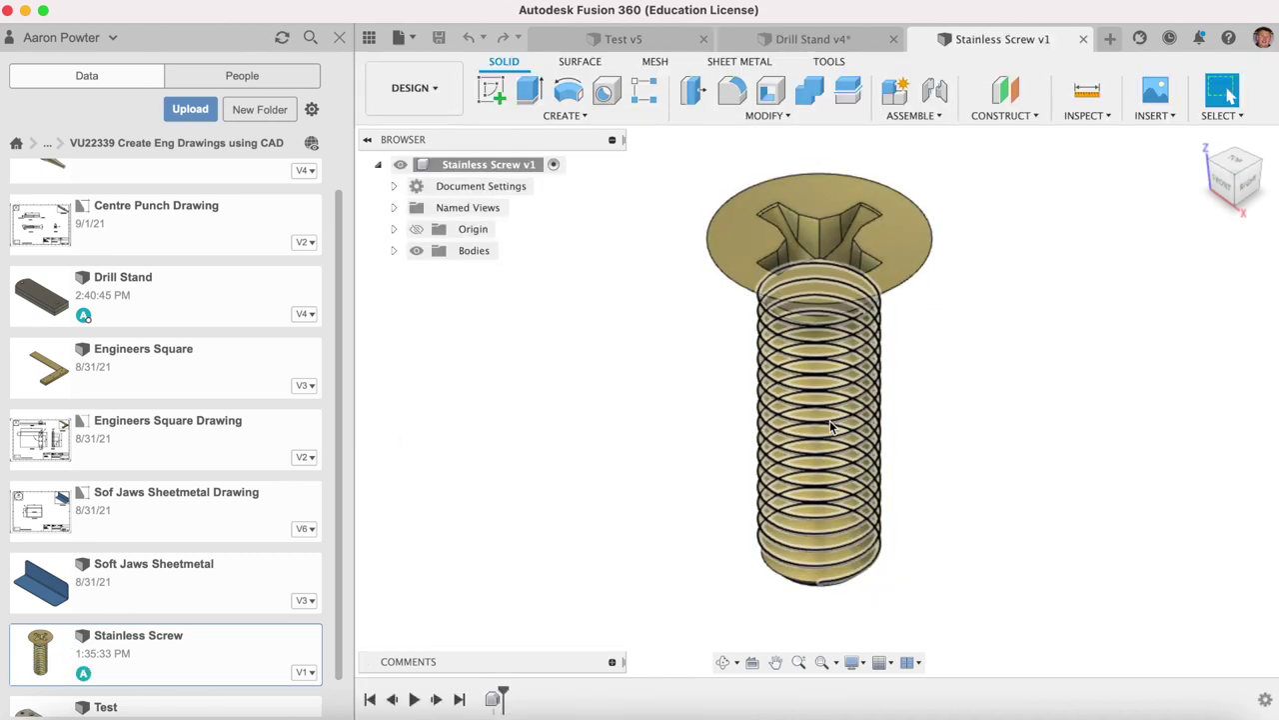
pyautogui.click(799, 661)
pyautogui.moveTo(740, 489); pyautogui.dragTo(727, 442)
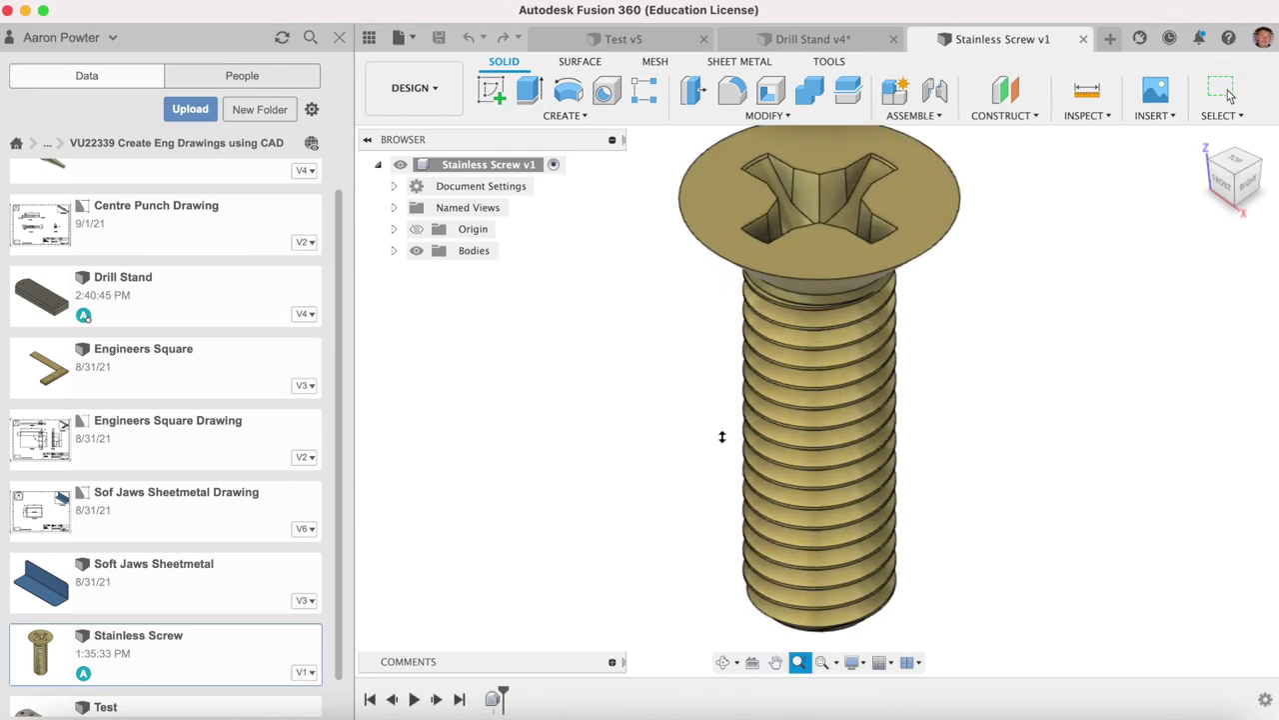
pyautogui.press('Escape')
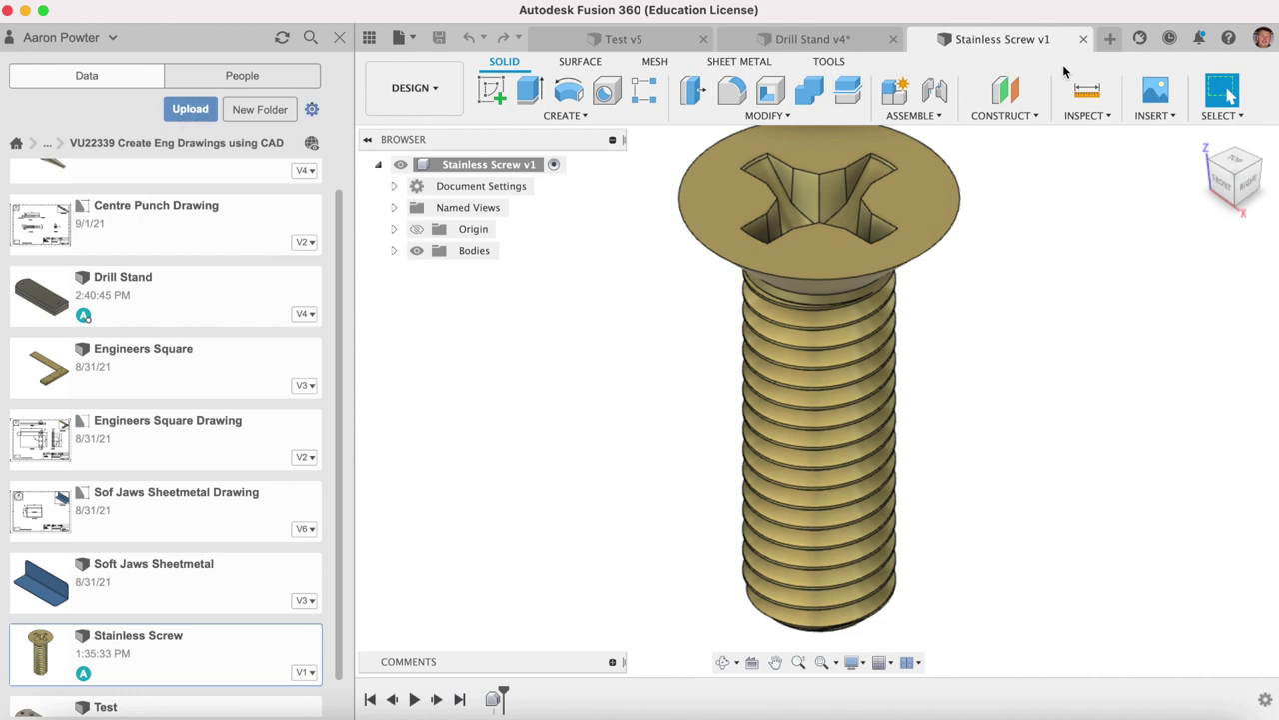
pyautogui.click(1084, 40)
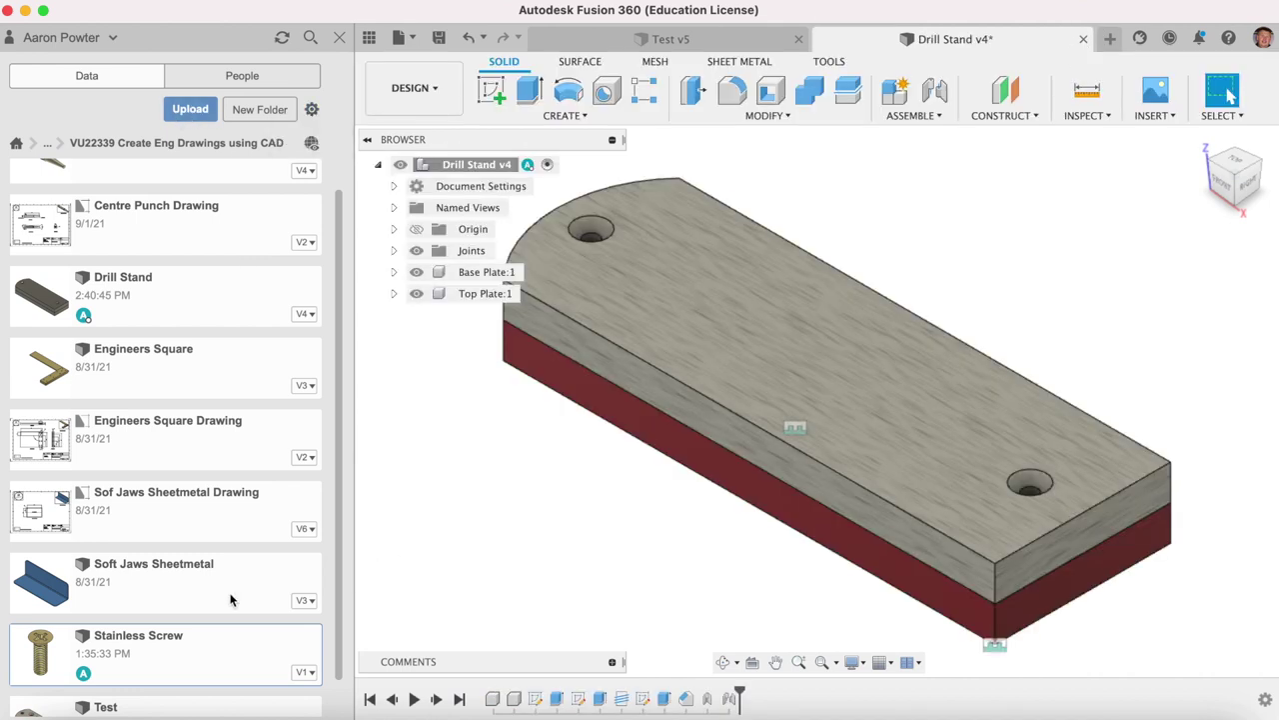
# Insert Stainless Screw into the drill stand and move it off to the left of the plate
pyautogui.rightClick(102, 648)
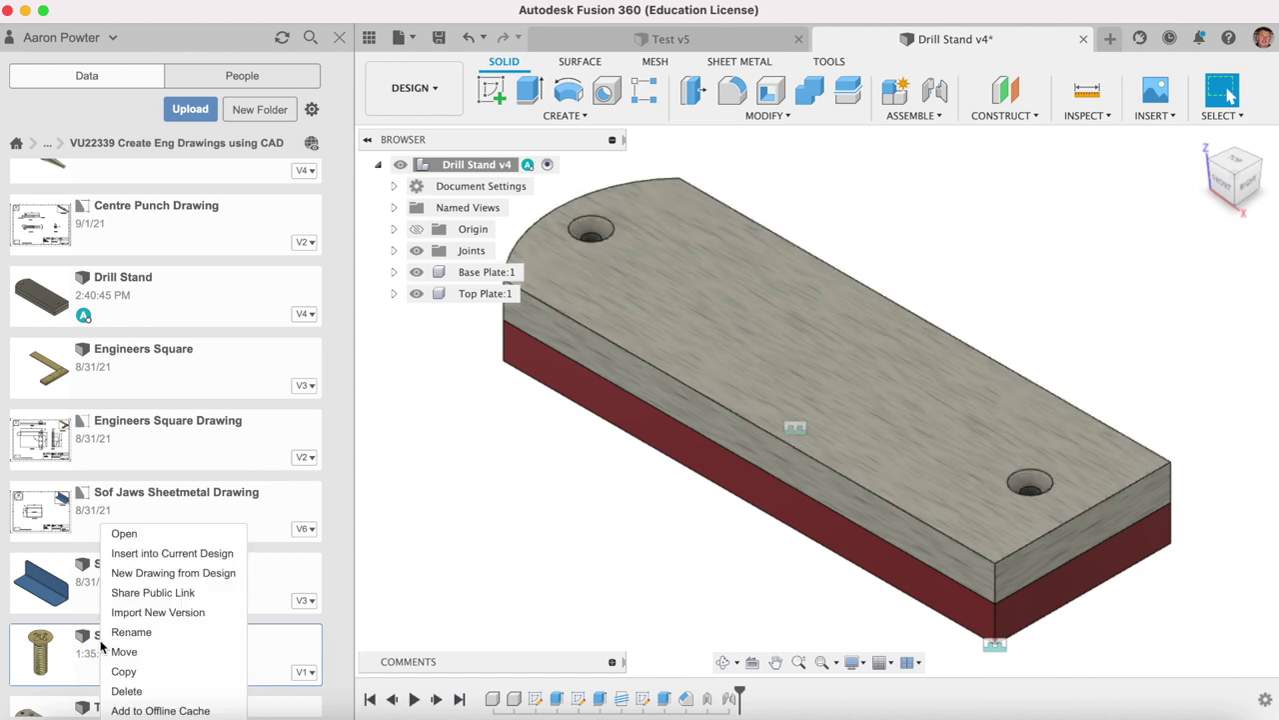
pyautogui.click(141, 558)
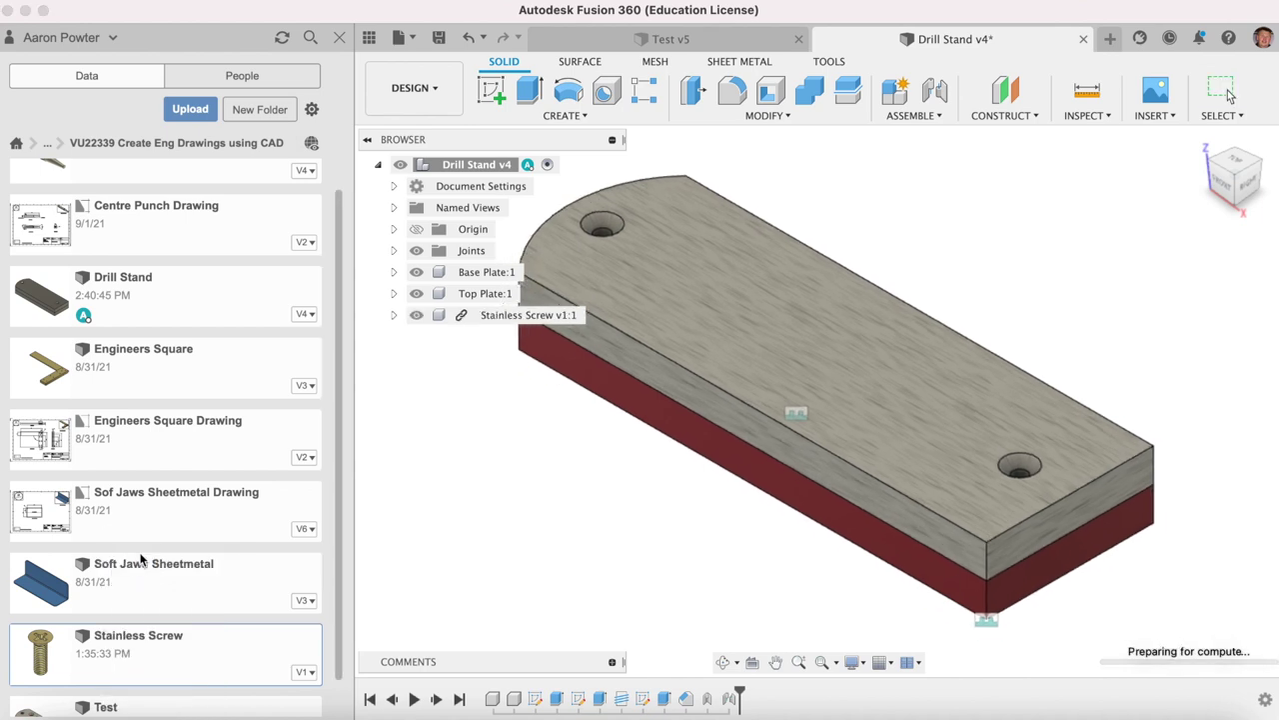
pyautogui.click(366, 40)
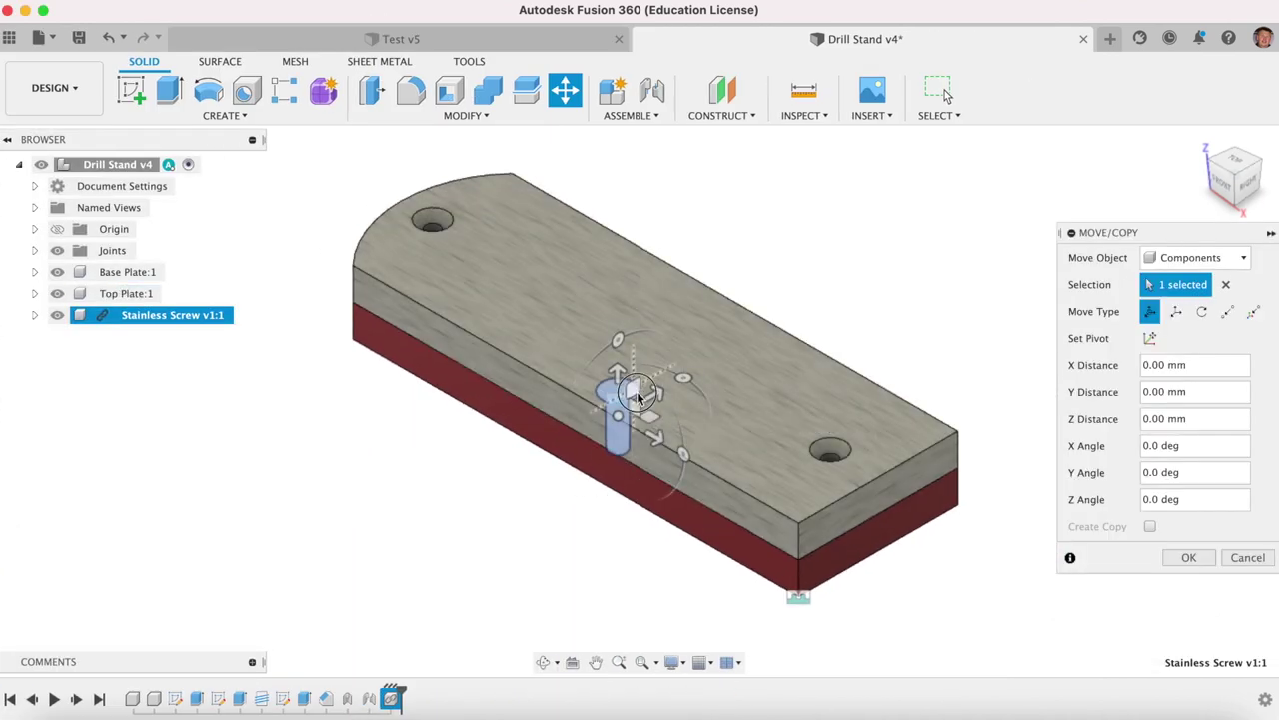
pyautogui.moveTo(618, 413); pyautogui.dragTo(370, 393)
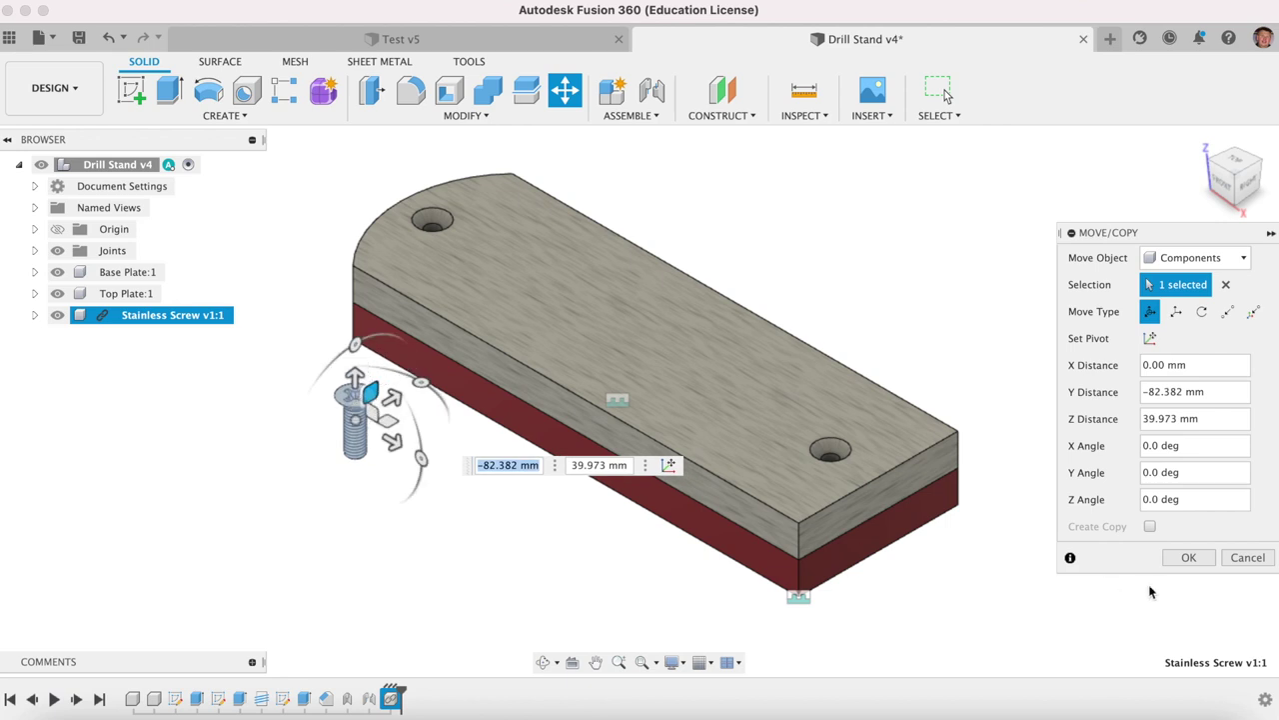
pyautogui.click(1177, 558)
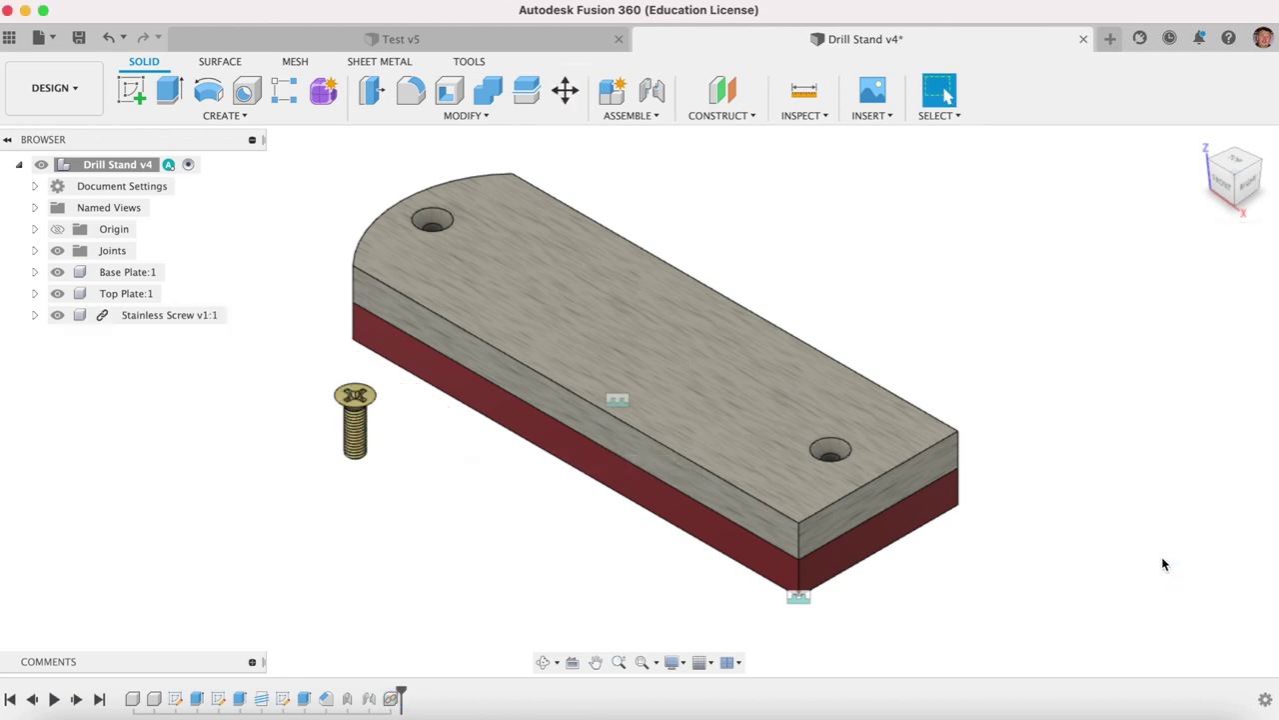
# Joint the screw head's centre to the left countersunk hole, flipped so the head seats
pyautogui.click(651, 92)
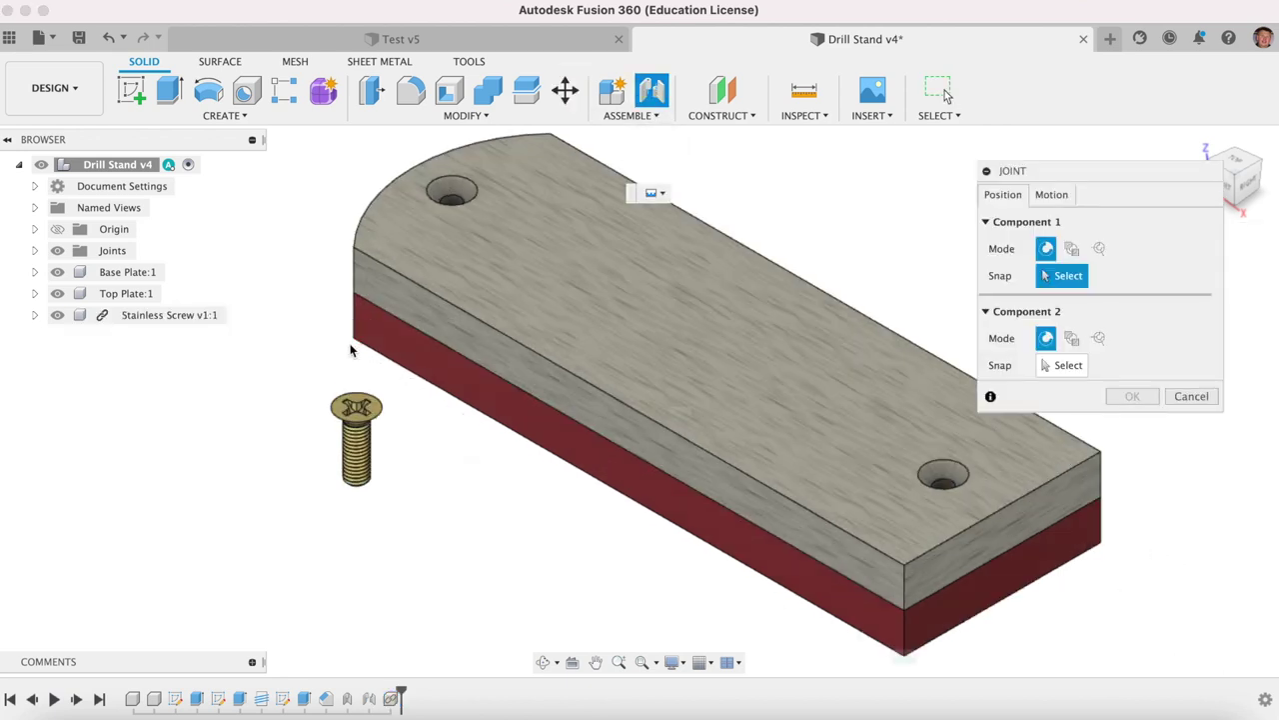
pyautogui.scroll(5, 360, 428)
pyautogui.scroll(2, 380, 432)
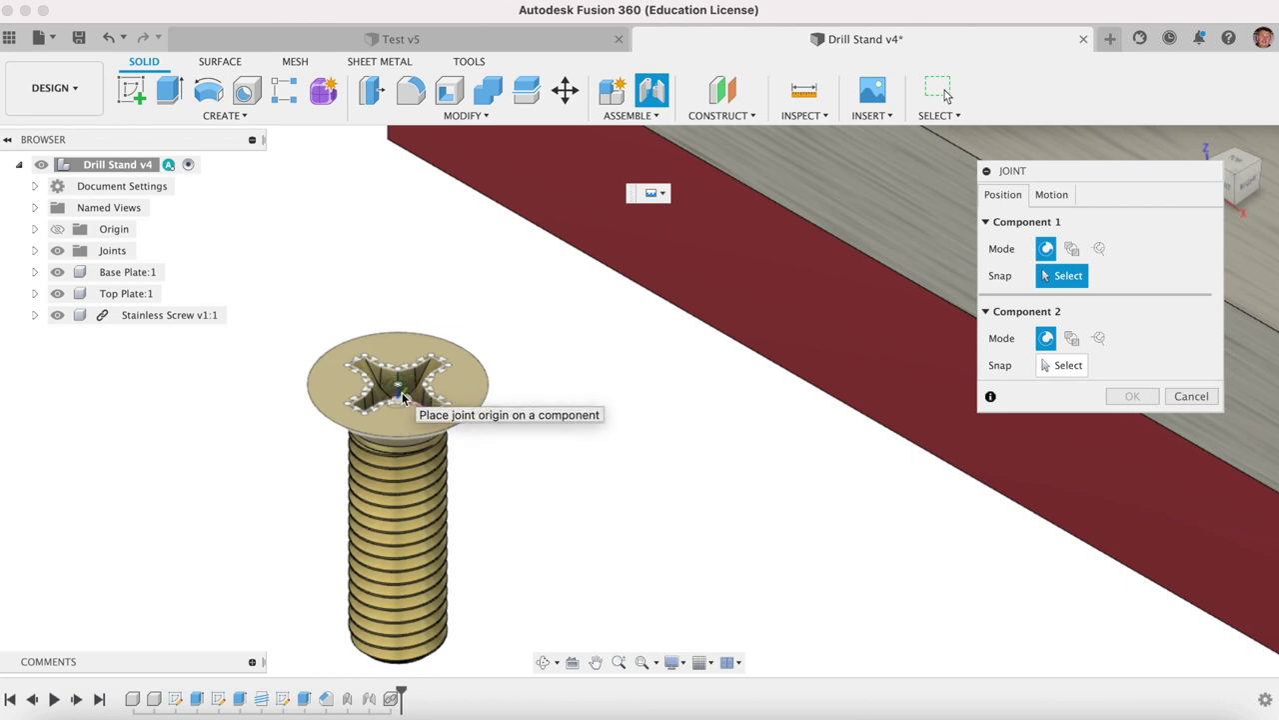
pyautogui.scroll(3, 398, 388)
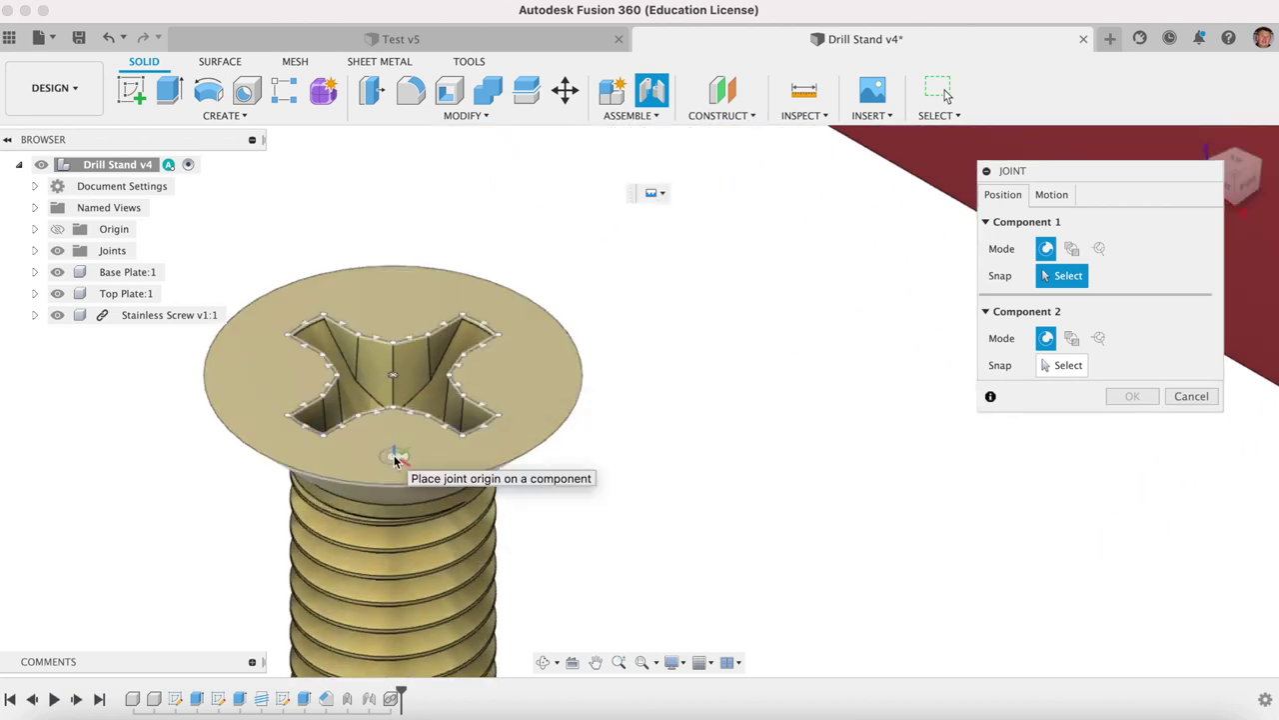
pyautogui.click(396, 380)
pyautogui.scroll(-10, 400, 386)
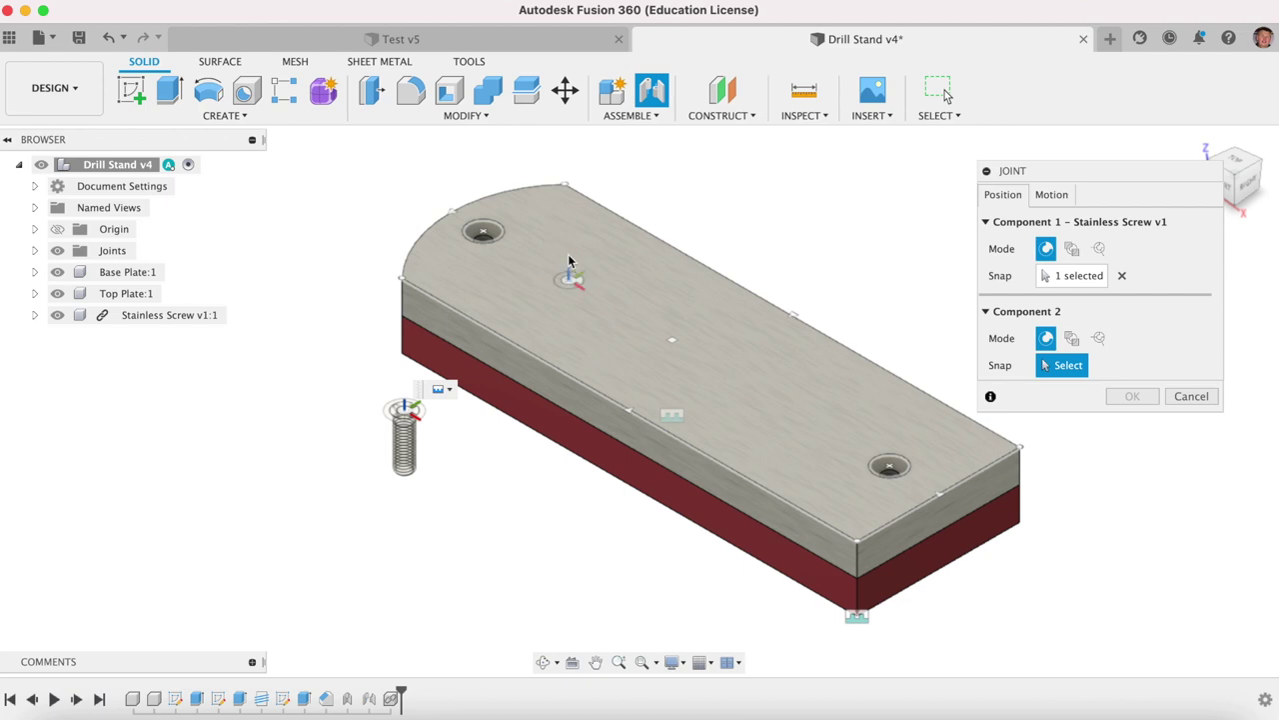
pyautogui.click(499, 248)
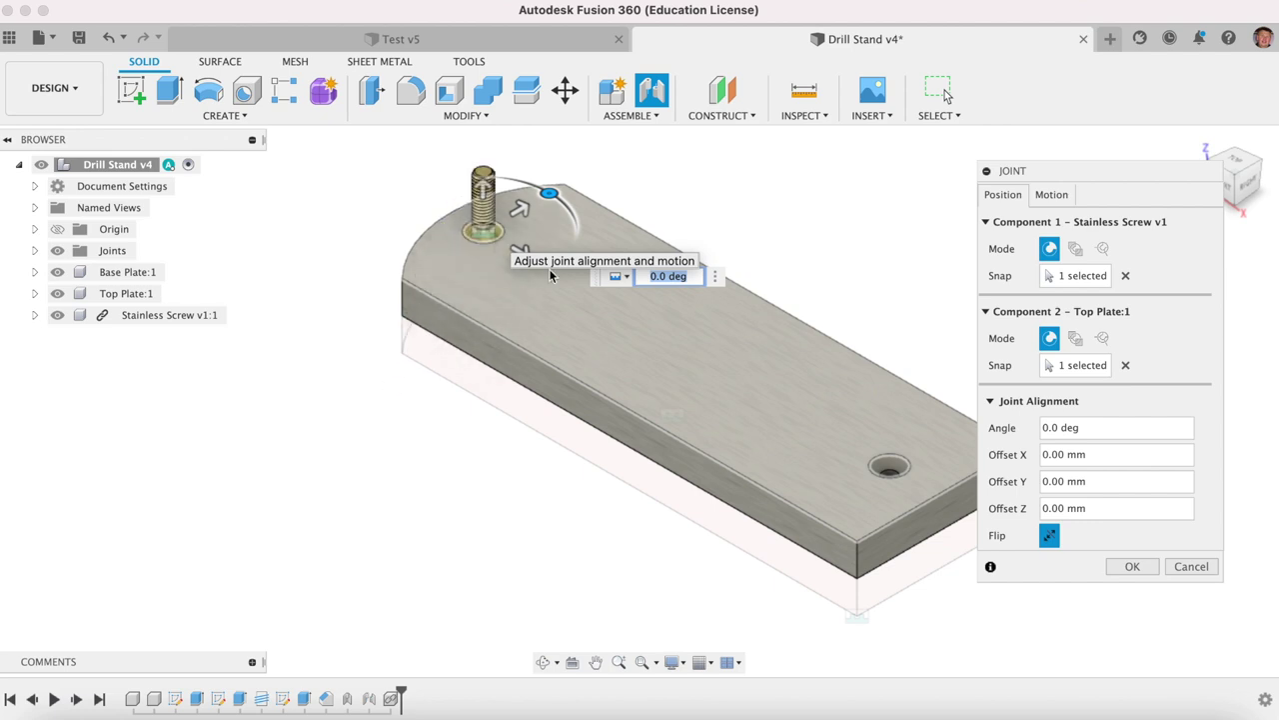
pyautogui.click(1051, 536)
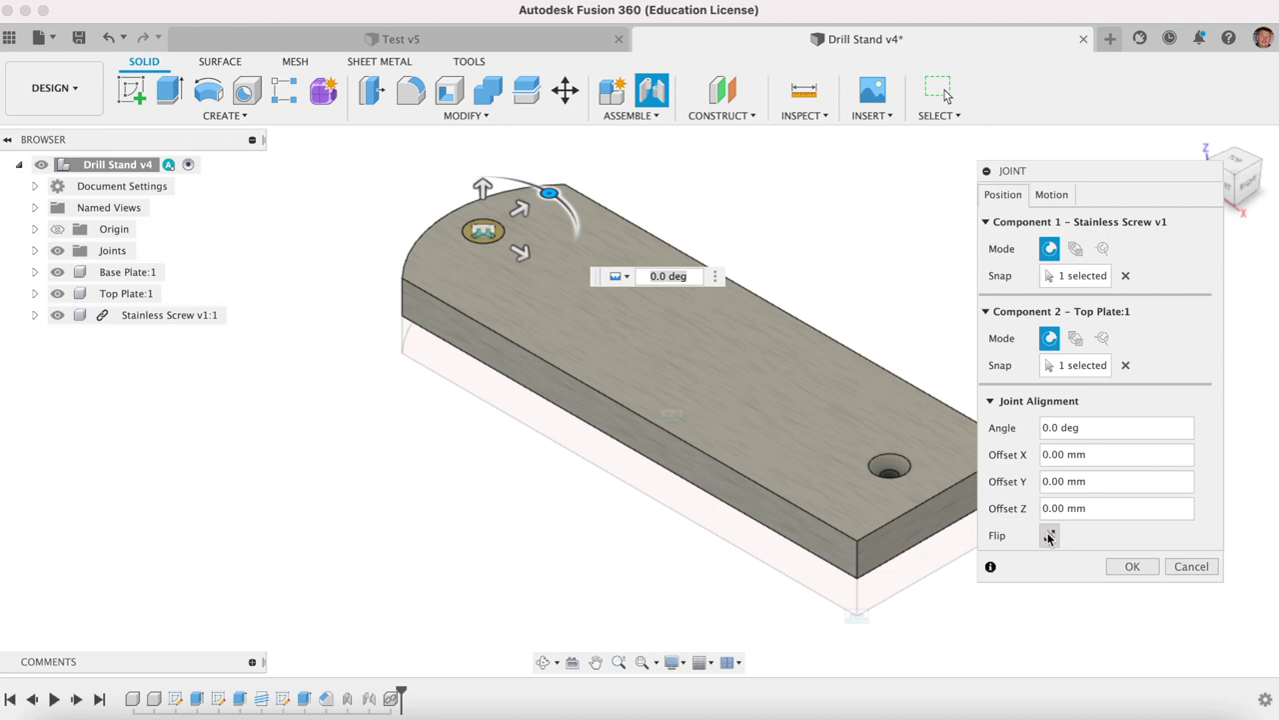
pyautogui.click(1050, 536)
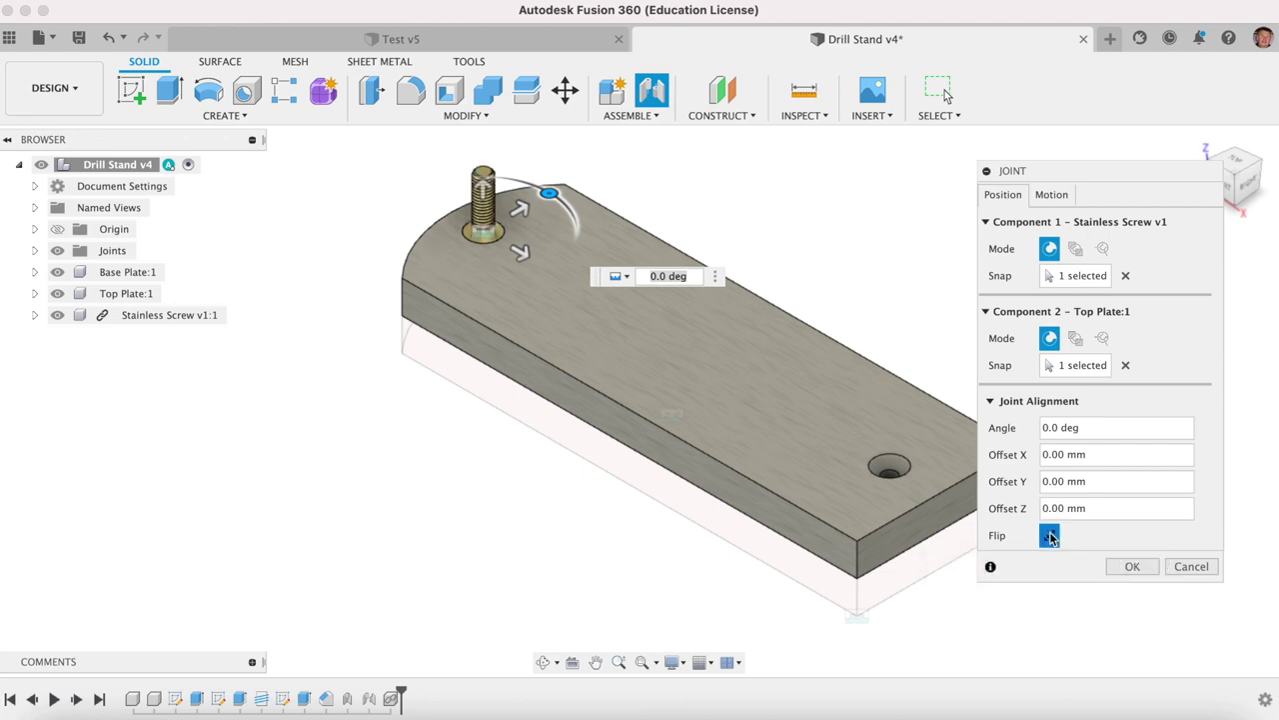
pyautogui.click(1051, 536)
pyautogui.click(1127, 567)
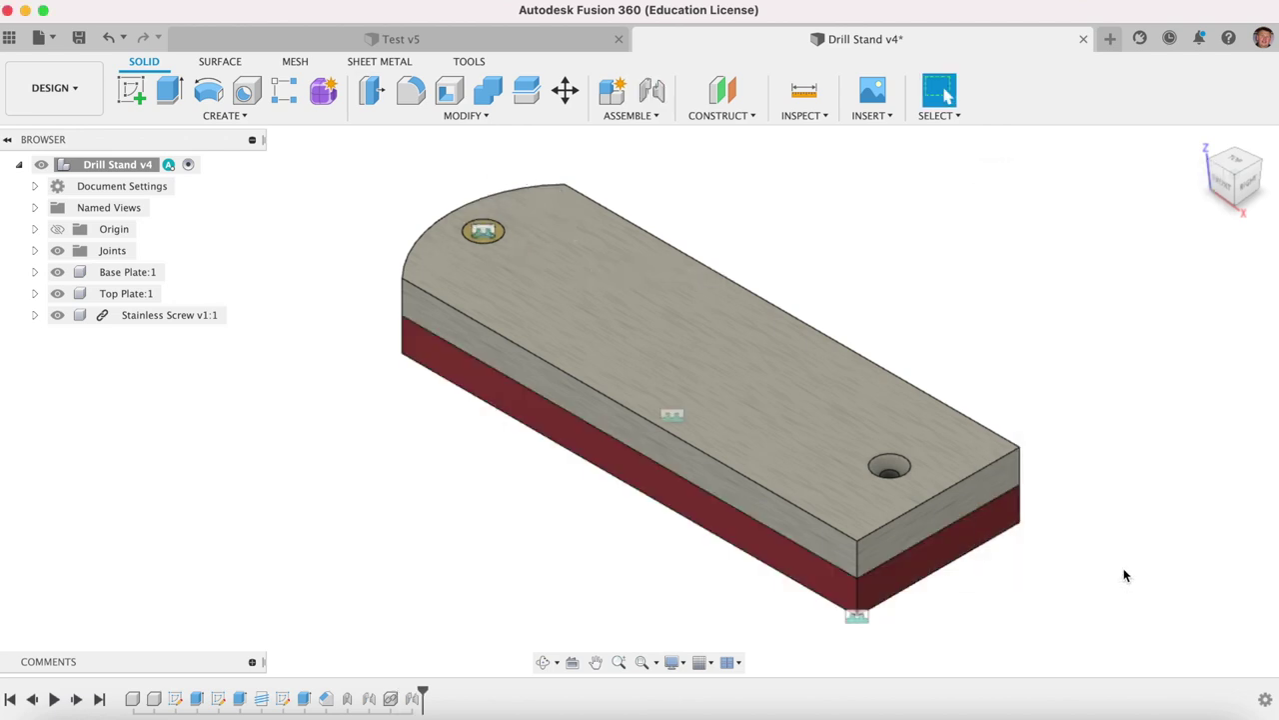
pyautogui.click(9, 37)
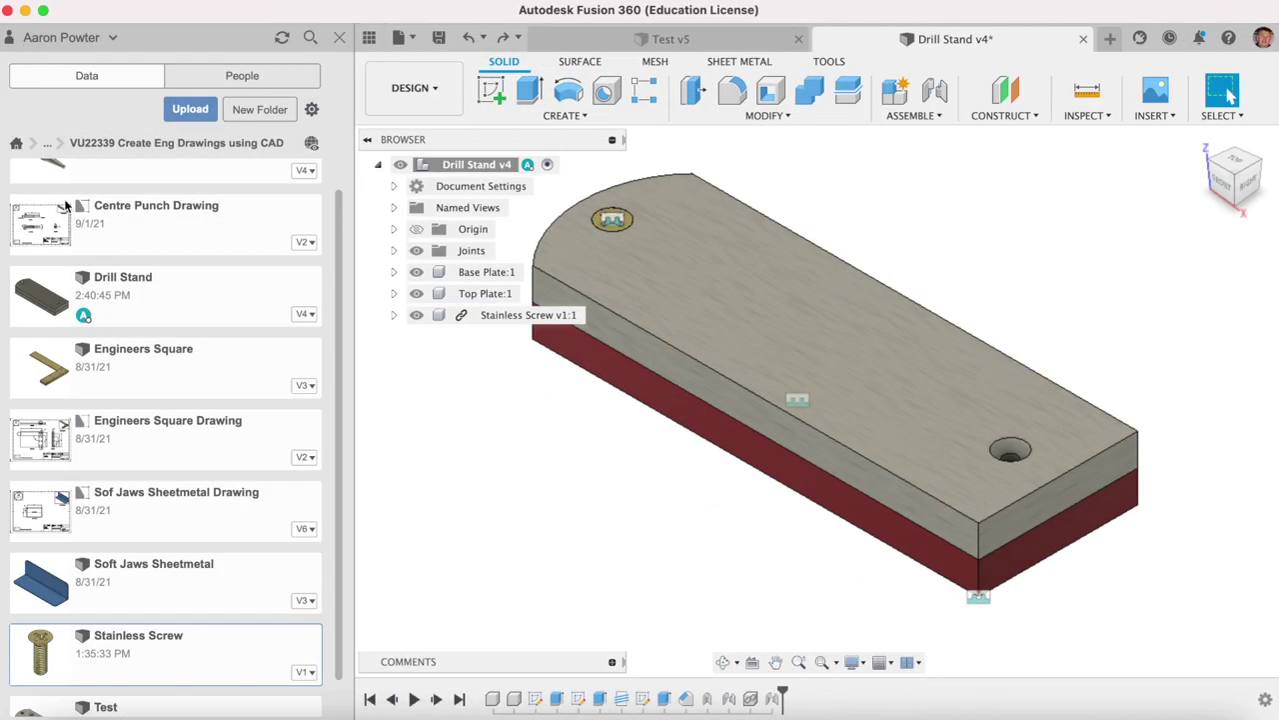
# Insert a second Stainless Screw and move it off the plate to the lower left
pyautogui.rightClick(37, 662)
pyautogui.click(75, 557)
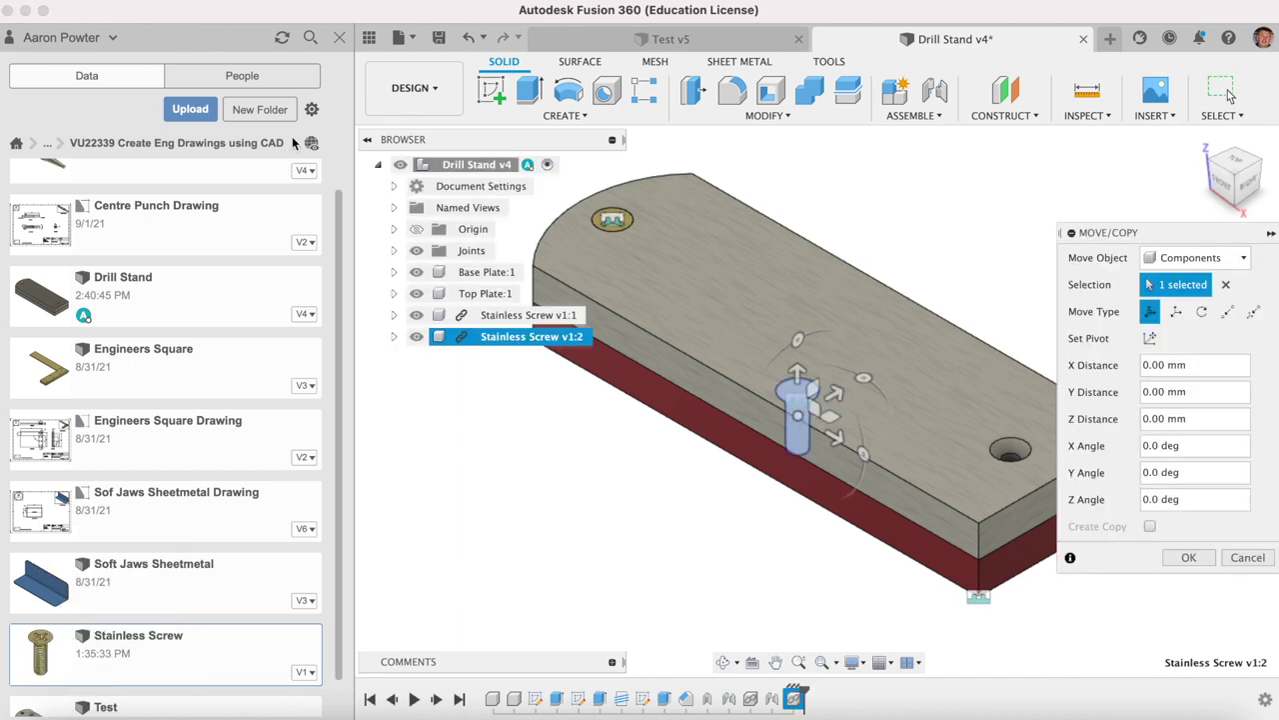
pyautogui.click(369, 37)
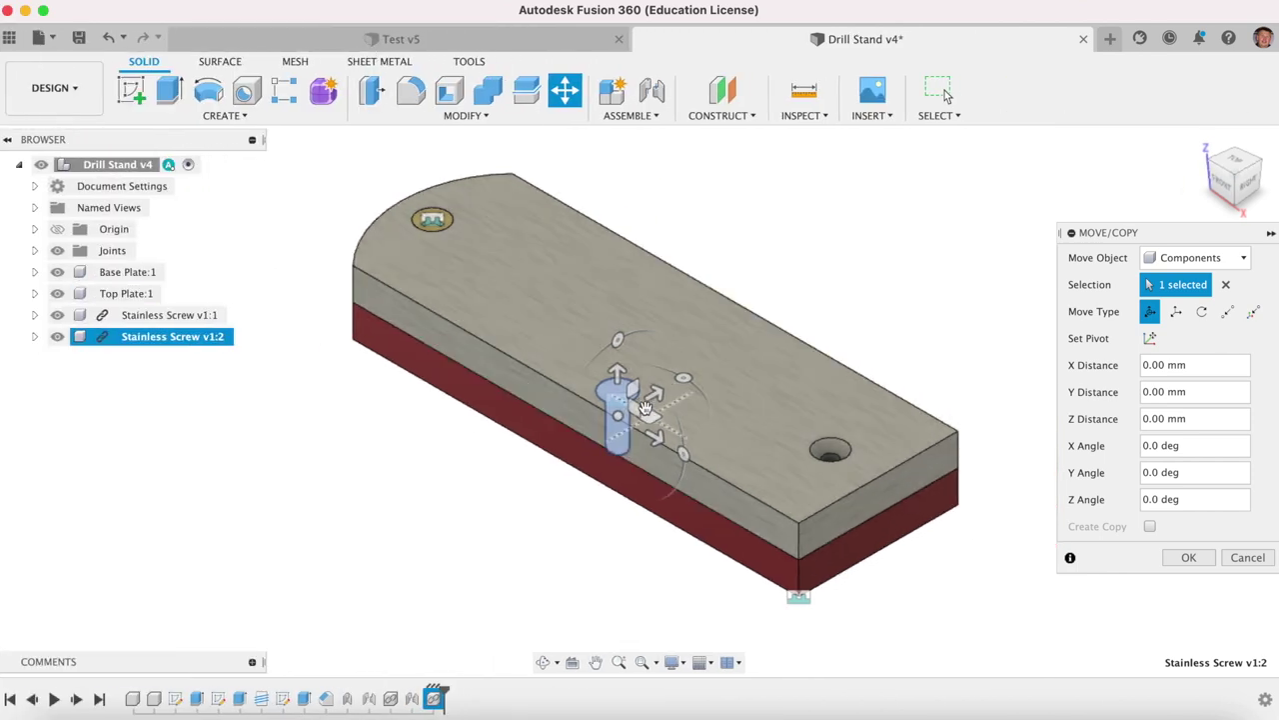
pyautogui.moveTo(645, 407); pyautogui.dragTo(426, 460)
pyautogui.click(1188, 557)
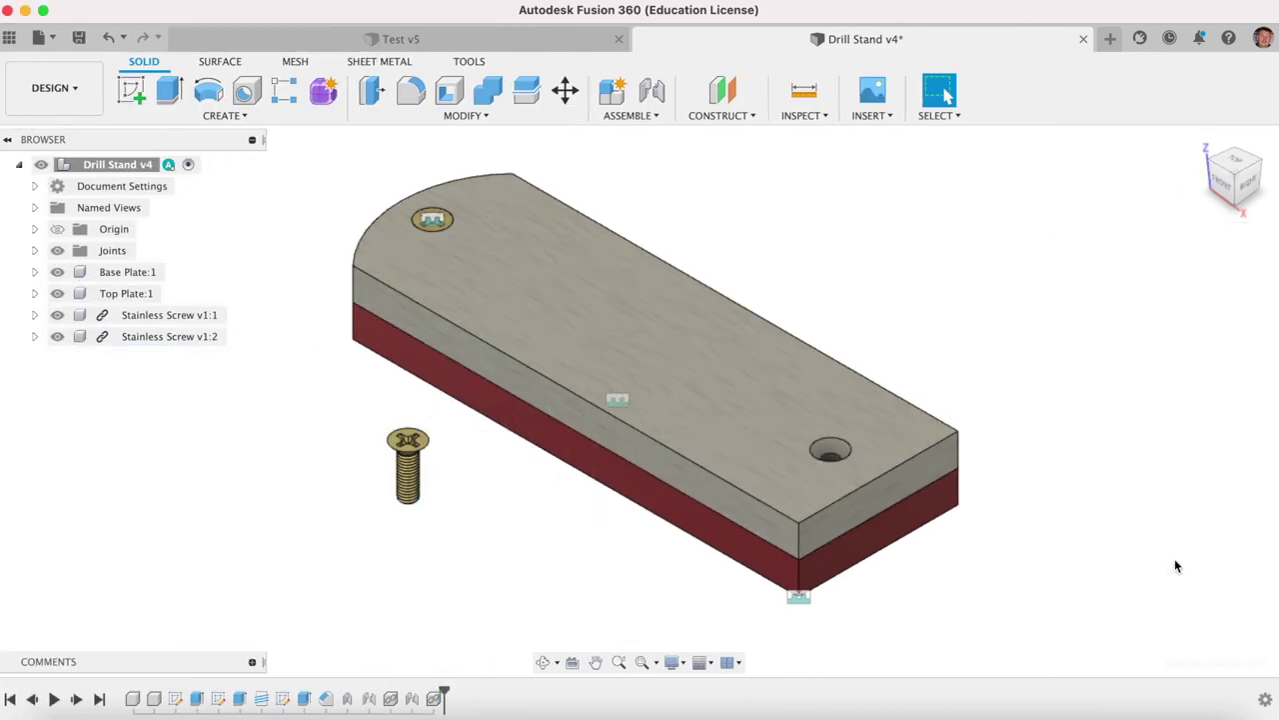
# Joint the second screw's head centre into the right hole, flipped so the head seats
pyautogui.click(661, 93)
pyautogui.scroll(10, 394, 434)
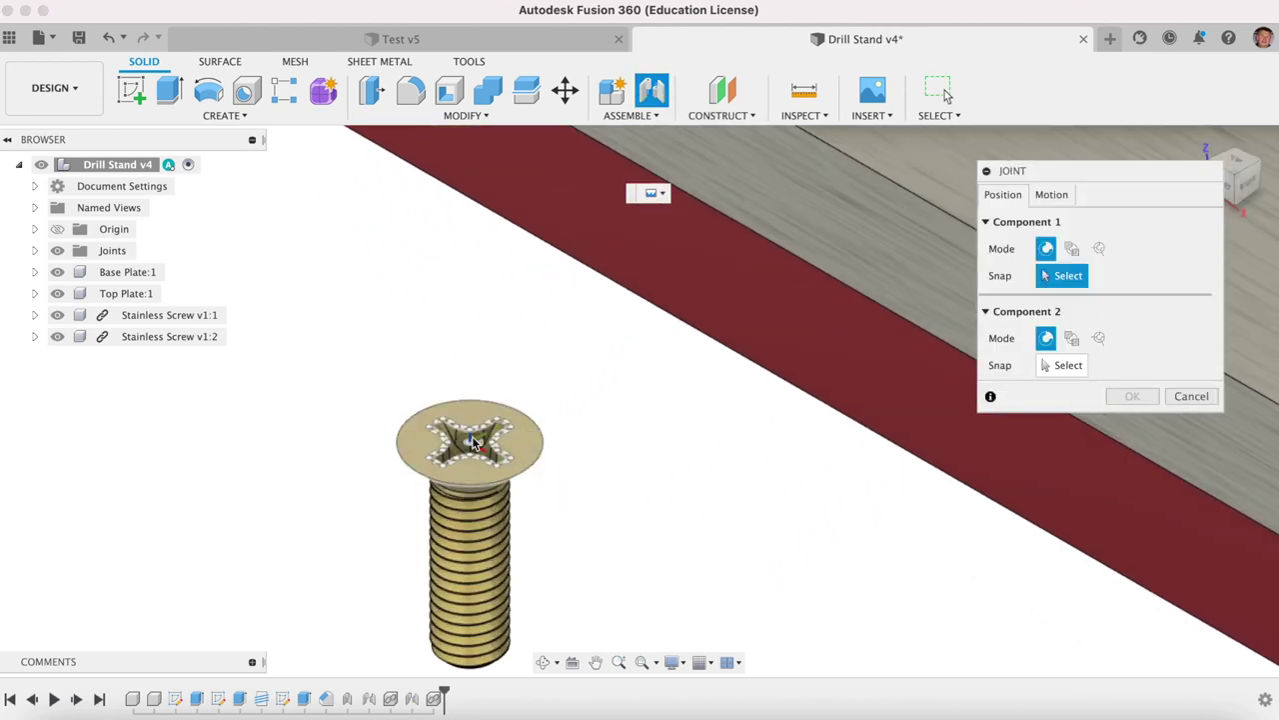
pyautogui.click(474, 421)
pyautogui.scroll(-10, 465, 430)
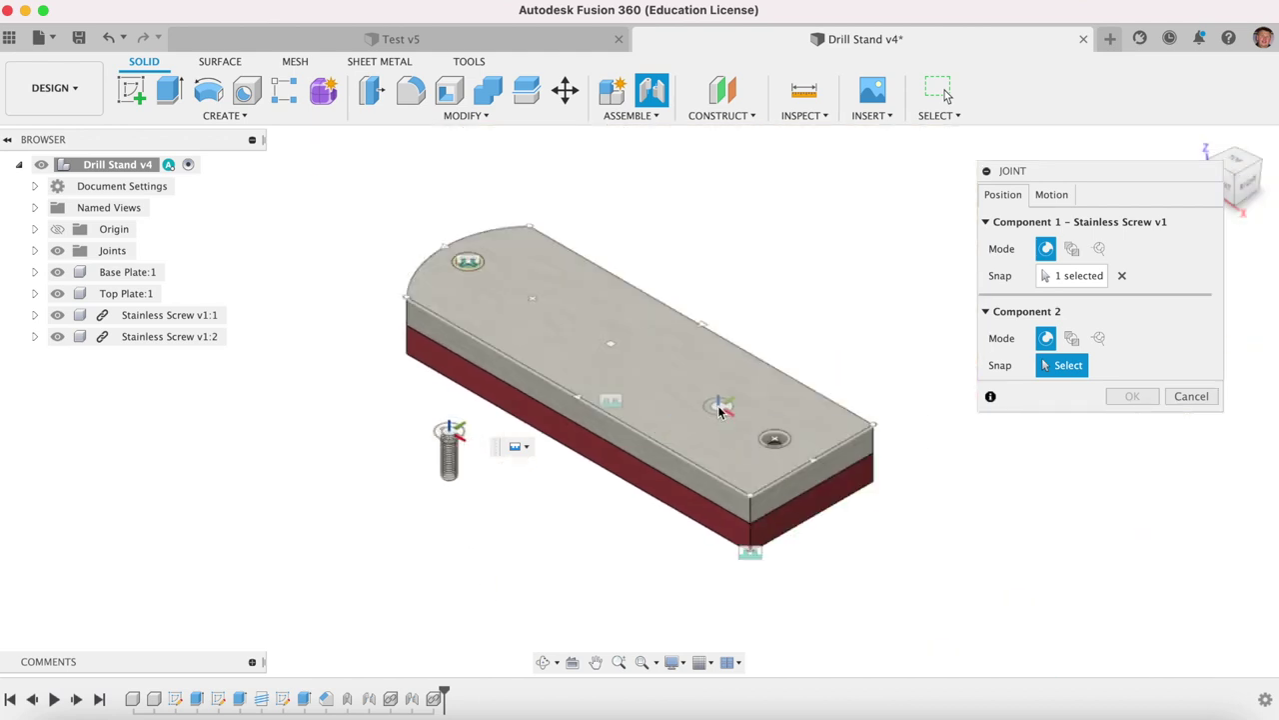
pyautogui.scroll(3, 735, 436)
pyautogui.scroll(2, 735, 436)
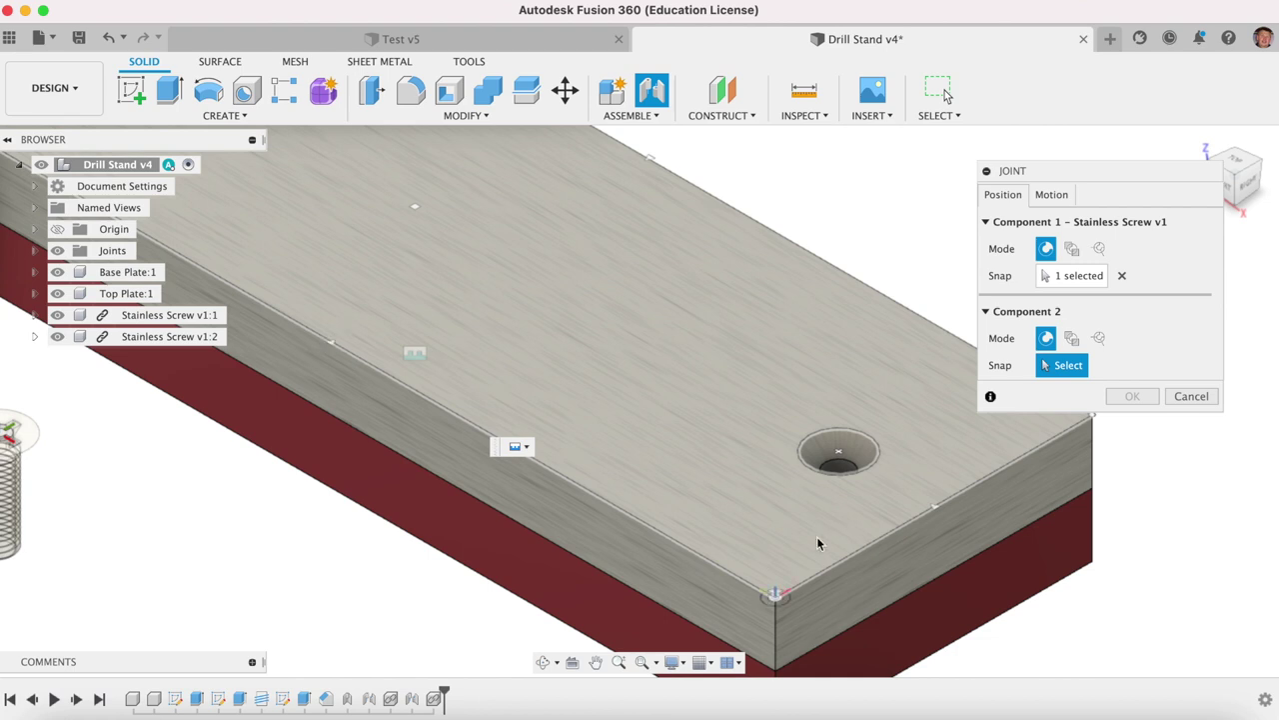
pyautogui.click(839, 456)
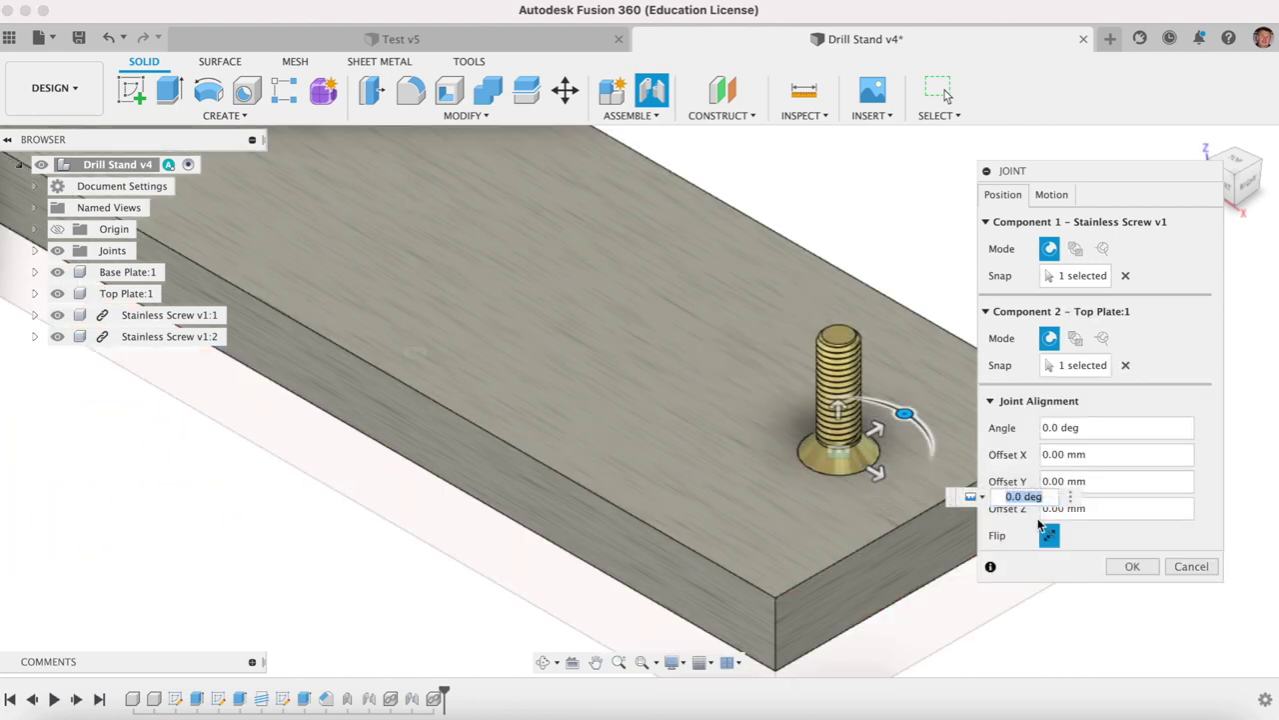
pyautogui.click(1047, 535)
pyautogui.click(1117, 565)
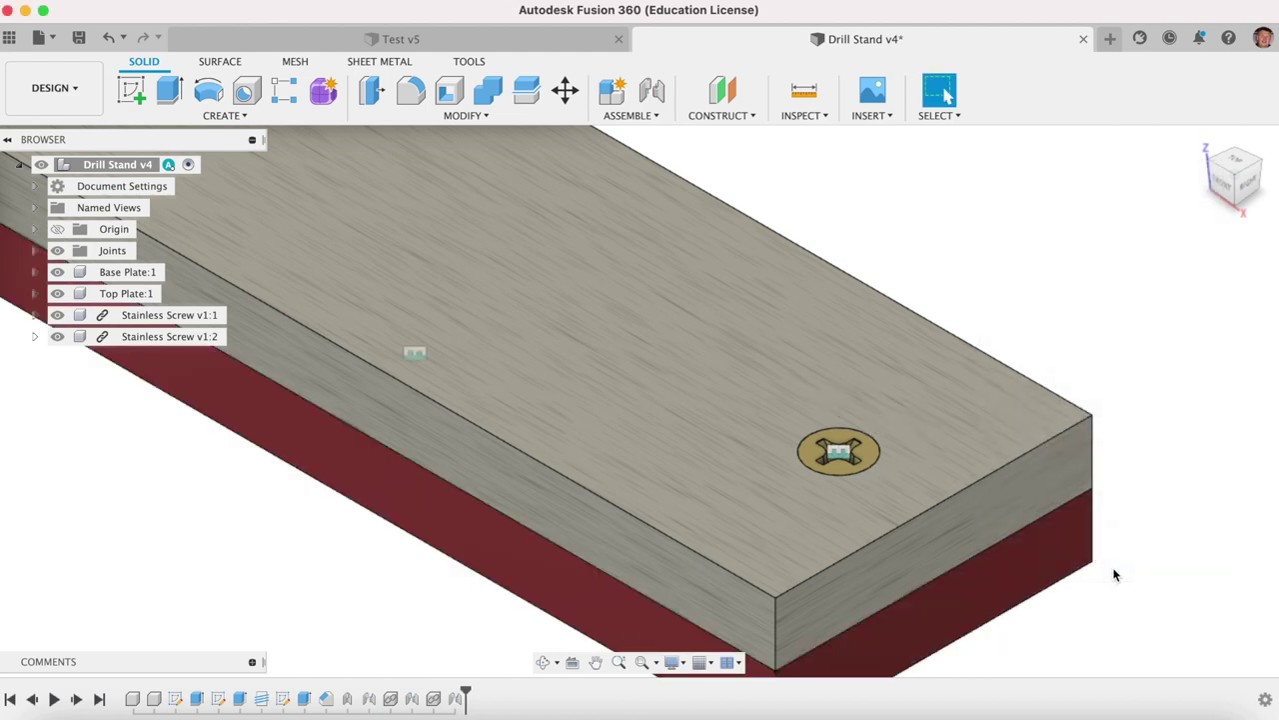
pyautogui.click(1199, 145)
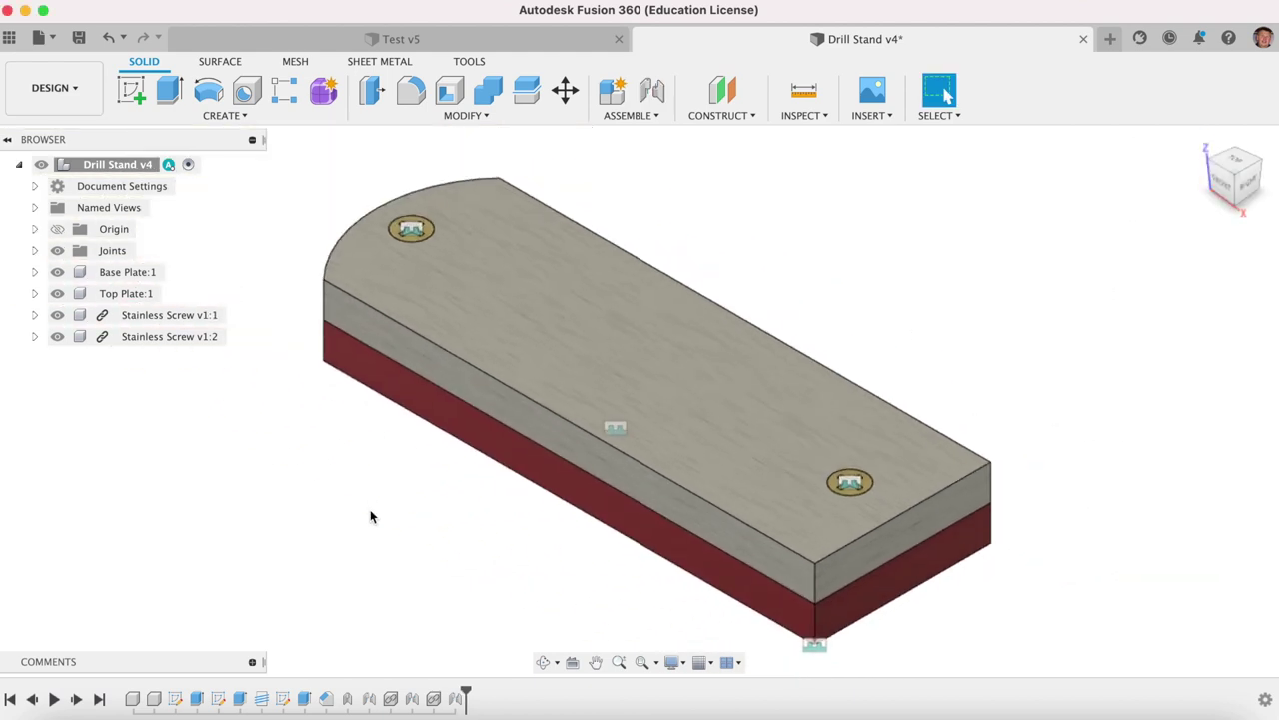
# Save the drill stand as version 5 with the default description
pyautogui.click(78, 38)
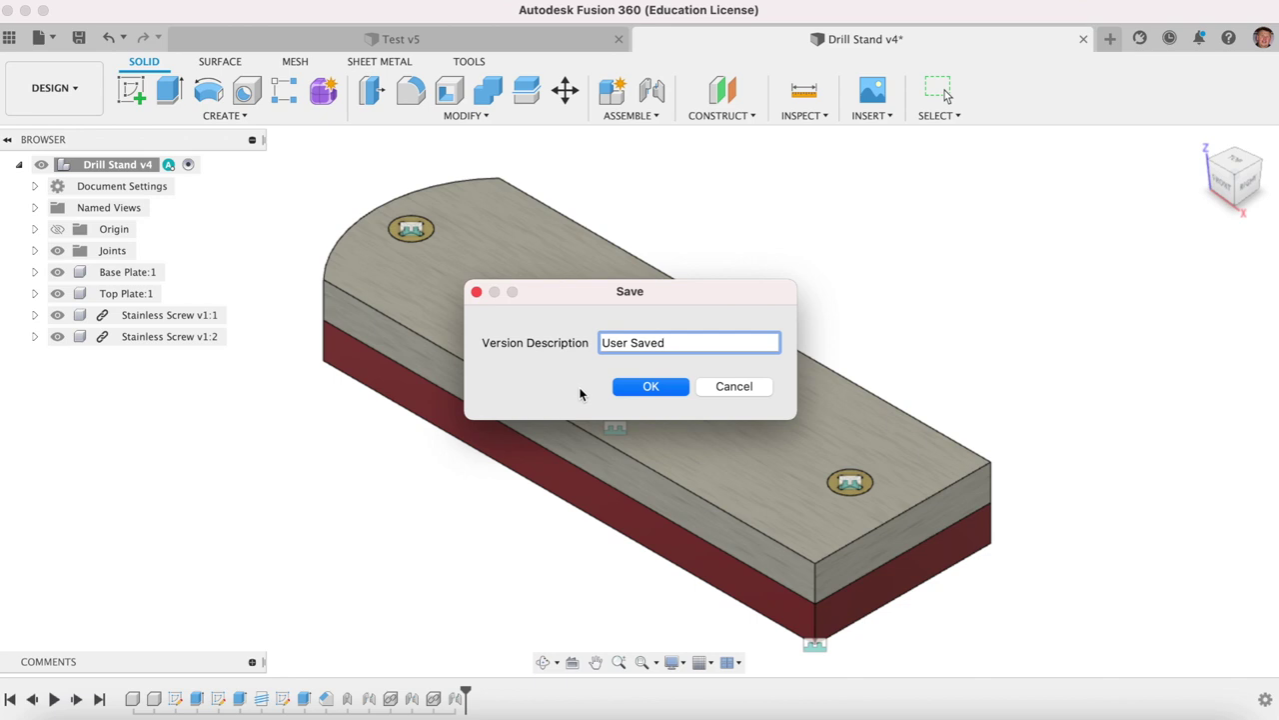
pyautogui.click(650, 386)
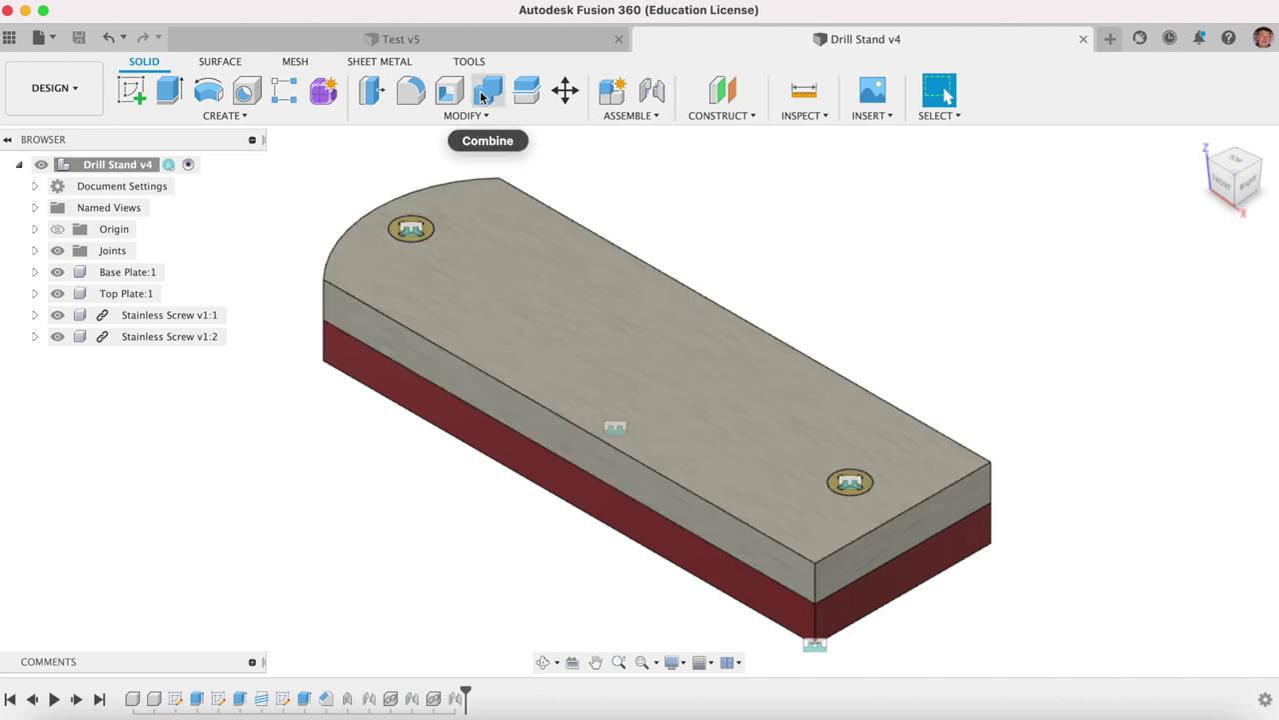
pyautogui.click(460, 38)
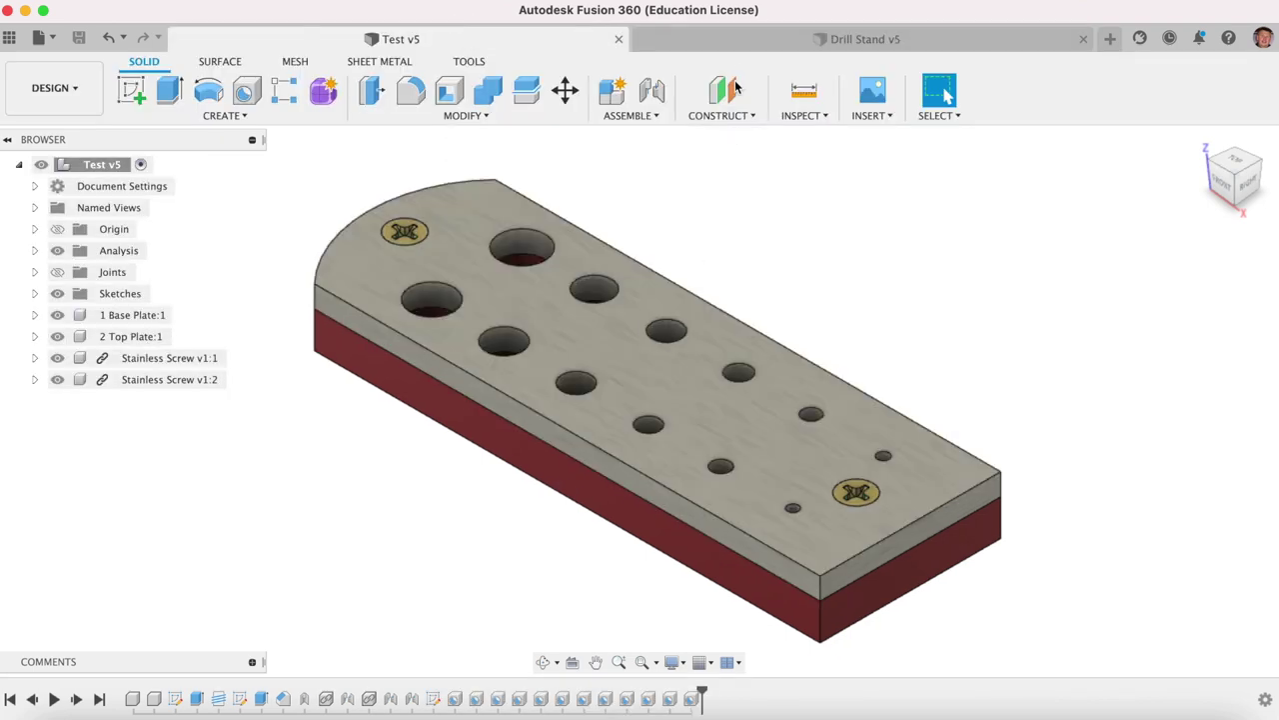
pyautogui.click(747, 40)
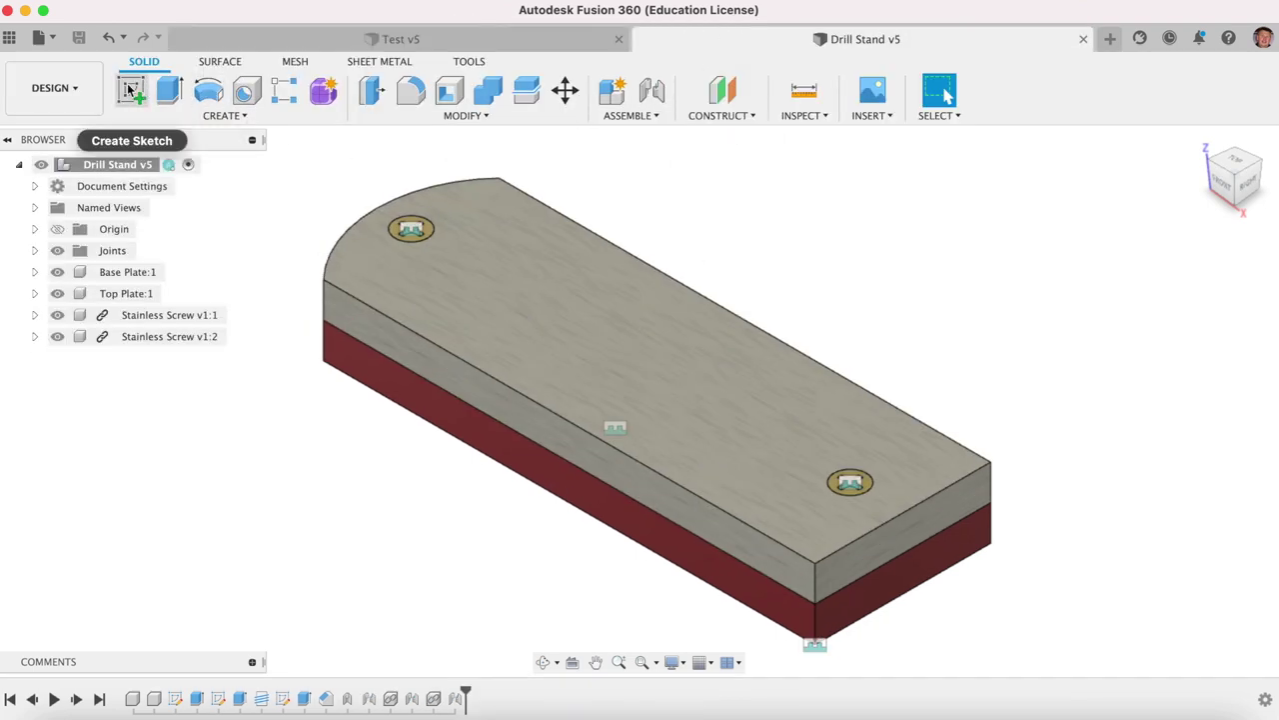
# Sketch on the plate's top face two lines from the right edge to the arc's upper and lower ends
pyautogui.click(131, 89)
pyautogui.click(477, 280)
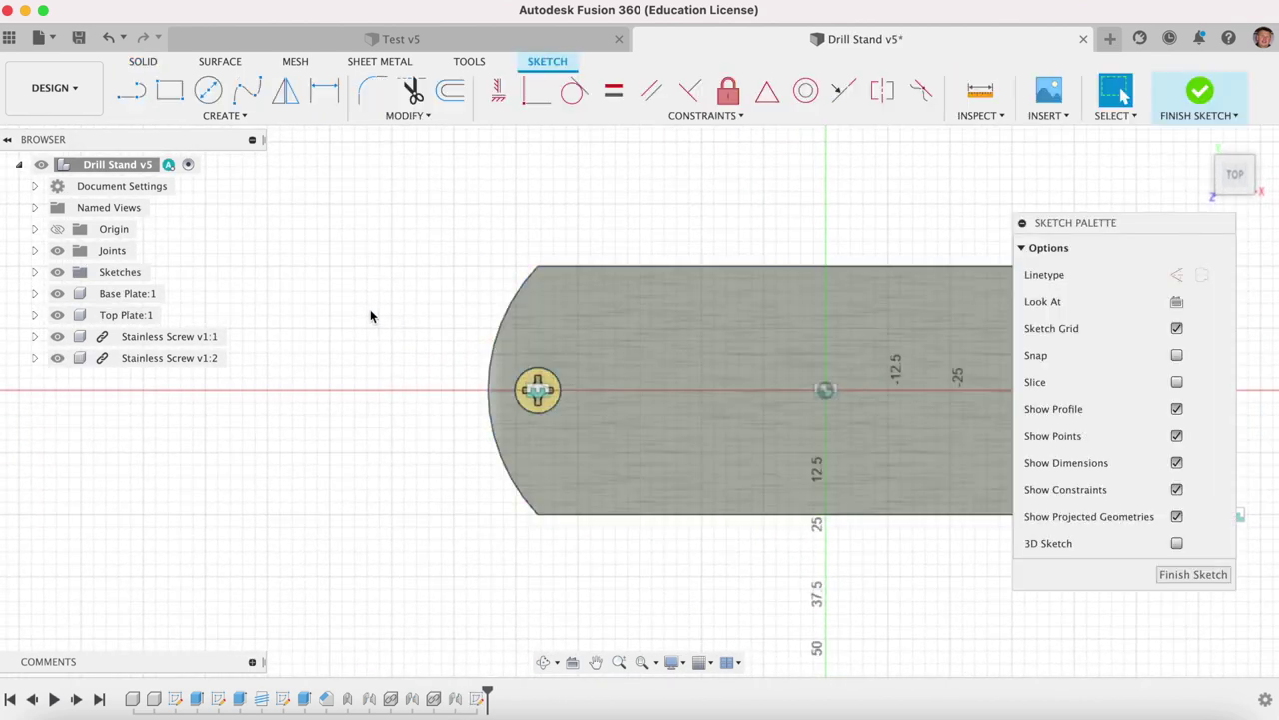
pyautogui.press('l')
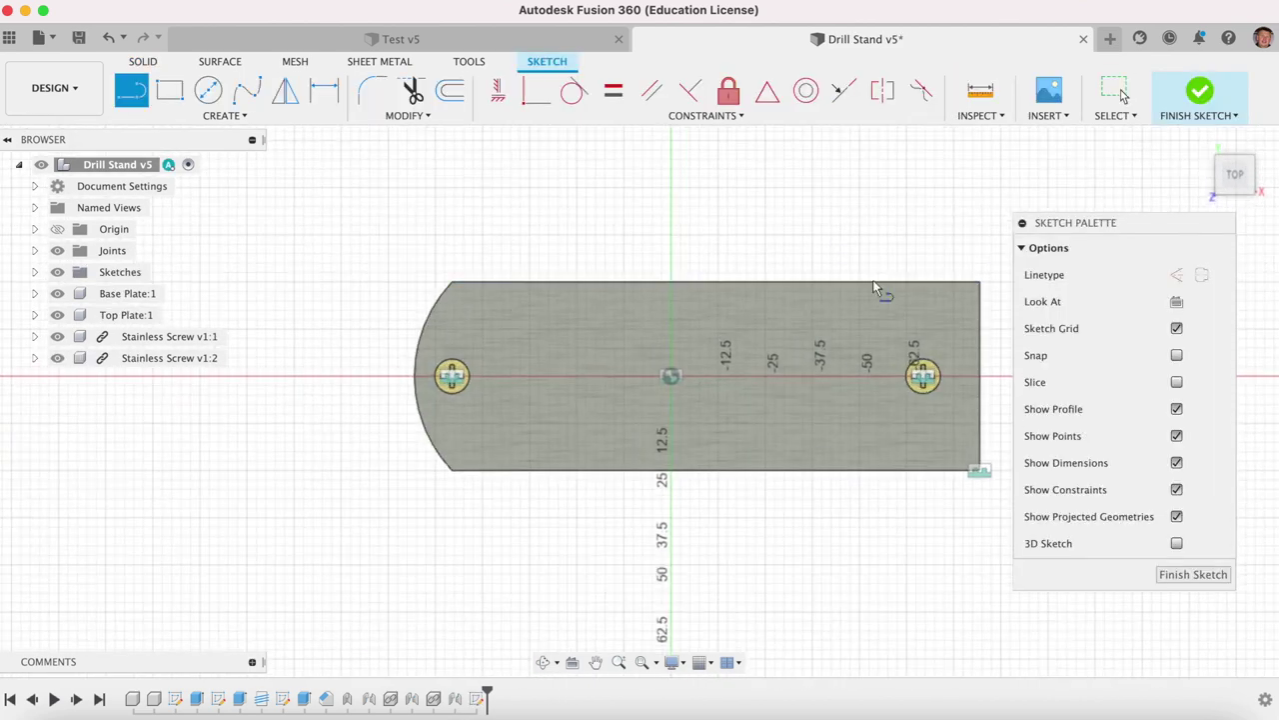
pyautogui.click(978, 324)
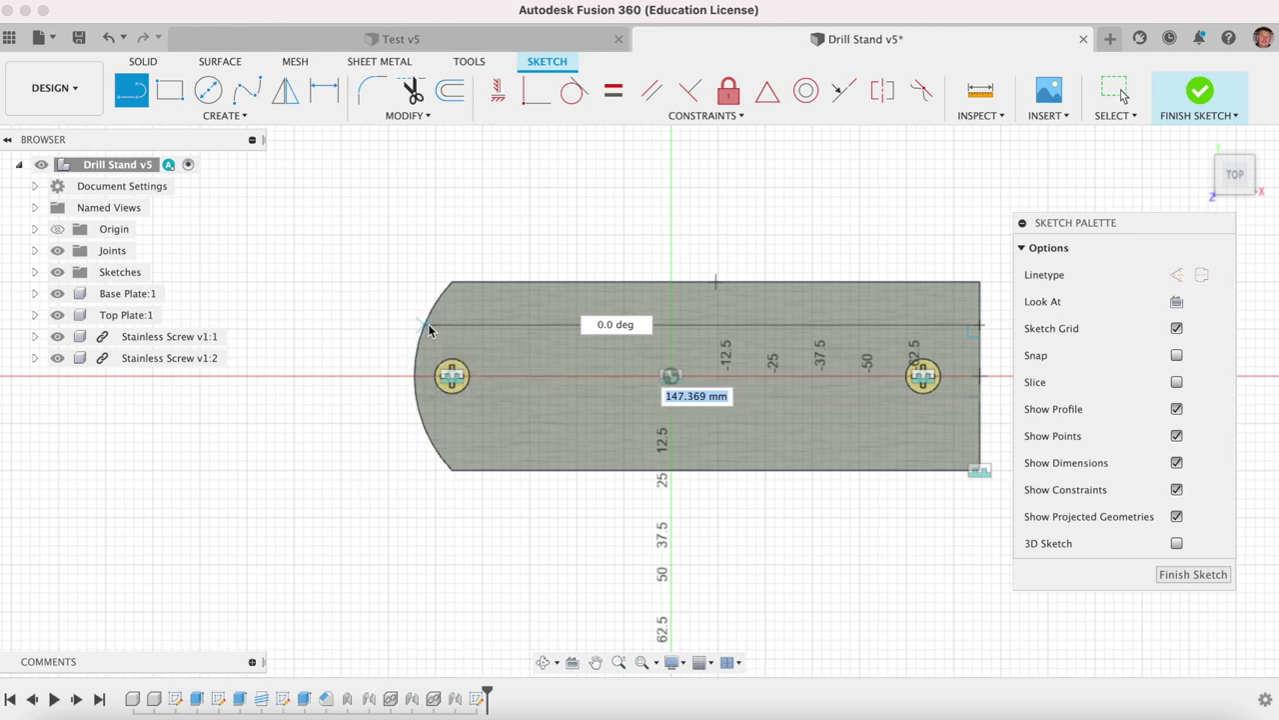
pyautogui.doubleClick(427, 323)
pyautogui.click(976, 426)
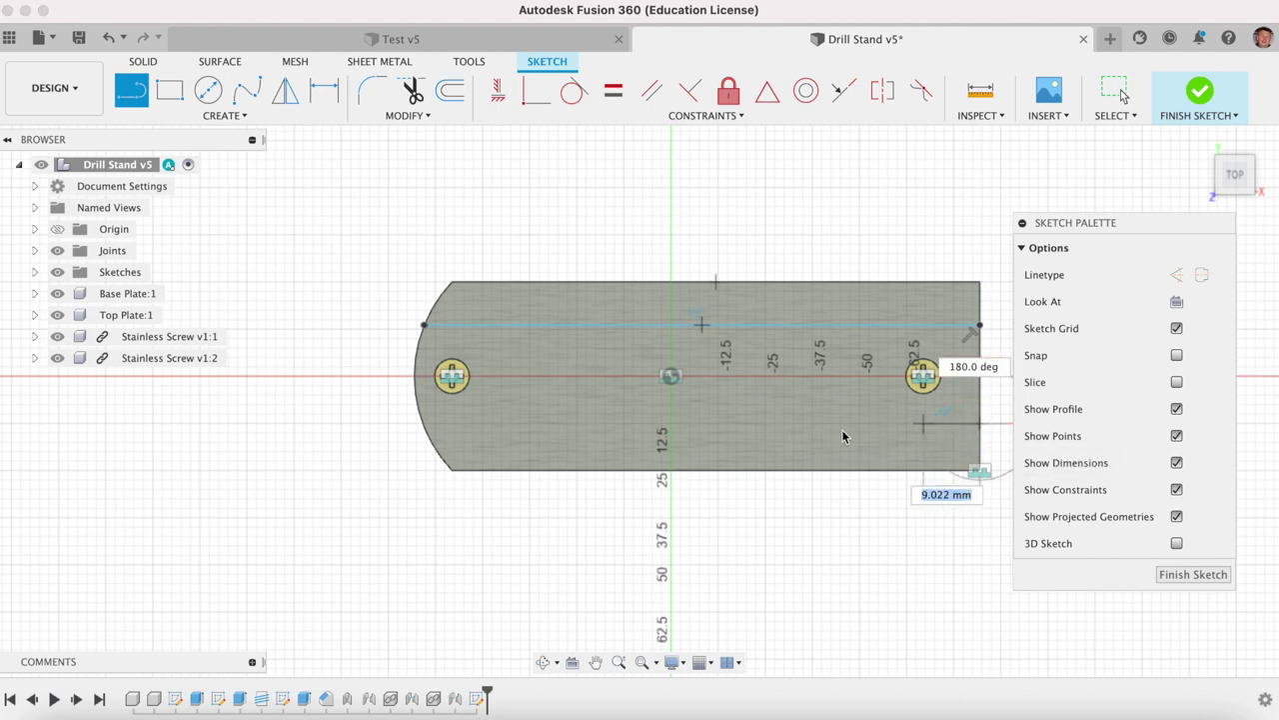
pyautogui.doubleClick(424, 424)
pyautogui.press('Escape')
# Adjust the endpoint of the lower horizontal line on the plate sketch
pyautogui.scroll(-2, 365, 387)
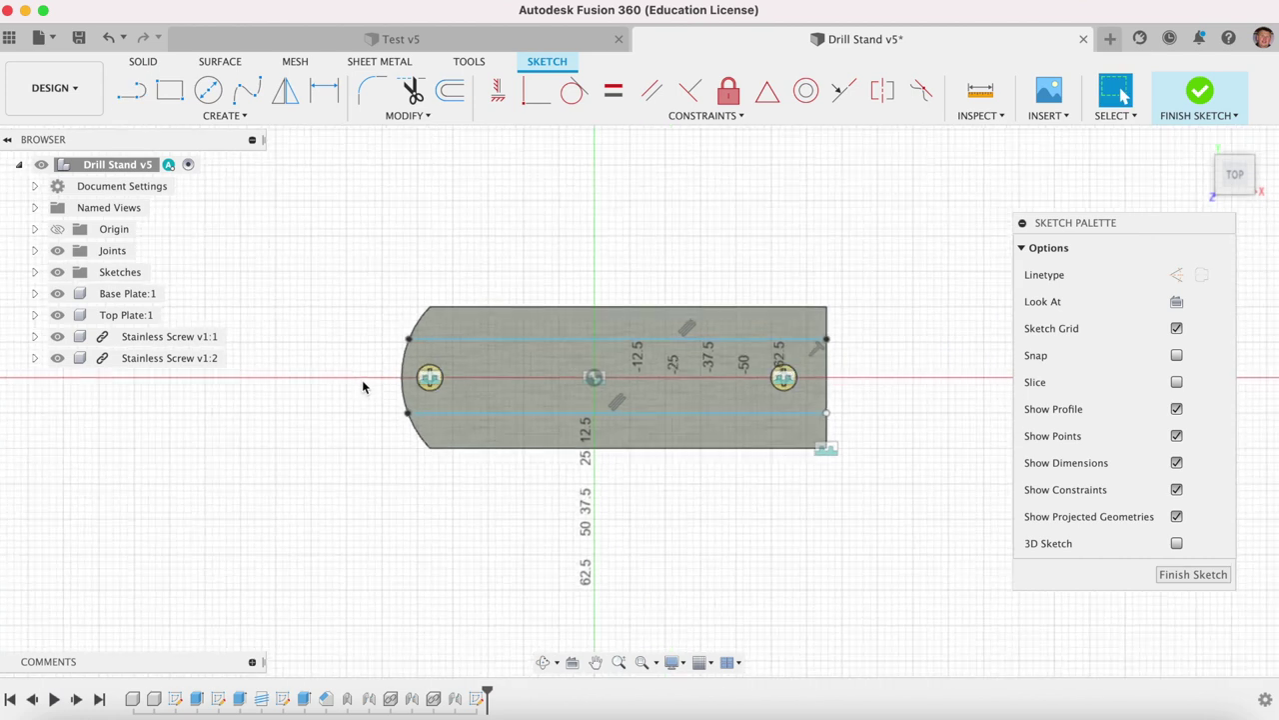
pyautogui.scroll(1, 365, 387)
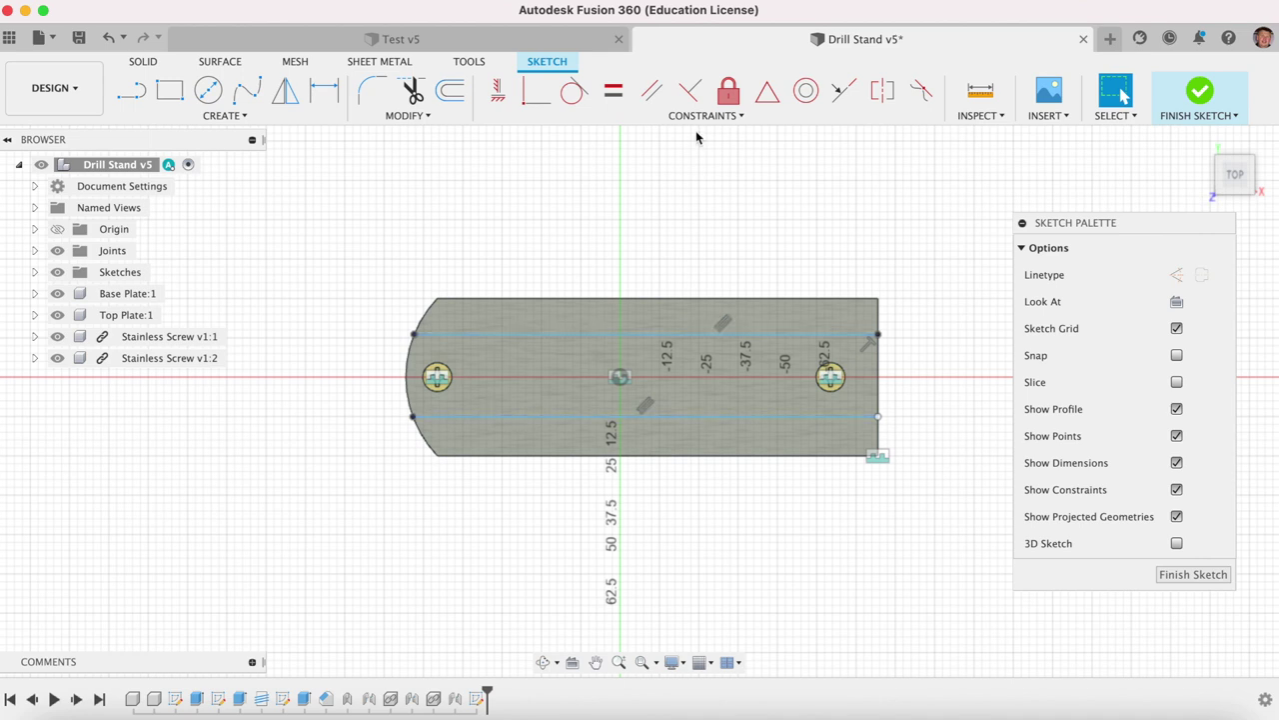
pyautogui.scroll(3, 722, 333)
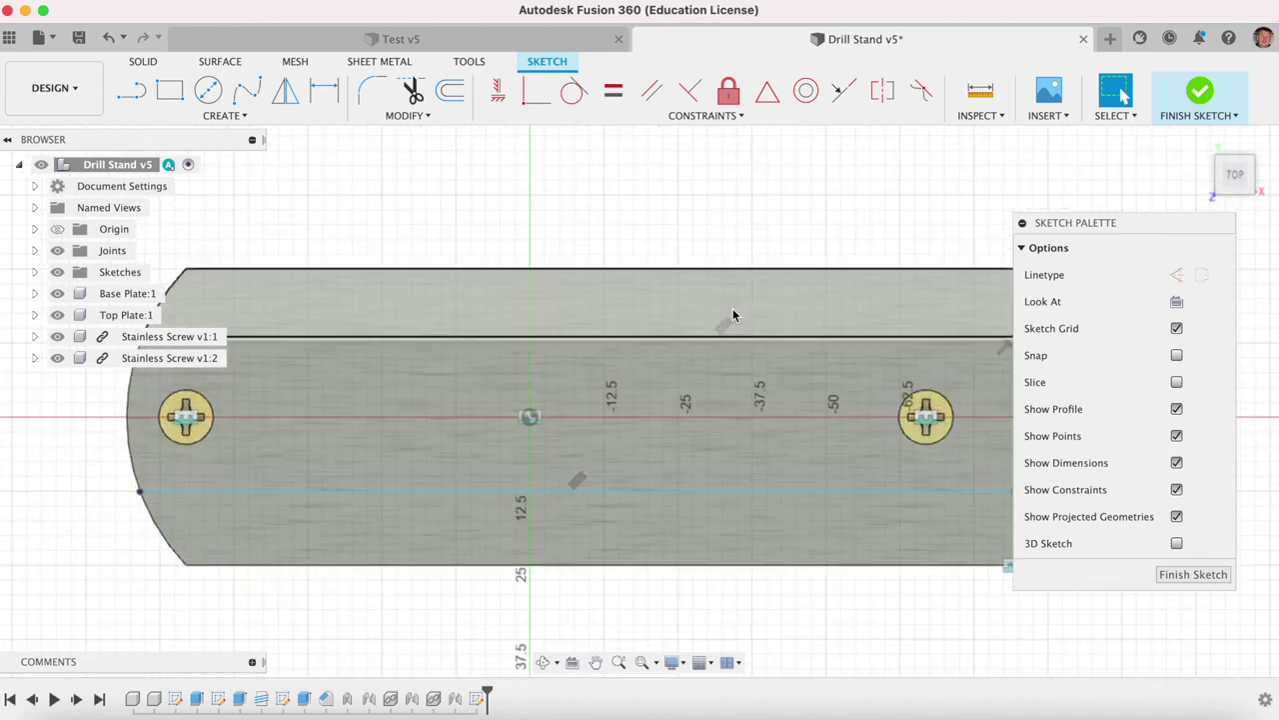
pyautogui.scroll(-3, 582, 469)
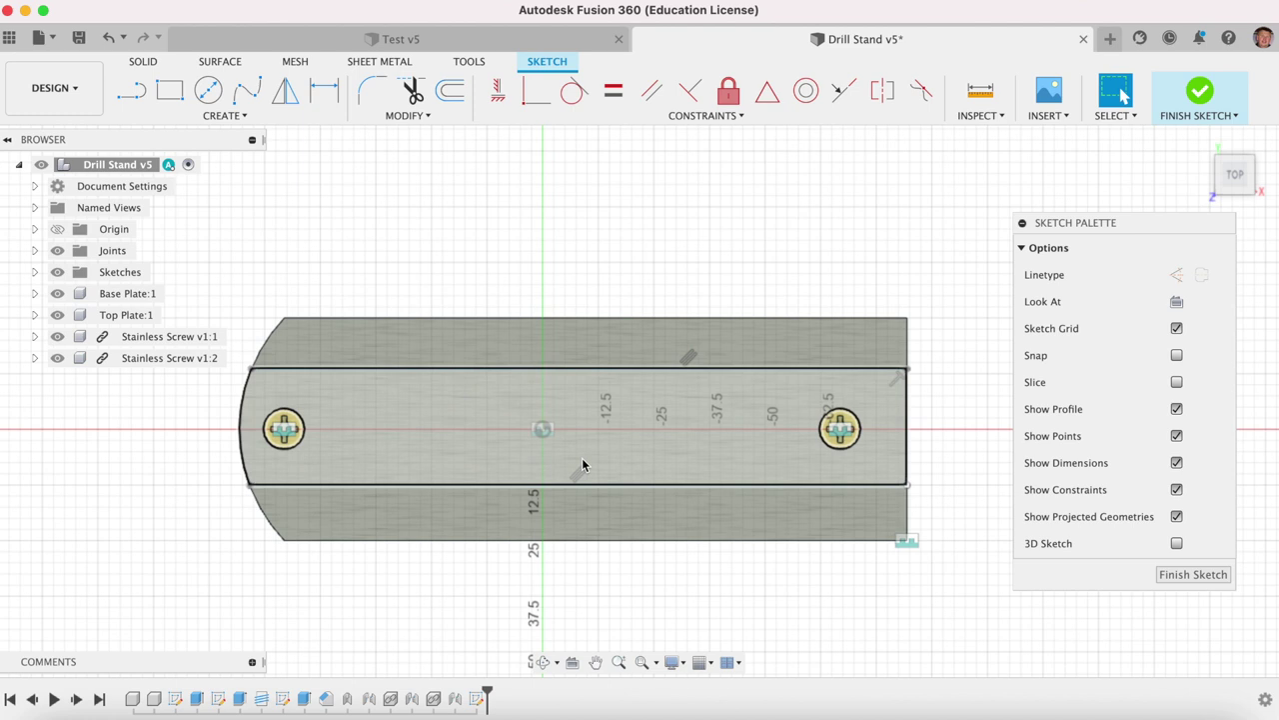
pyautogui.moveTo(824, 488)
pyautogui.mouseDown()
pyautogui.moveTo(828, 452)
pyautogui.moveTo(828, 483)
pyautogui.mouseUp()
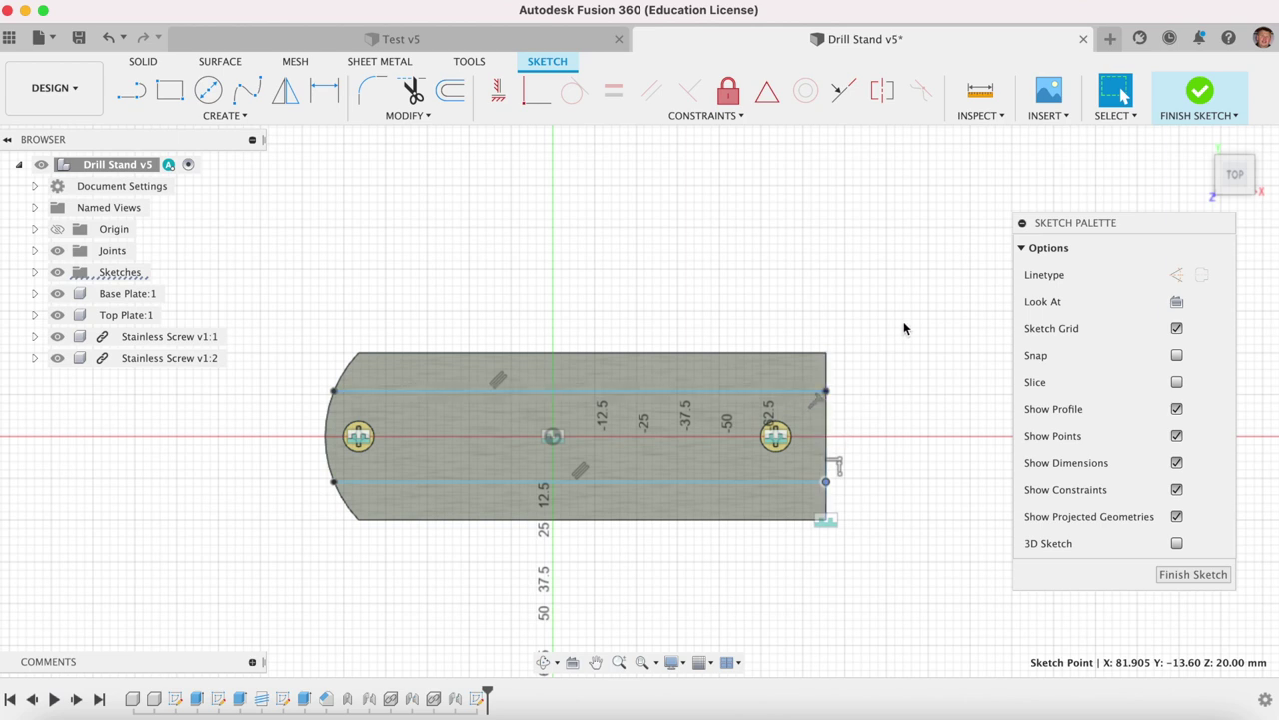
# Dimension the upper line 12.5 mm below the plate's top edge and 37.5 mm above the lower line
pyautogui.press('d')
pyautogui.click(794, 350)
pyautogui.click(808, 391)
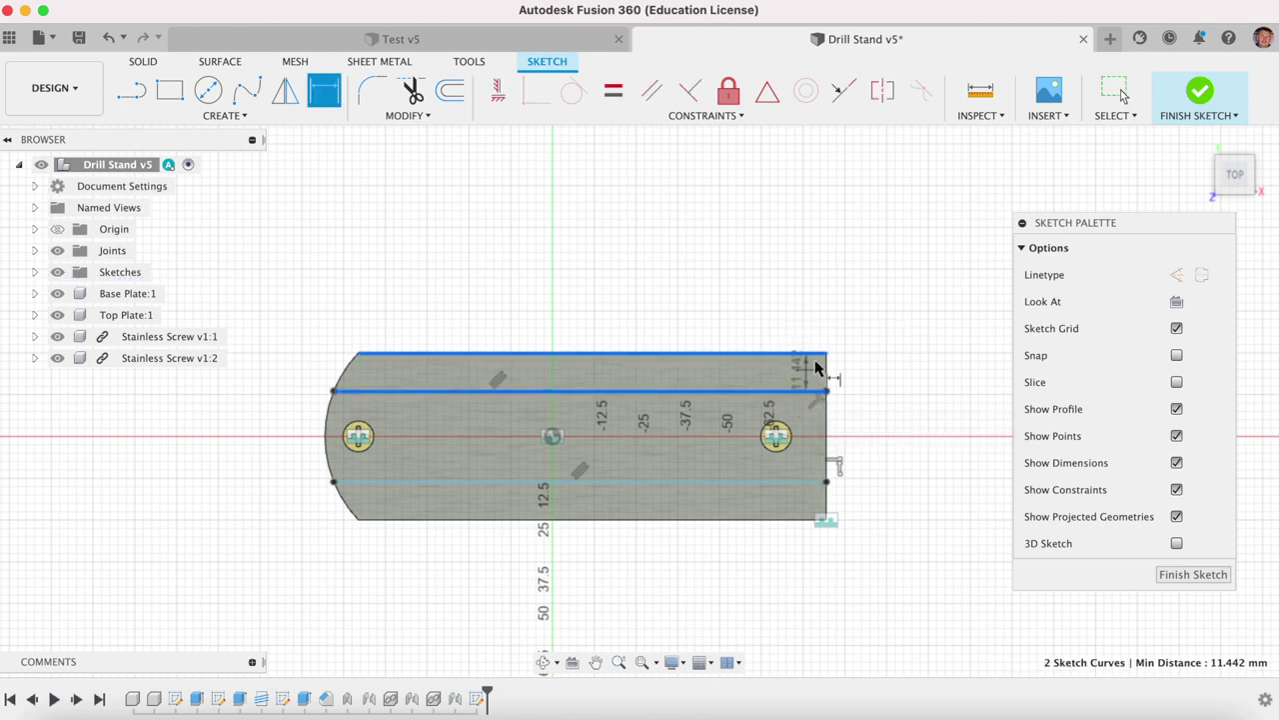
pyautogui.click(866, 368)
pyautogui.write('12')
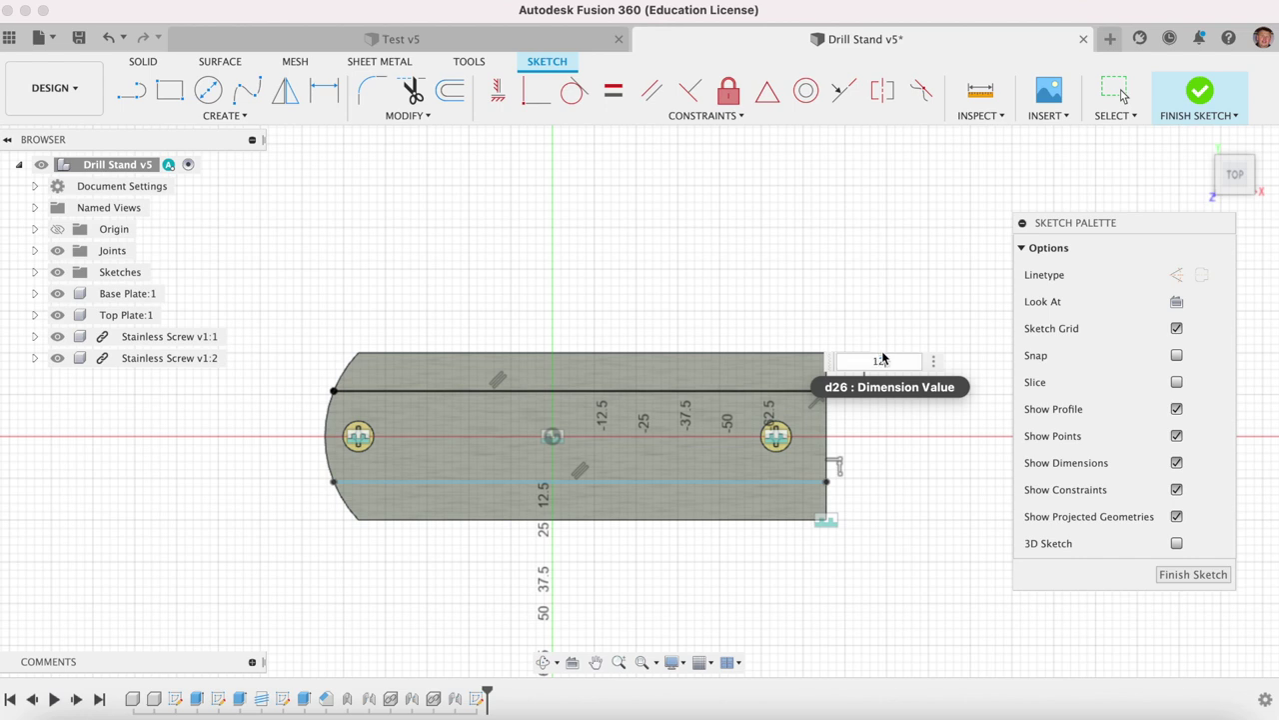
pyautogui.write('.5')
pyautogui.press('Return')
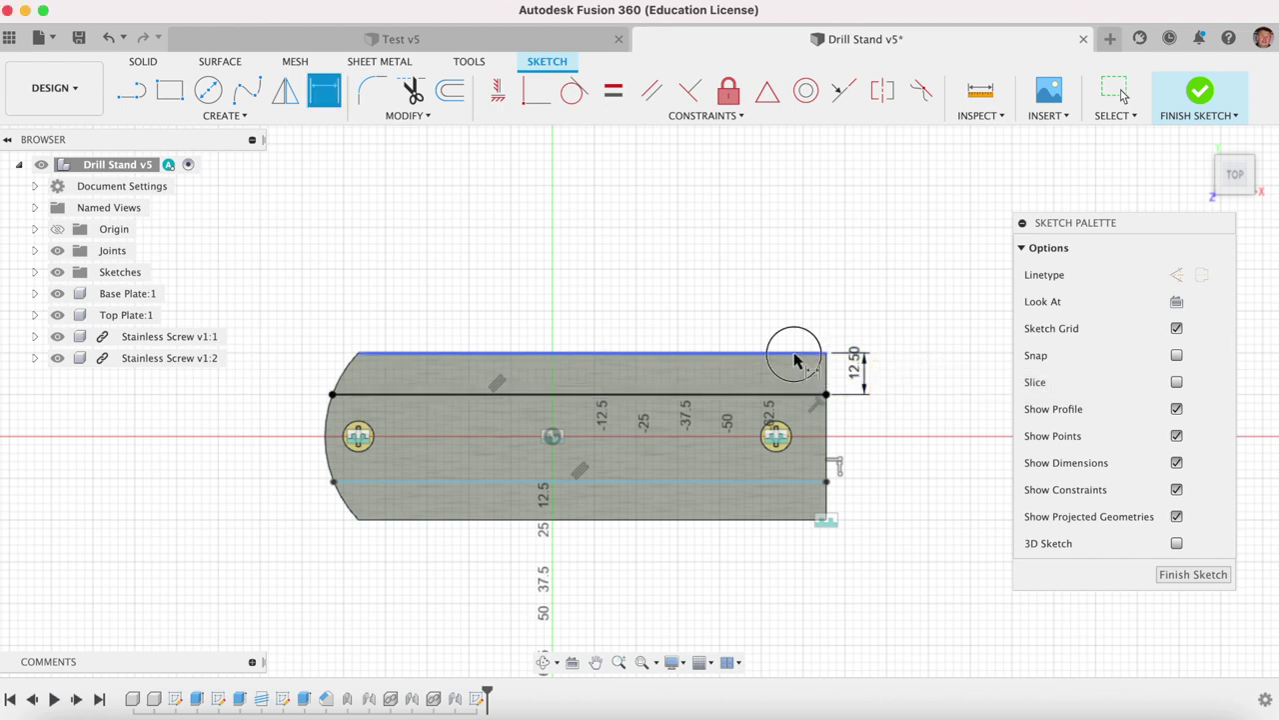
pyautogui.click(793, 354)
pyautogui.click(807, 483)
pyautogui.click(913, 420)
pyautogui.write('37.5')
pyautogui.press('Return')
pyautogui.press('Escape')
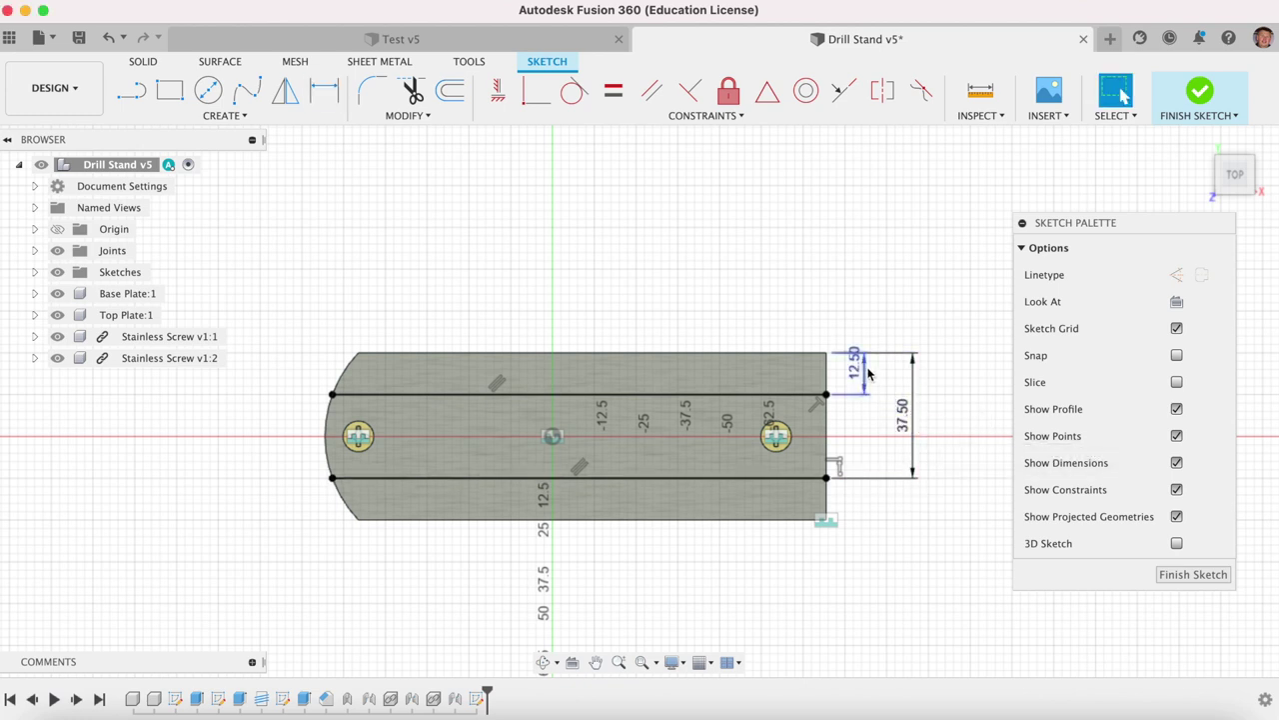
# Convert both horizontal lines to dashed construction lines with X
pyautogui.click(864, 376)
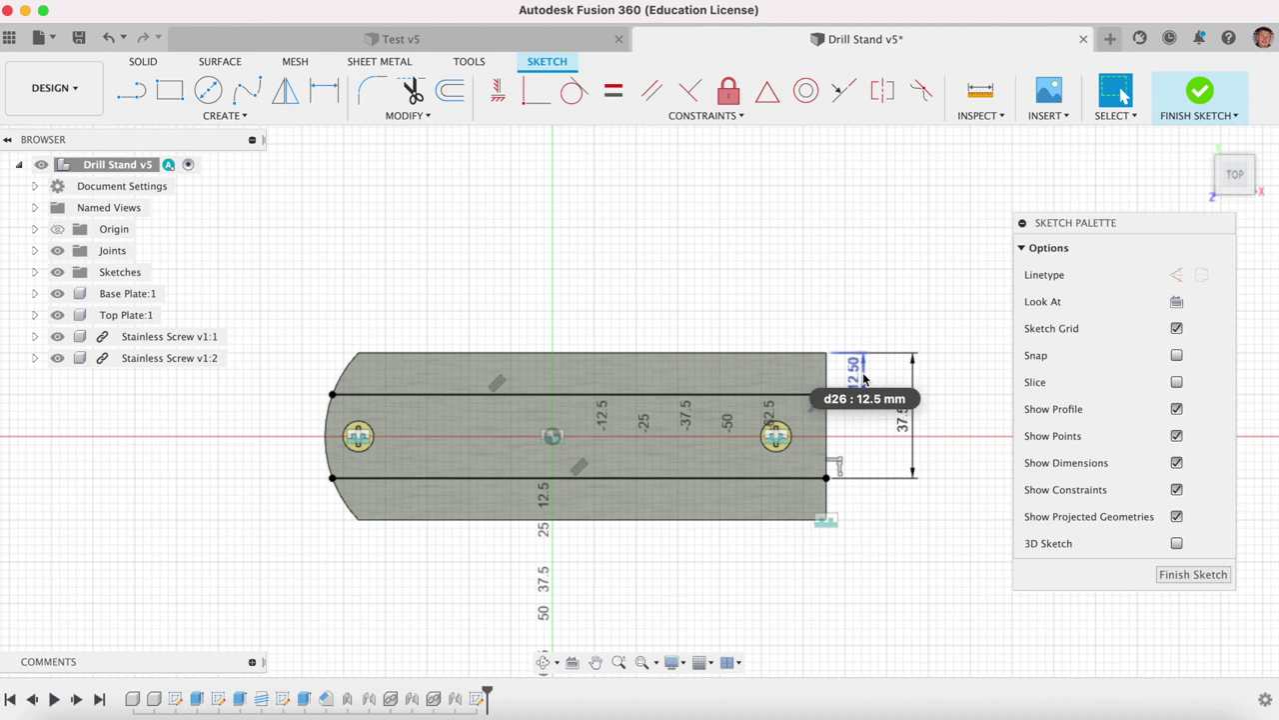
pyautogui.click(640, 396)
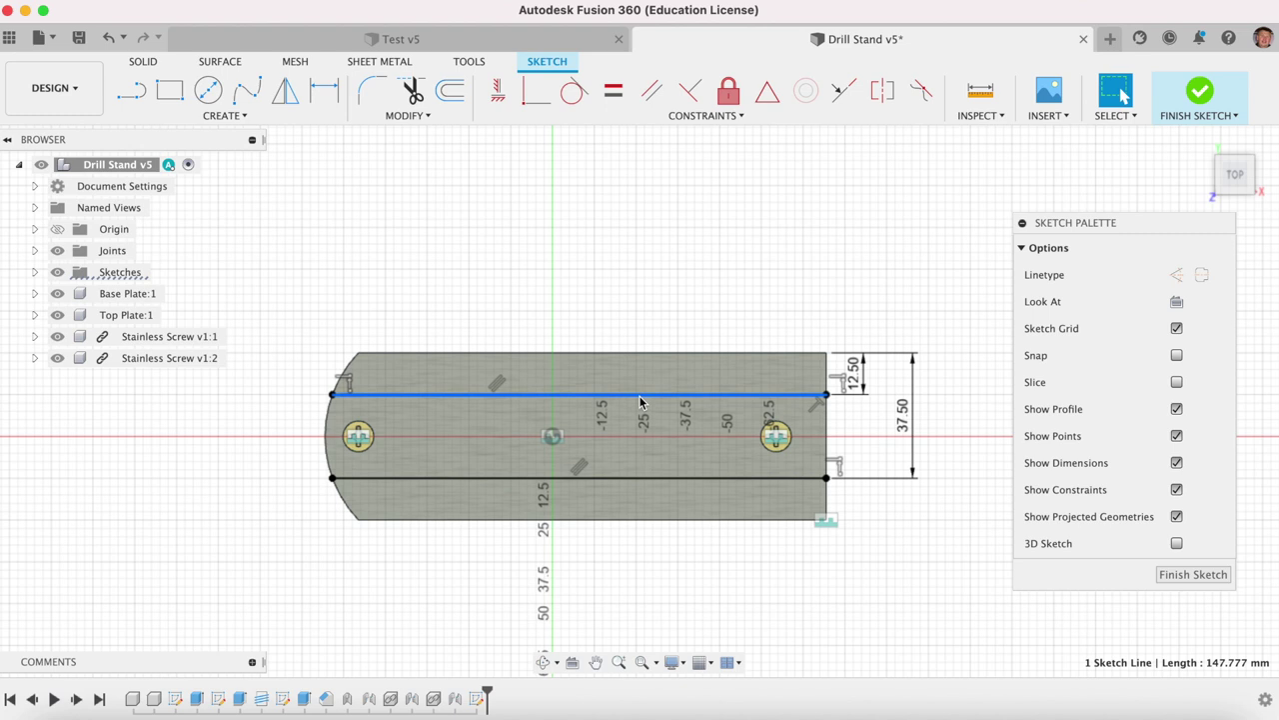
pyautogui.press('x')
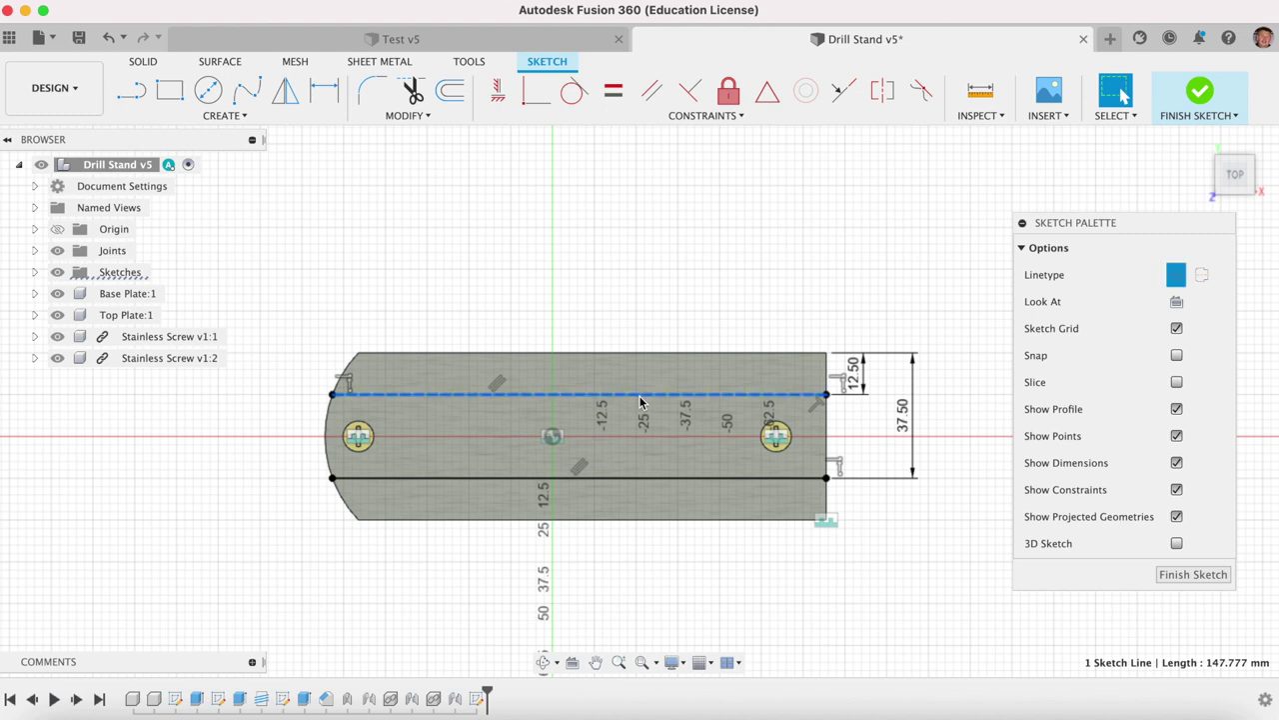
pyautogui.click(651, 479)
pyautogui.press('x')
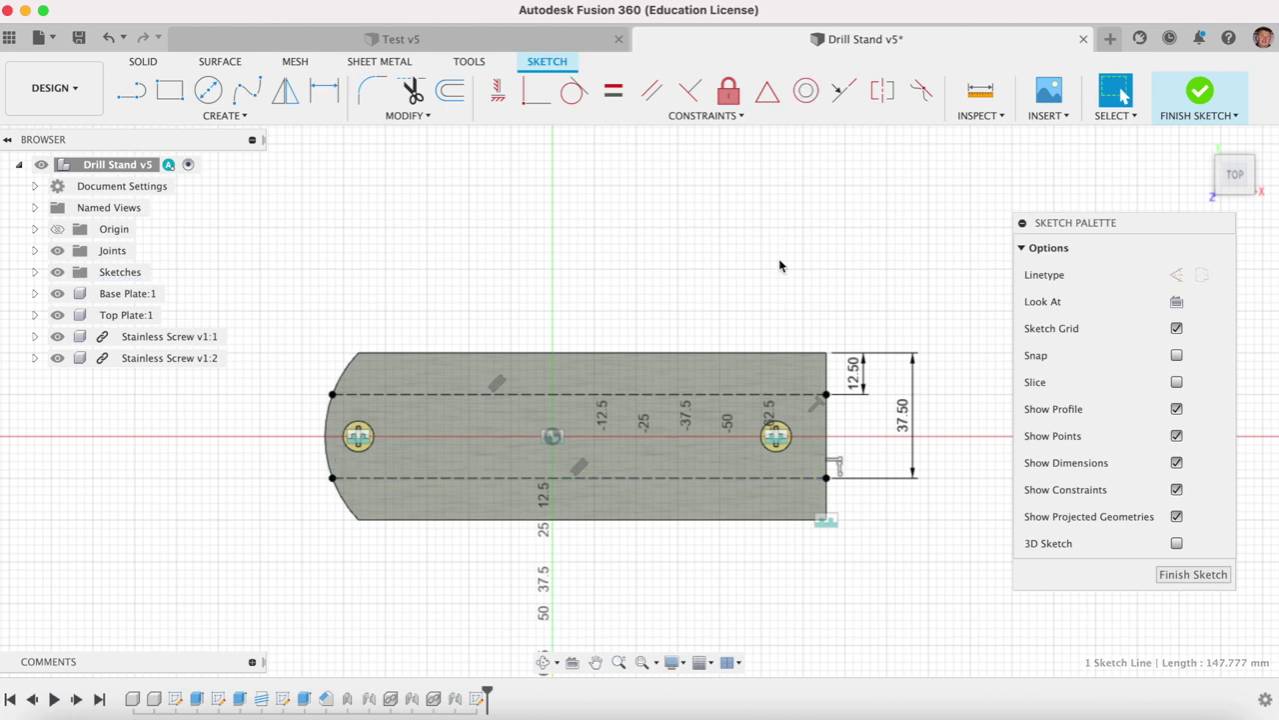
pyautogui.click(779, 258)
pyautogui.click(736, 396)
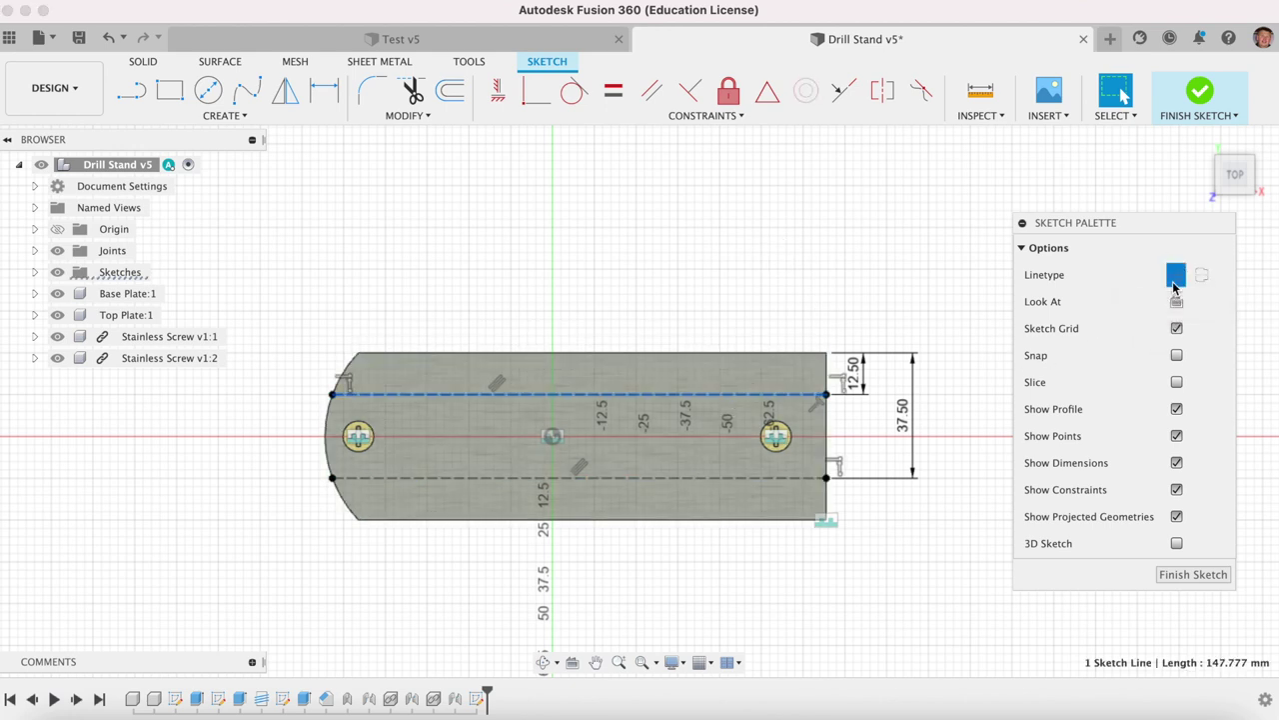
pyautogui.click(815, 220)
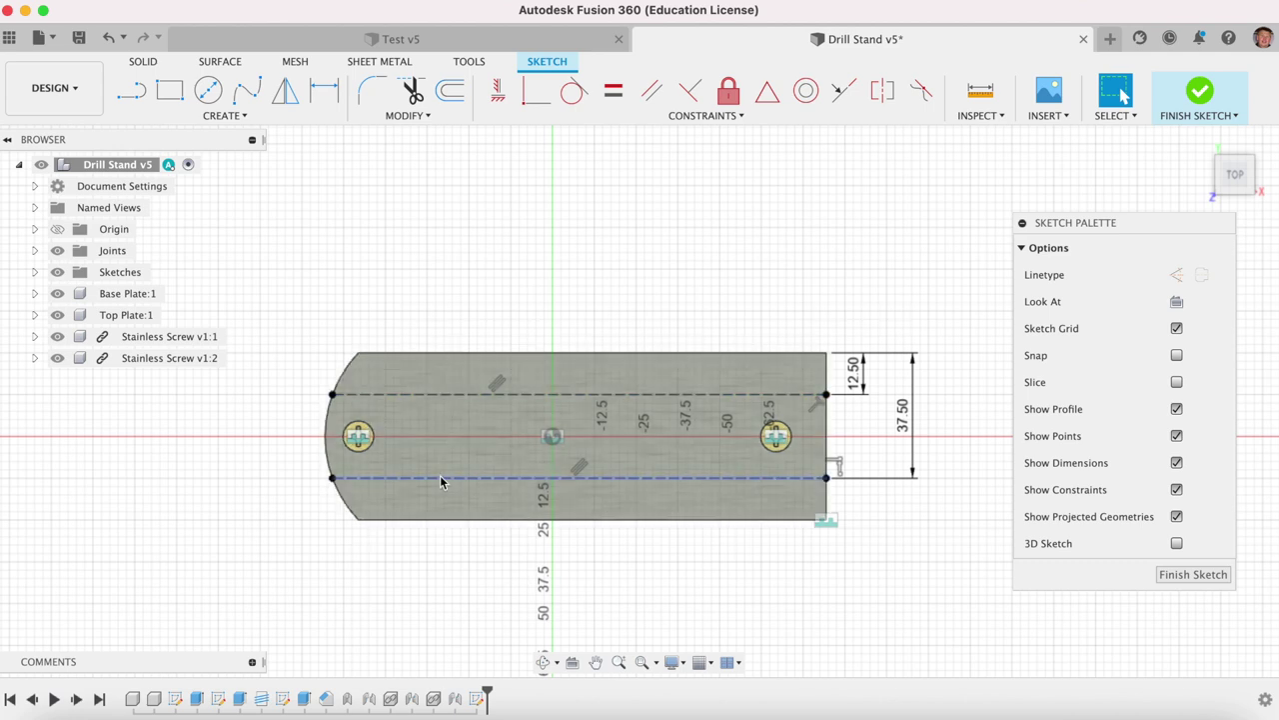
# Place three sketch points along the upper construction line
pyautogui.click(238, 116)
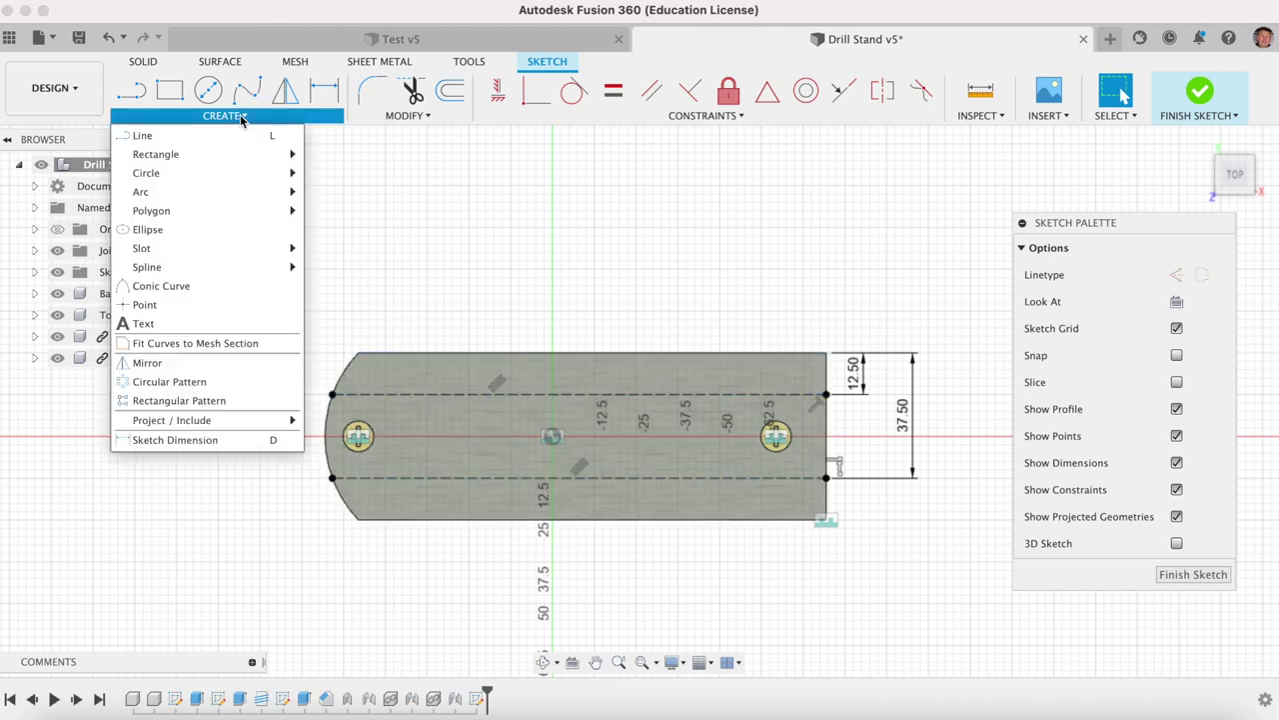
pyautogui.click(186, 305)
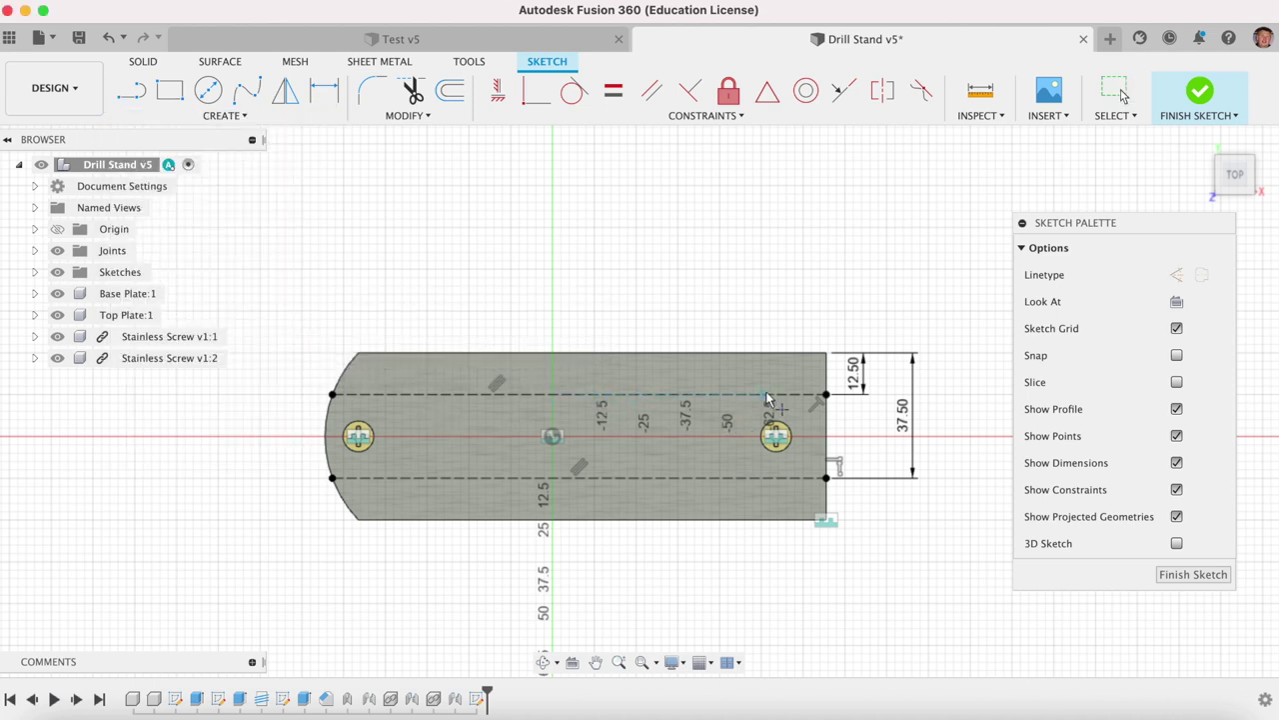
pyautogui.click(714, 394)
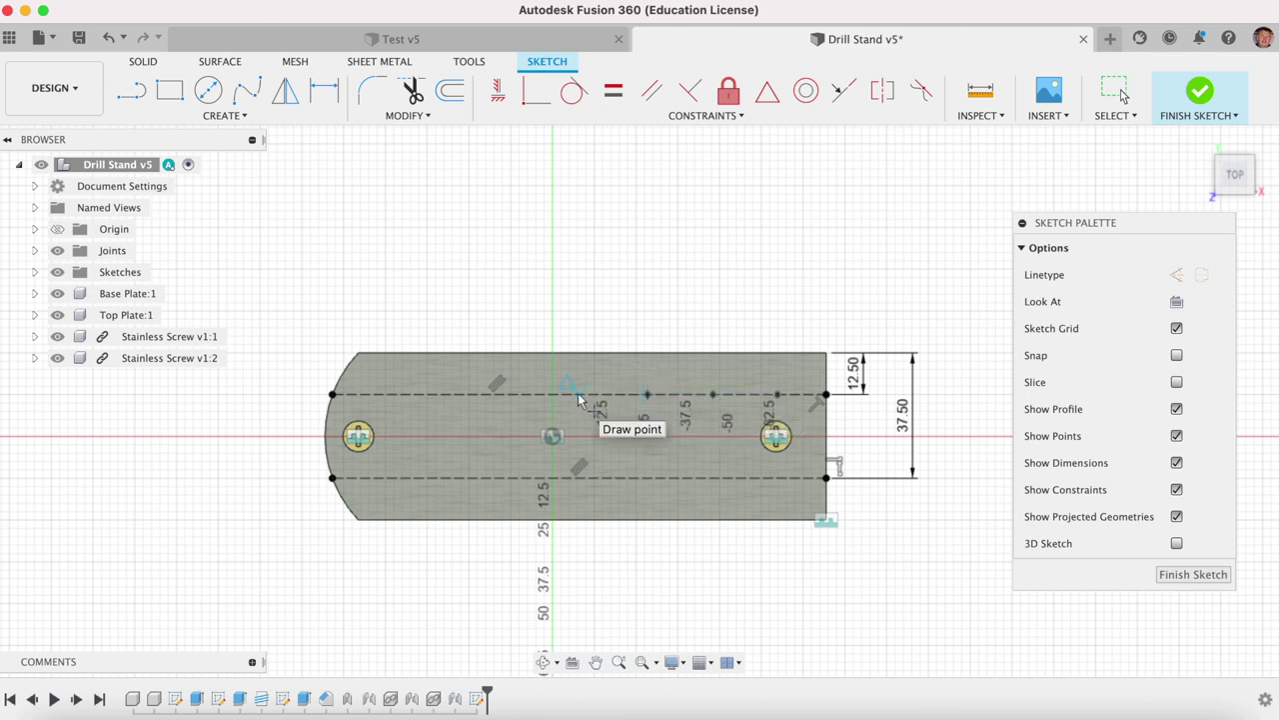
pyautogui.scroll(2, 573, 400)
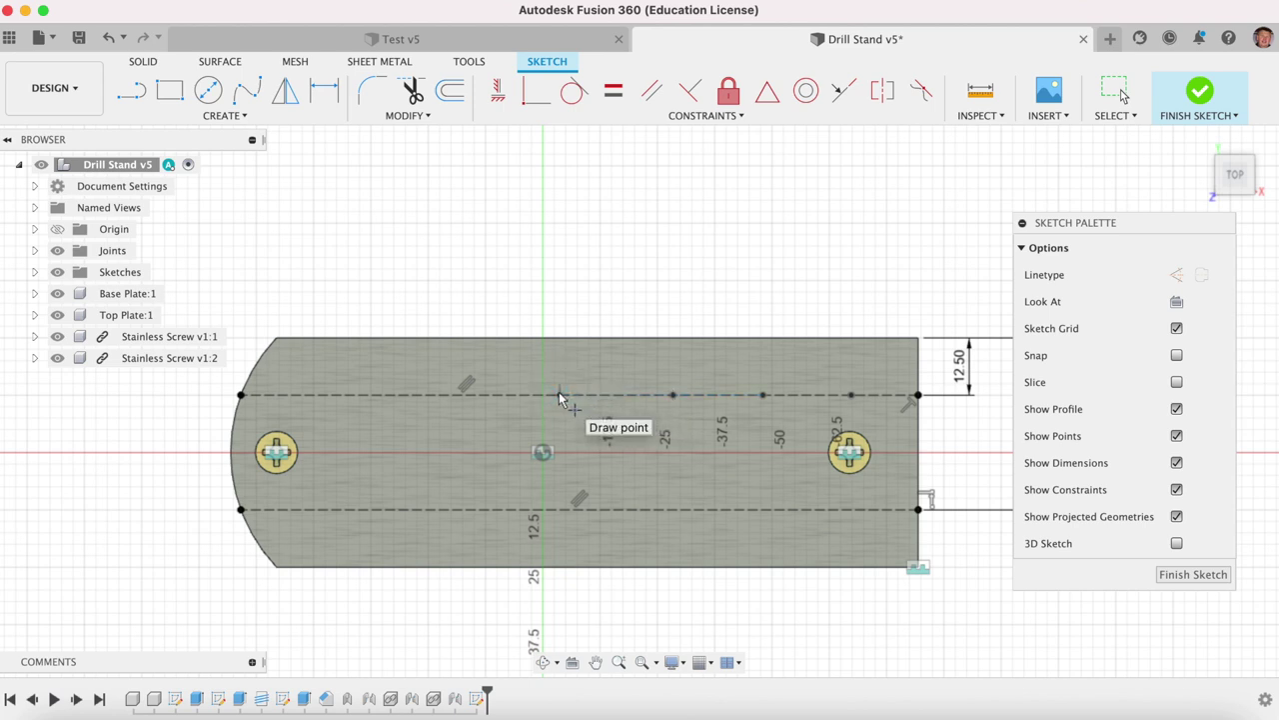
pyautogui.click(559, 395)
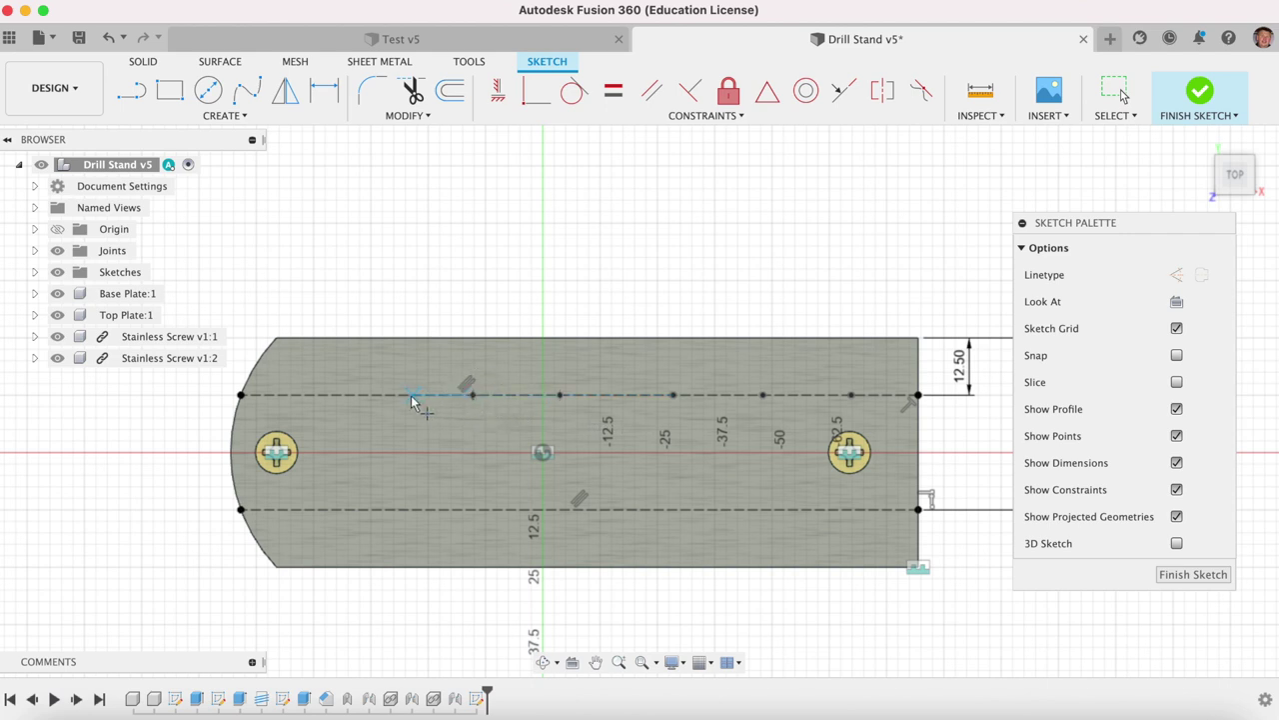
pyautogui.click(369, 395)
# Add four sketch points along the lower construction line
pyautogui.click(368, 510)
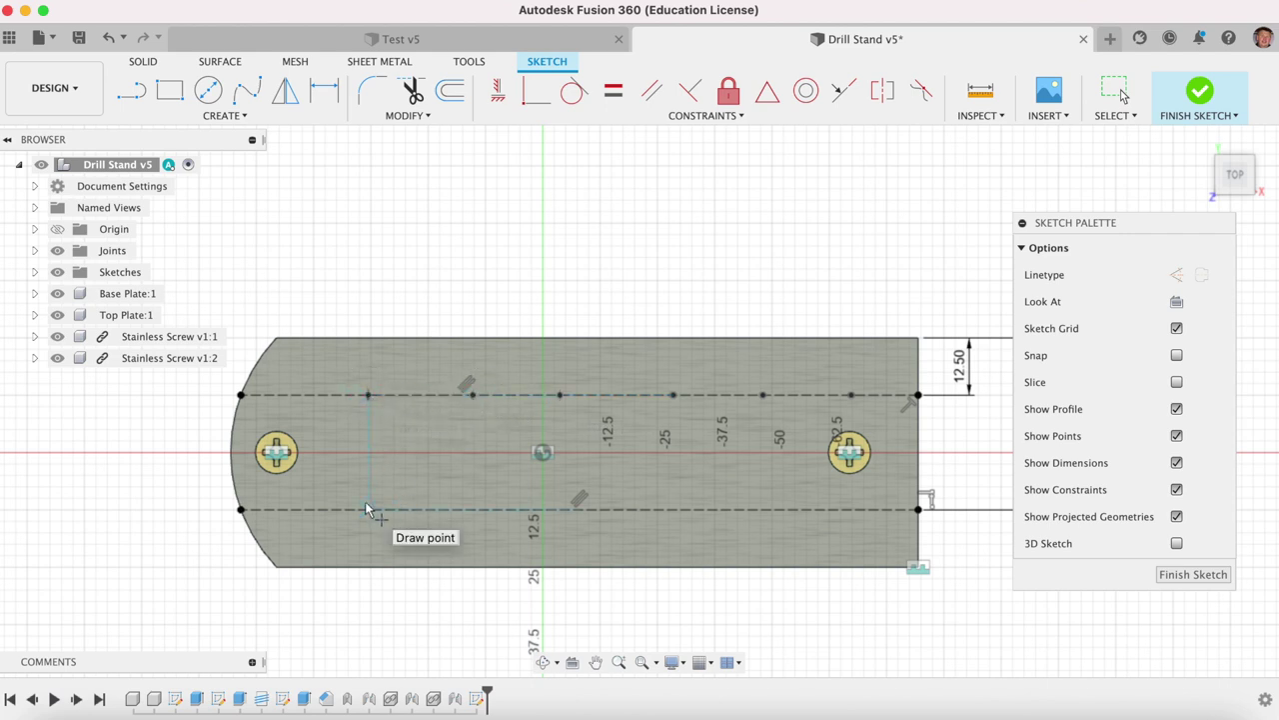
pyautogui.click(474, 510)
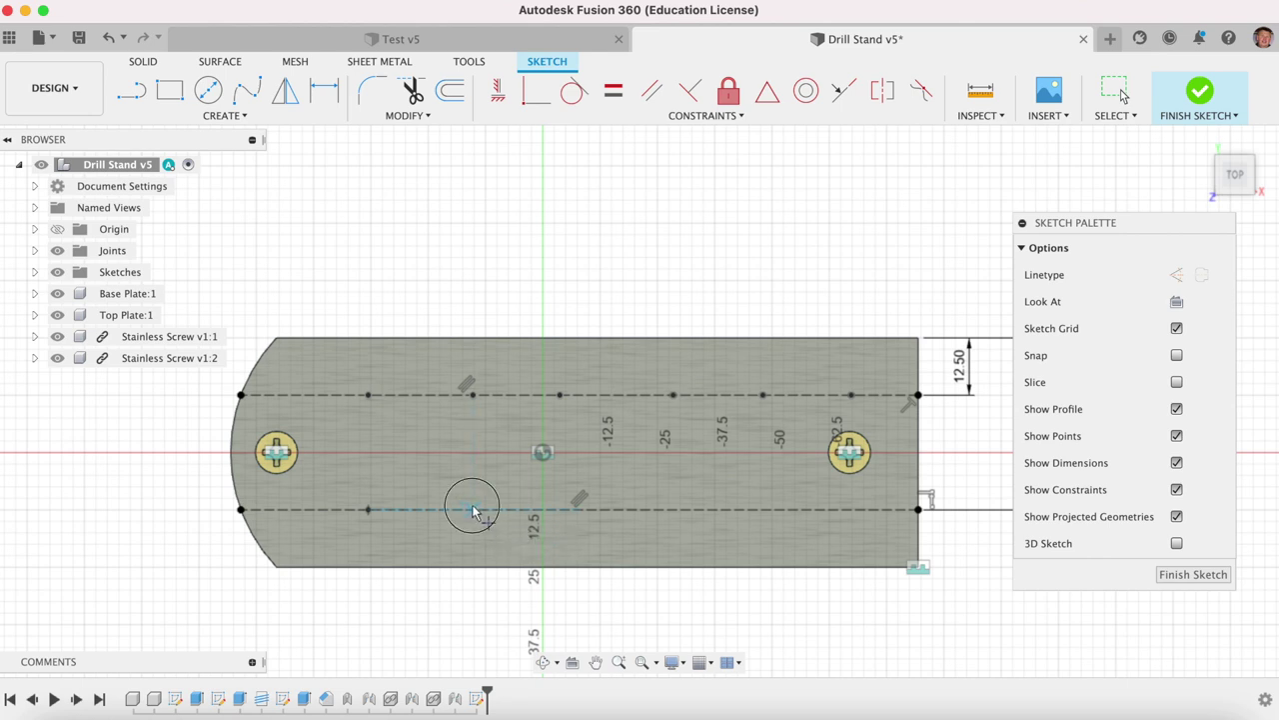
pyautogui.click(561, 511)
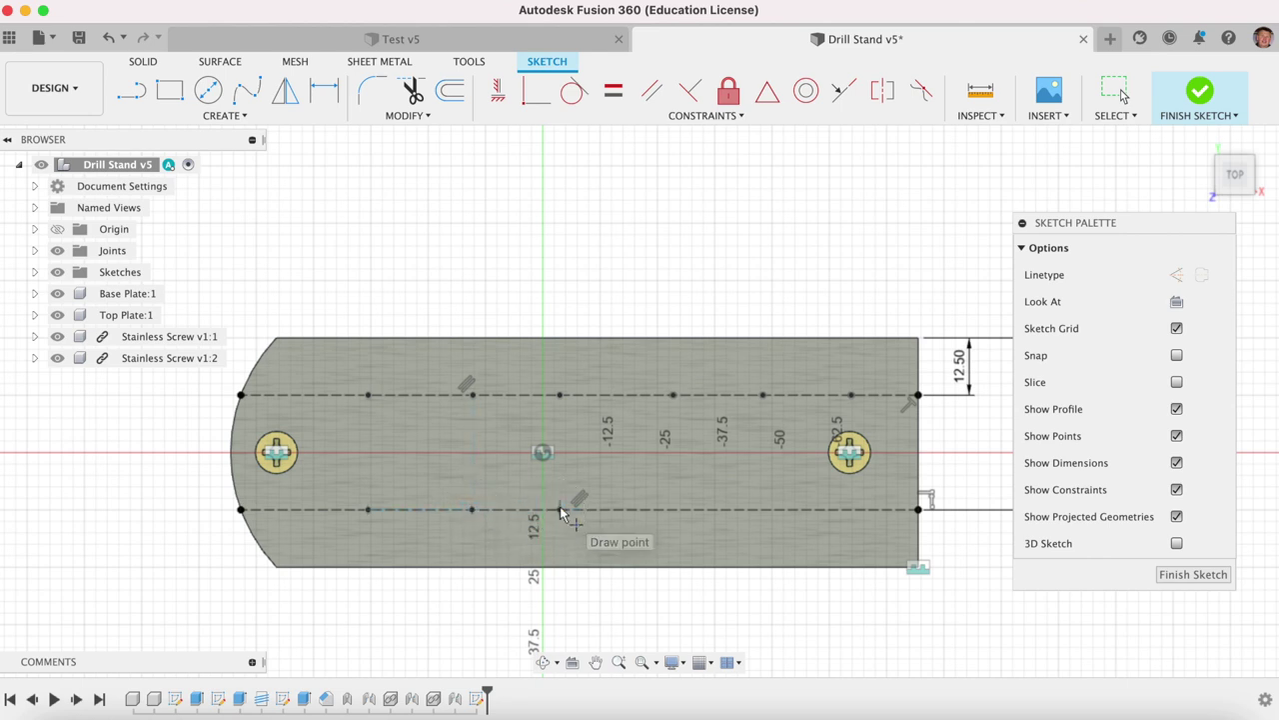
pyautogui.click(754, 511)
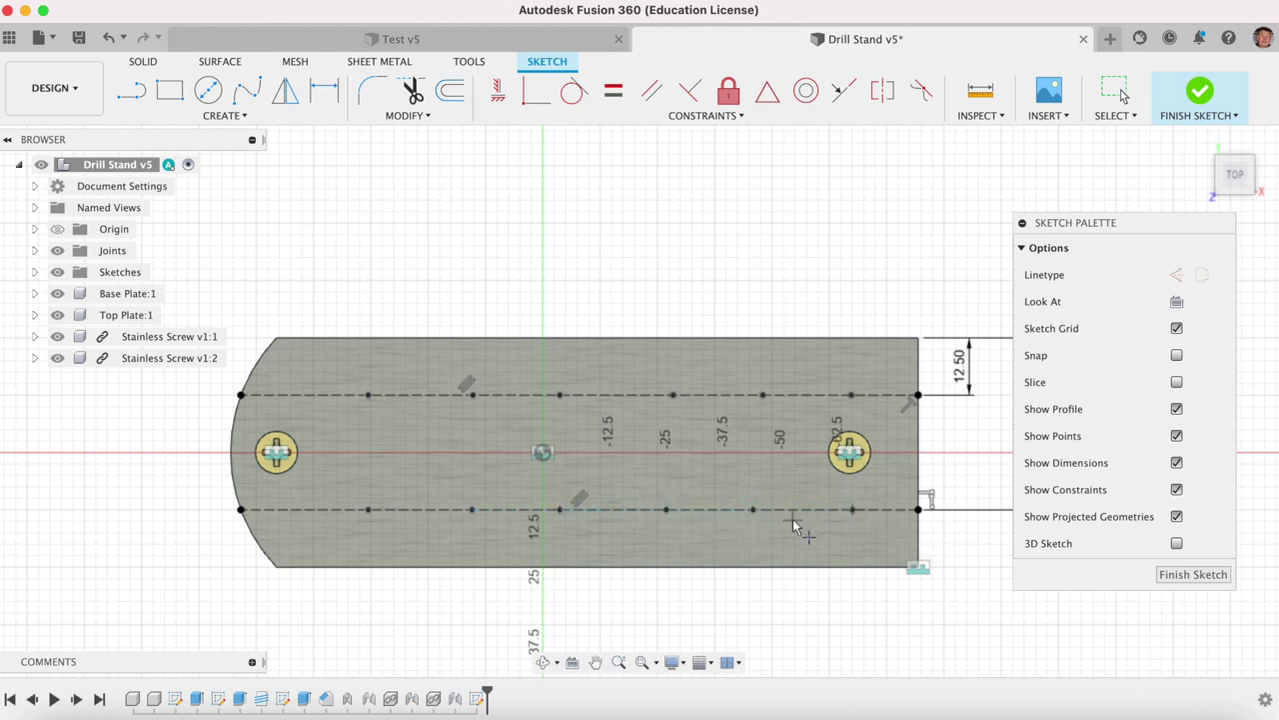
pyautogui.press('Escape')
pyautogui.scroll(-1, 713, 519)
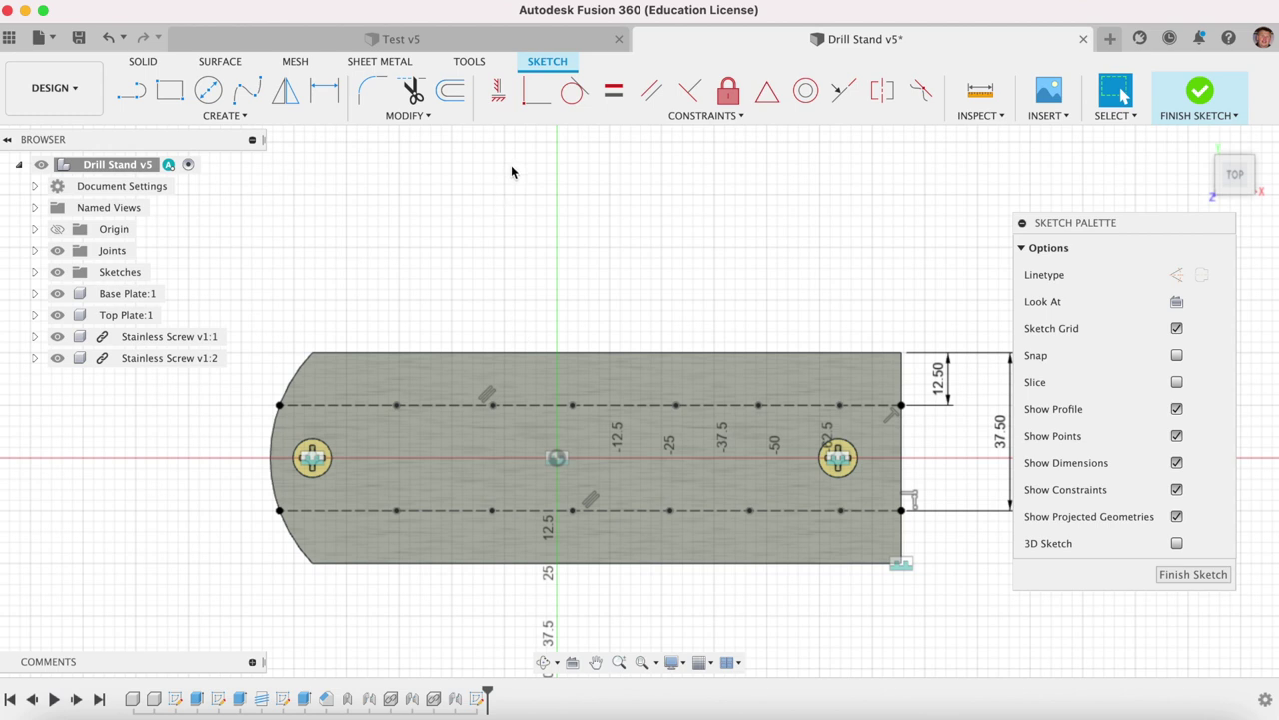
# Vertically constrain each upper-line point to the lower-line point directly beneath it
pyautogui.click(498, 100)
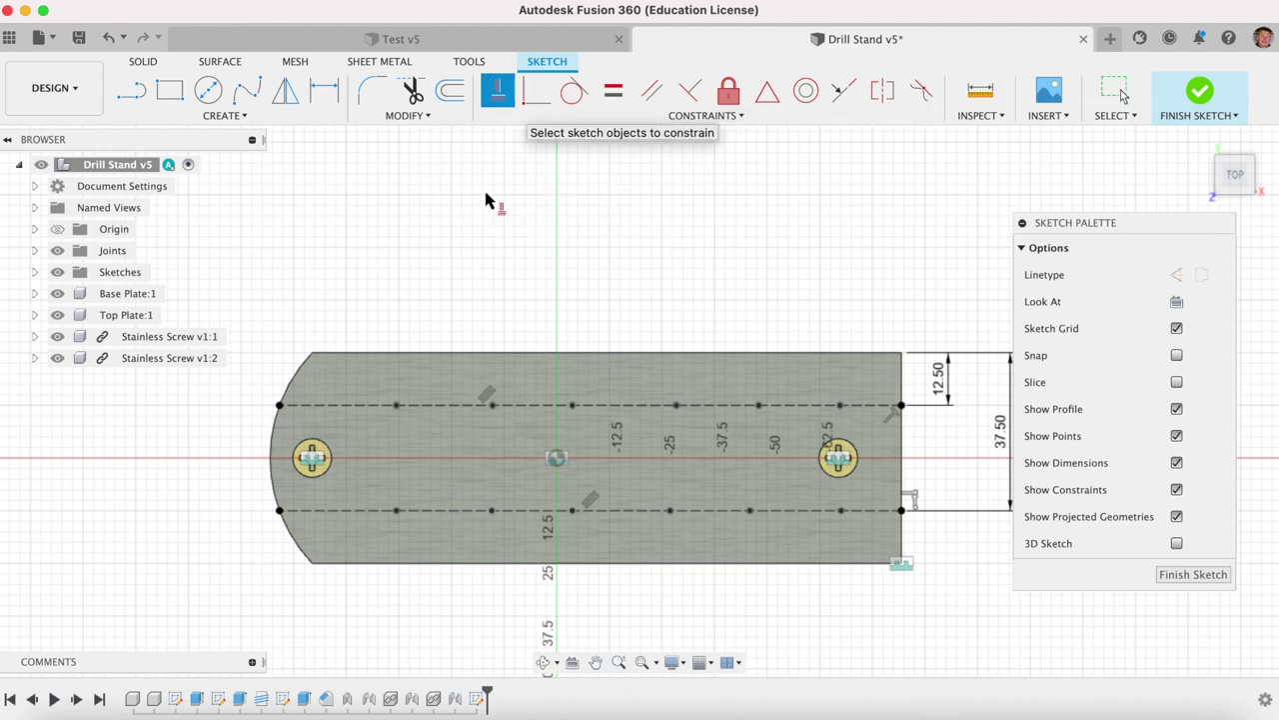
pyautogui.click(397, 405)
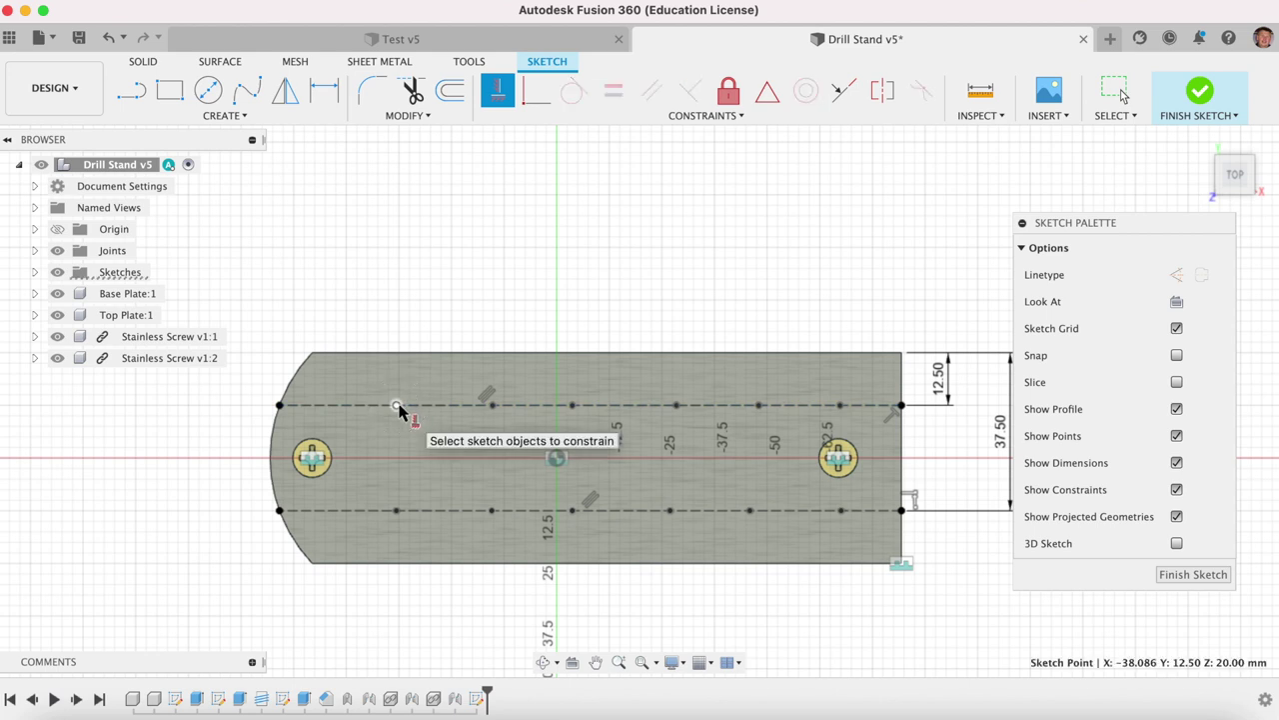
pyautogui.click(397, 511)
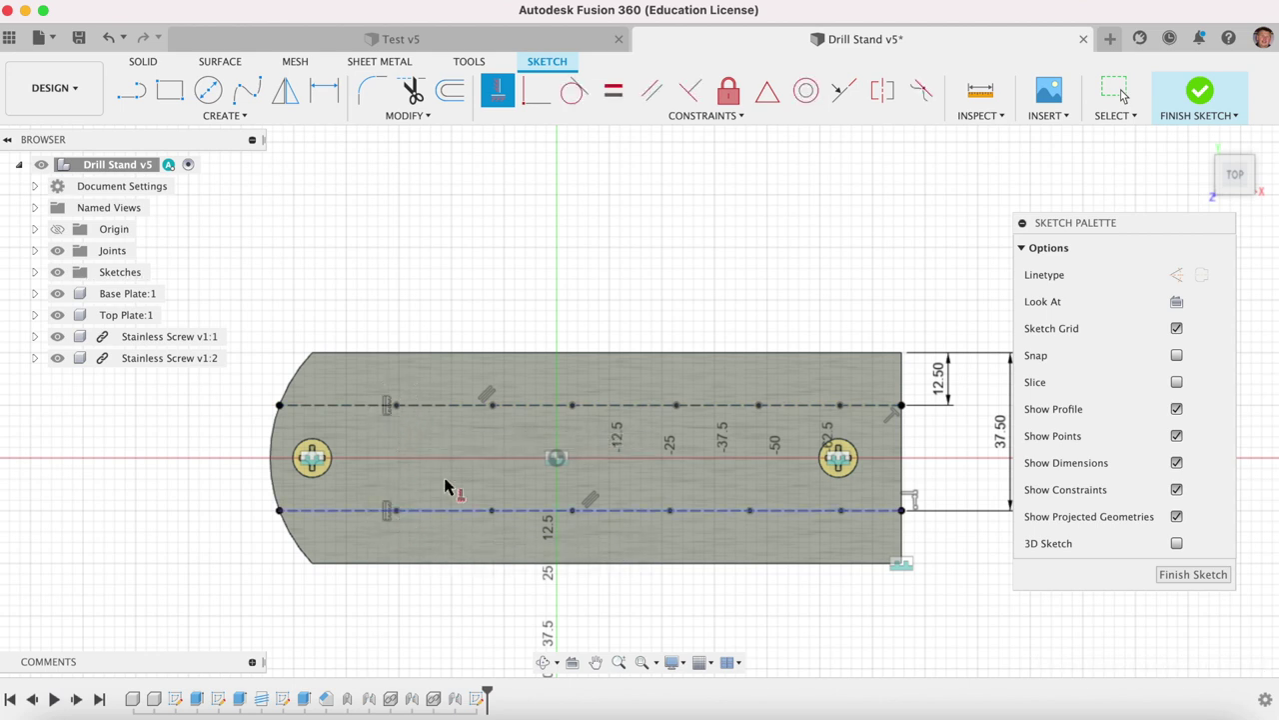
pyautogui.click(493, 406)
pyautogui.click(493, 511)
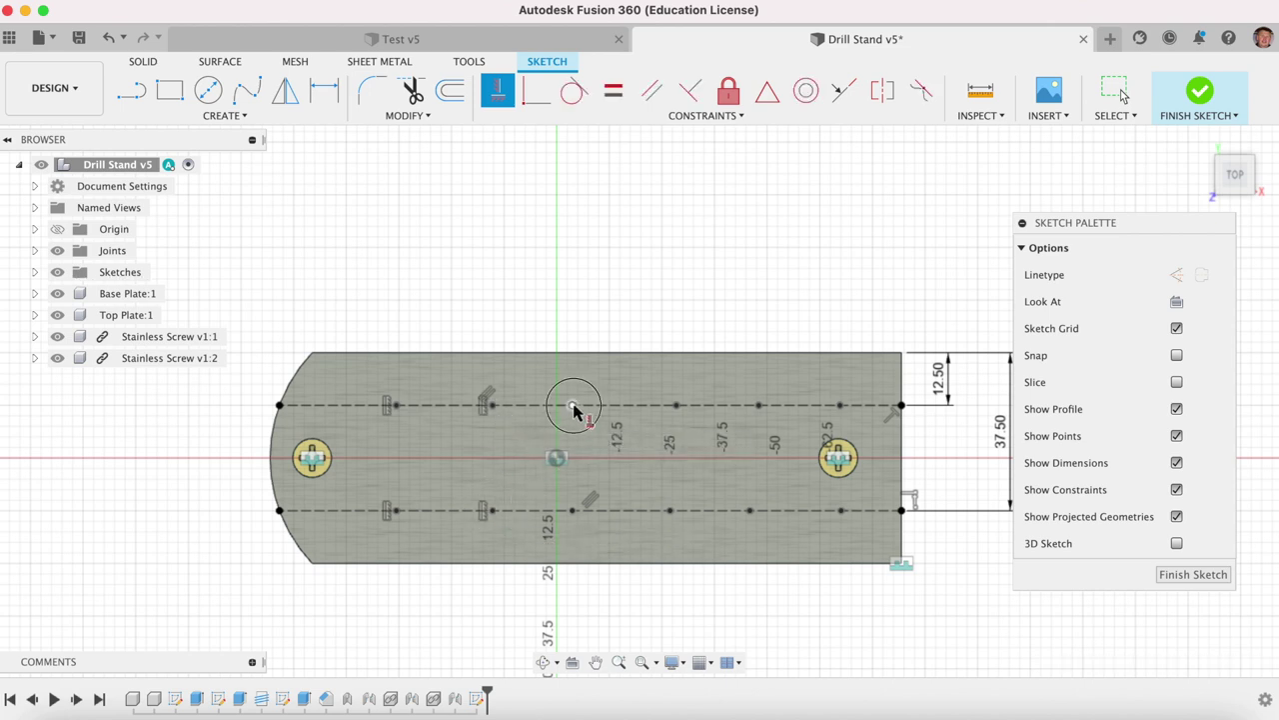
pyautogui.click(572, 405)
pyautogui.click(572, 511)
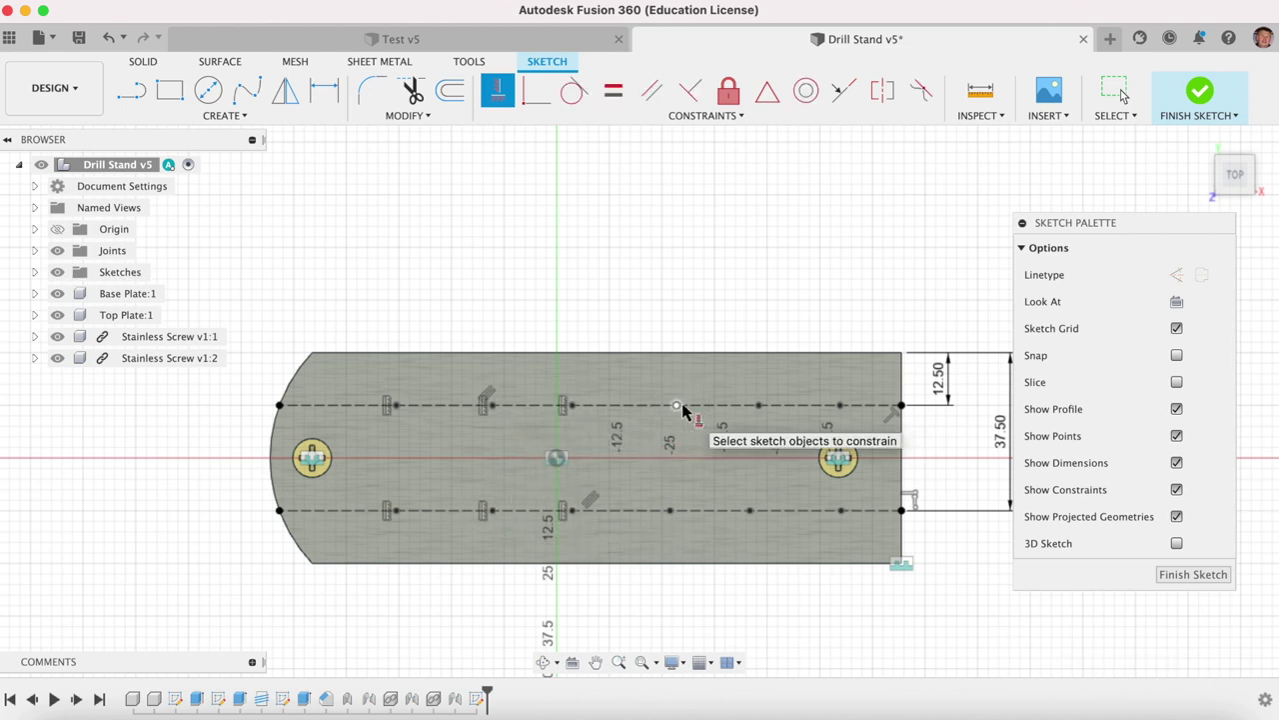
pyautogui.click(677, 405)
pyautogui.click(671, 511)
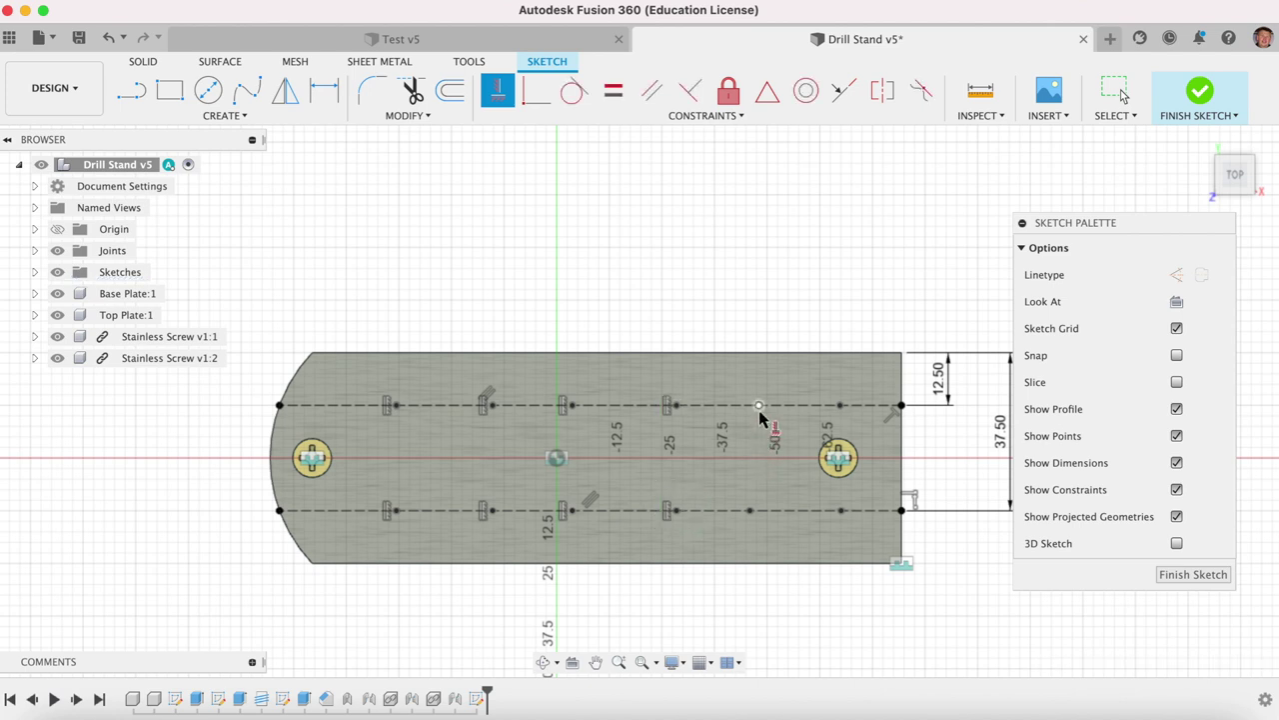
pyautogui.click(759, 406)
pyautogui.click(750, 511)
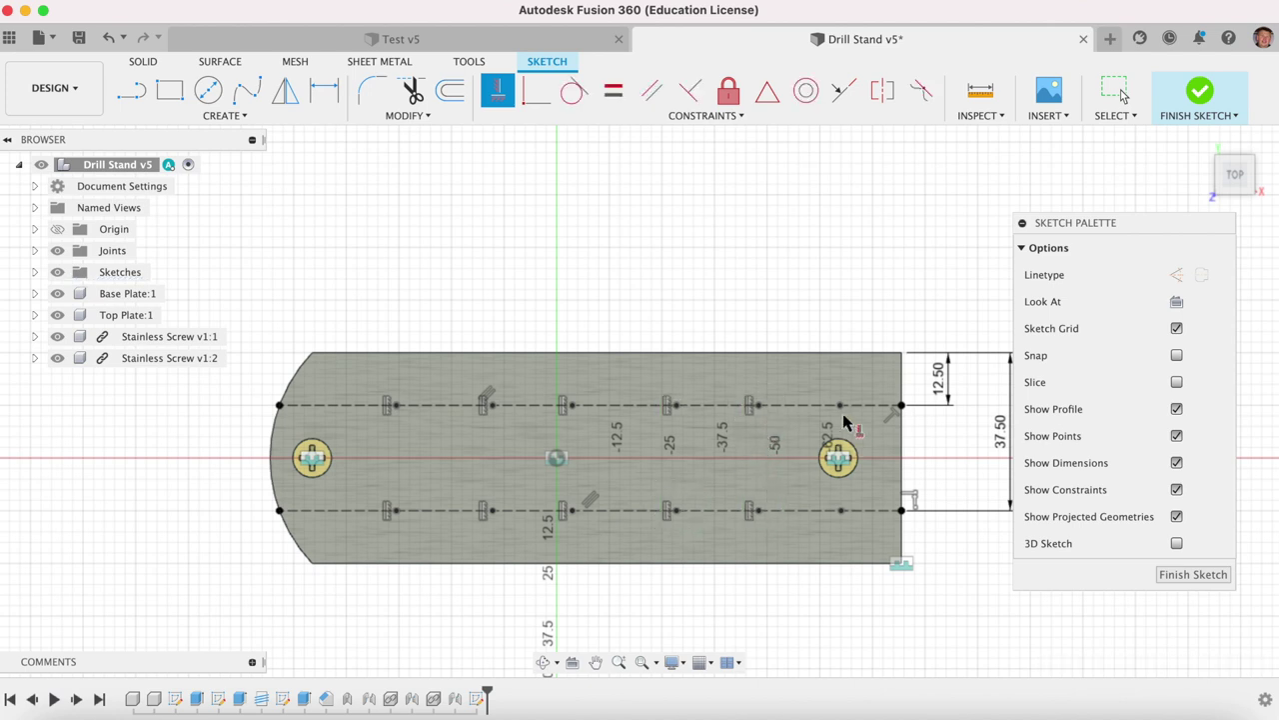
pyautogui.click(840, 510)
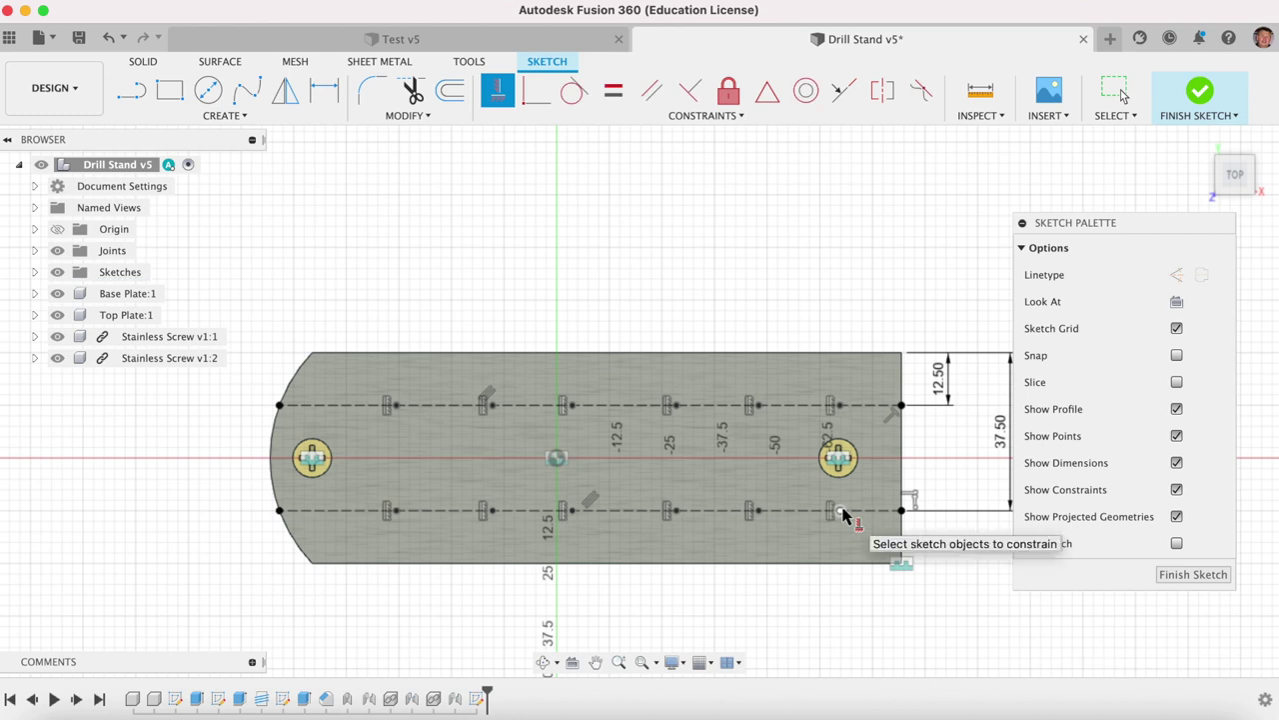
# Dimension the three rightmost upper points 20, 40 and 60 mm from the plate's right edge
pyautogui.press('d')
pyautogui.click(903, 378)
pyautogui.click(839, 405)
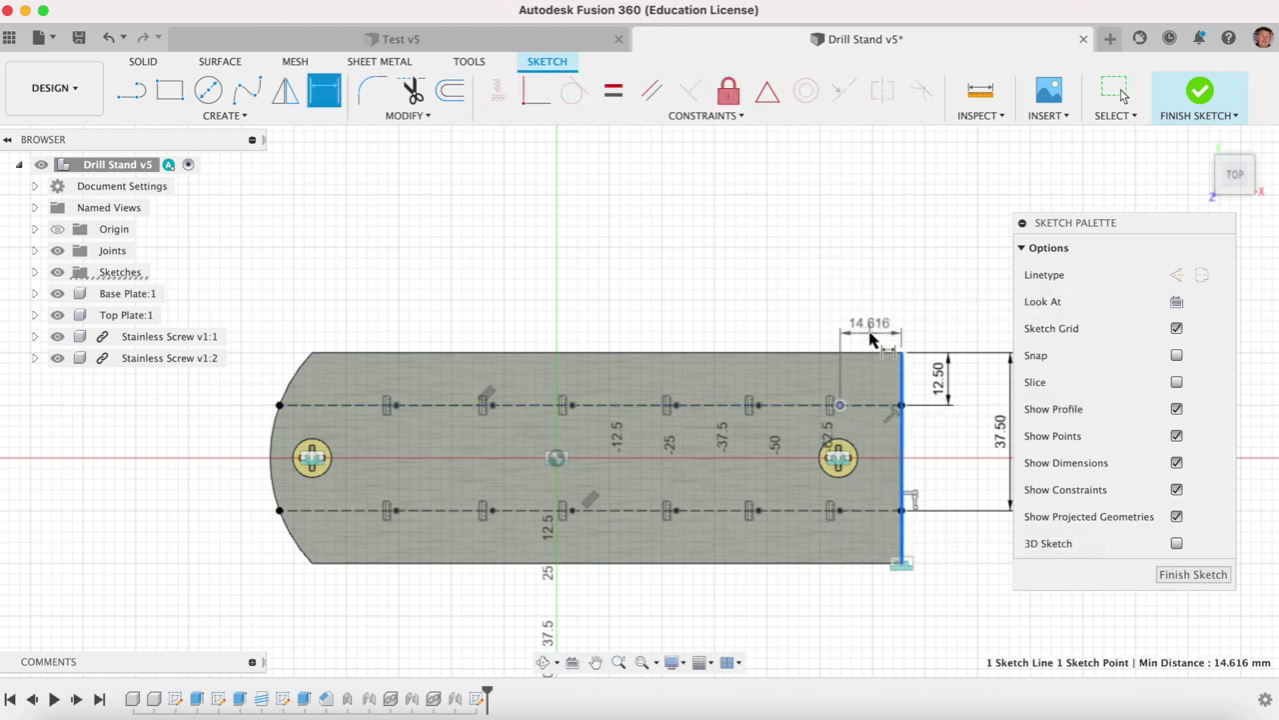
pyautogui.click(870, 336)
pyautogui.write('20')
pyautogui.press('Return')
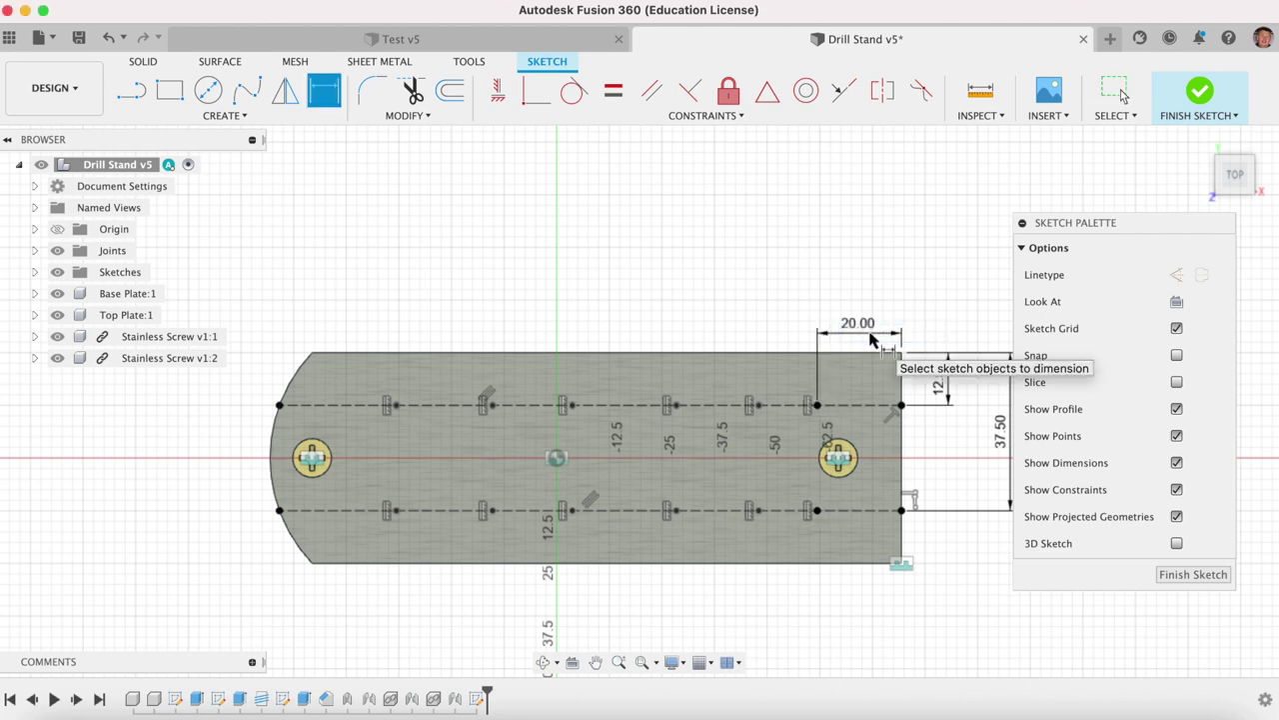
pyautogui.click(902, 471)
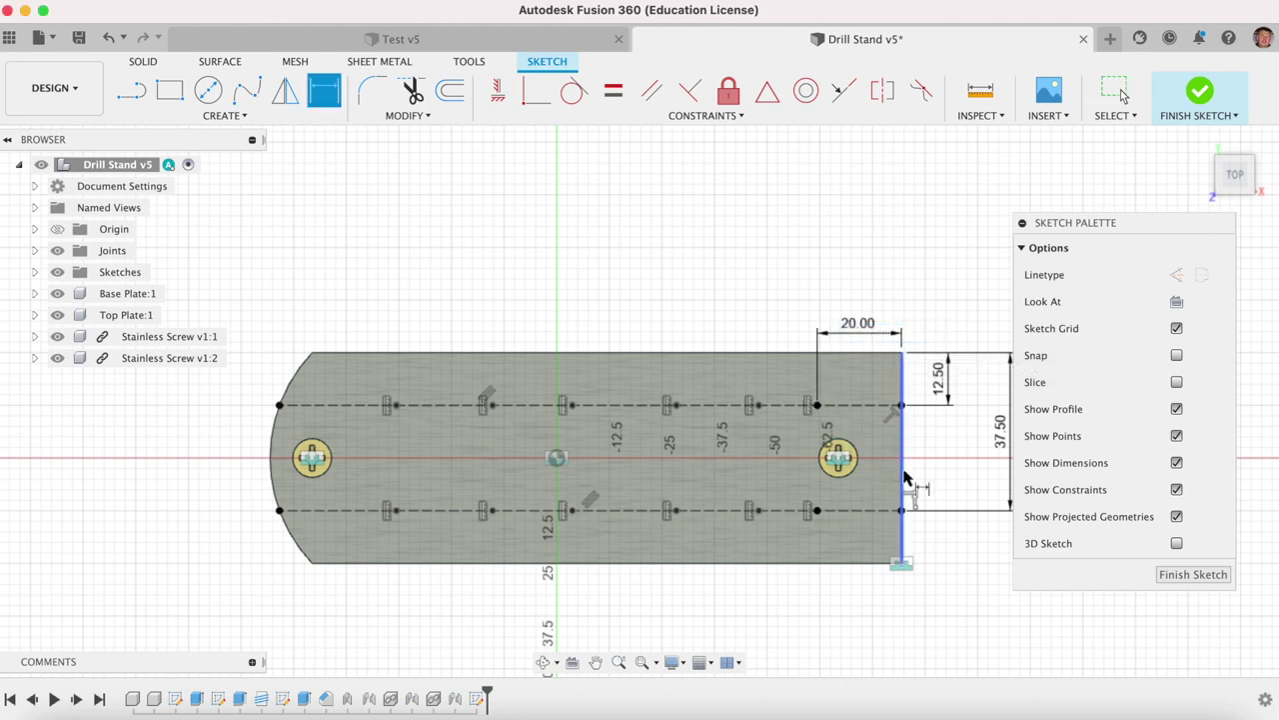
pyautogui.click(760, 405)
pyautogui.click(825, 305)
pyautogui.write('40')
pyautogui.press('Return')
pyautogui.click(903, 445)
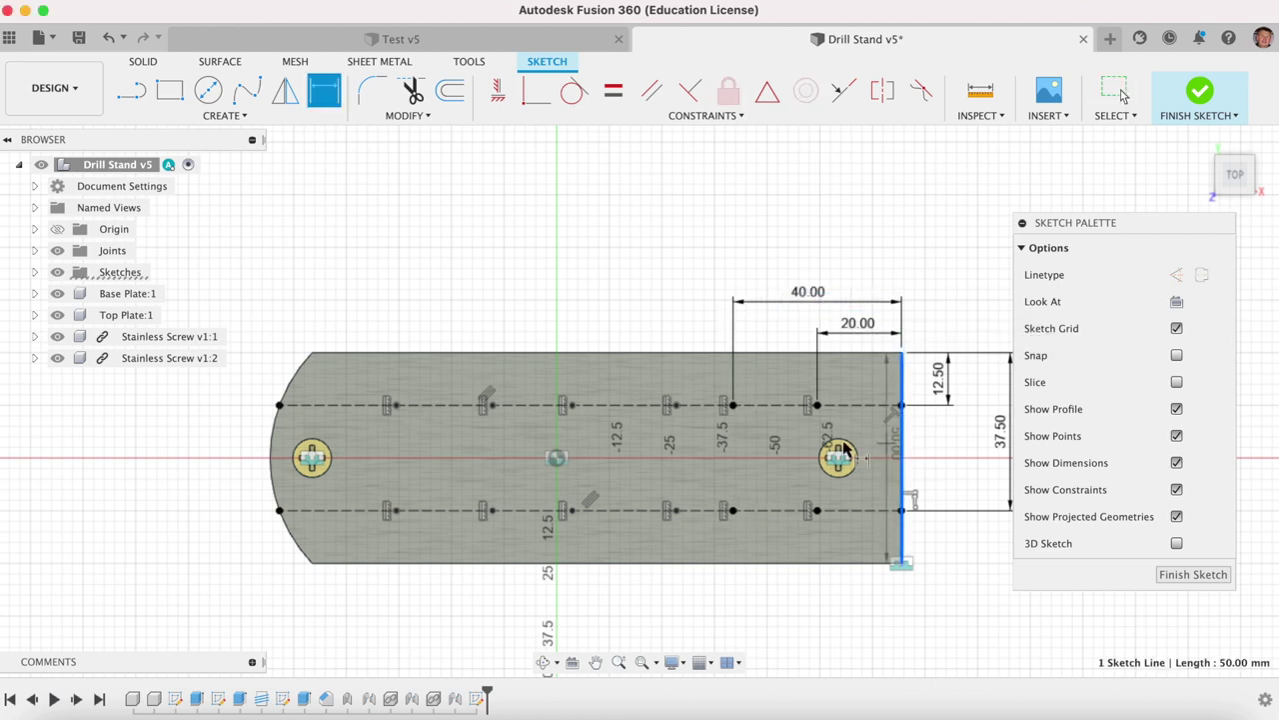
pyautogui.click(677, 405)
pyautogui.click(788, 268)
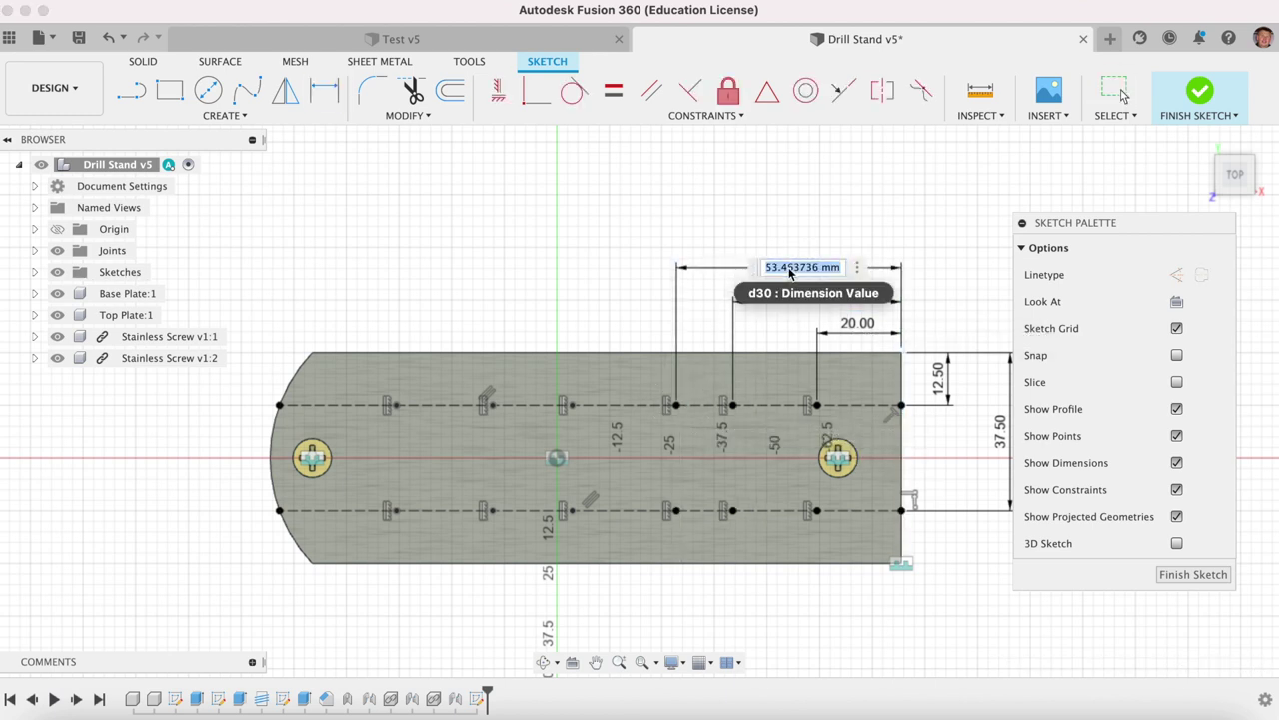
pyautogui.write('60')
pyautogui.press('Return')
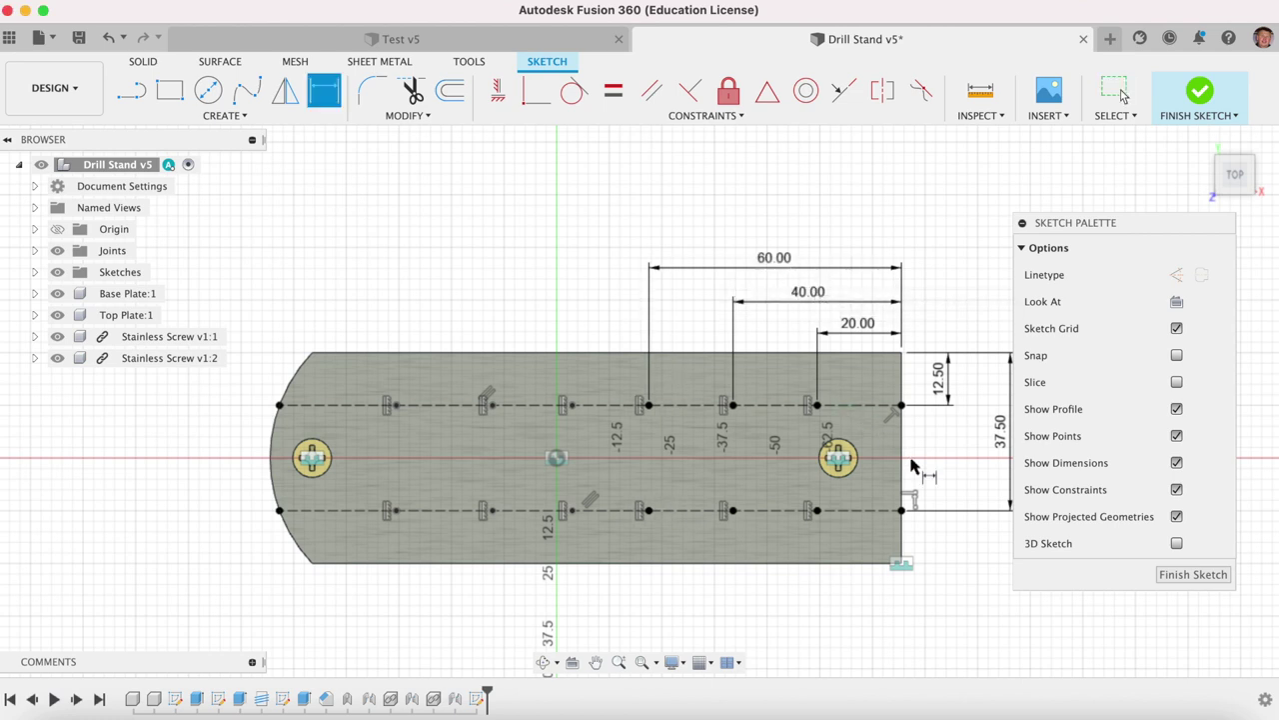
# Dimension the remaining upper points 80, 100 and 120 mm from the right edge
pyautogui.click(904, 460)
pyautogui.keyDown('shift'); pyautogui.click(572, 405); pyautogui.keyUp('shift')
pyautogui.press('d')
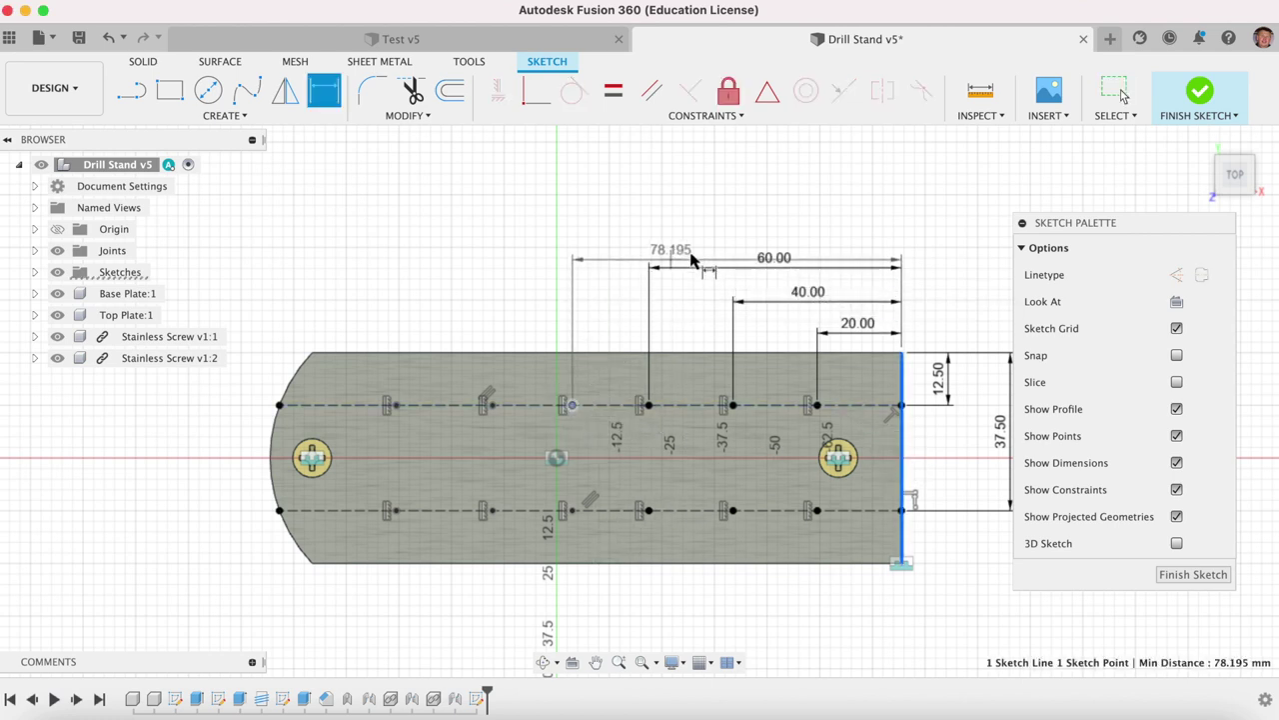
pyautogui.click(708, 240)
pyautogui.write('8')
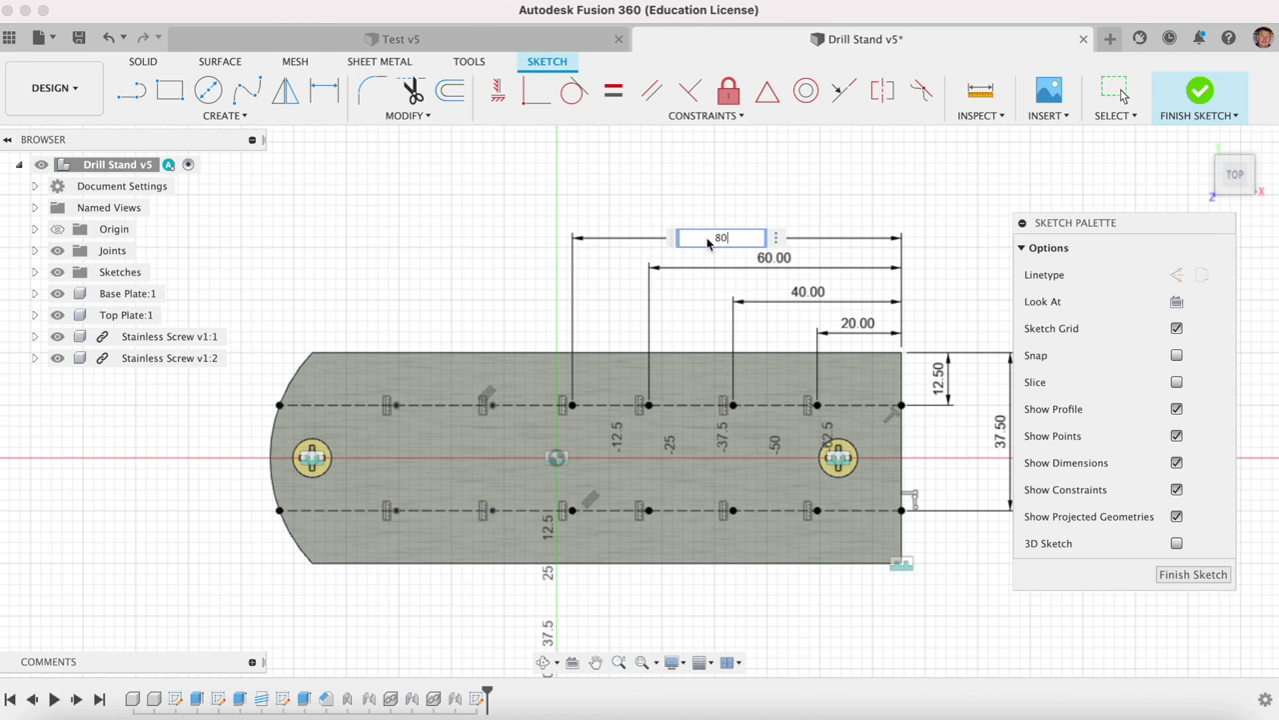
pyautogui.write('0')
pyautogui.press('Return')
pyautogui.click(904, 478)
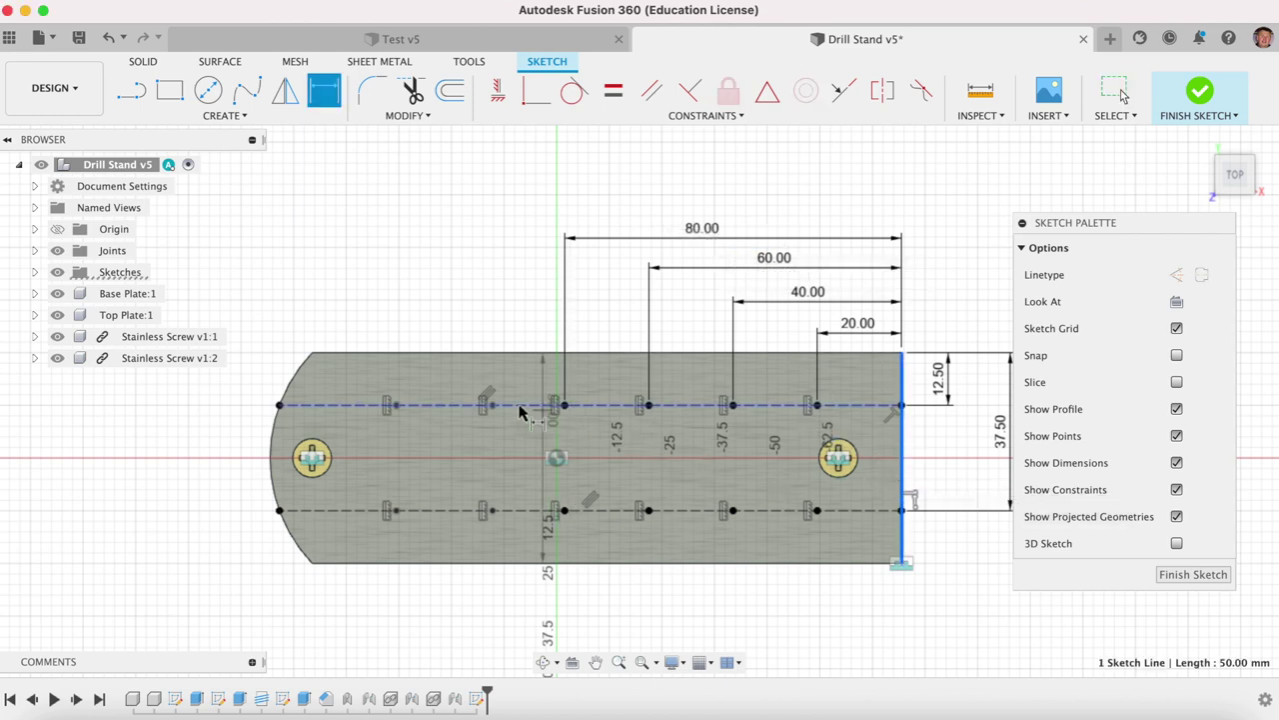
pyautogui.click(484, 405)
pyautogui.click(680, 200)
pyautogui.write('100')
pyautogui.press('Return')
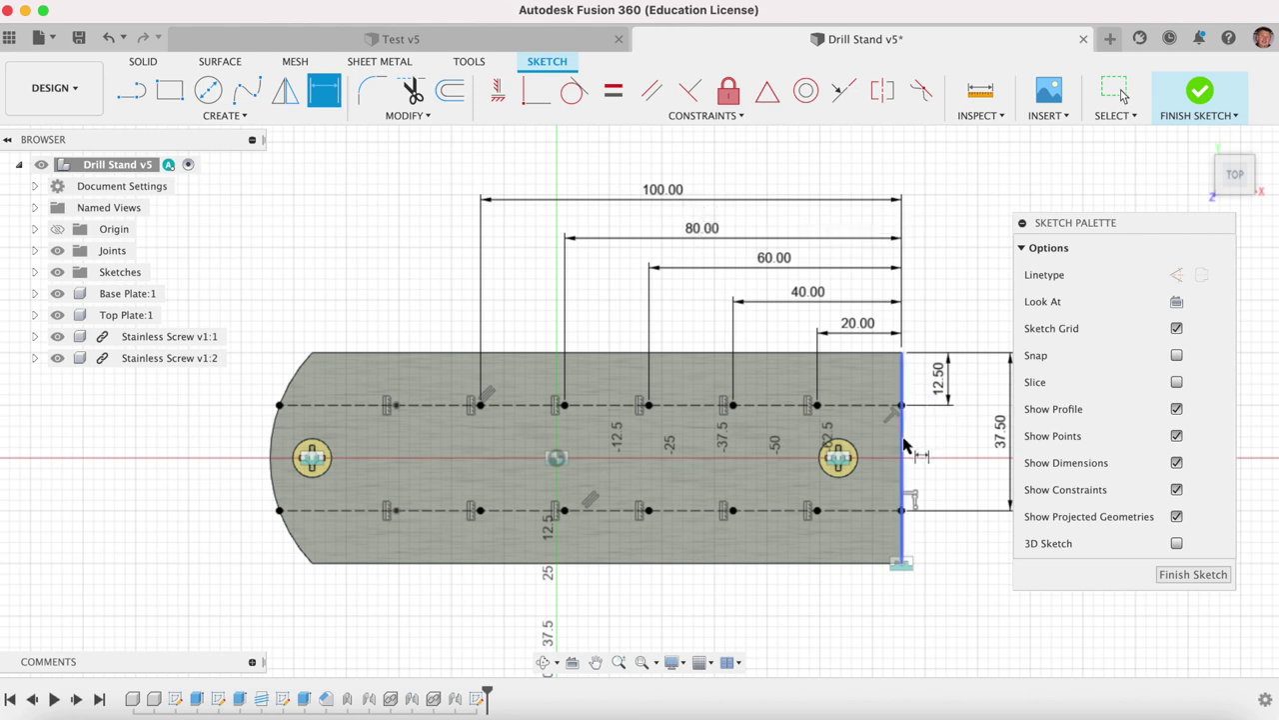
pyautogui.click(905, 445)
pyautogui.click(397, 405)
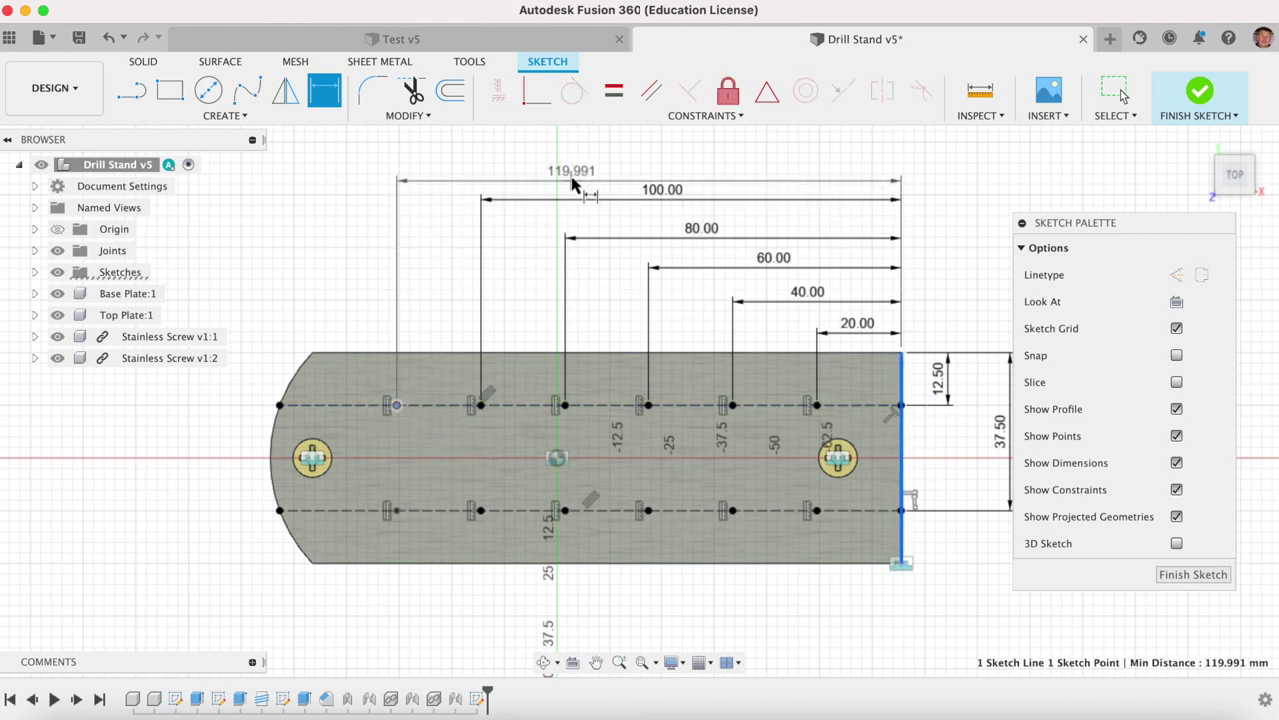
pyautogui.click(575, 172)
pyautogui.write('120')
pyautogui.press('Return')
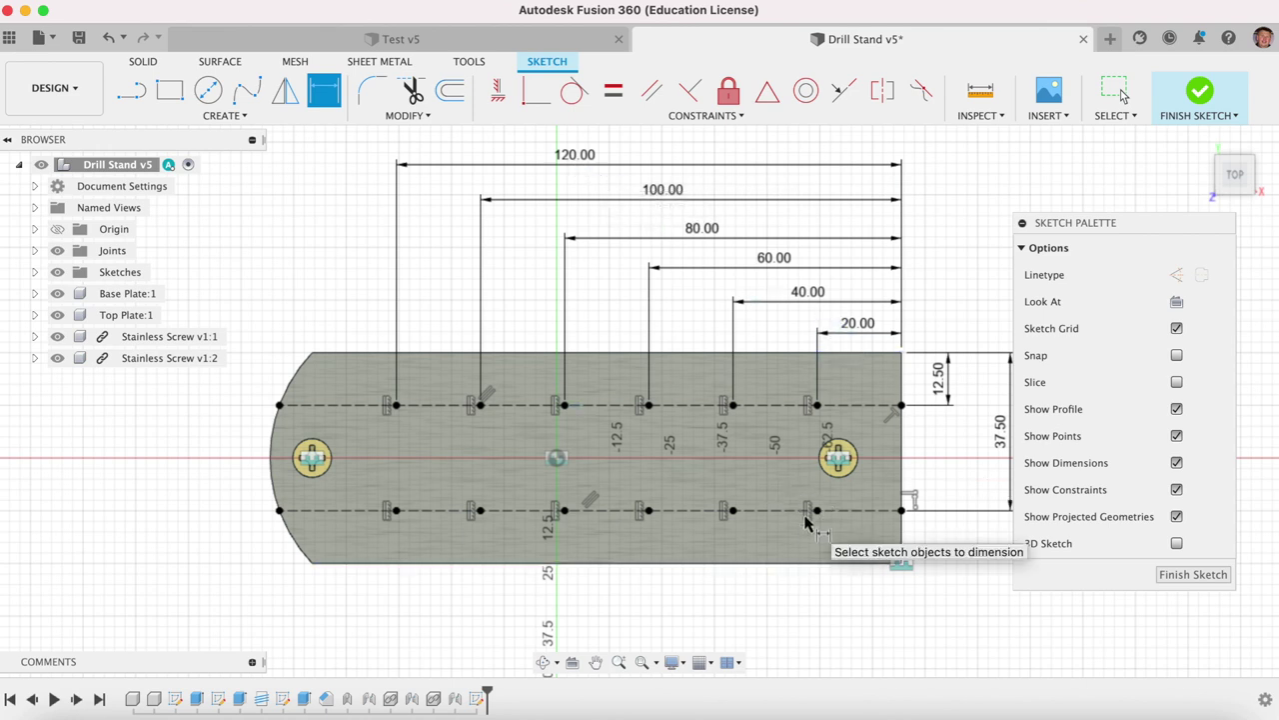
# Finish the sketch and drill a 3 mm diameter, 13.5 mm deep hole near the plate's right end
pyautogui.click(1192, 575)
pyautogui.click(1202, 140)
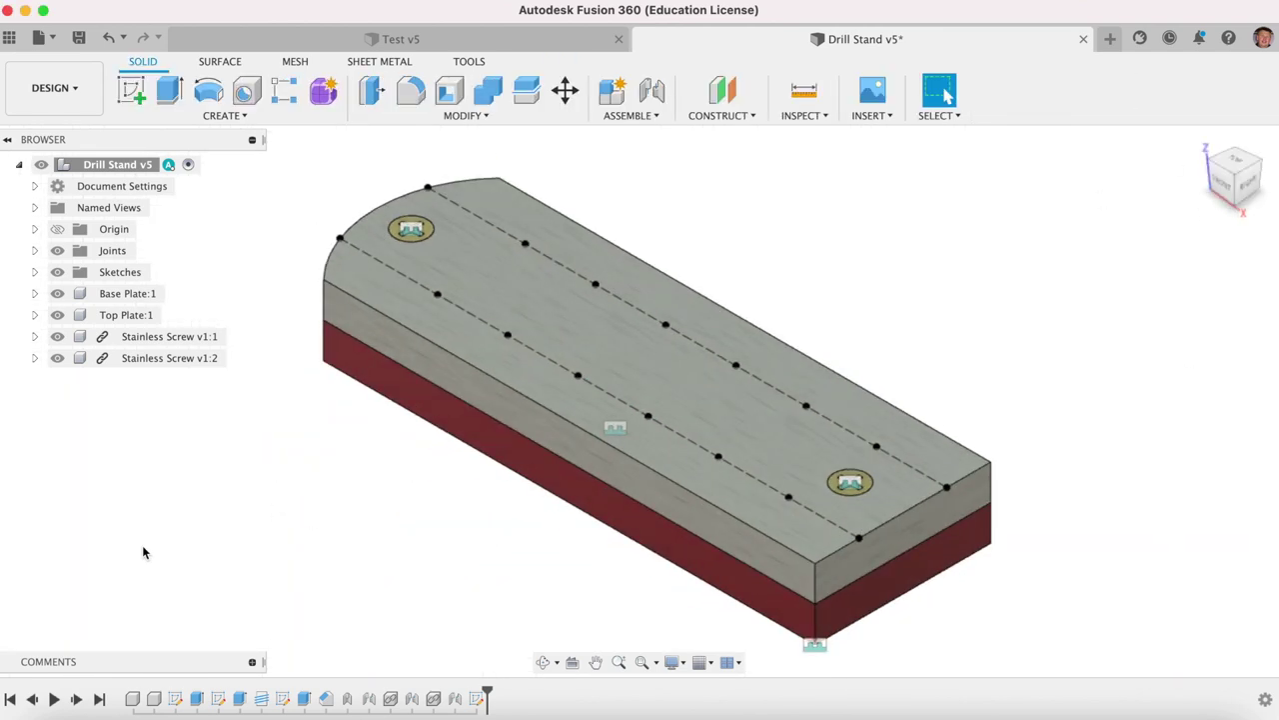
pyautogui.click(261, 118)
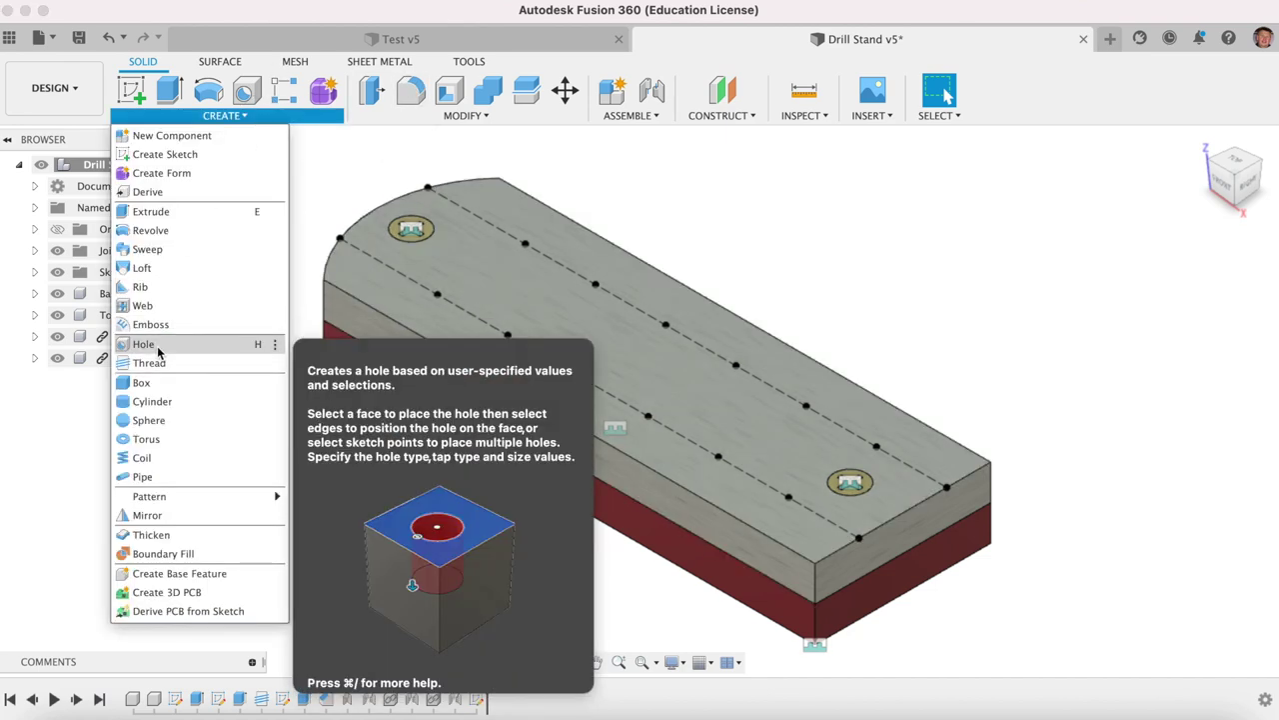
pyautogui.click(144, 344)
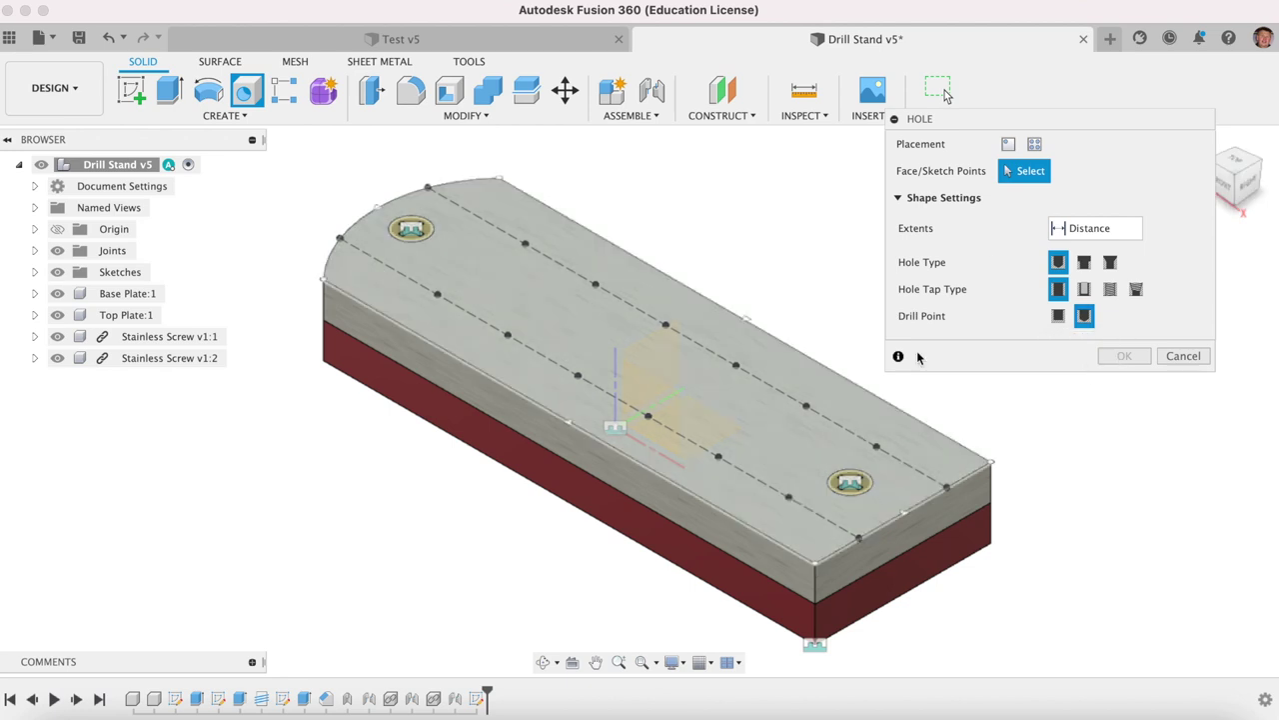
pyautogui.click(788, 499)
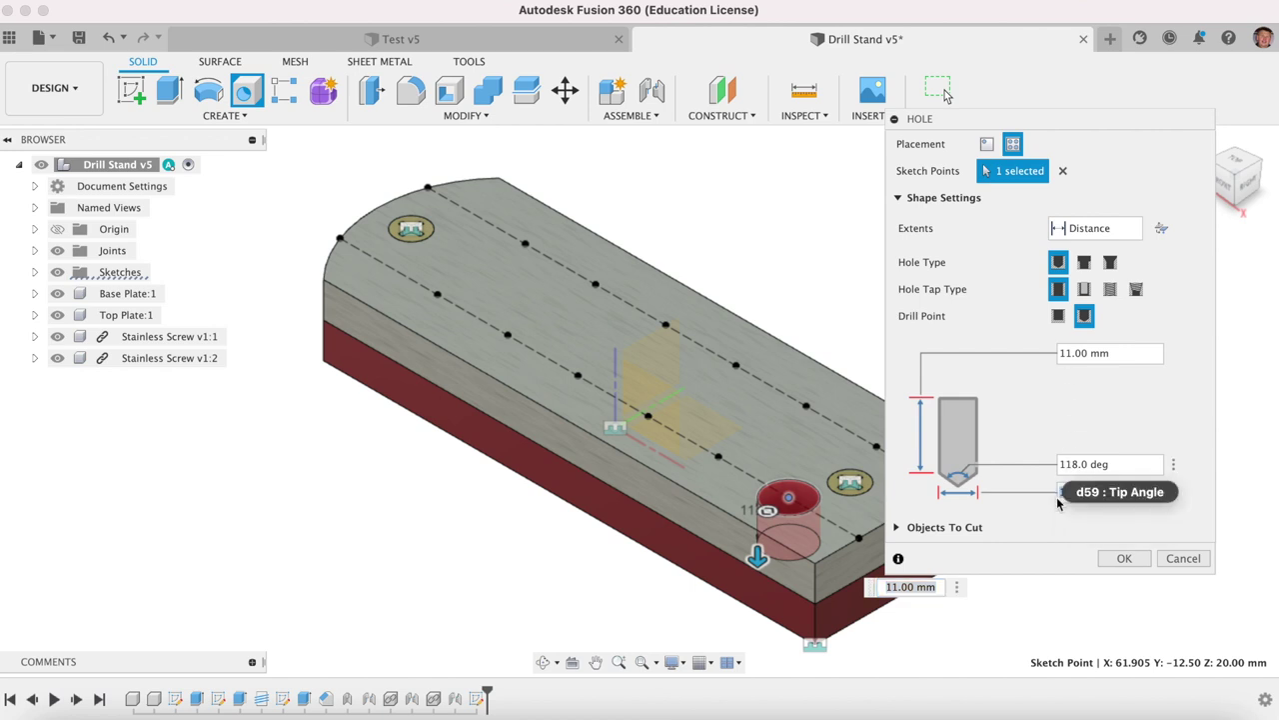
pyautogui.click(1086, 489)
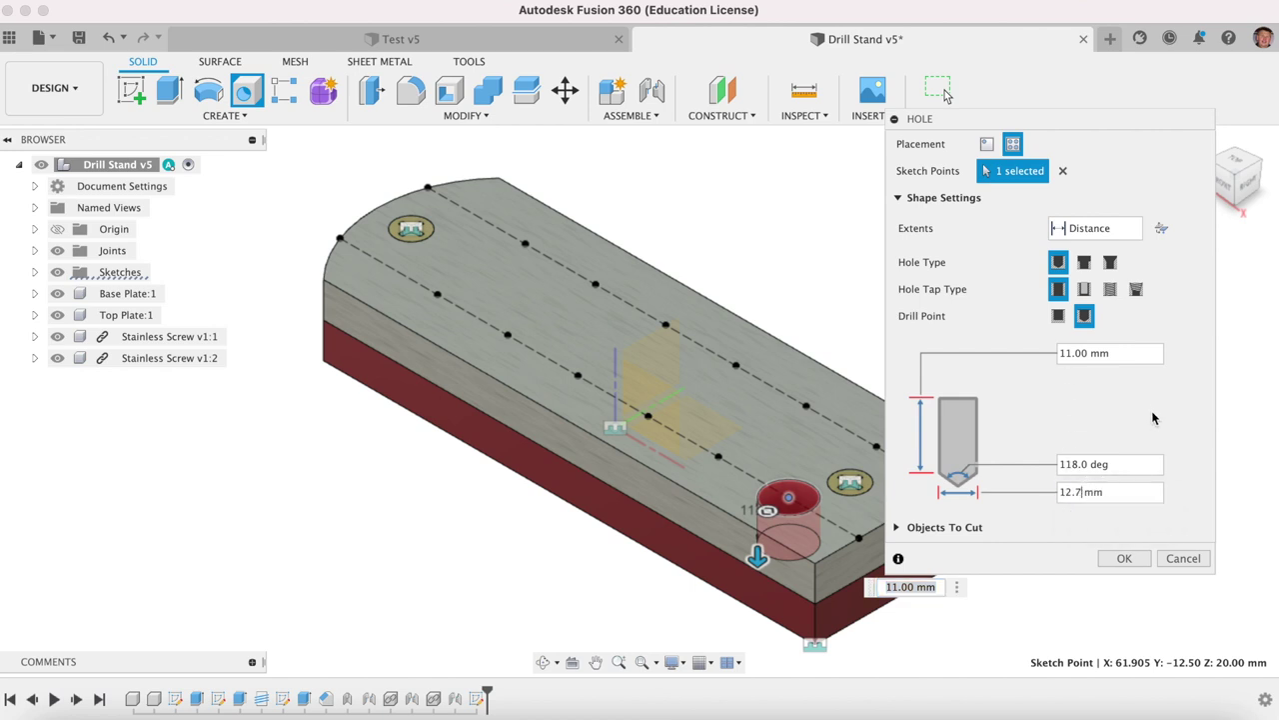
pyautogui.write('3')
pyautogui.press('Return')
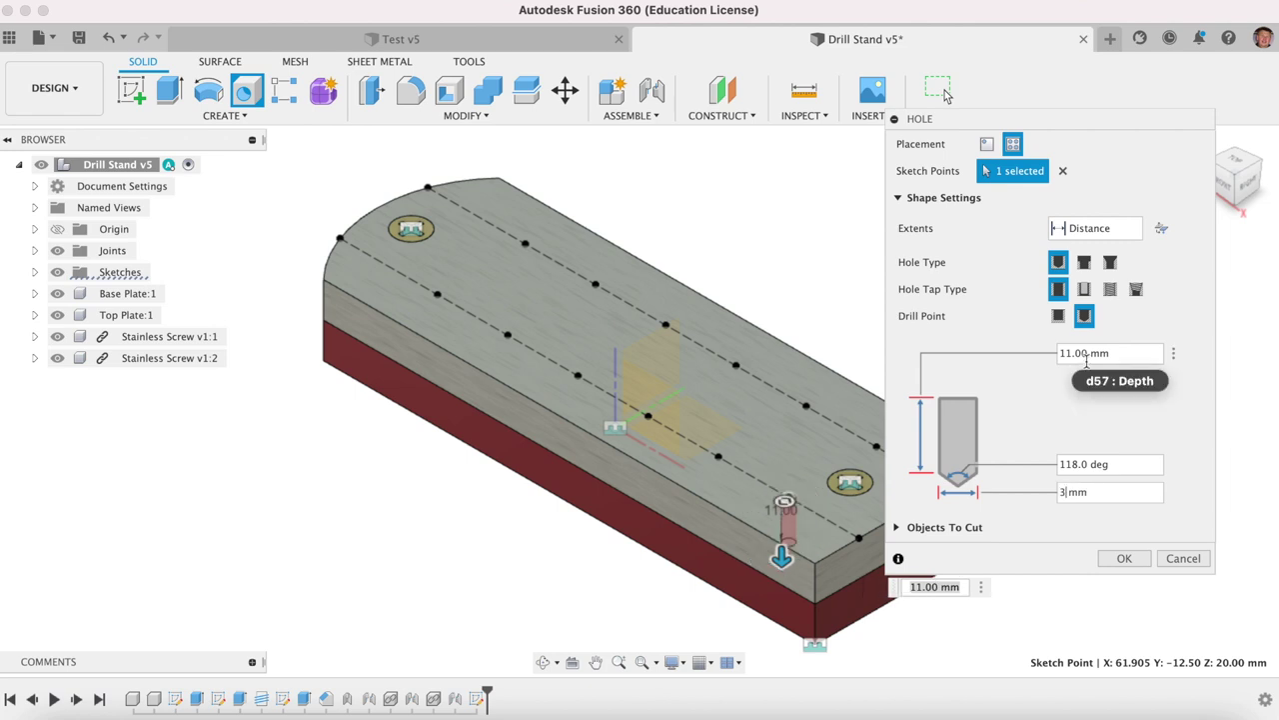
pyautogui.press('BackSpace')
pyautogui.press('BackSpace')
pyautogui.press('BackSpace')
pyautogui.write('3.5')
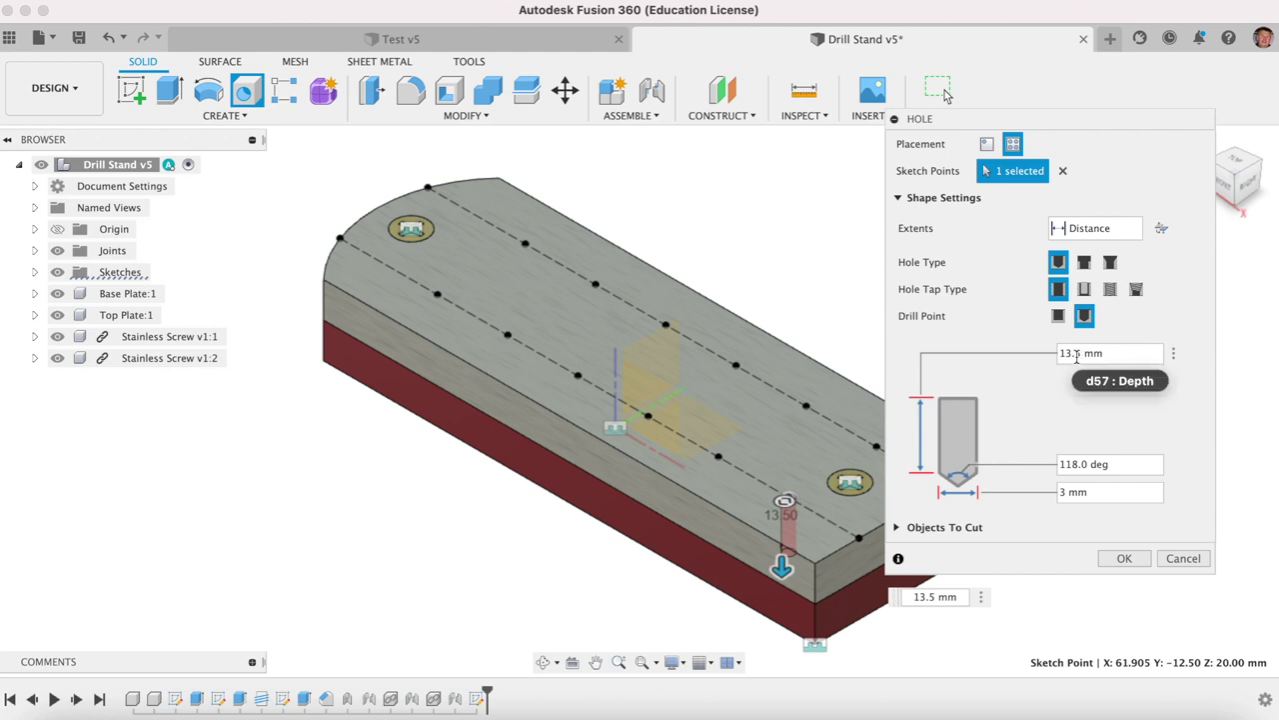
pyautogui.click(1122, 560)
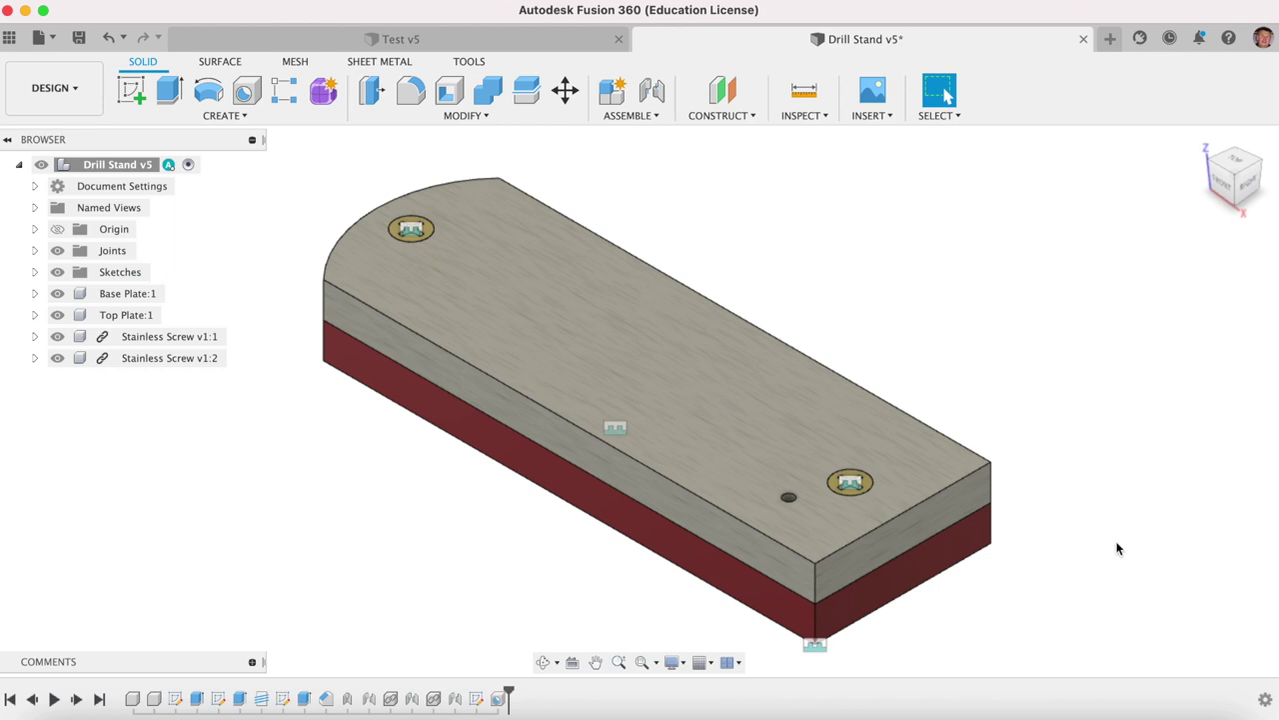
pyautogui.click(500, 42)
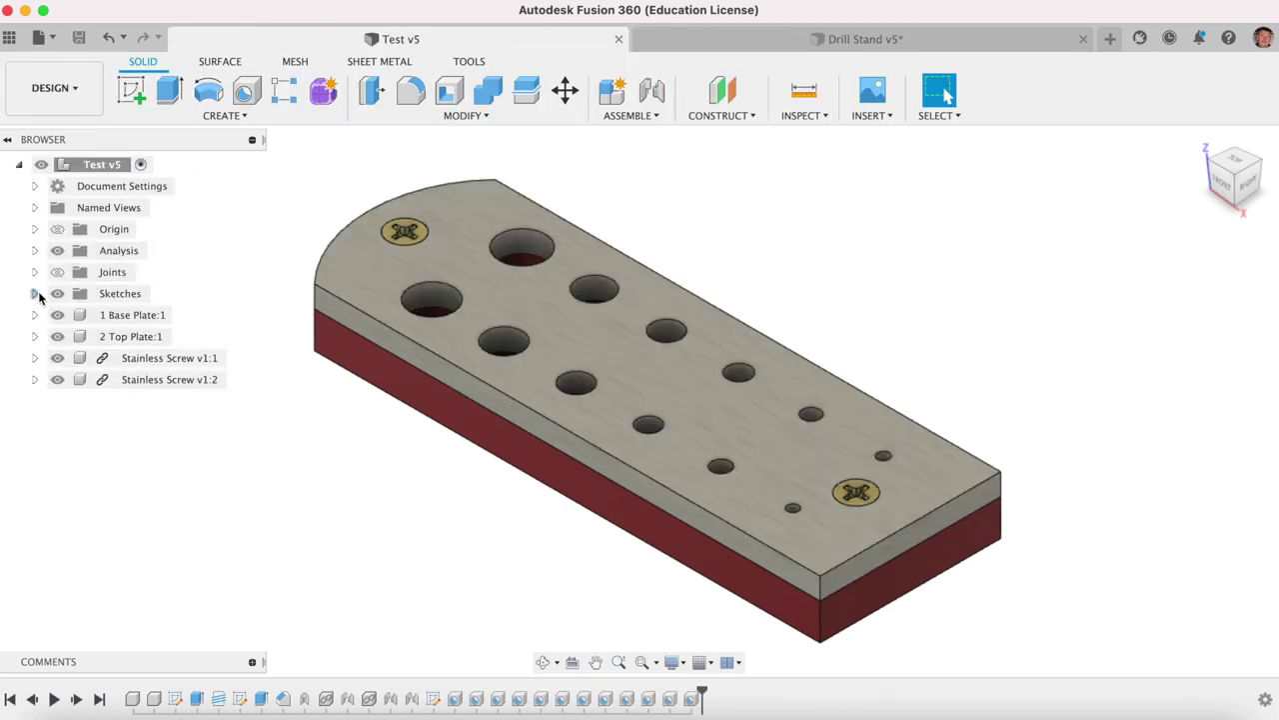
pyautogui.click(34, 252)
pyautogui.click(73, 272)
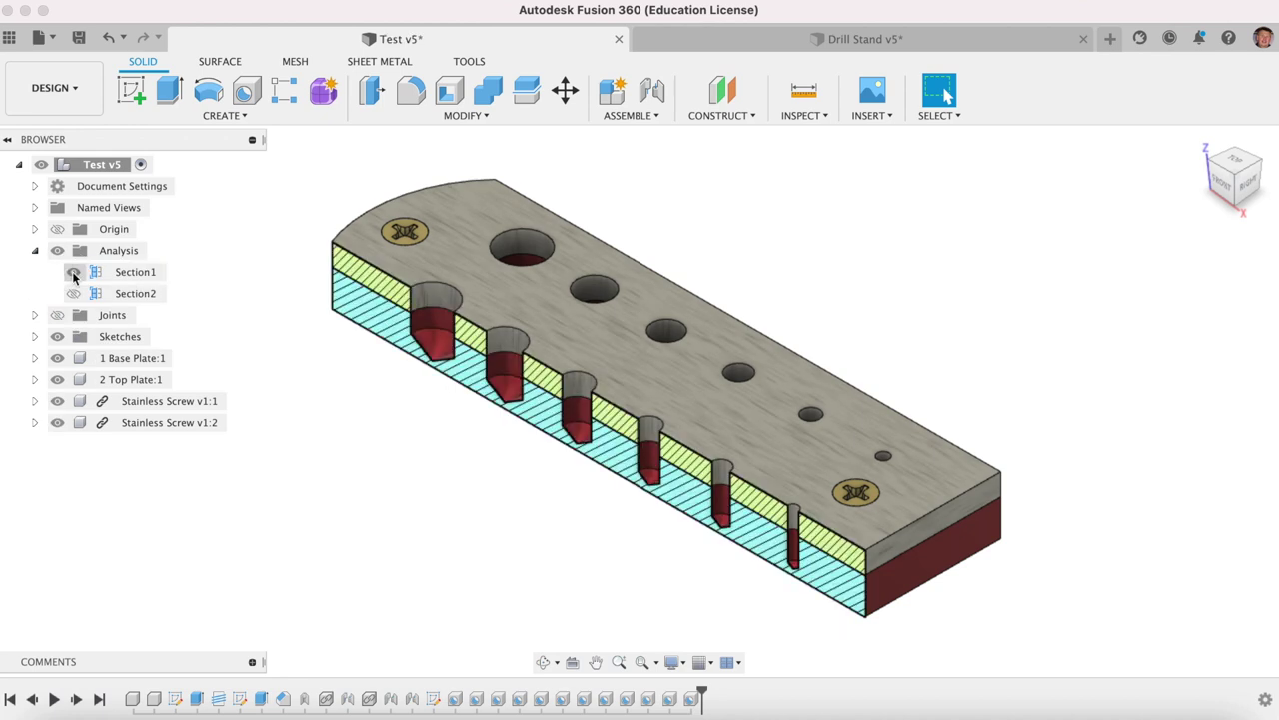
pyautogui.click(1221, 191)
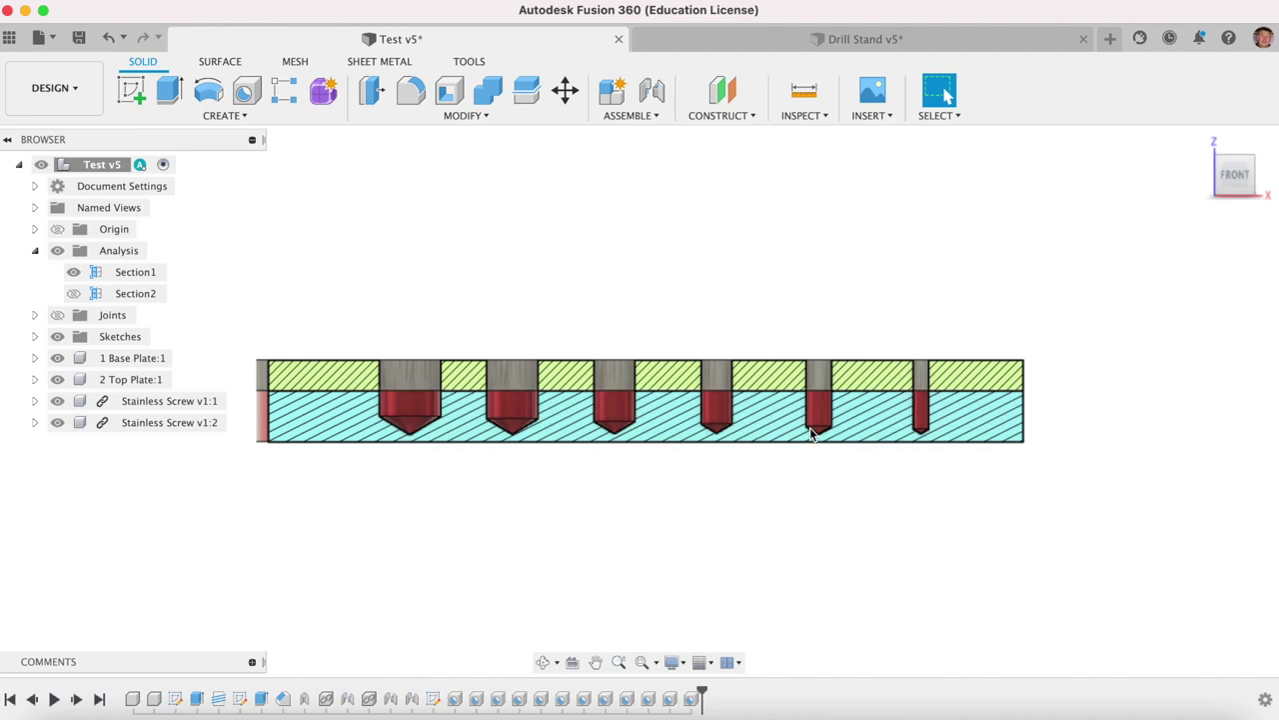
pyautogui.click(1198, 141)
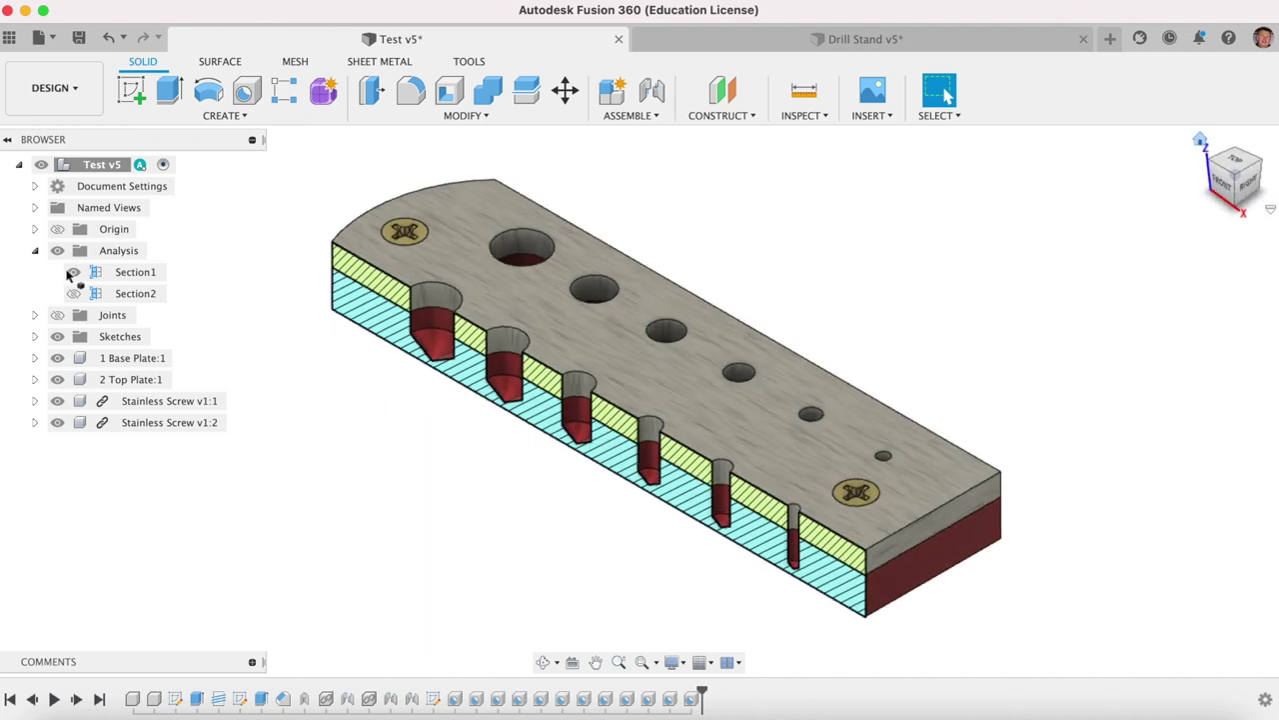
pyautogui.click(73, 272)
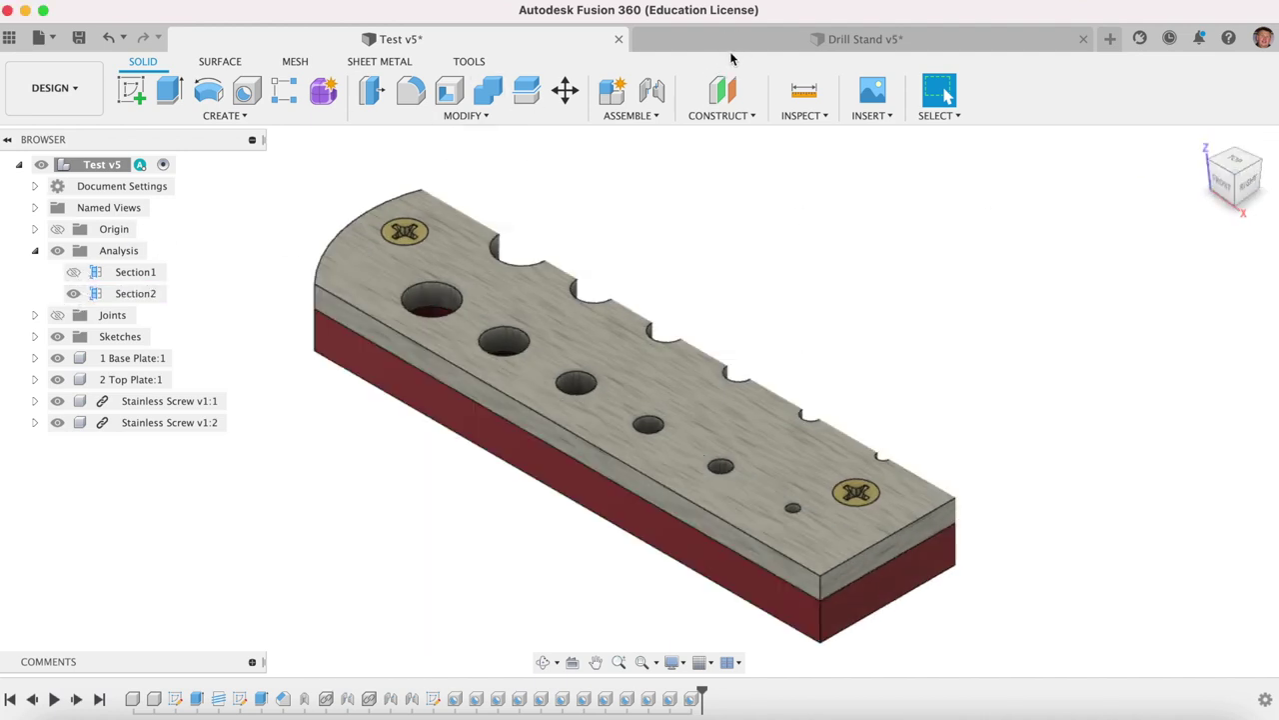
pyautogui.click(57, 250)
pyautogui.click(35, 250)
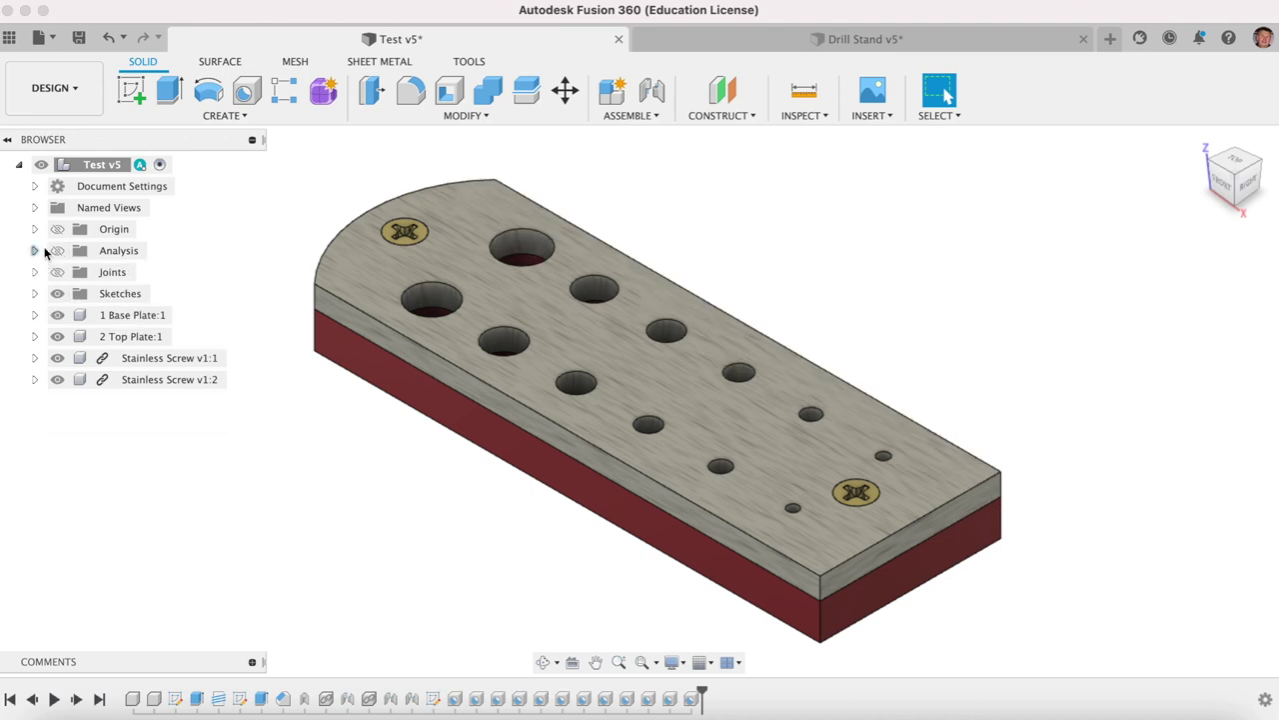
pyautogui.click(751, 42)
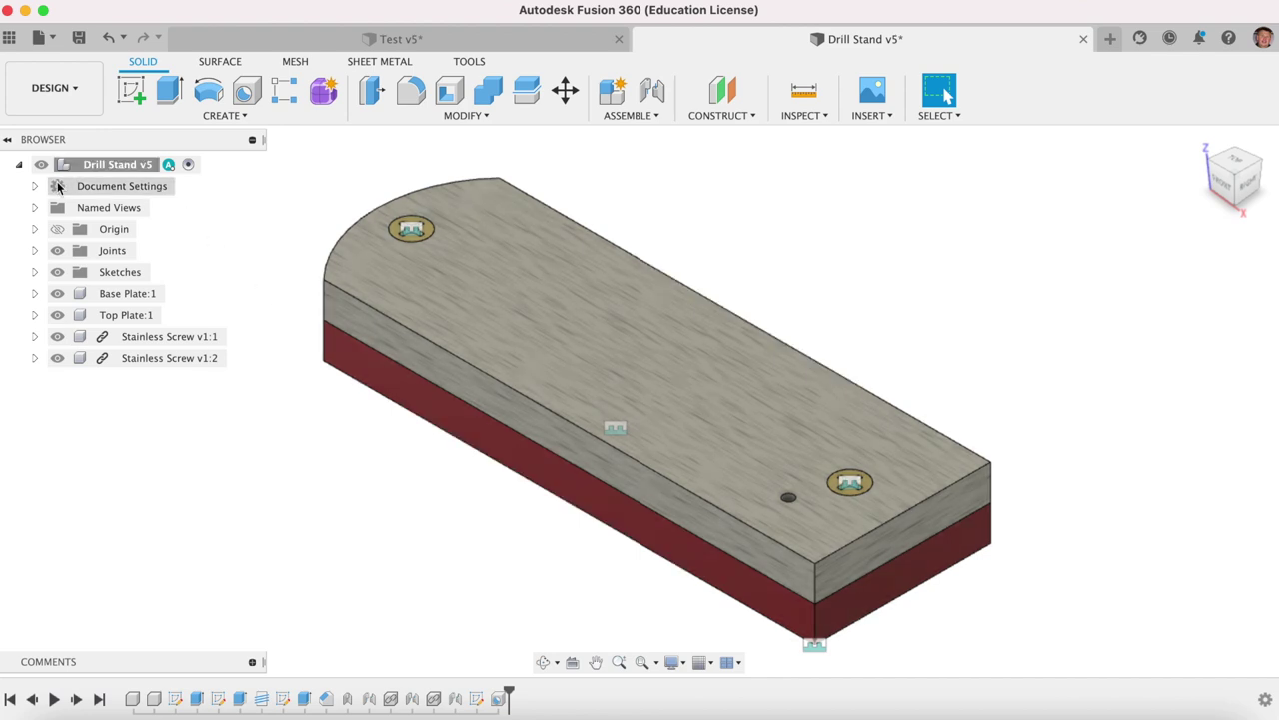
# Make Sketch1 visible so its points show on the model
pyautogui.click(34, 272)
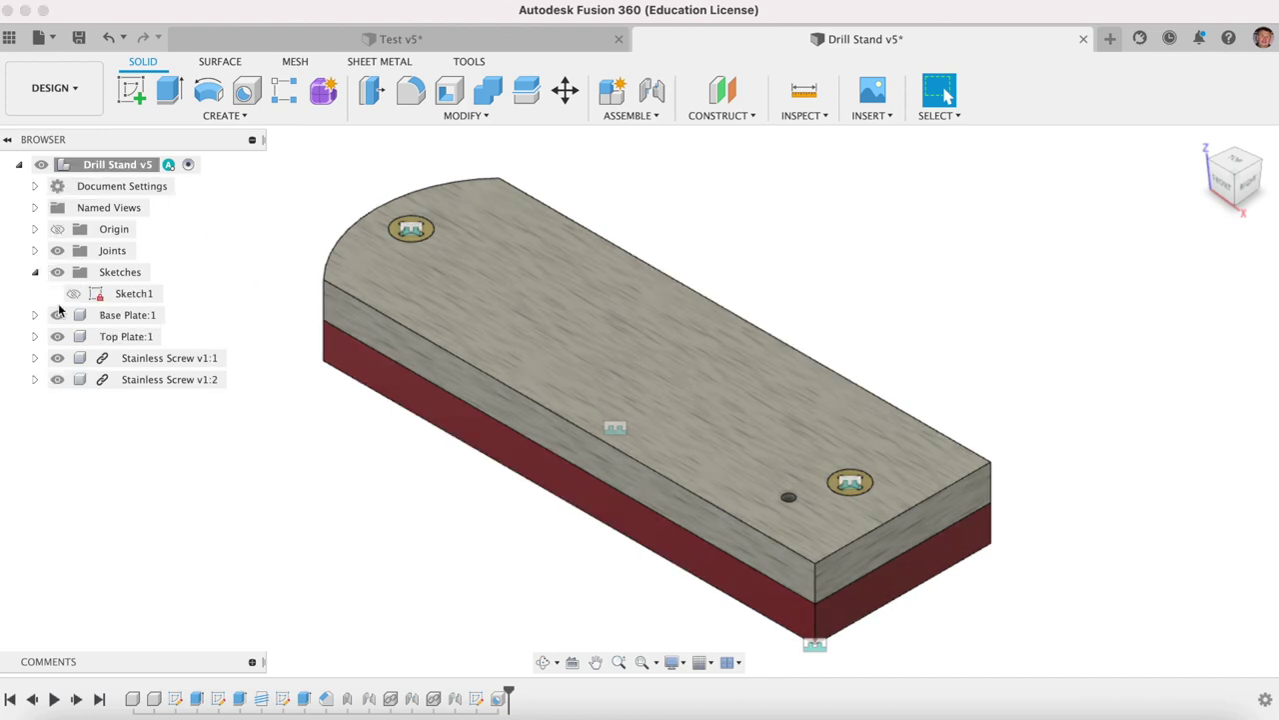
pyautogui.click(73, 293)
pyautogui.click(73, 294)
pyautogui.click(73, 294)
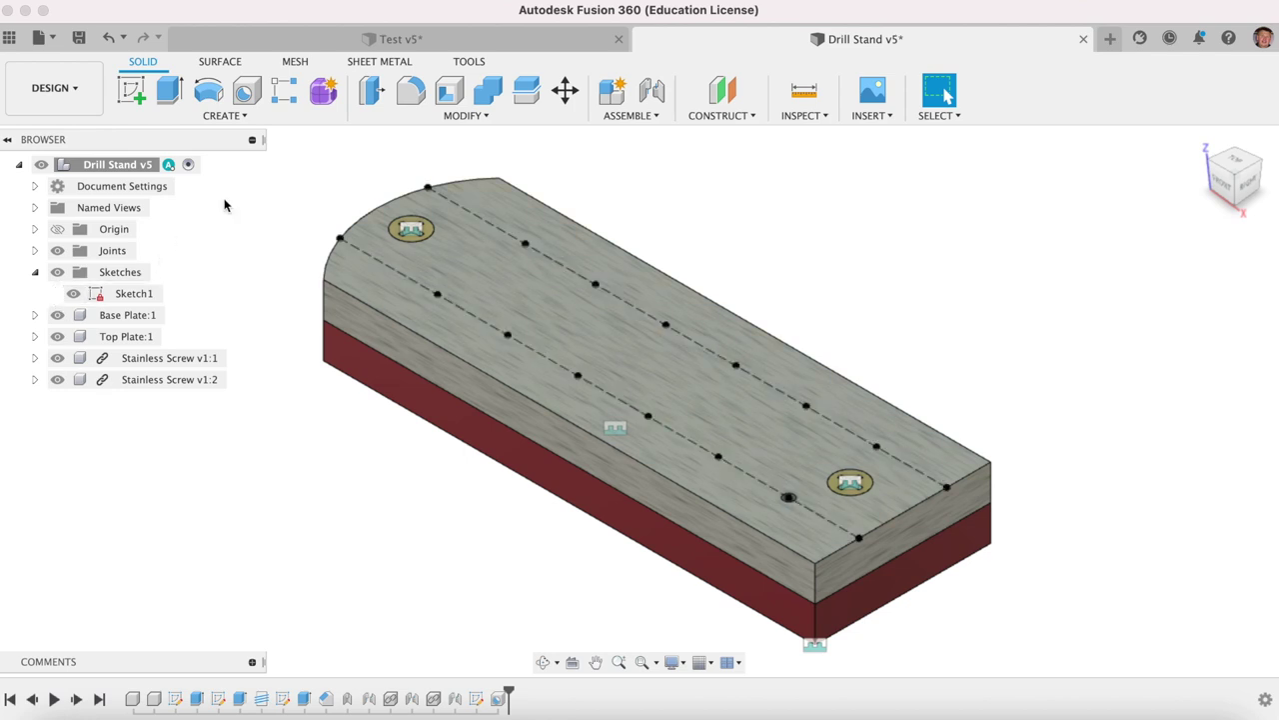
# Drill holes at the next two sketch points, 13 mm and 12.5 mm deep
pyautogui.click(244, 117)
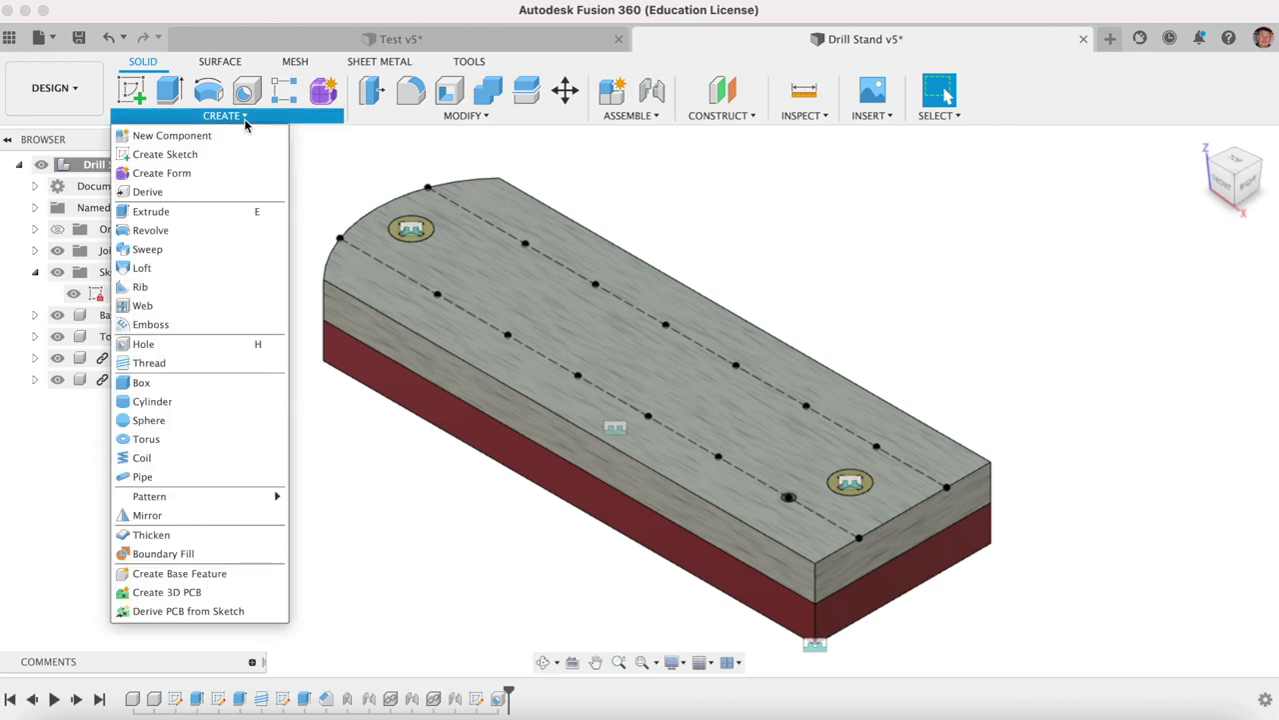
pyautogui.click(150, 344)
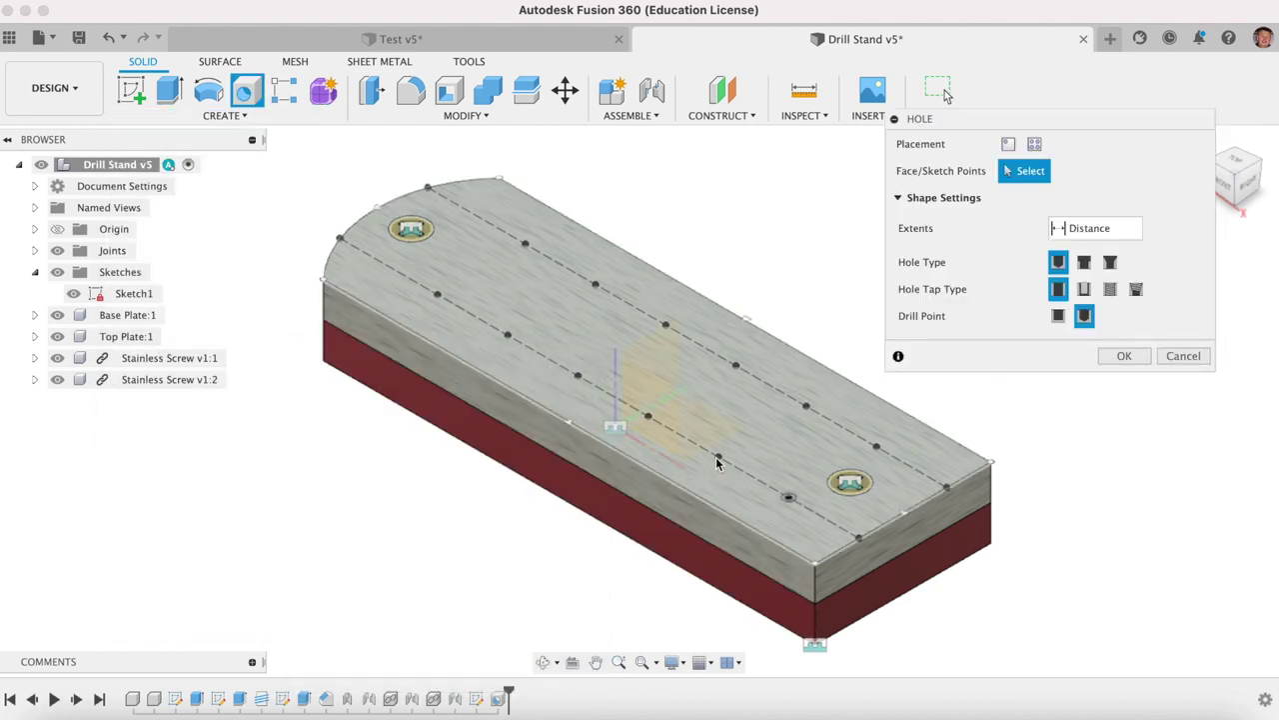
pyautogui.click(719, 459)
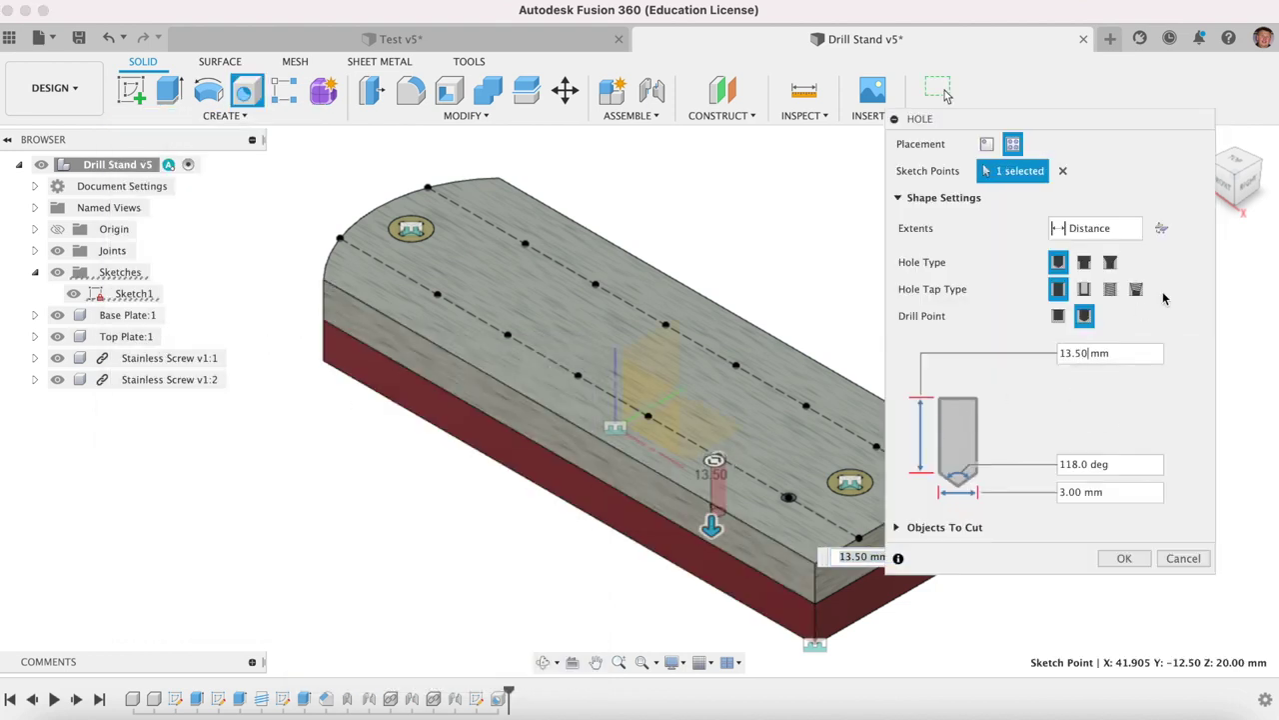
pyautogui.write('0')
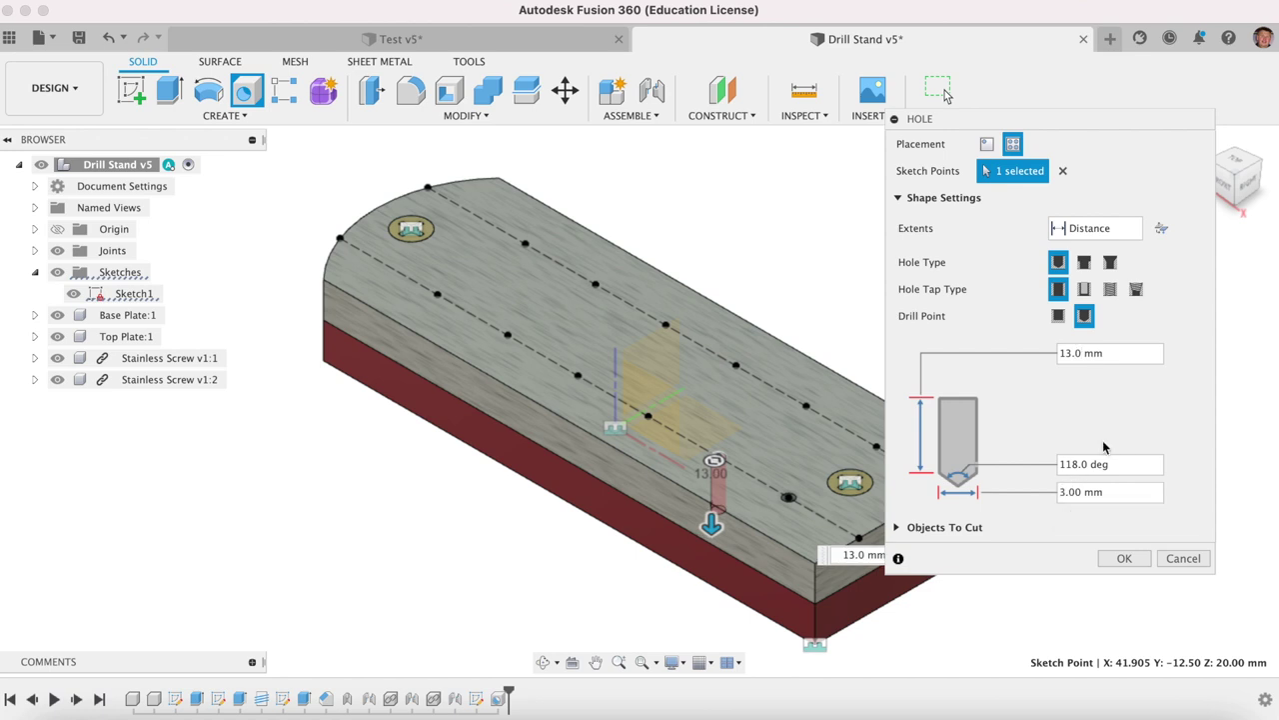
pyautogui.click(1124, 557)
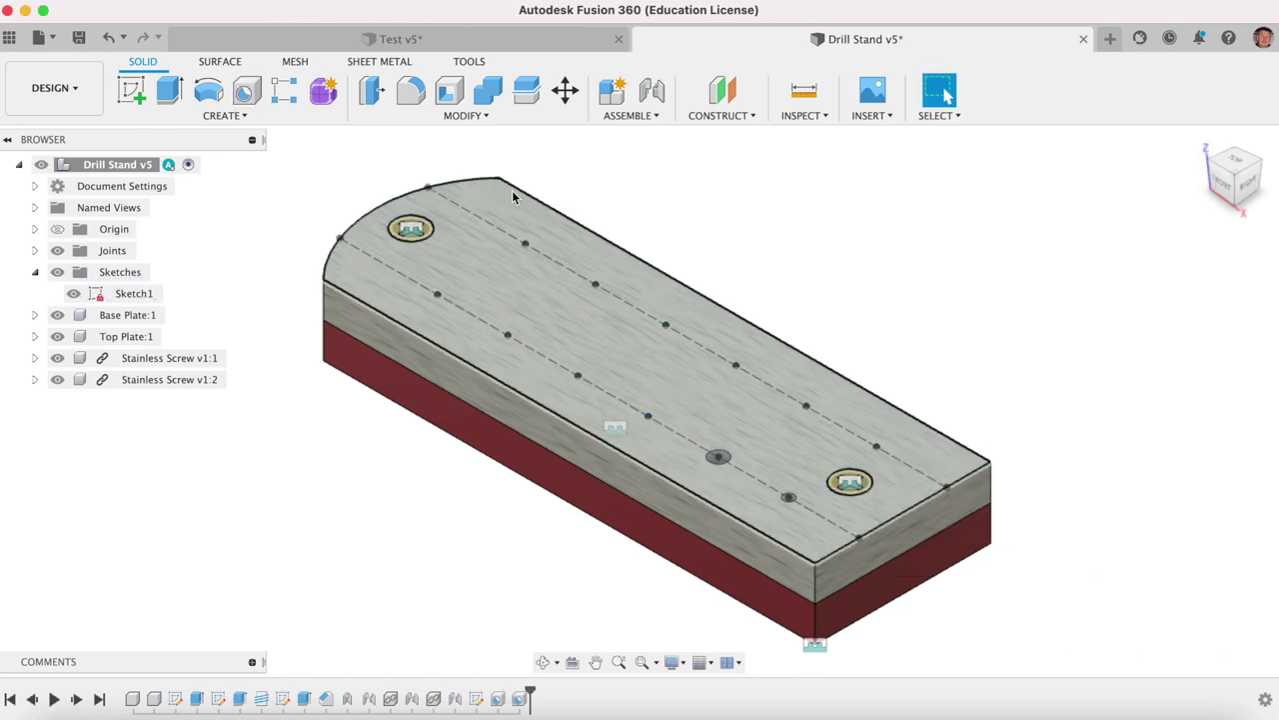
pyautogui.click(246, 90)
pyautogui.click(646, 418)
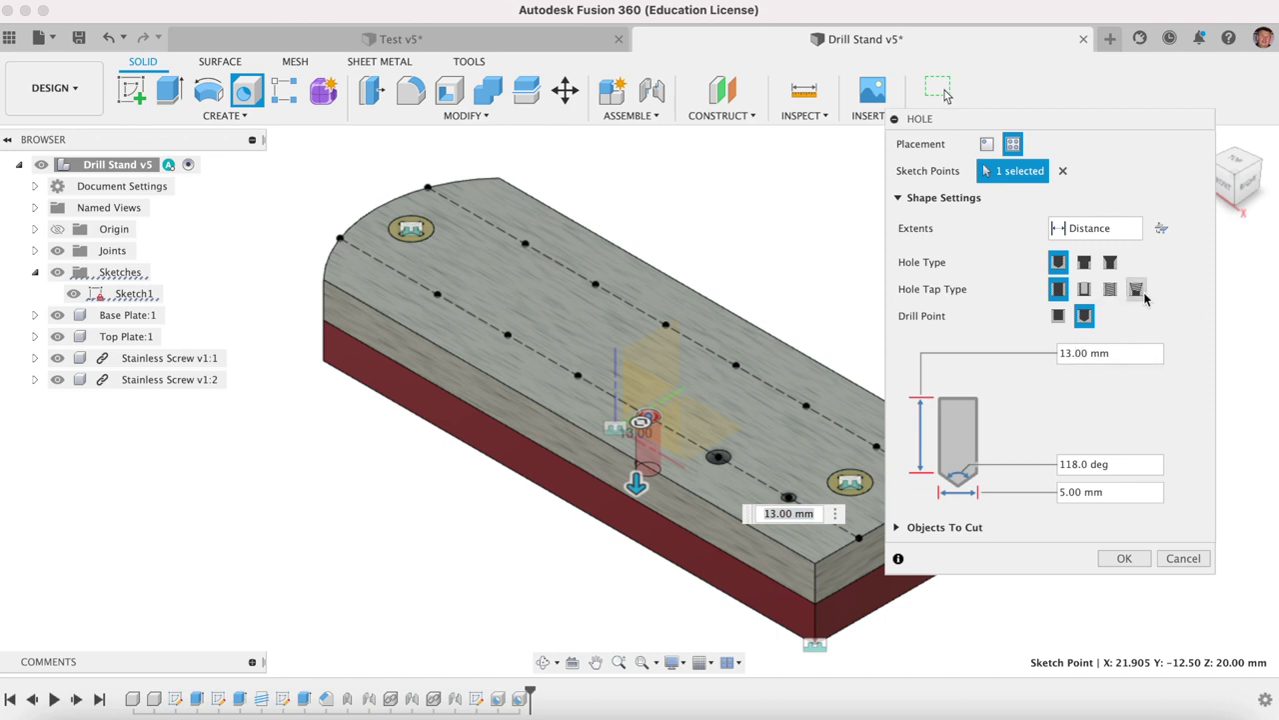
pyautogui.write('12.5')
pyautogui.press('Return')
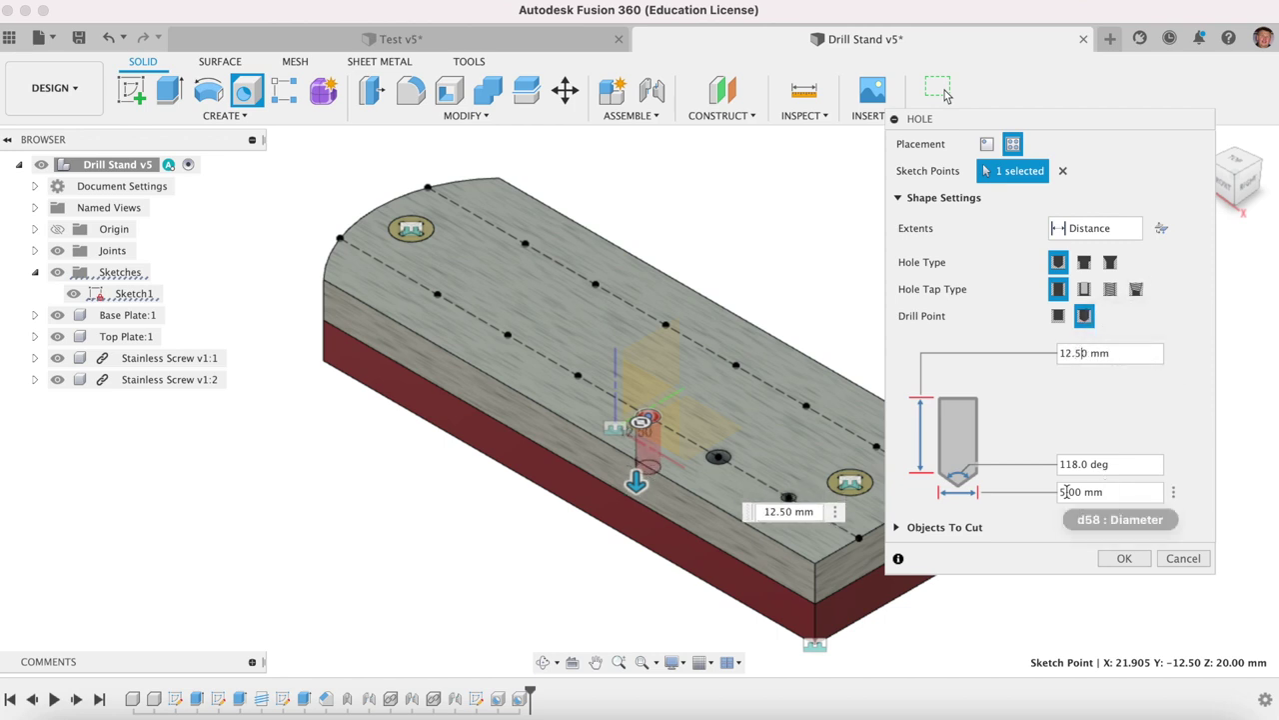
pyautogui.click(1124, 558)
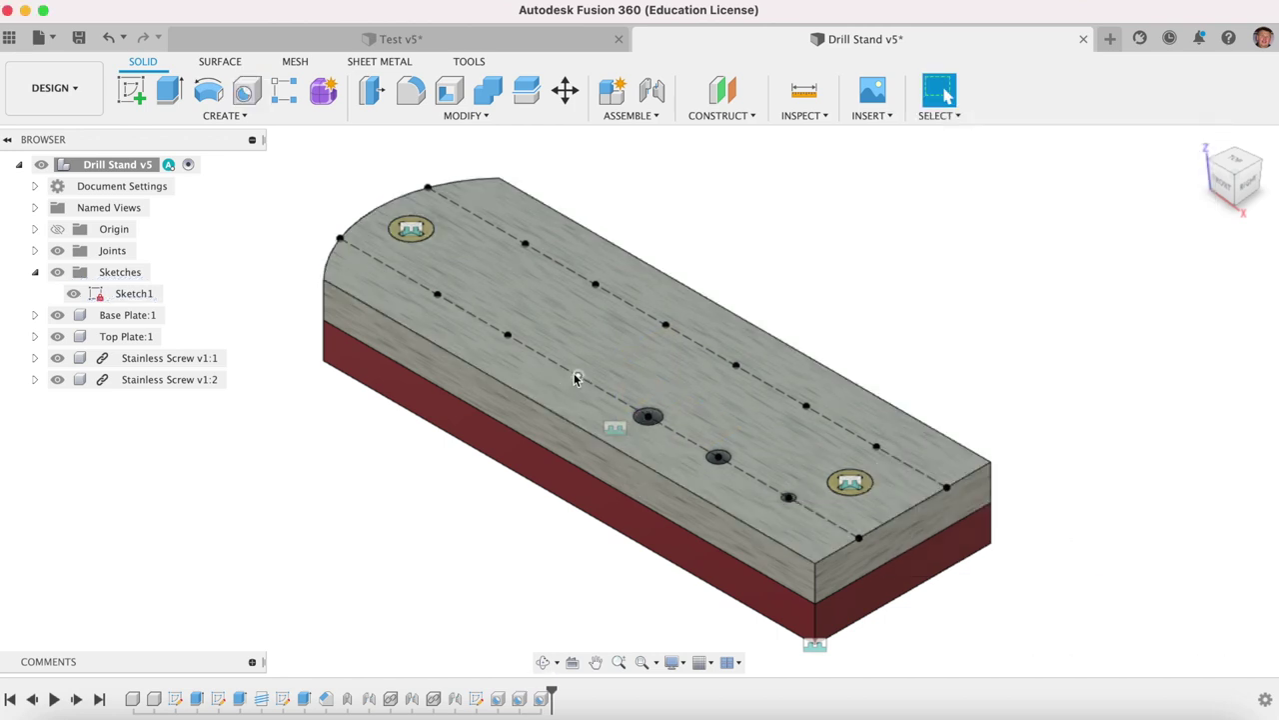
# Add an 8 mm diameter hole and a 10 mm diameter hole at the following points
pyautogui.click(246, 92)
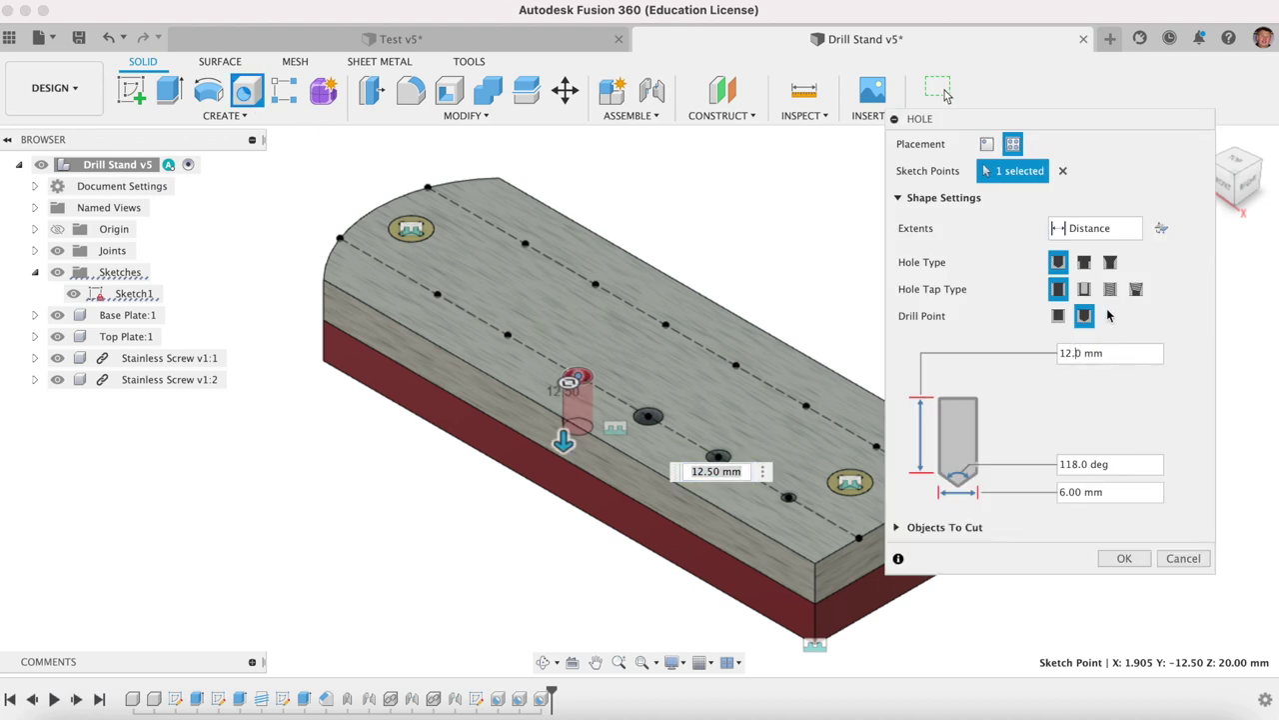
pyautogui.click(1067, 492)
pyautogui.press('BackSpace')
pyautogui.write('8')
pyautogui.click(1122, 557)
pyautogui.click(246, 92)
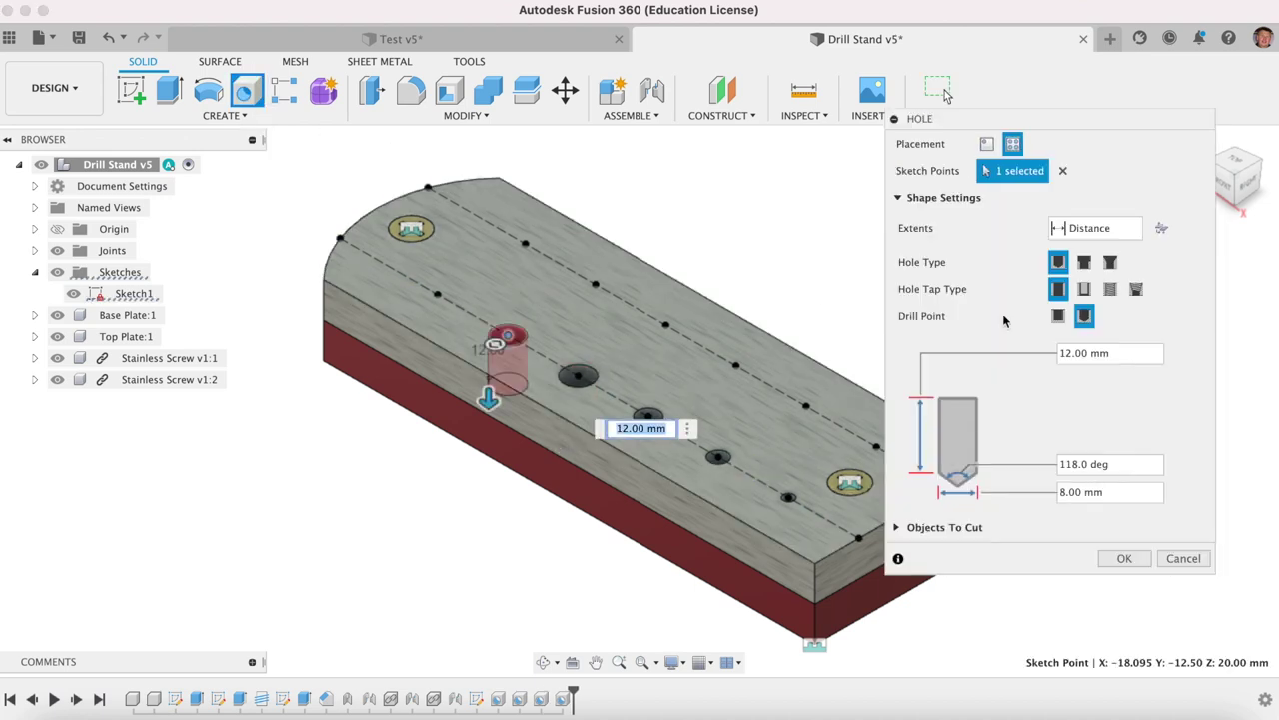
pyautogui.click(1080, 356)
pyautogui.press('BackSpace')
pyautogui.press('BackSpace')
pyautogui.press('BackSpace')
pyautogui.write('1.5')
pyautogui.click(1066, 492)
pyautogui.write('10')
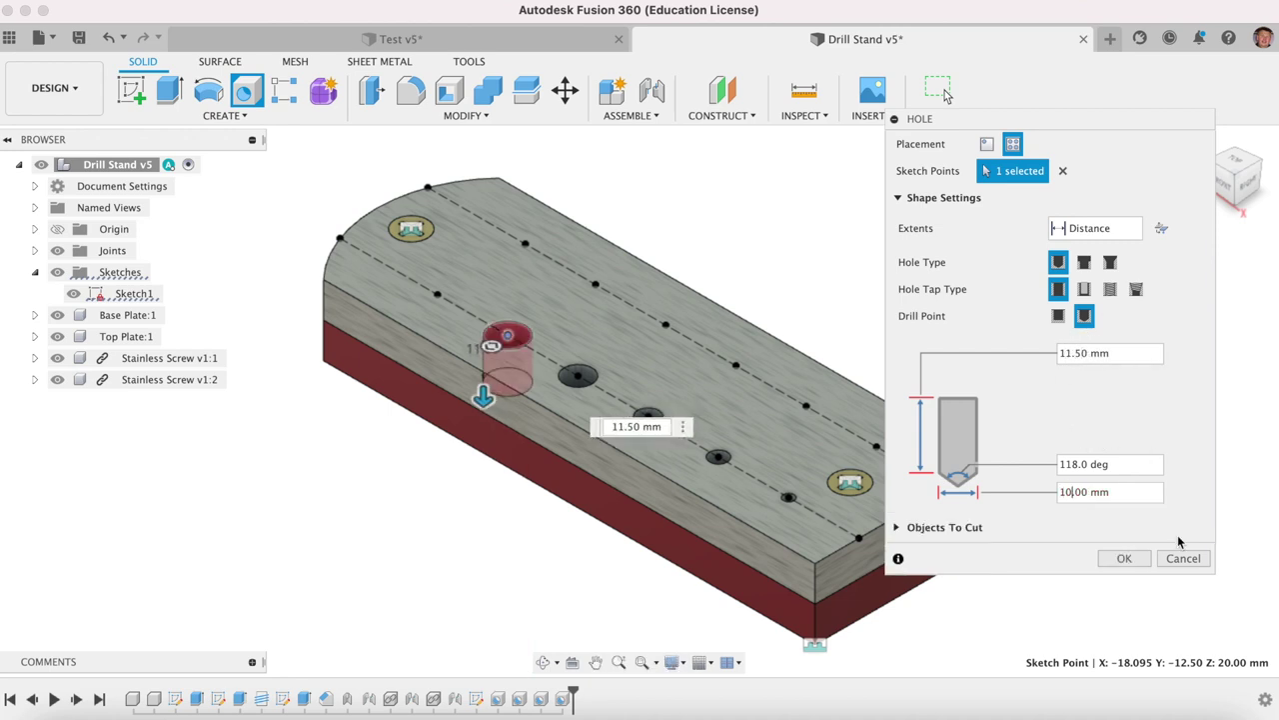
pyautogui.click(1125, 559)
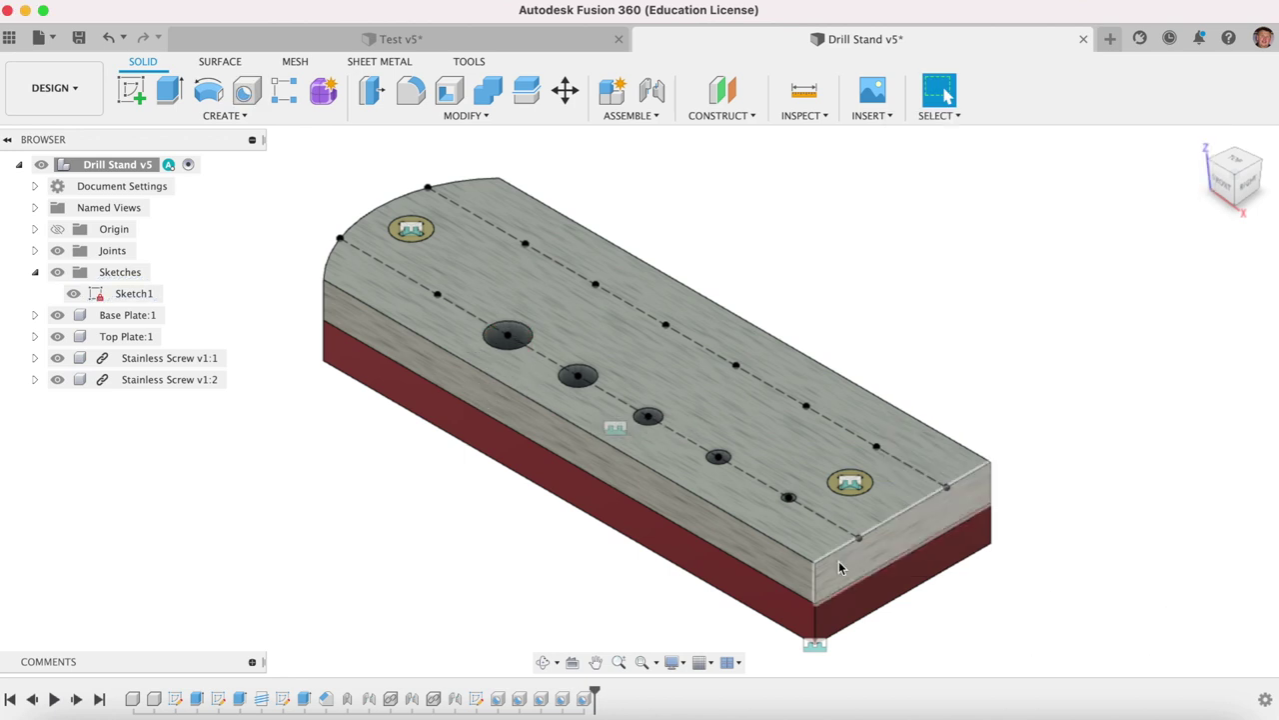
# Drill a 12 mm wide, 11 mm deep hole at the last sketch point
pyautogui.click(437, 295)
pyautogui.press('h')
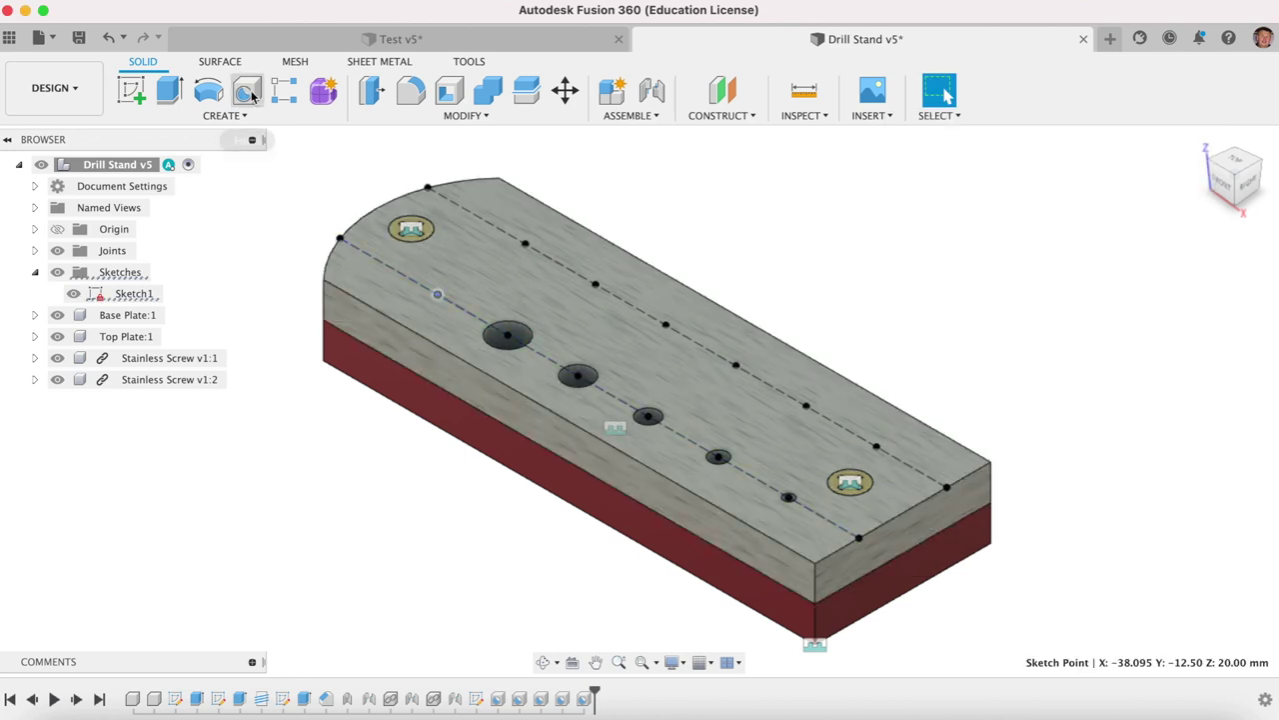
pyautogui.write('11')
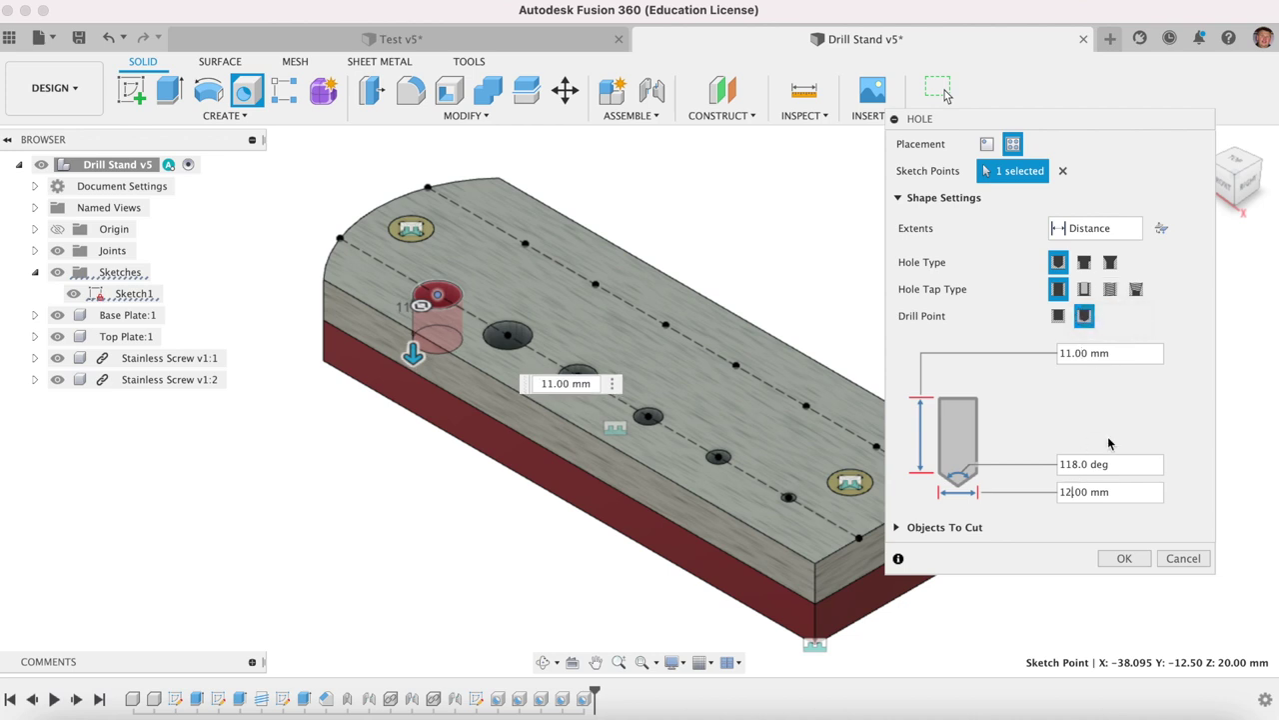
pyautogui.click(1115, 561)
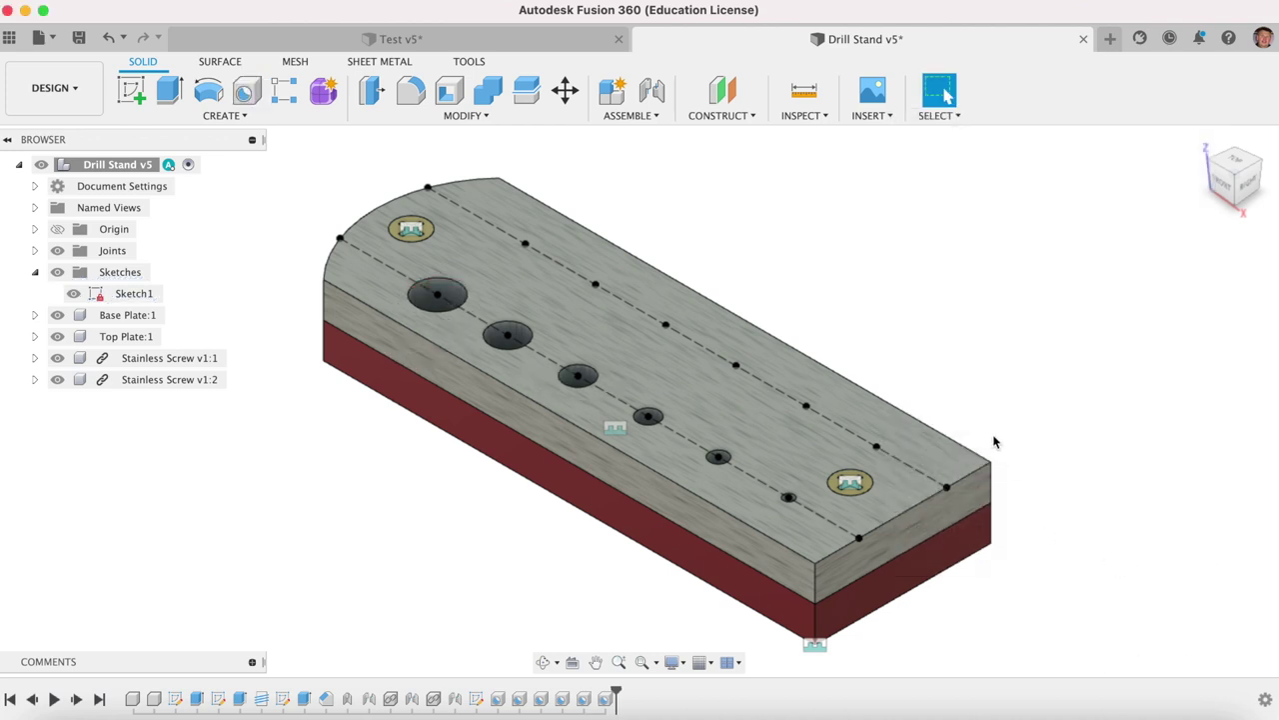
# Toggle Top Plate and Sketch1 visibility off and back on, then restart the Hole command
pyautogui.click(64, 340)
pyautogui.click(60, 337)
pyautogui.click(57, 336)
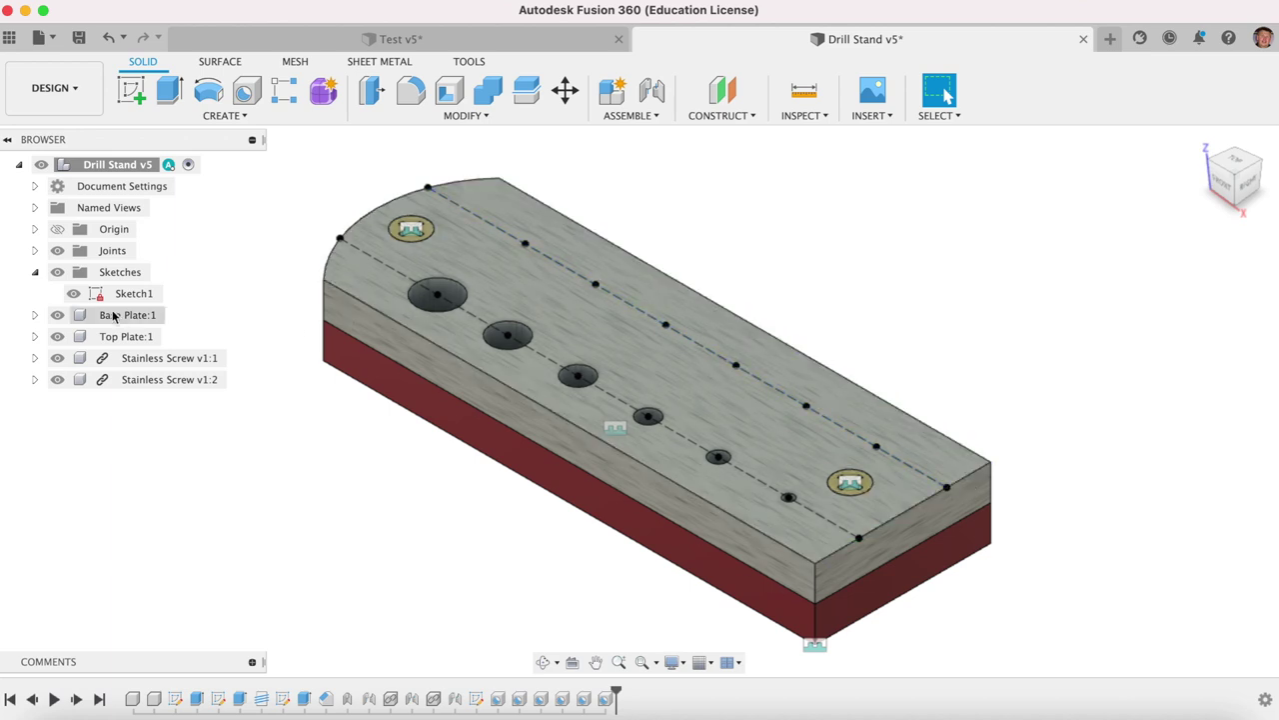
pyautogui.click(74, 294)
pyautogui.click(74, 294)
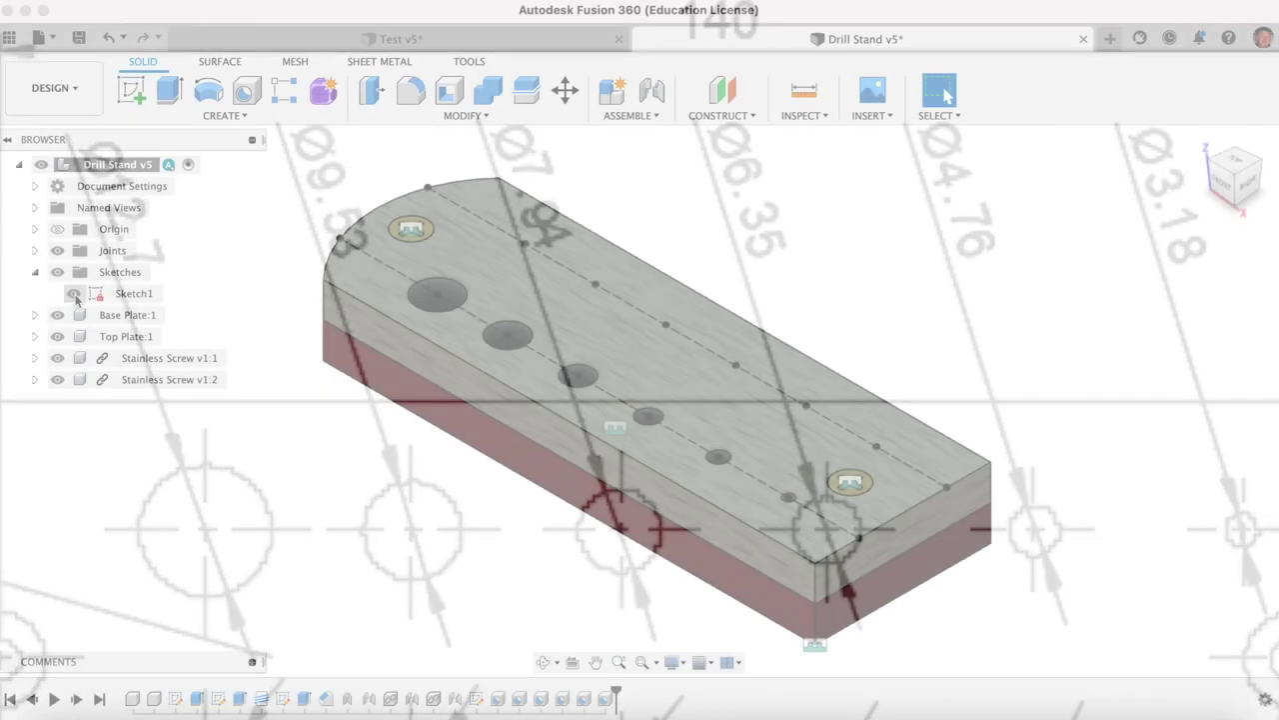
pyautogui.click(74, 294)
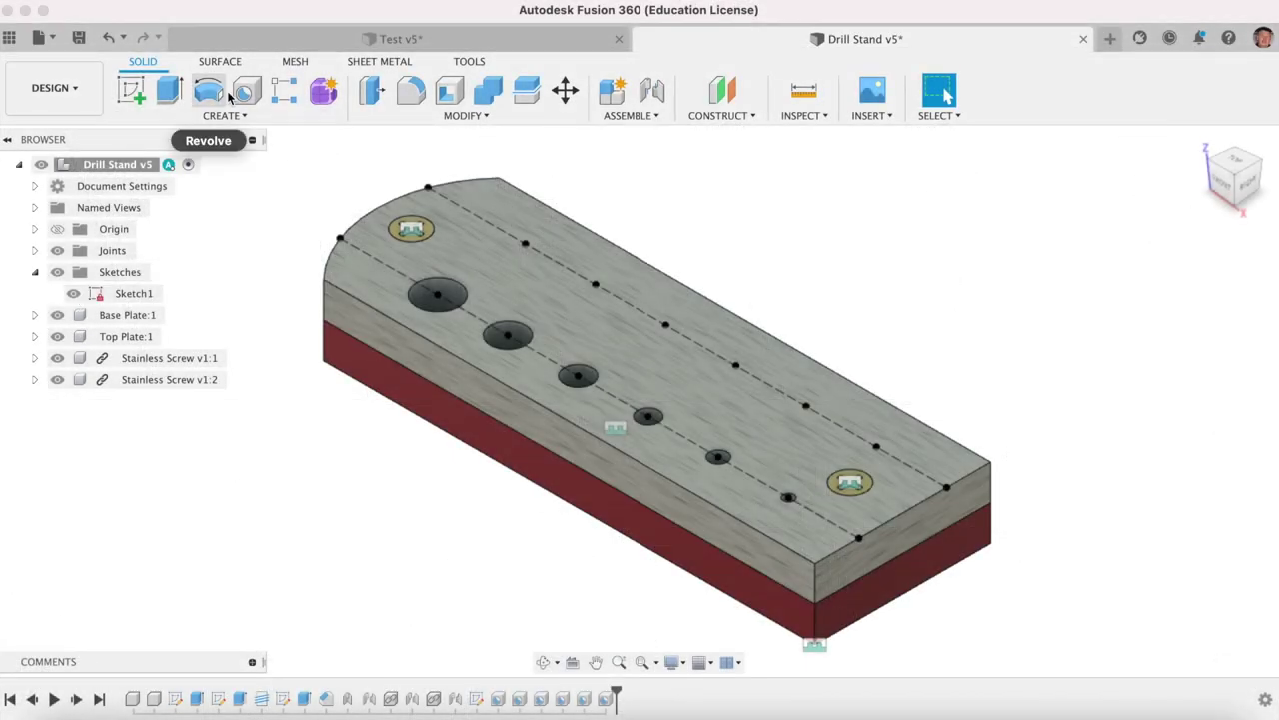
# Add the first back-row hole at the end point, 13.5 mm deep
pyautogui.click(246, 90)
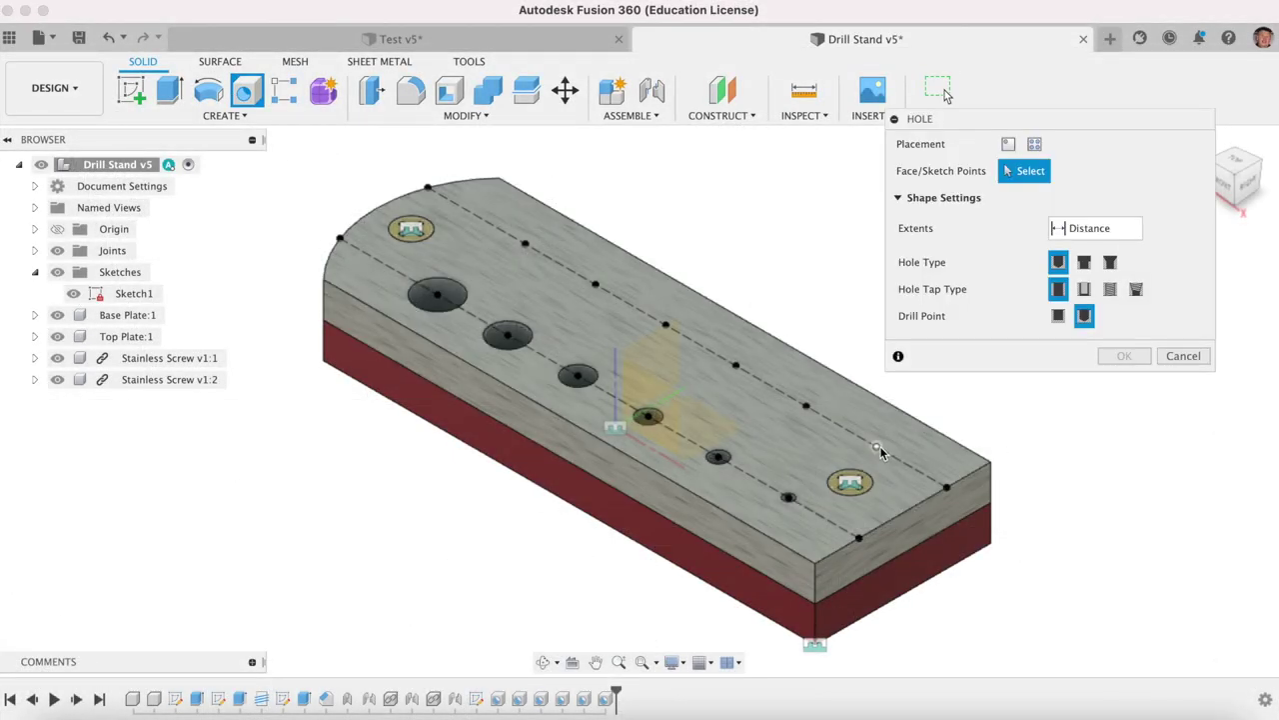
pyautogui.click(878, 448)
pyautogui.doubleClick(1088, 353)
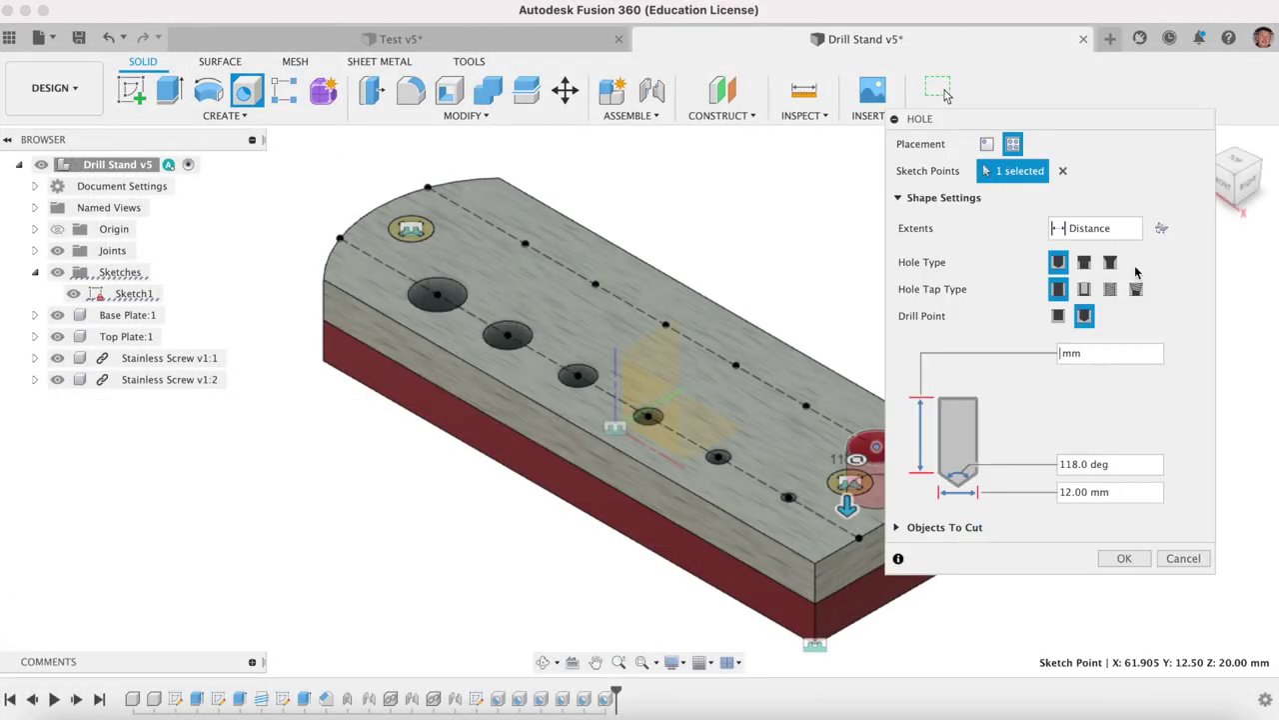
pyautogui.press('BackSpace')
pyautogui.write('13.5')
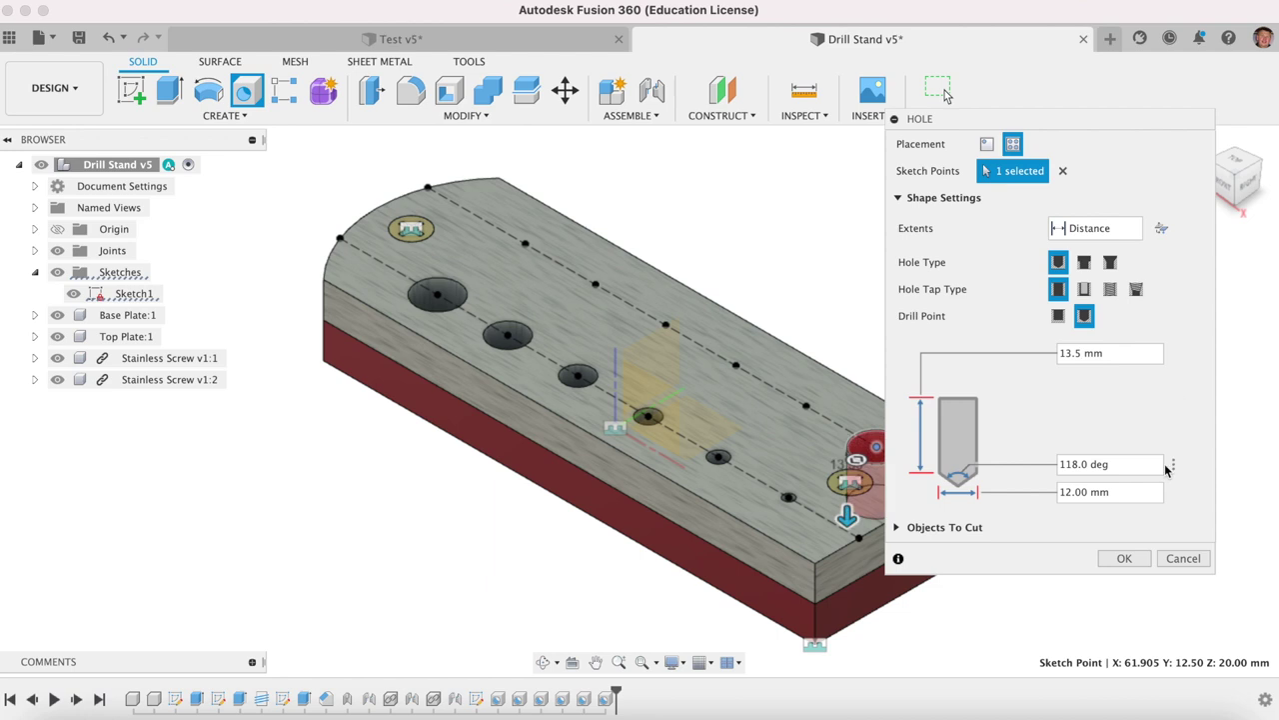
pyautogui.click(1090, 492)
pyautogui.press('BackSpace')
pyautogui.write('3.18')
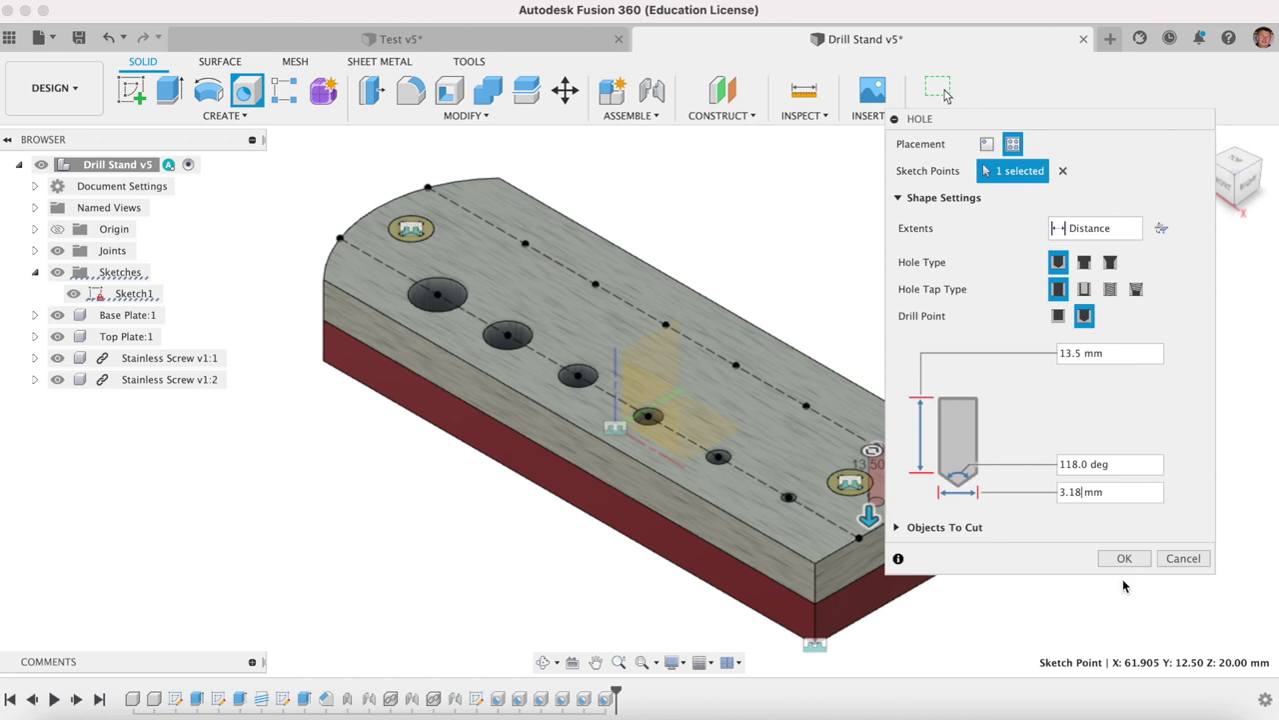
pyautogui.click(1124, 558)
# Add the second back-row hole 13 mm deep and the third at 6.35 mm diameter
pyautogui.click(808, 412)
pyautogui.click(246, 90)
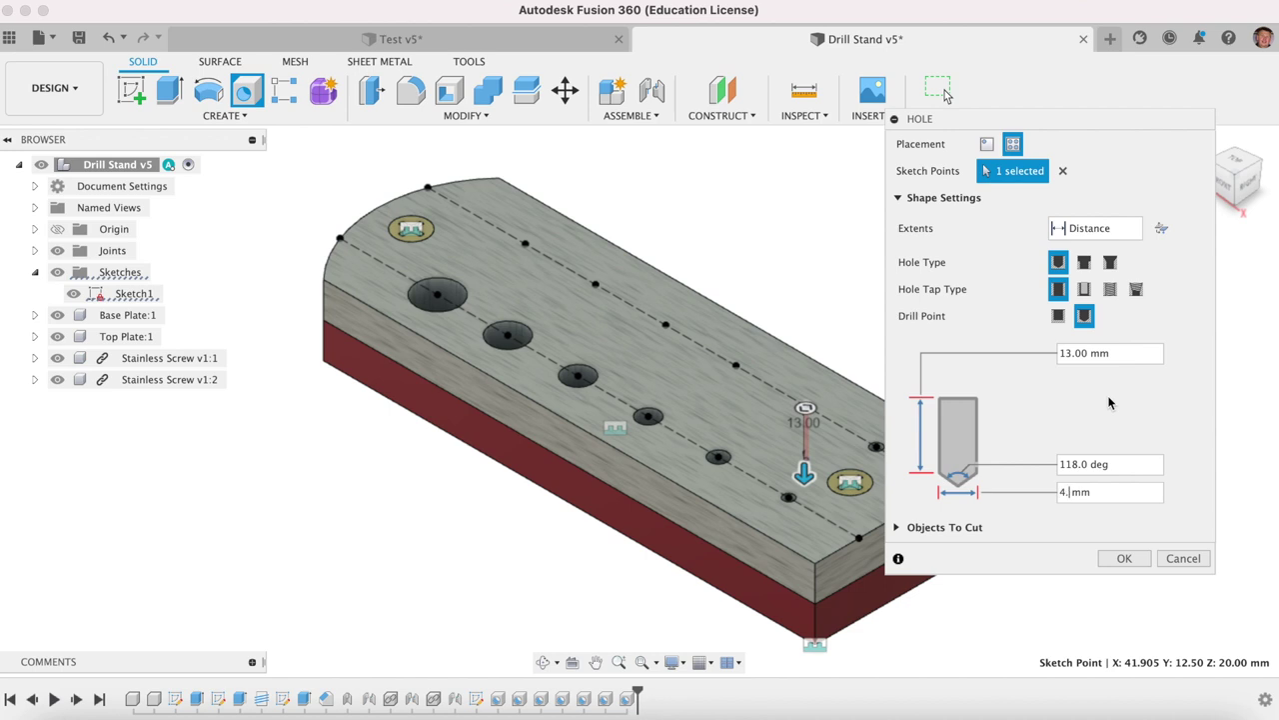
pyautogui.write('78')
pyautogui.click(1125, 558)
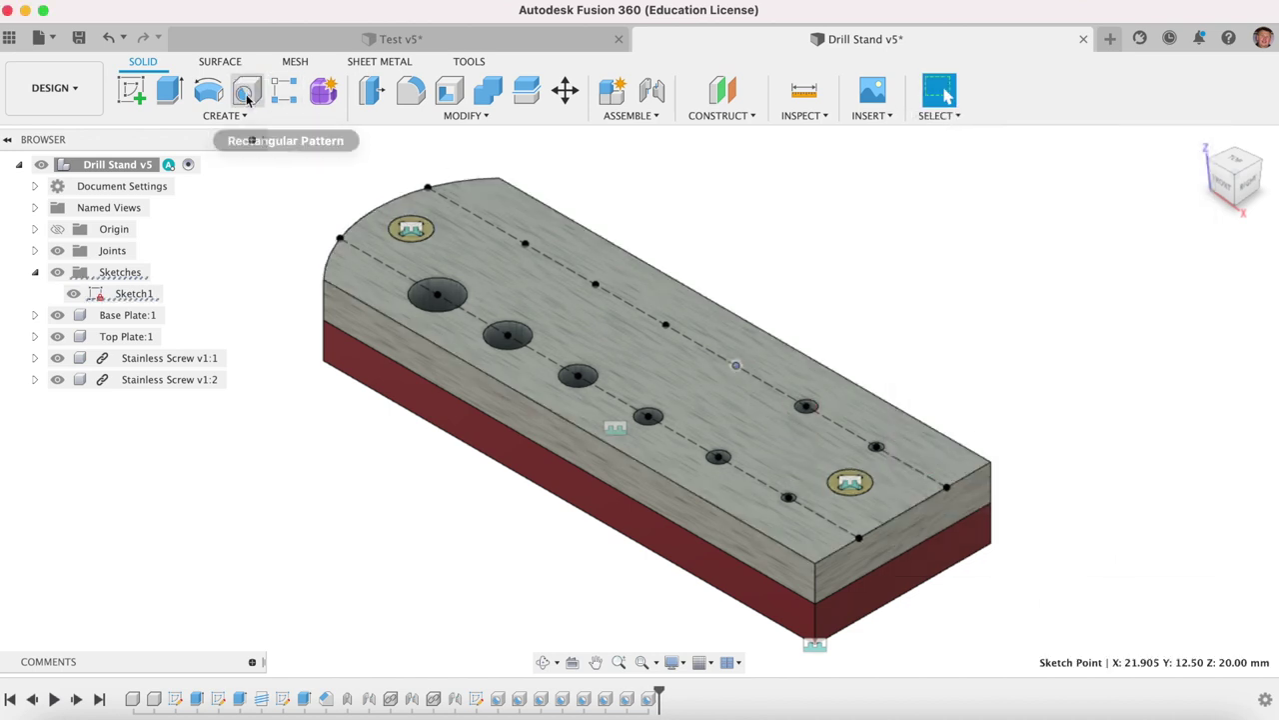
pyautogui.click(247, 92)
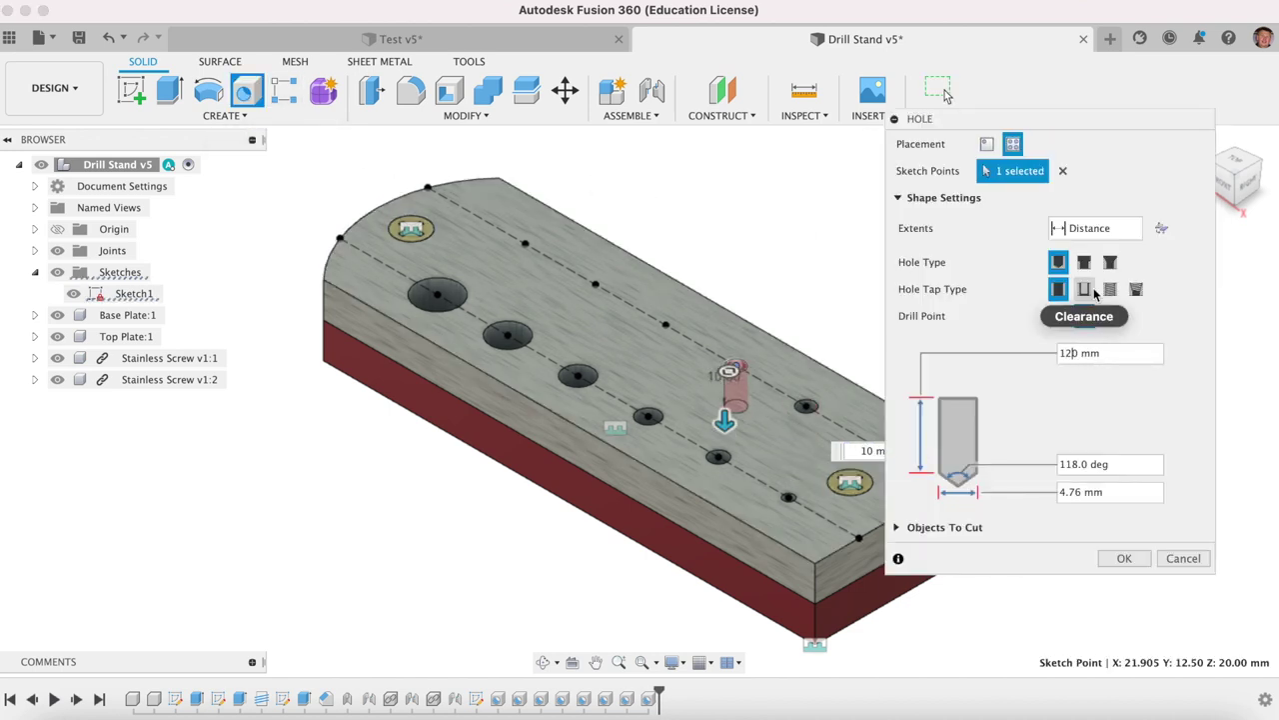
pyautogui.click(1083, 492)
pyautogui.press('BackSpace')
pyautogui.press('BackSpace')
pyautogui.press('BackSpace')
pyautogui.press('BackSpace')
pyautogui.write('6.35')
pyautogui.click(1124, 557)
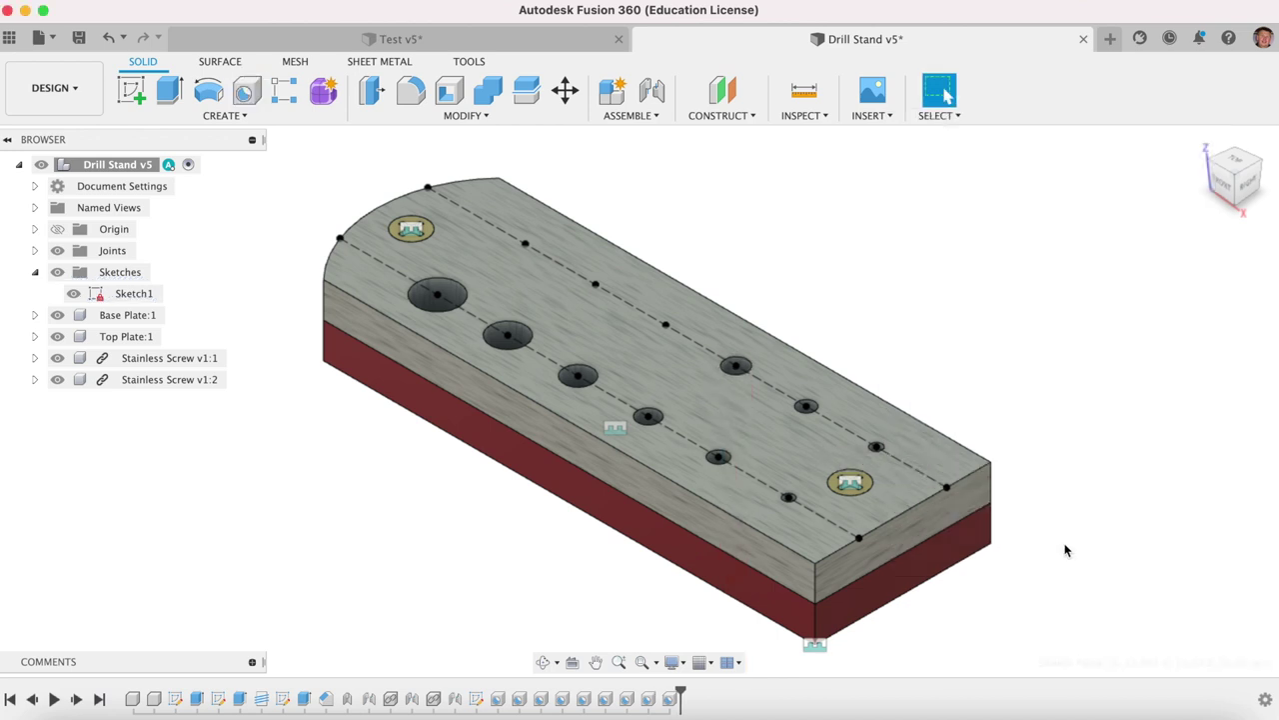
# Add the fourth back-row hole, 12 mm deep with a 7.94 mm diameter
pyautogui.click(666, 326)
pyautogui.click(247, 92)
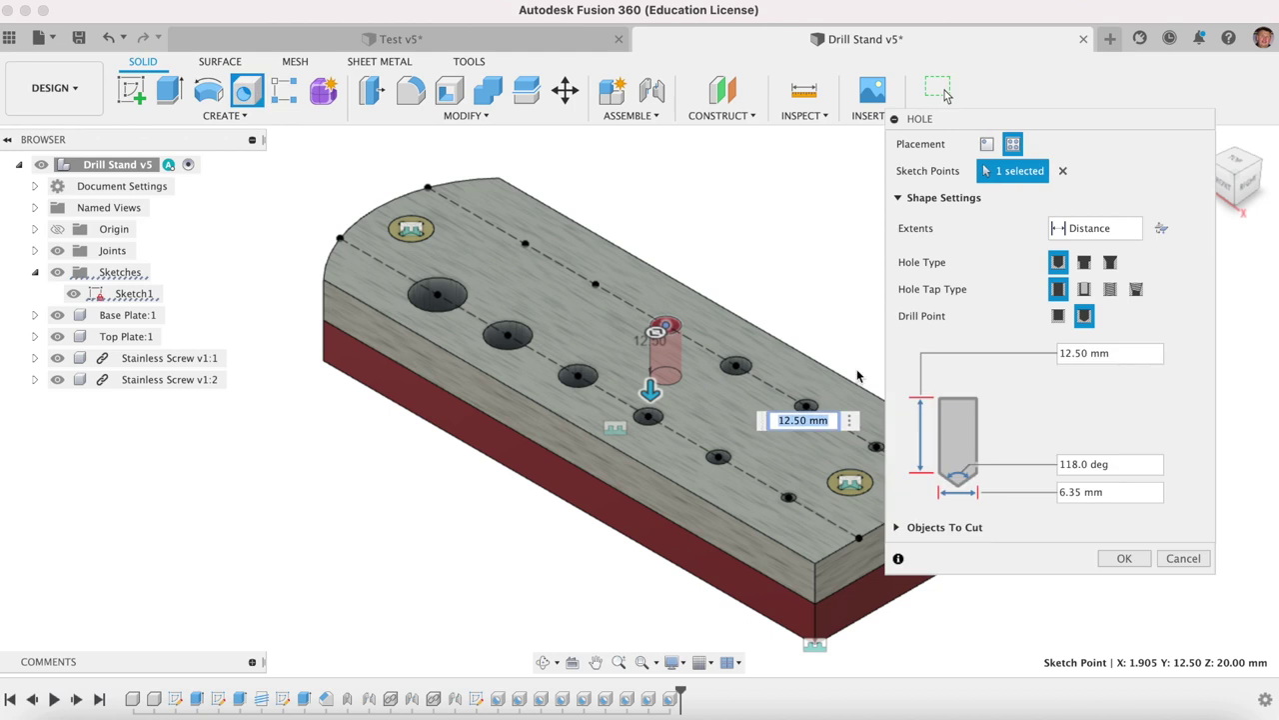
pyautogui.click(1086, 352)
pyautogui.press('Tab')
pyautogui.press('Tab')
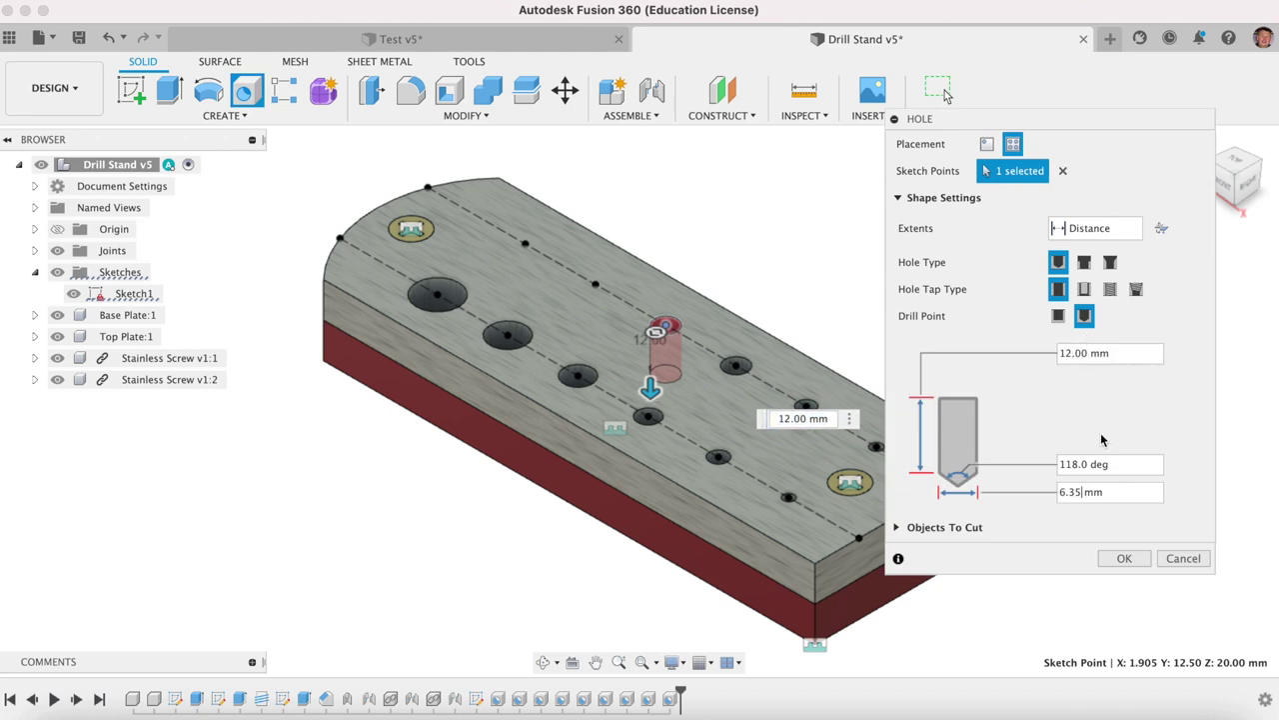
pyautogui.press('BackSpace')
pyautogui.press('BackSpace')
pyautogui.press('BackSpace')
pyautogui.press('BackSpace')
pyautogui.write('7.94')
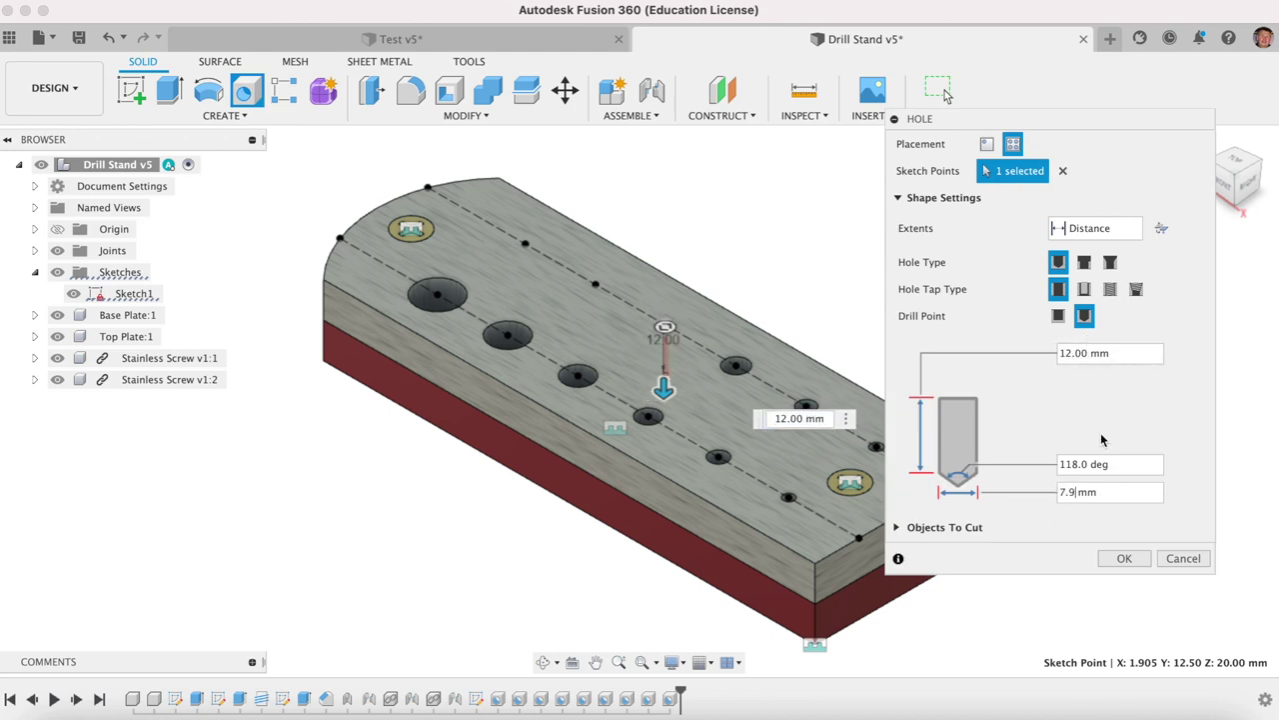
pyautogui.click(1122, 558)
# Add the fifth back-row hole with a 9.53 mm diameter
pyautogui.click(594, 284)
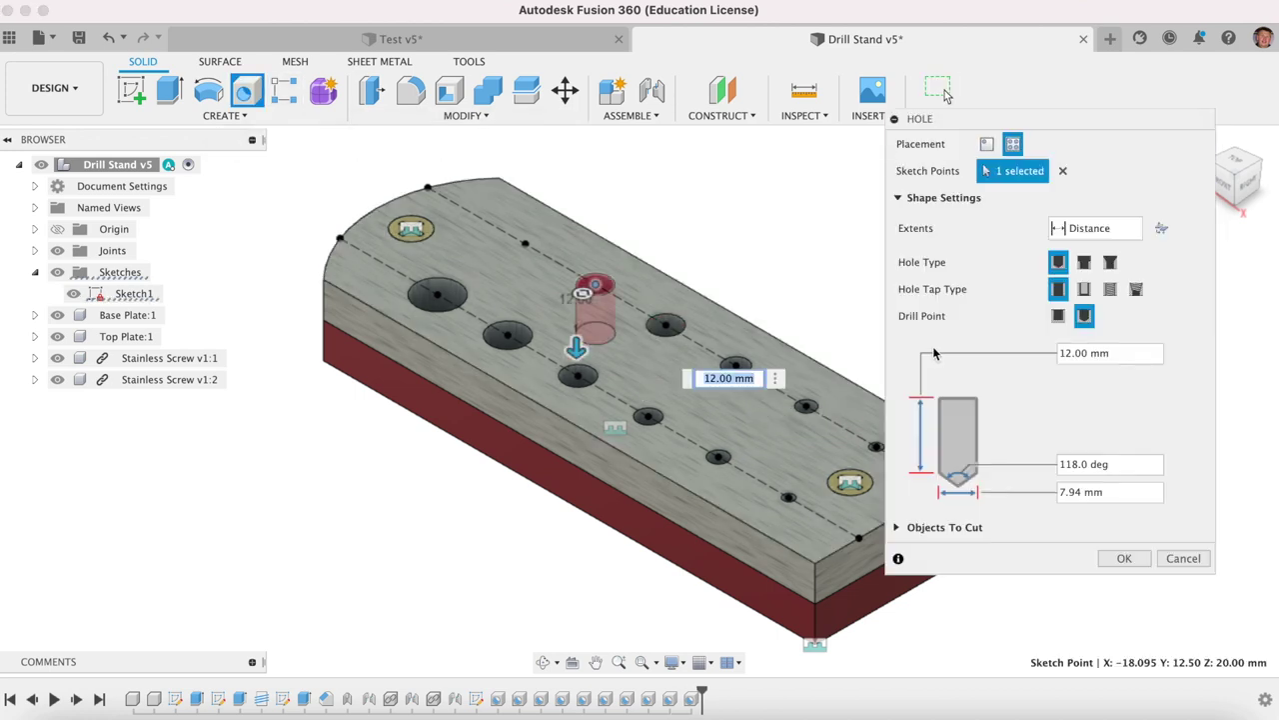
pyautogui.click(1086, 353)
pyautogui.press('BackSpace')
pyautogui.press('BackSpace')
pyautogui.press('BackSpace')
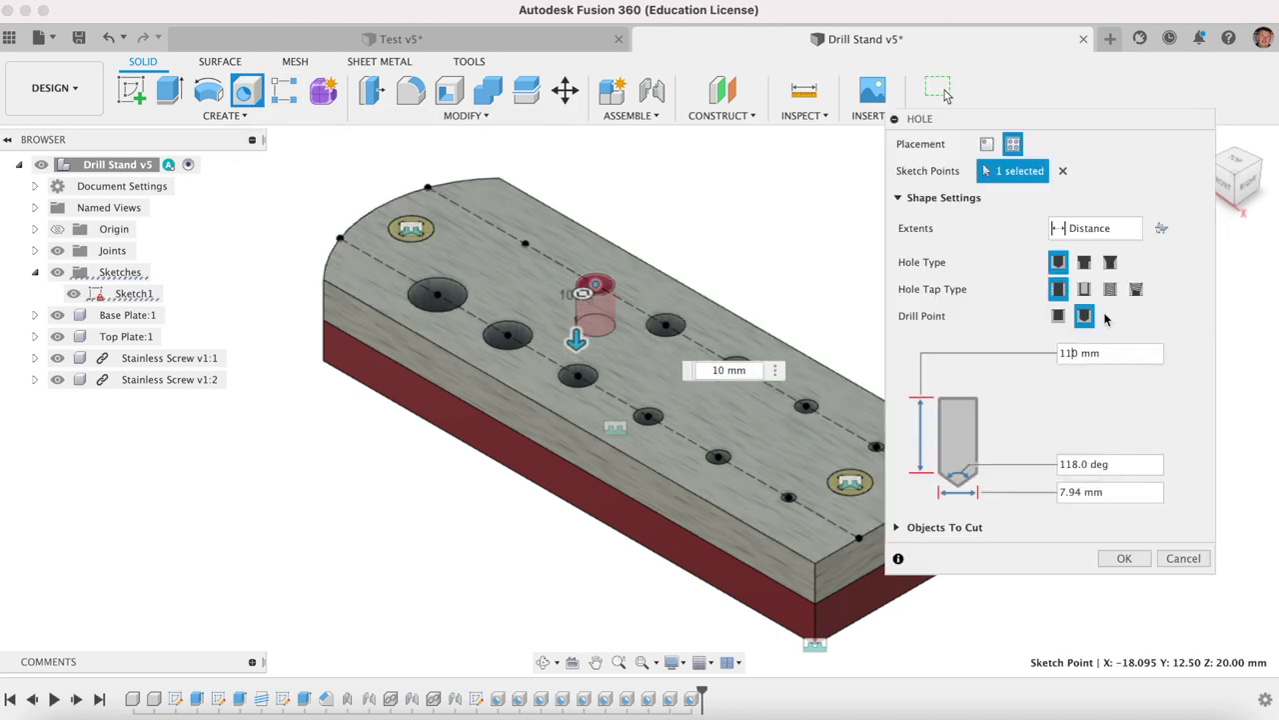
pyautogui.write('1.5')
pyautogui.doubleClick(1080, 492)
pyautogui.write('7')
pyautogui.press('BackSpace')
pyautogui.write('8')
pyautogui.press('BackSpace')
pyautogui.write('9.53')
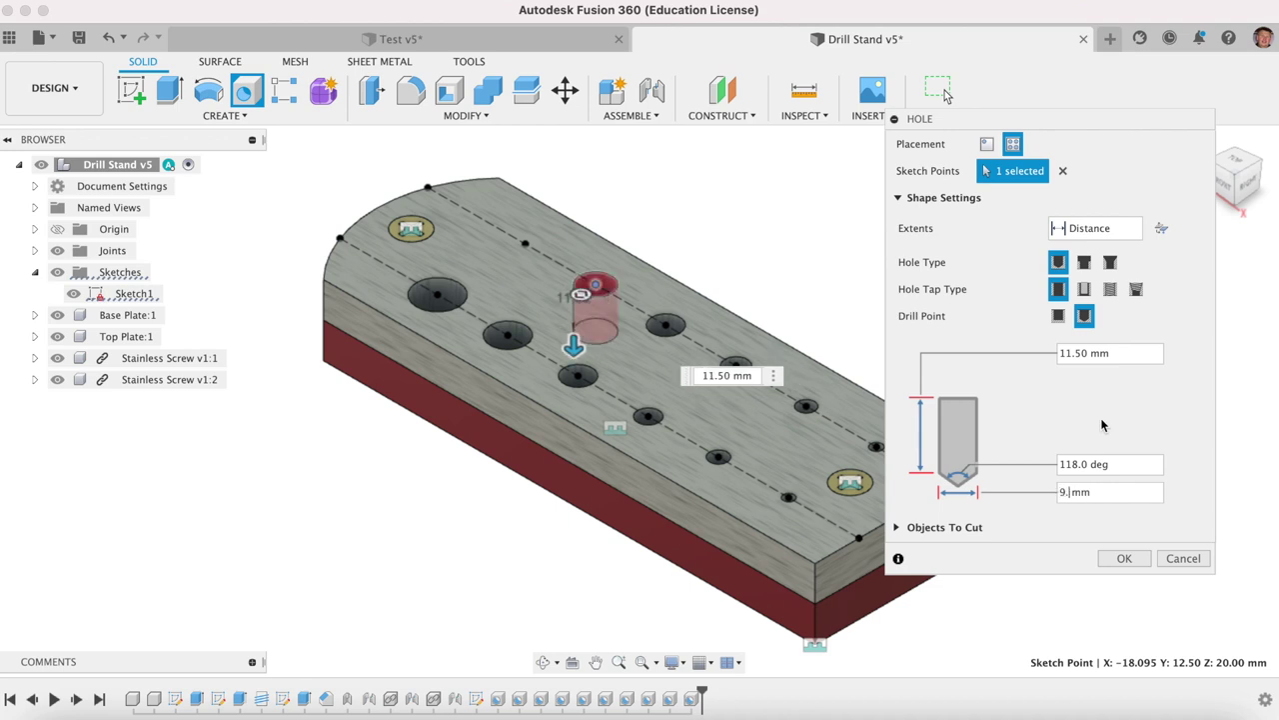
pyautogui.click(1127, 557)
# Add the last back-row hole, 11 mm deep and 9.53 mm in diameter
pyautogui.click(525, 243)
pyautogui.press('h')
pyautogui.doubleClick(1081, 352)
pyautogui.write('11')
pyautogui.press('Tab')
pyautogui.write('9.53')
pyautogui.click(1123, 559)
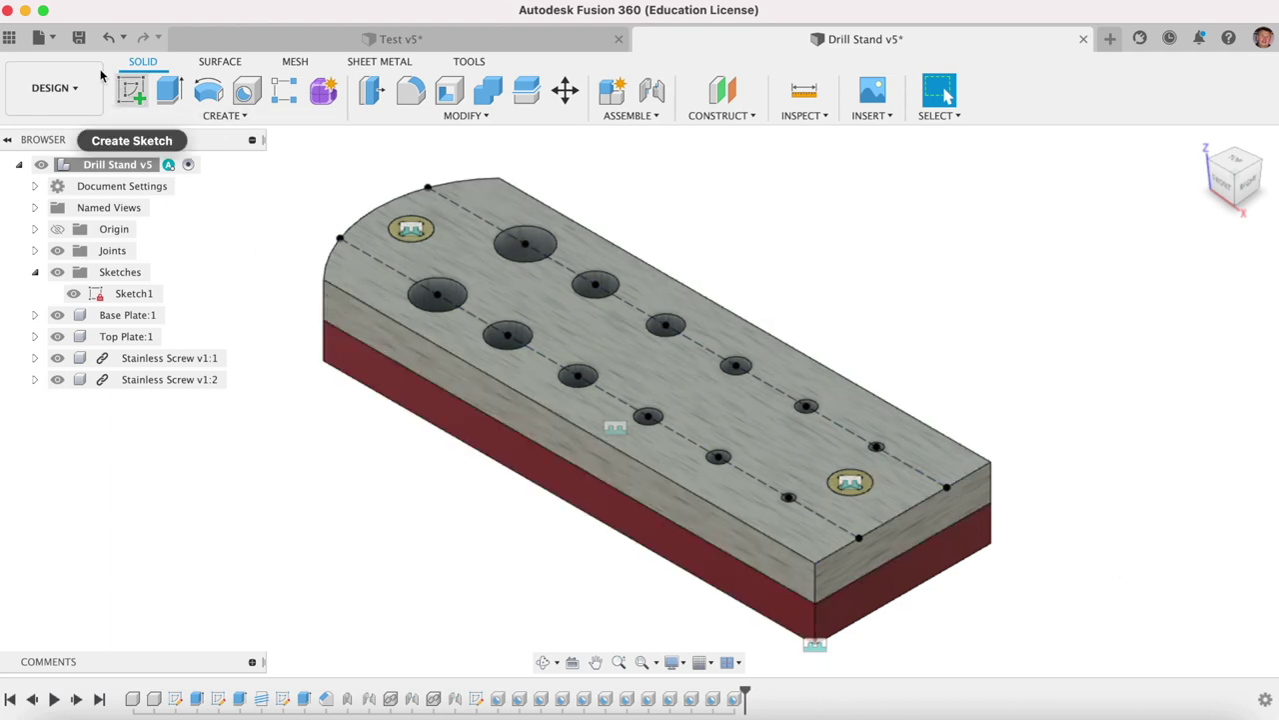
# Save the design and hide Sketch1 in the browser
pyautogui.click(79, 38)
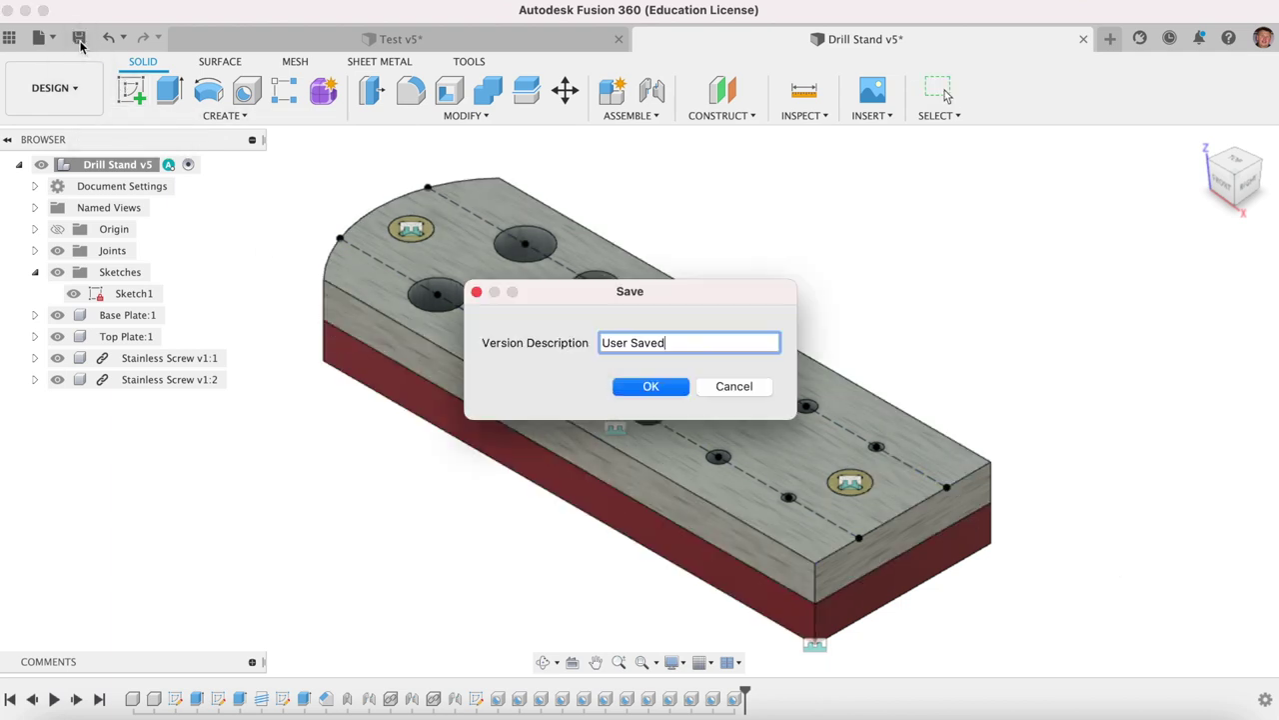
pyautogui.click(661, 388)
pyautogui.click(84, 296)
pyautogui.click(76, 294)
pyautogui.click(46, 276)
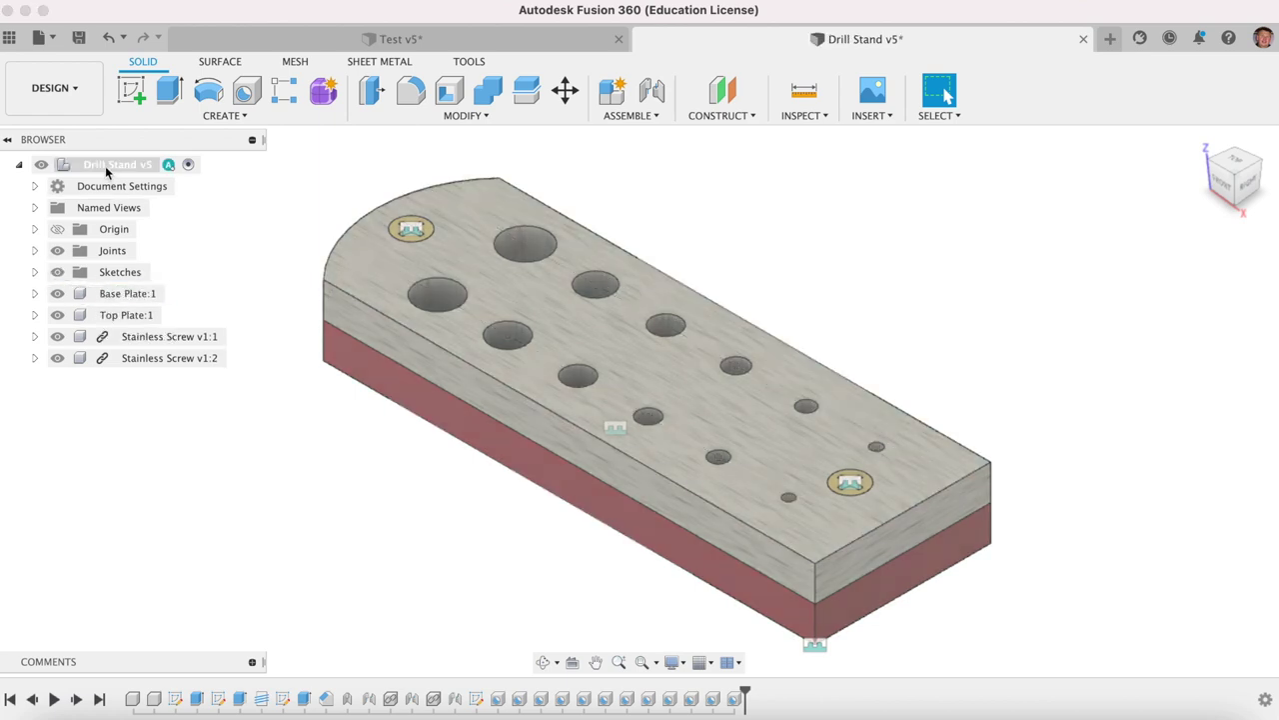
# Briefly show Sketch1's dashed hole-centre lines again, then hide them
pyautogui.click(35, 272)
pyautogui.click(74, 294)
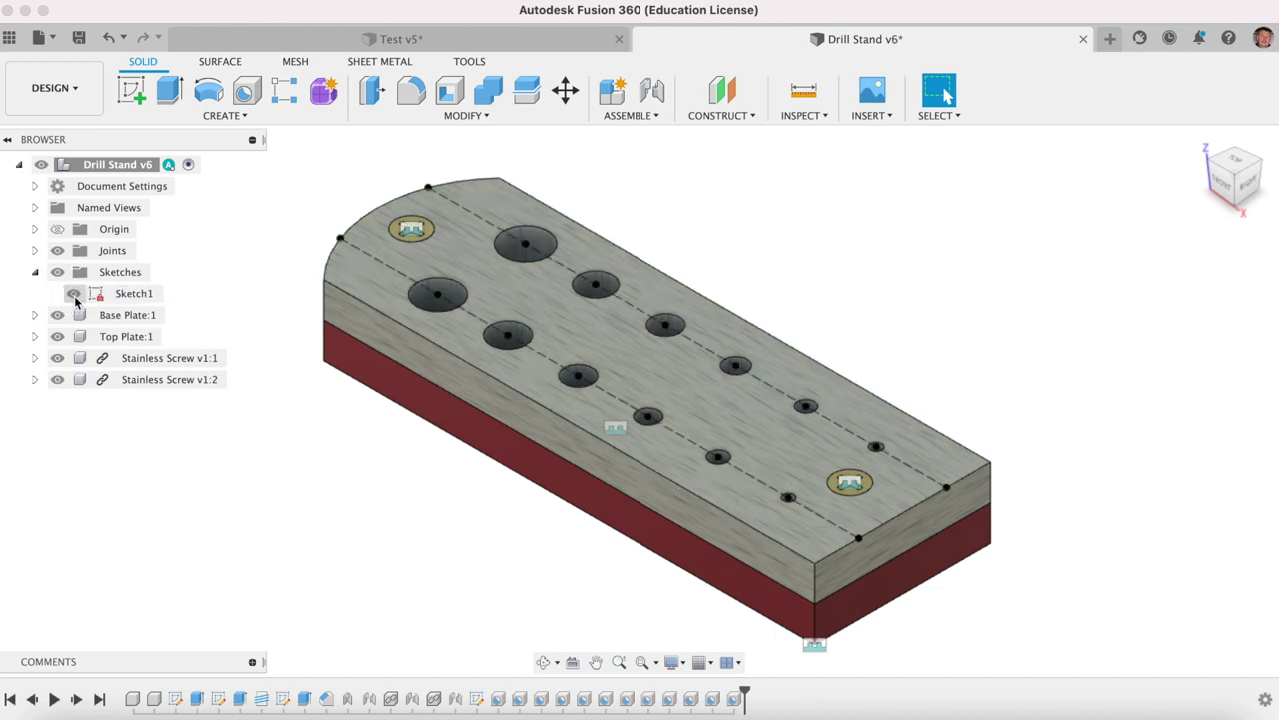
pyautogui.click(74, 294)
pyautogui.click(35, 272)
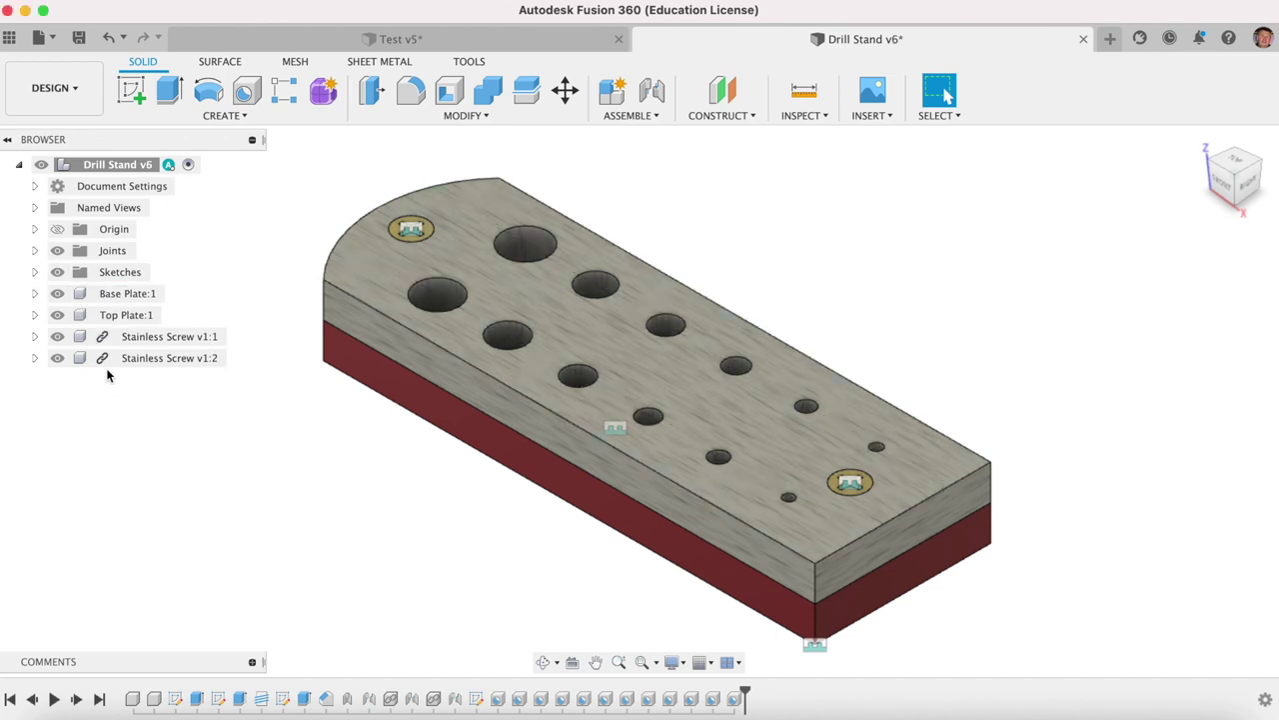
# Hide and re-show Top Plate:1 to inspect the base, then save as version 6
pyautogui.click(63, 315)
pyautogui.click(57, 315)
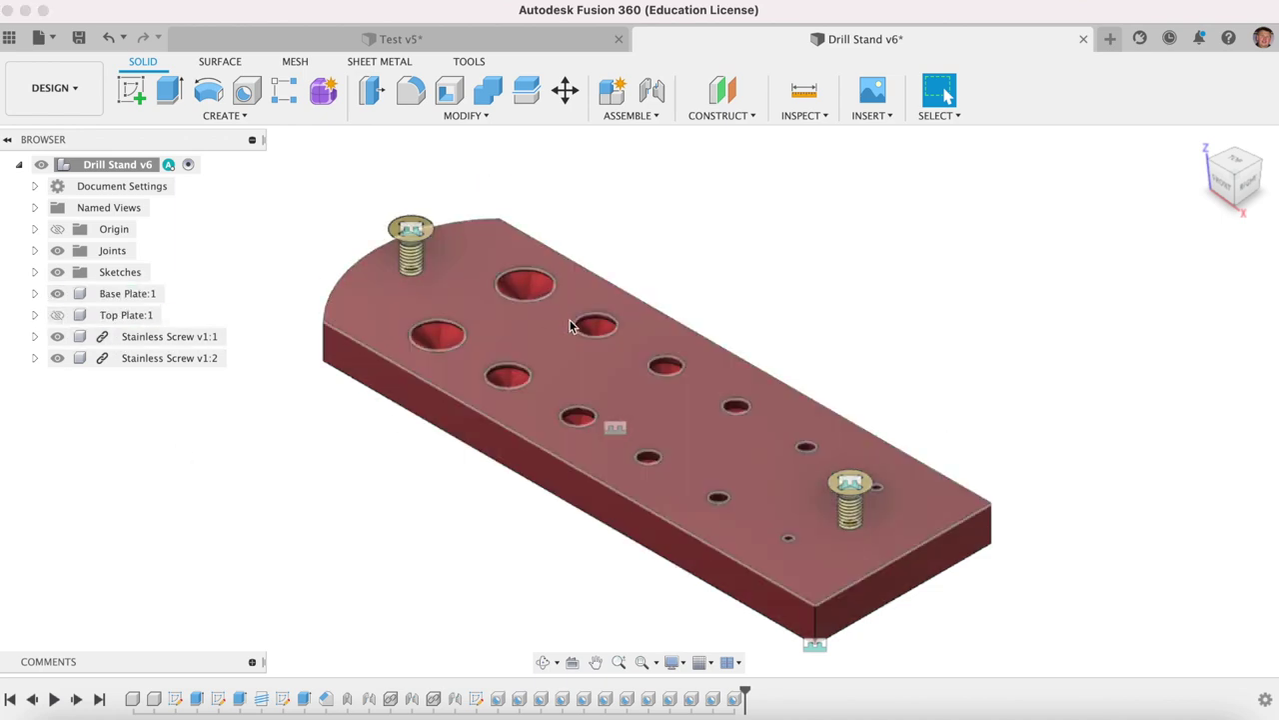
pyautogui.click(57, 315)
pyautogui.press('super+s')
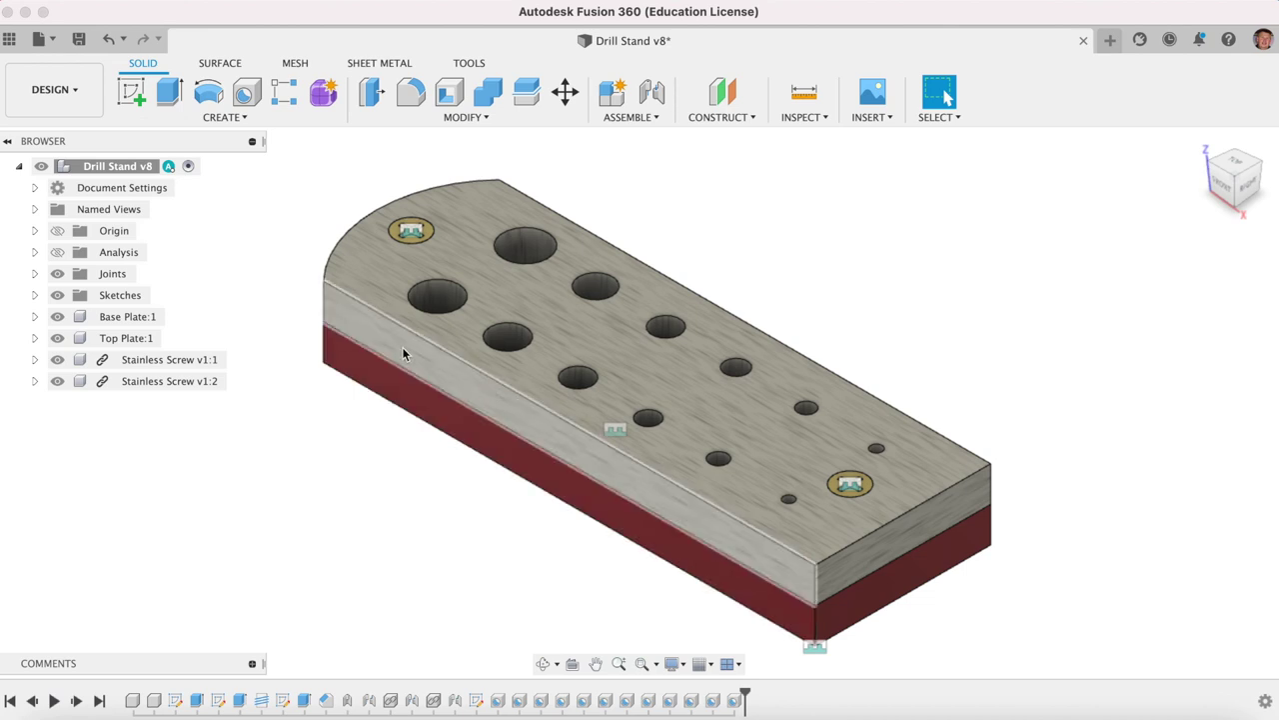
# Activate Top Plate:1 and open Extrude1 for editing, closing it without changes
pyautogui.click(171, 338)
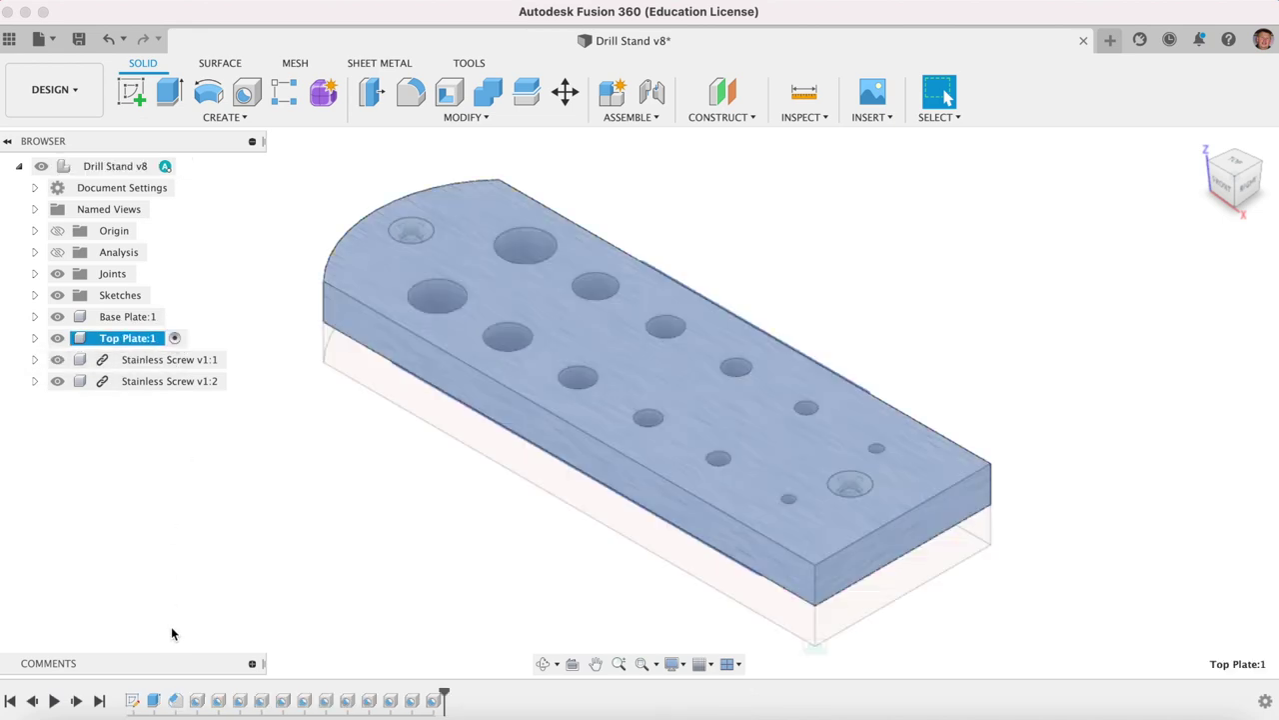
pyautogui.rightClick(156, 701)
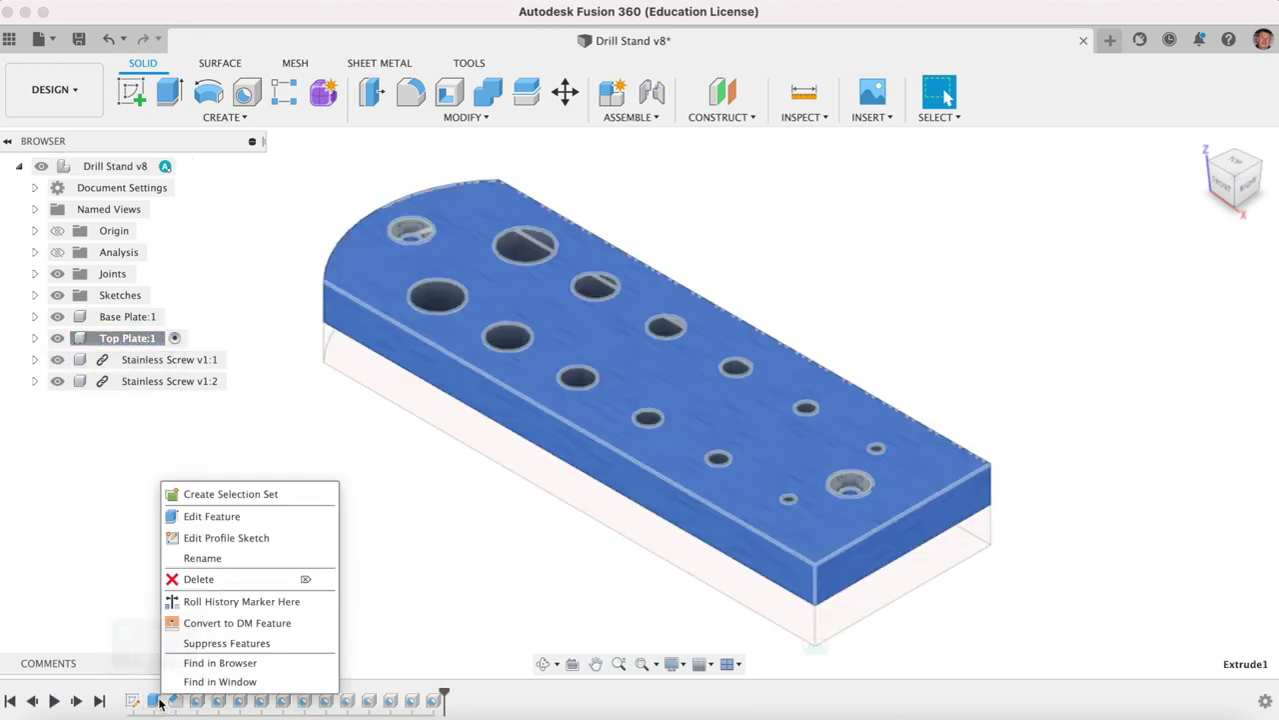
pyautogui.click(211, 518)
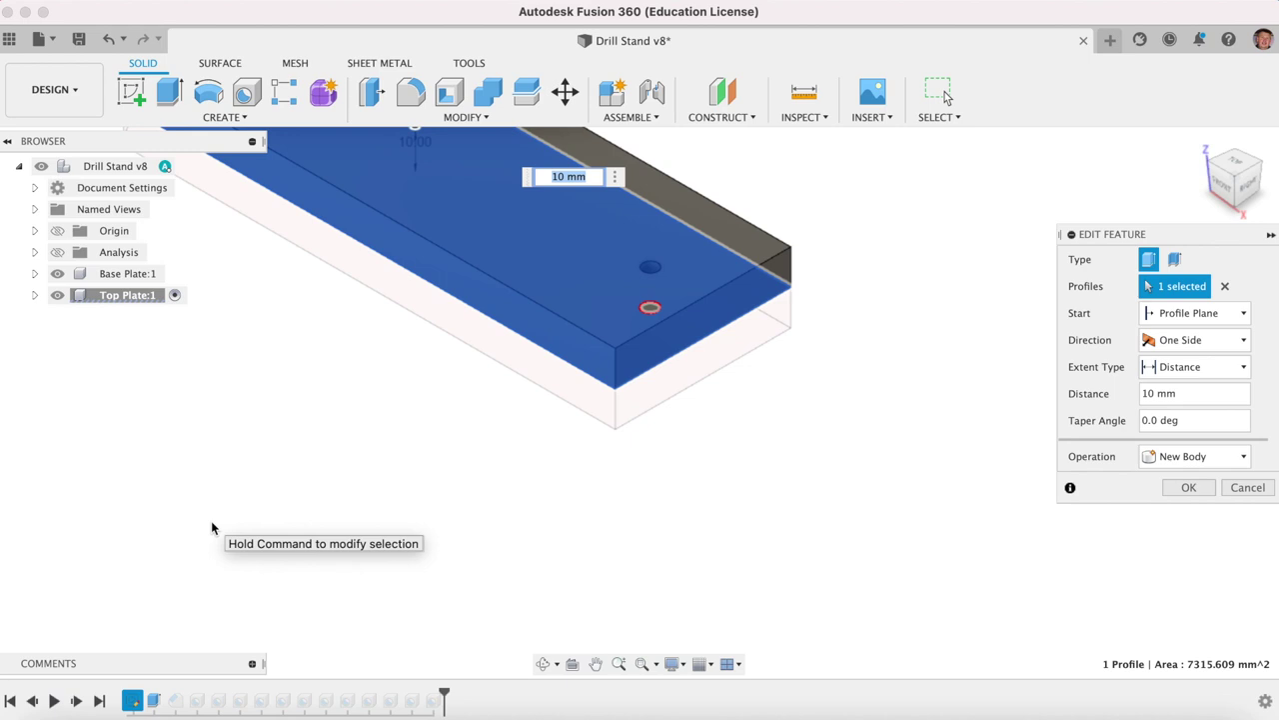
pyautogui.press('Escape')
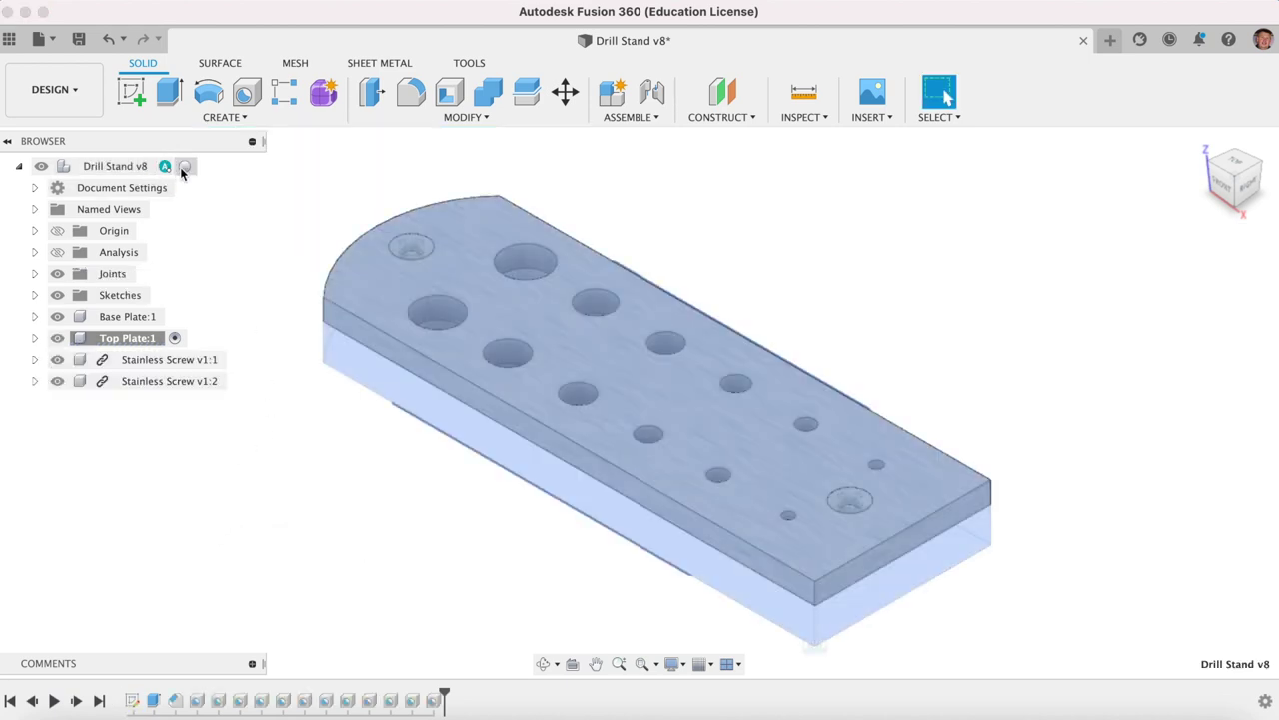
# Reactivate the Drill Stand root and save the design as v8
pyautogui.click(186, 168)
pyautogui.click(301, 414)
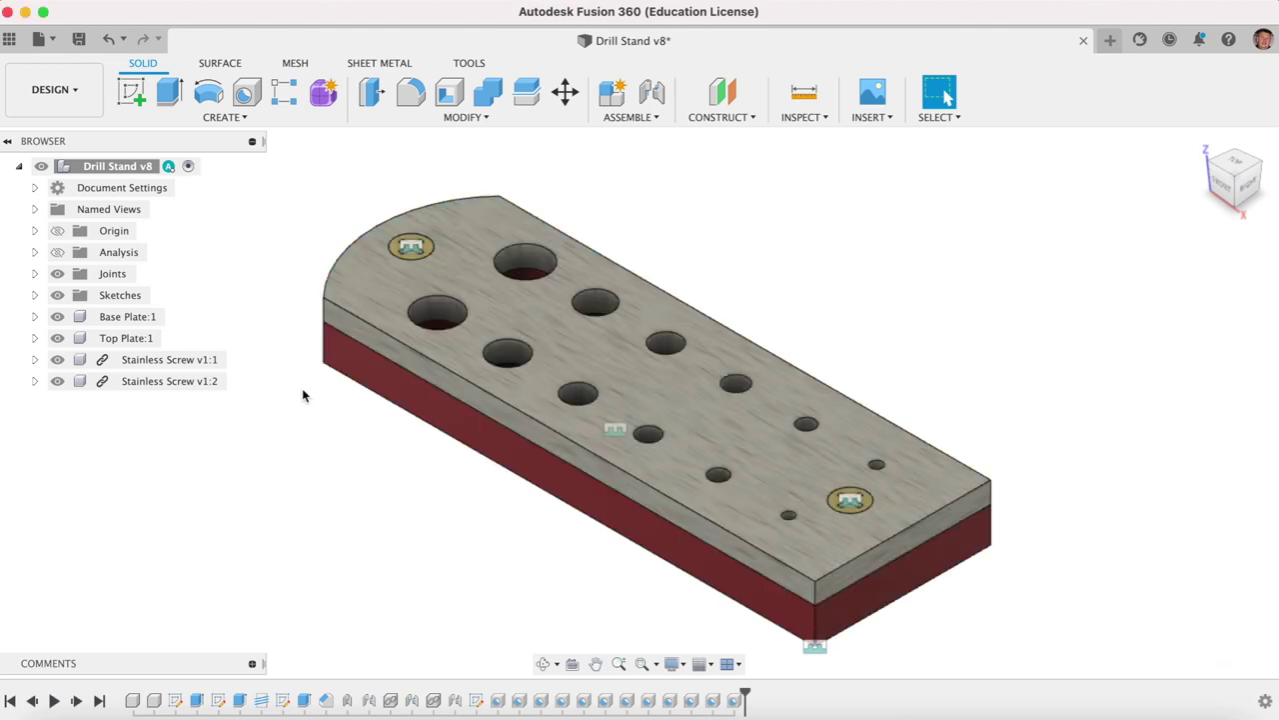
pyautogui.click(79, 39)
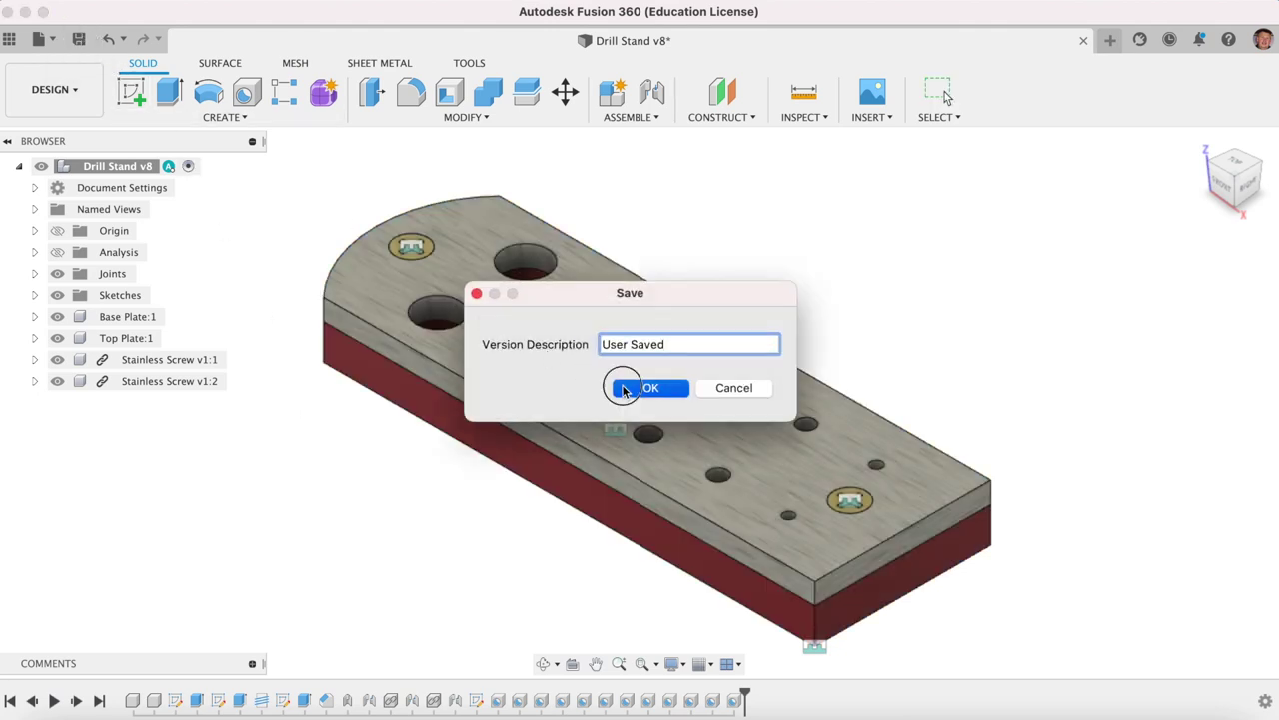
pyautogui.click(651, 387)
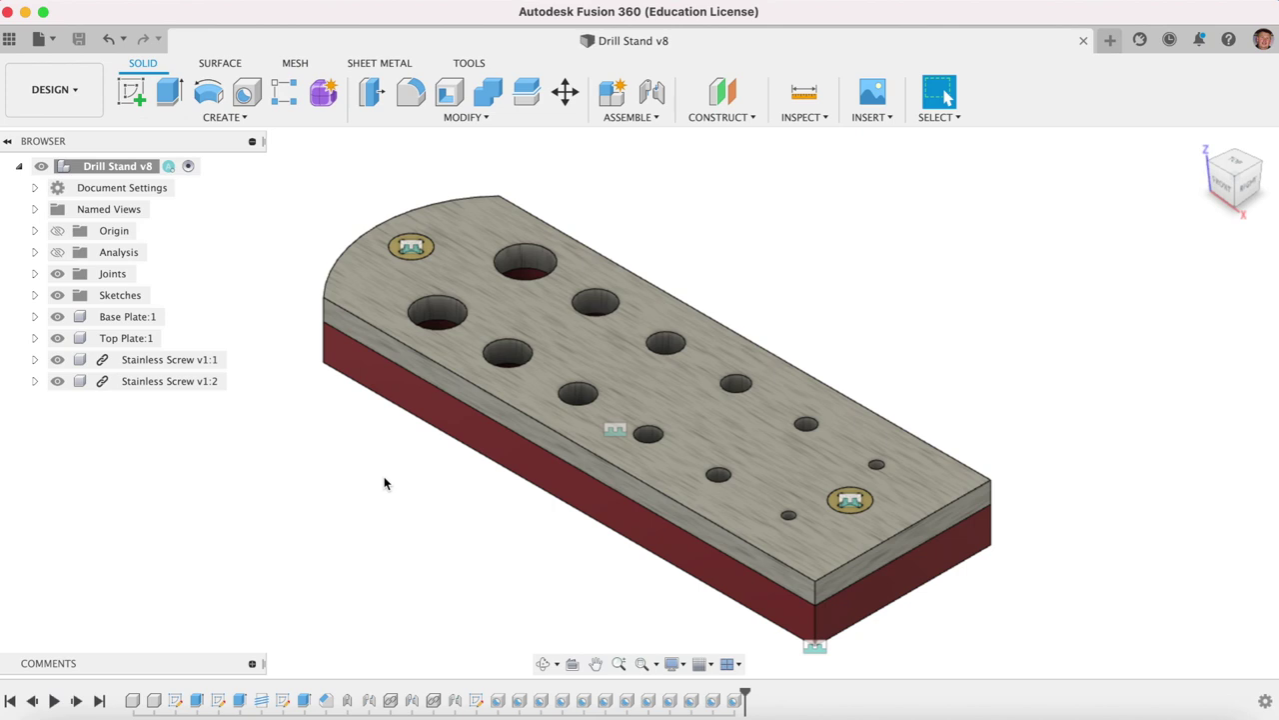
# Create an A3 ISO drawing of the assembly and place a HOME-oriented base view
pyautogui.rightClick(129, 170)
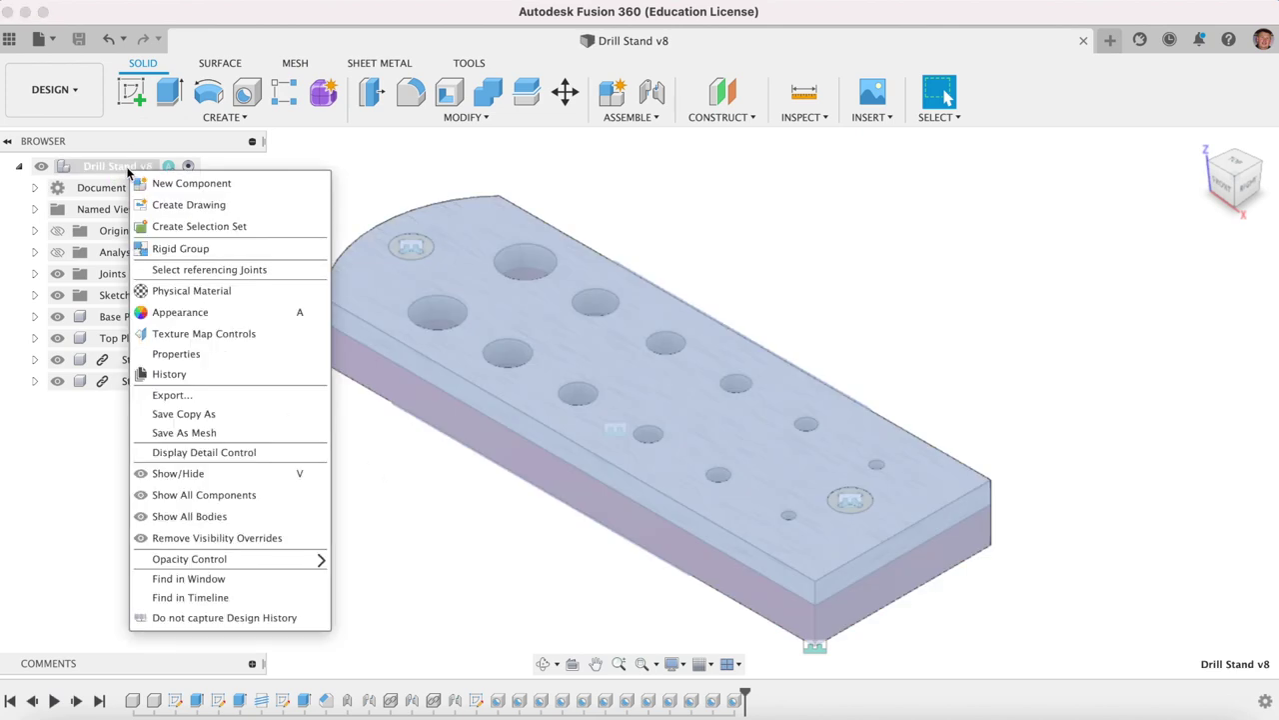
pyautogui.click(170, 205)
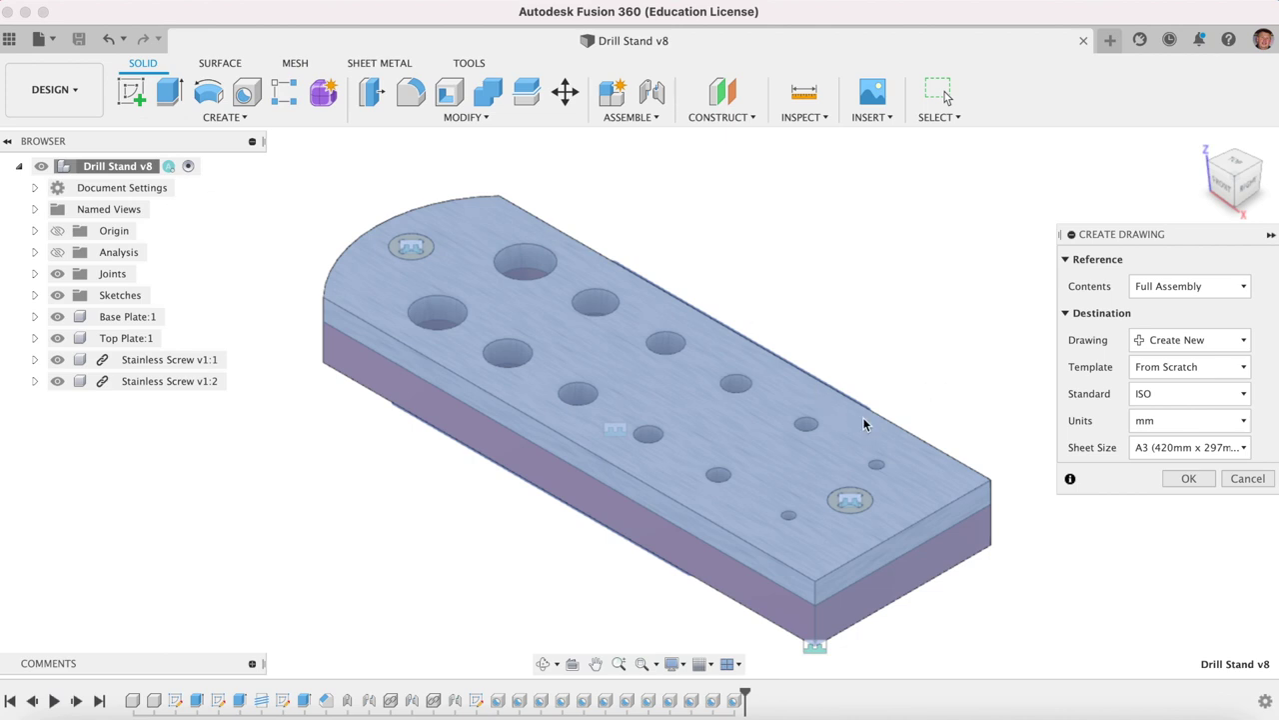
pyautogui.click(1188, 478)
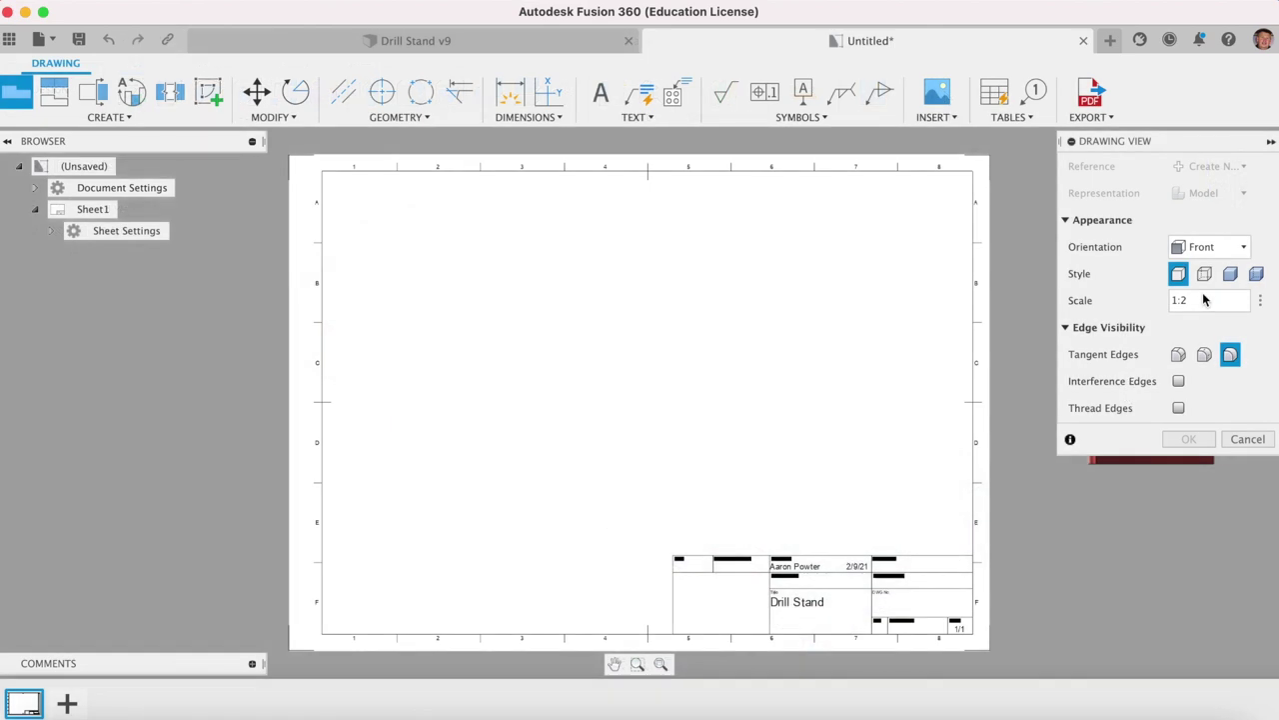
pyautogui.click(1209, 247)
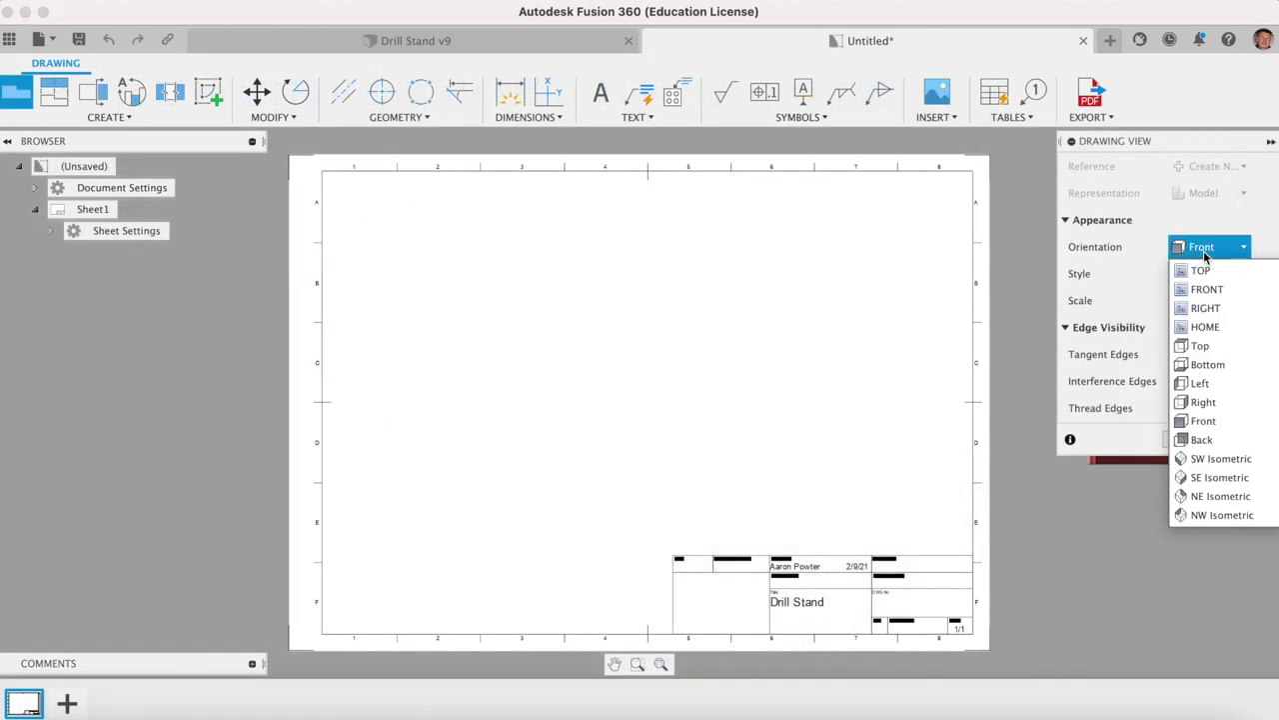
pyautogui.click(1205, 327)
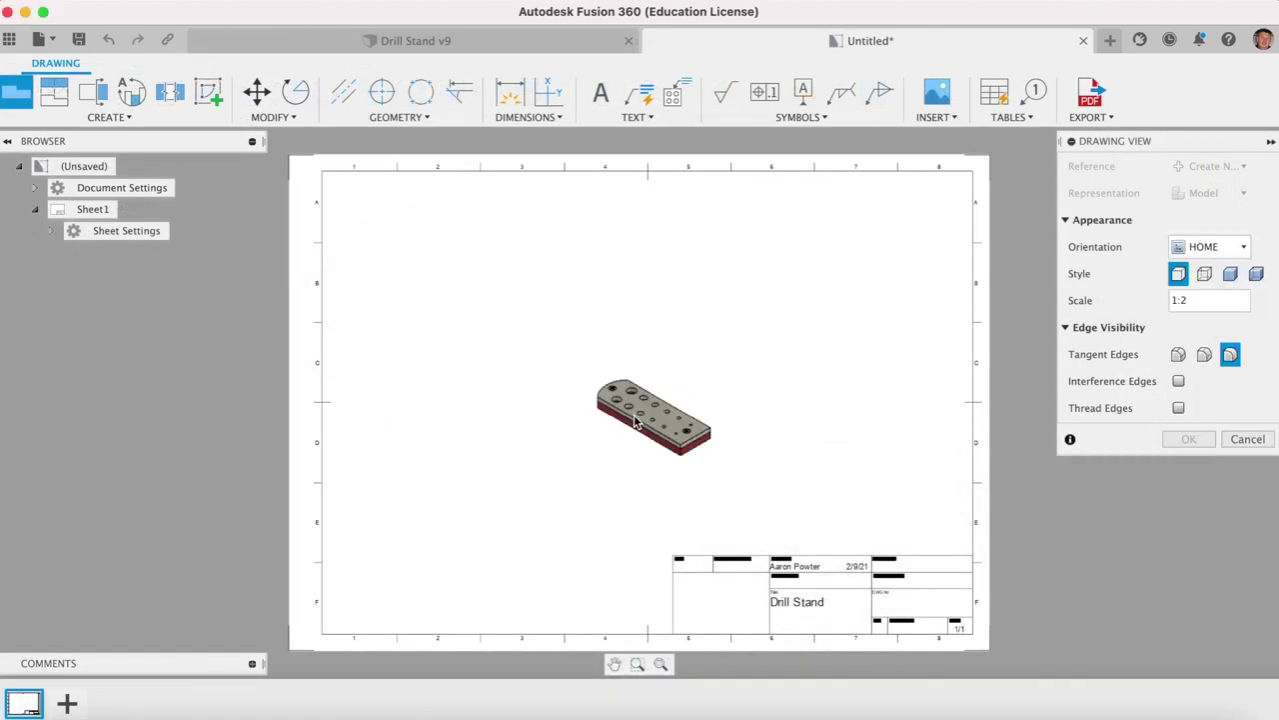
pyautogui.click(631, 422)
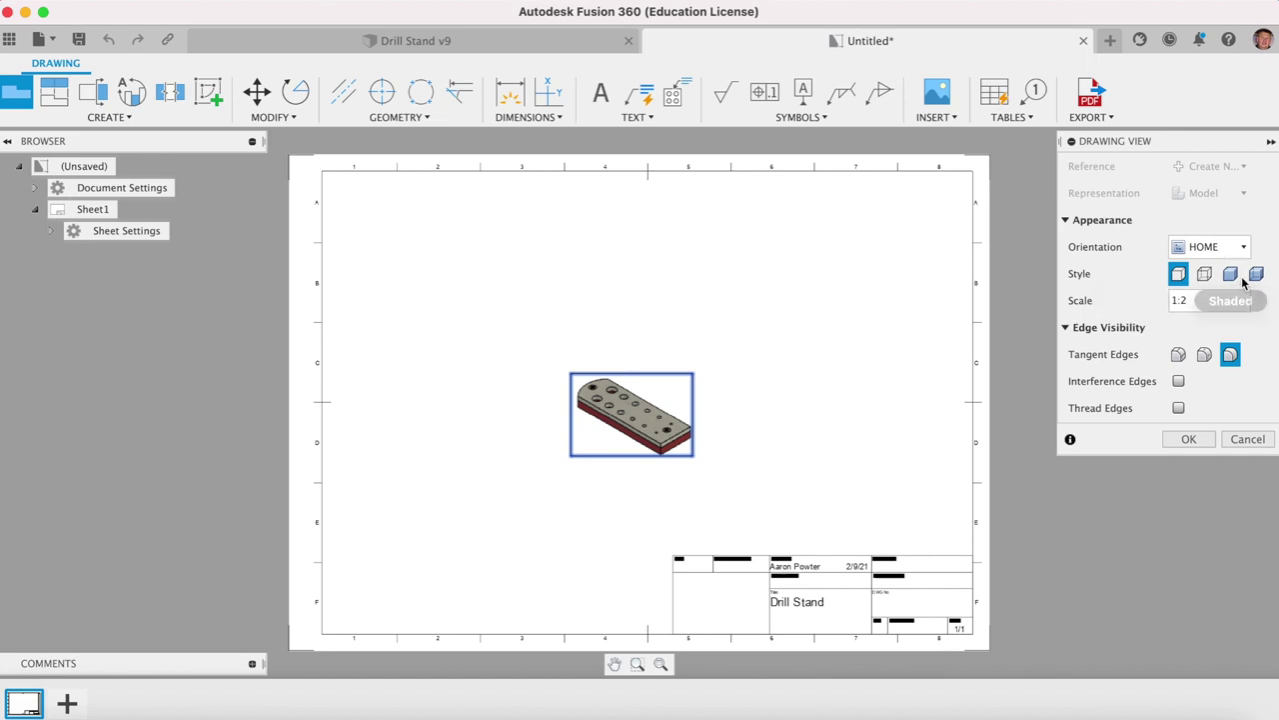
# Make the base view shaded at 2:1 scale and move it up and left
pyautogui.click(1238, 278)
pyautogui.click(1261, 300)
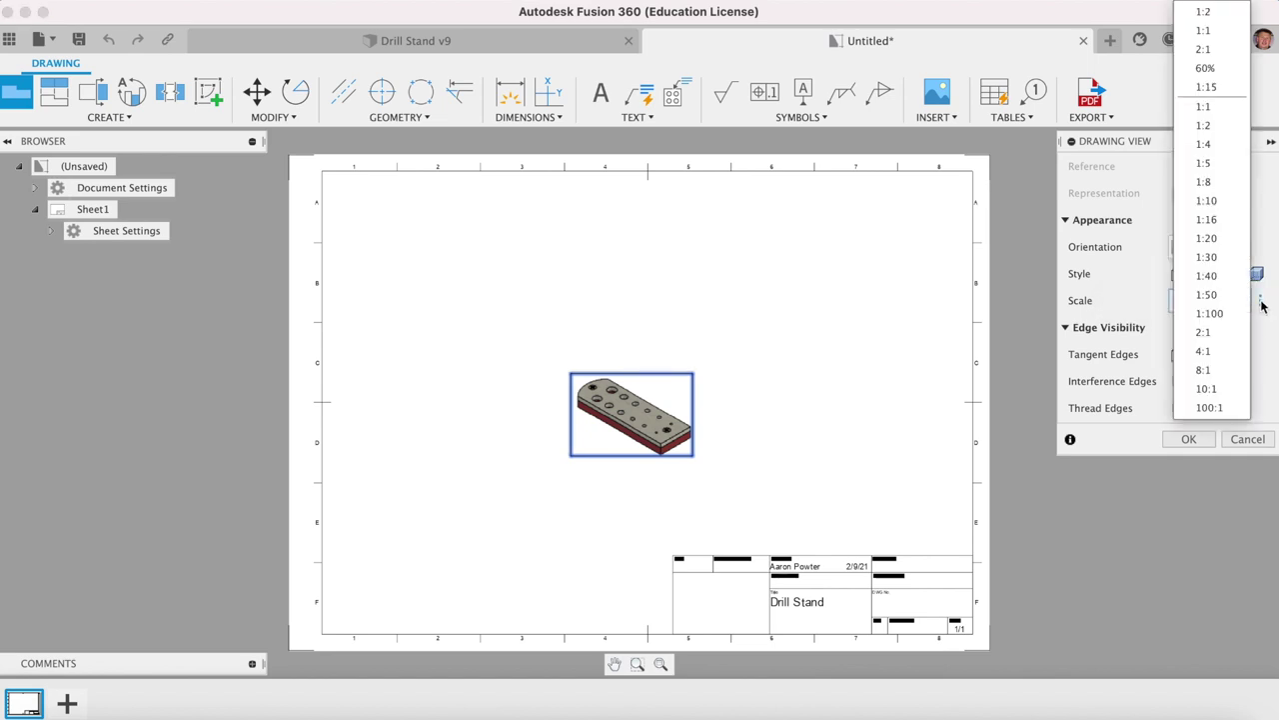
pyautogui.click(1207, 50)
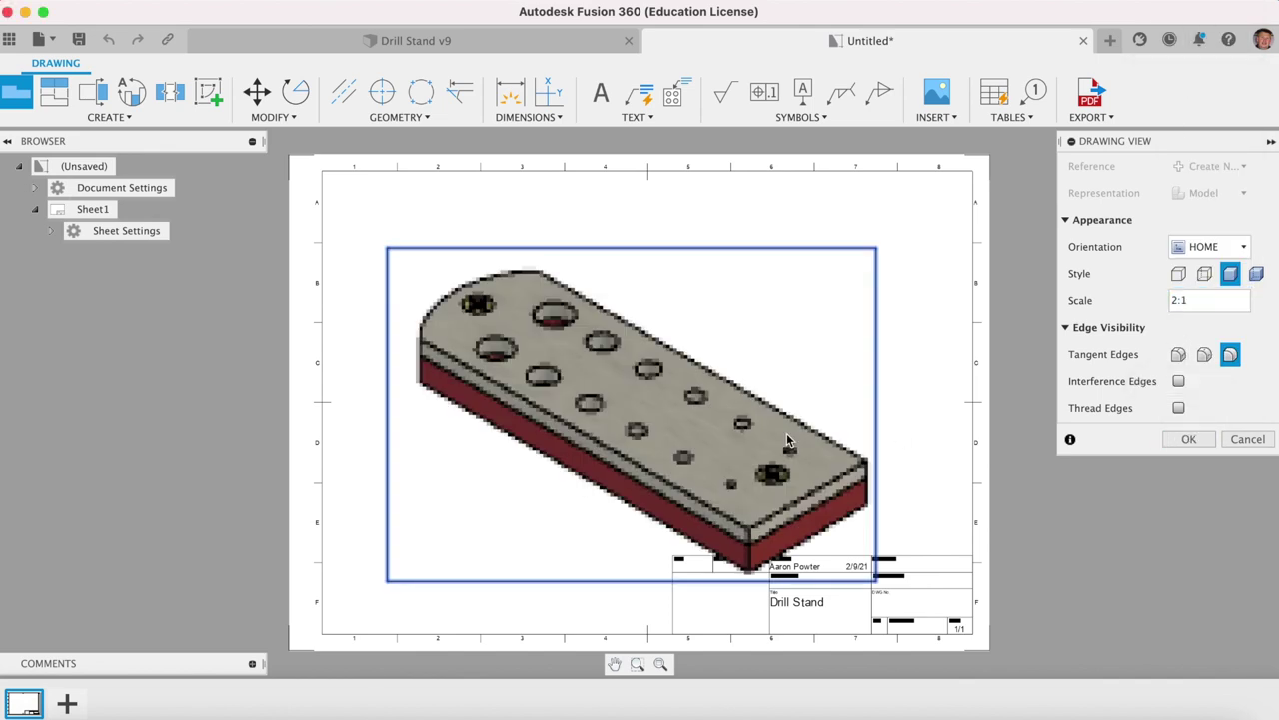
pyautogui.click(1189, 441)
pyautogui.moveTo(697, 459)
pyautogui.mouseDown()
pyautogui.moveTo(674, 409)
pyautogui.moveTo(638, 421)
pyautogui.mouseUp()
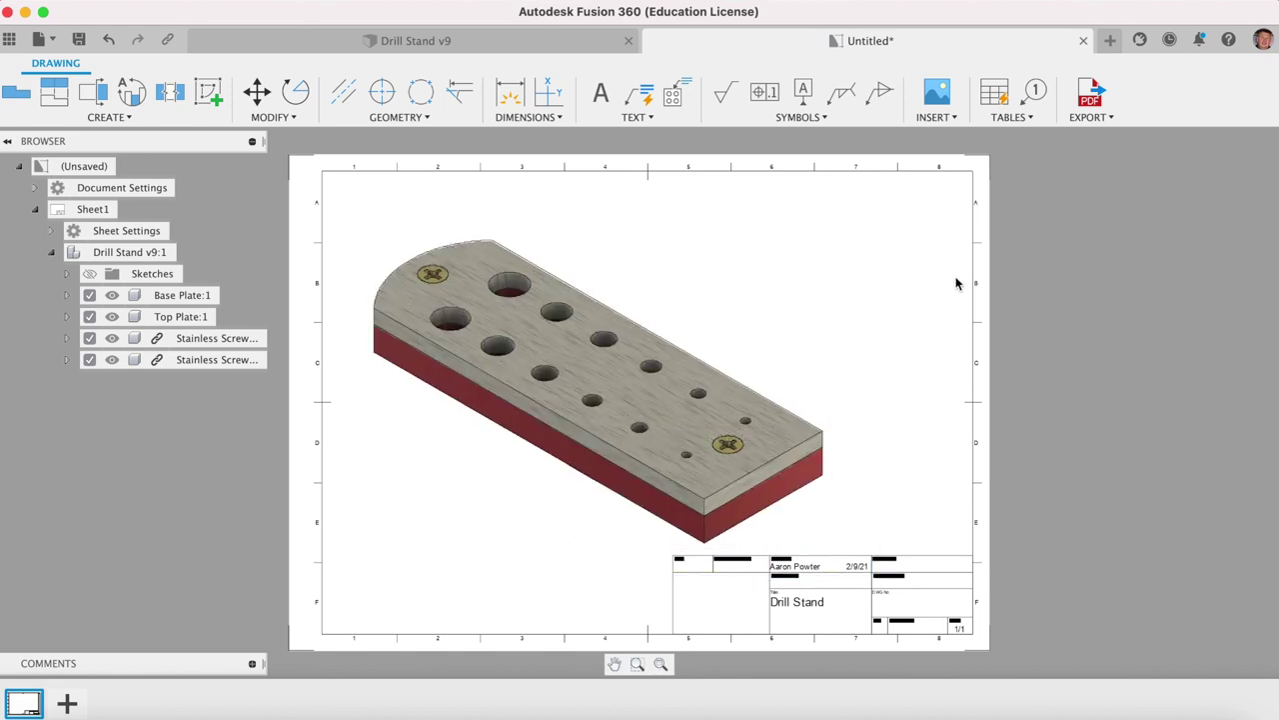
pyautogui.click(1009, 117)
# Place a parts list at Sheet1's top-right corner and add a second sheet
pyautogui.click(1009, 138)
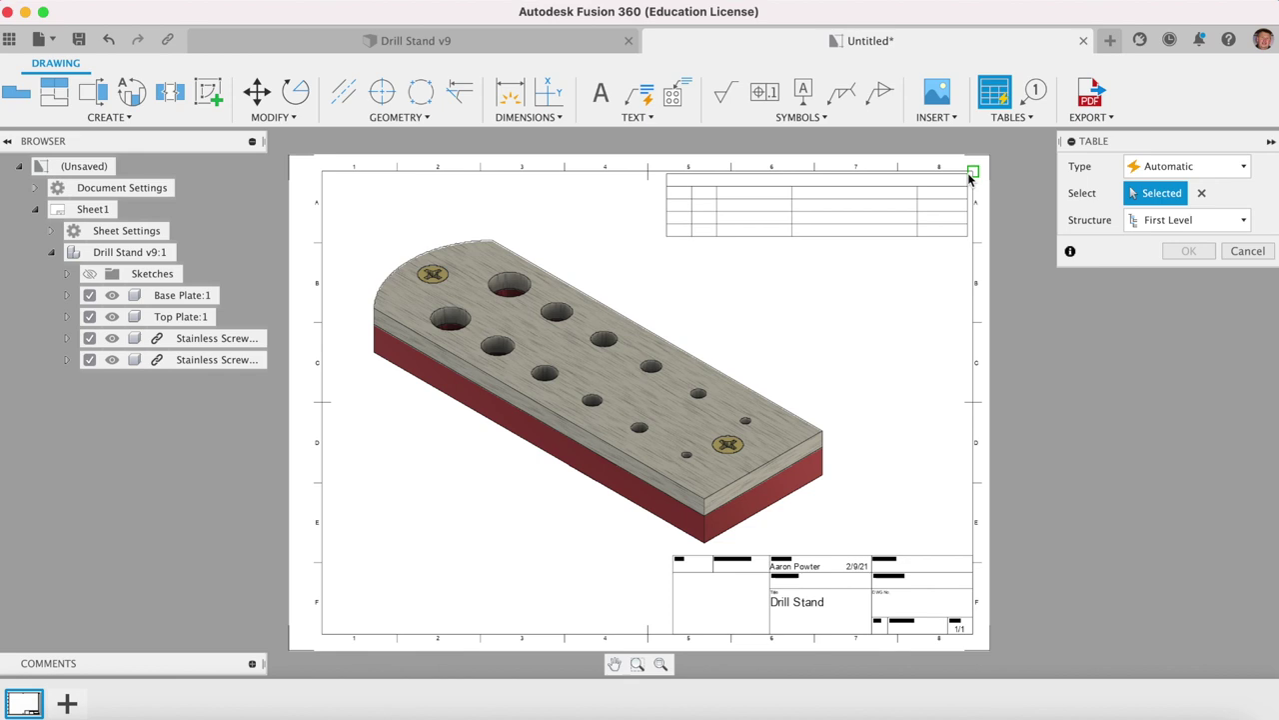
pyautogui.click(969, 176)
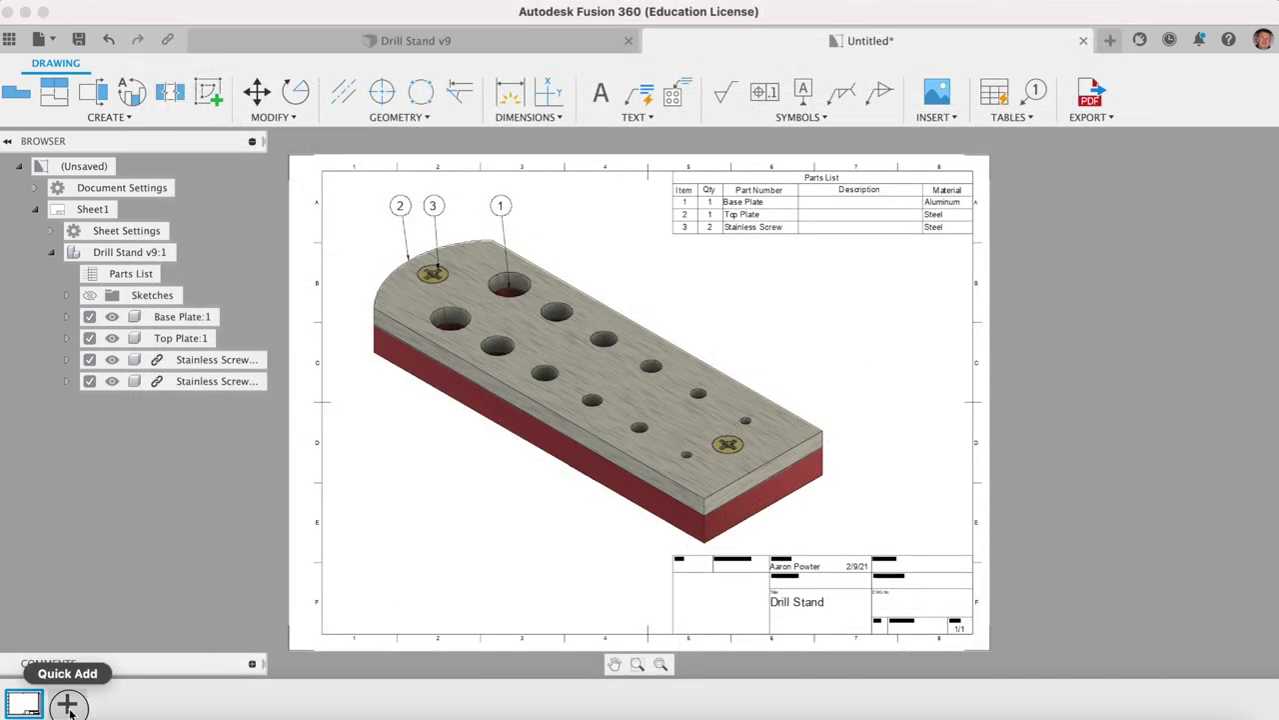
pyautogui.click(67, 704)
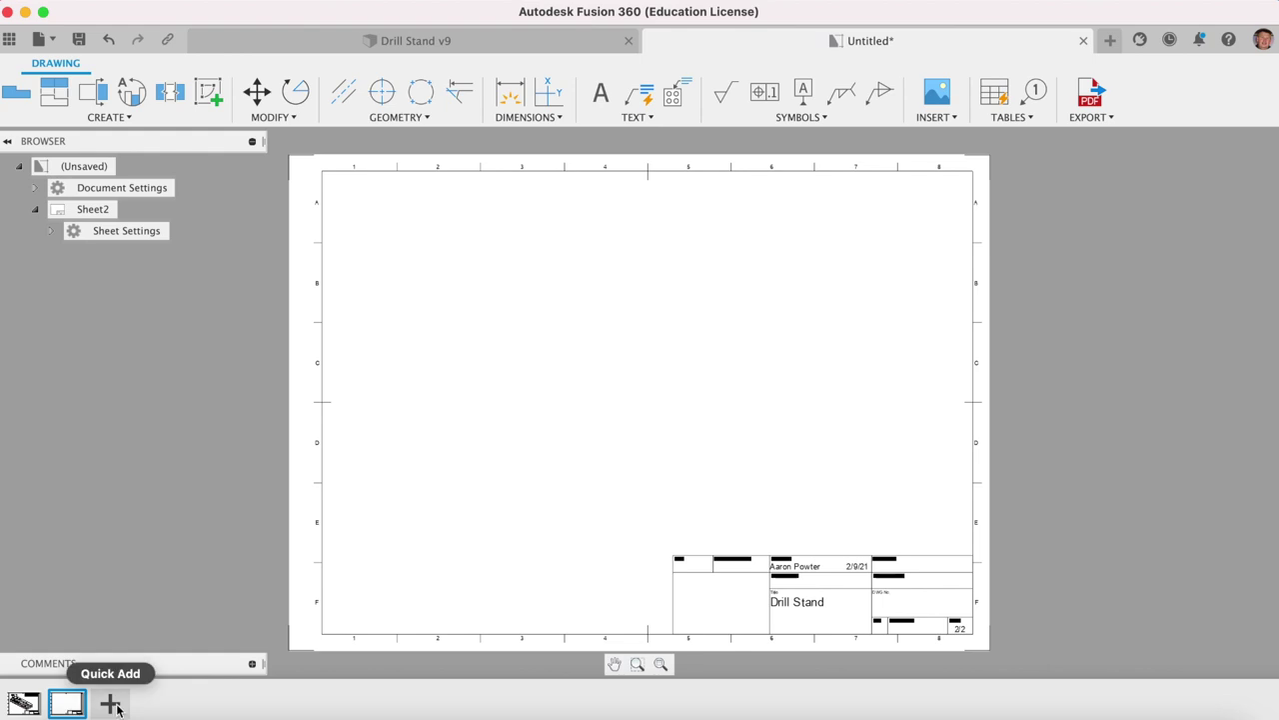
# Re-add Sheet2 and place a 1:1 front base view with visible and hidden edges
pyautogui.press('super+z')
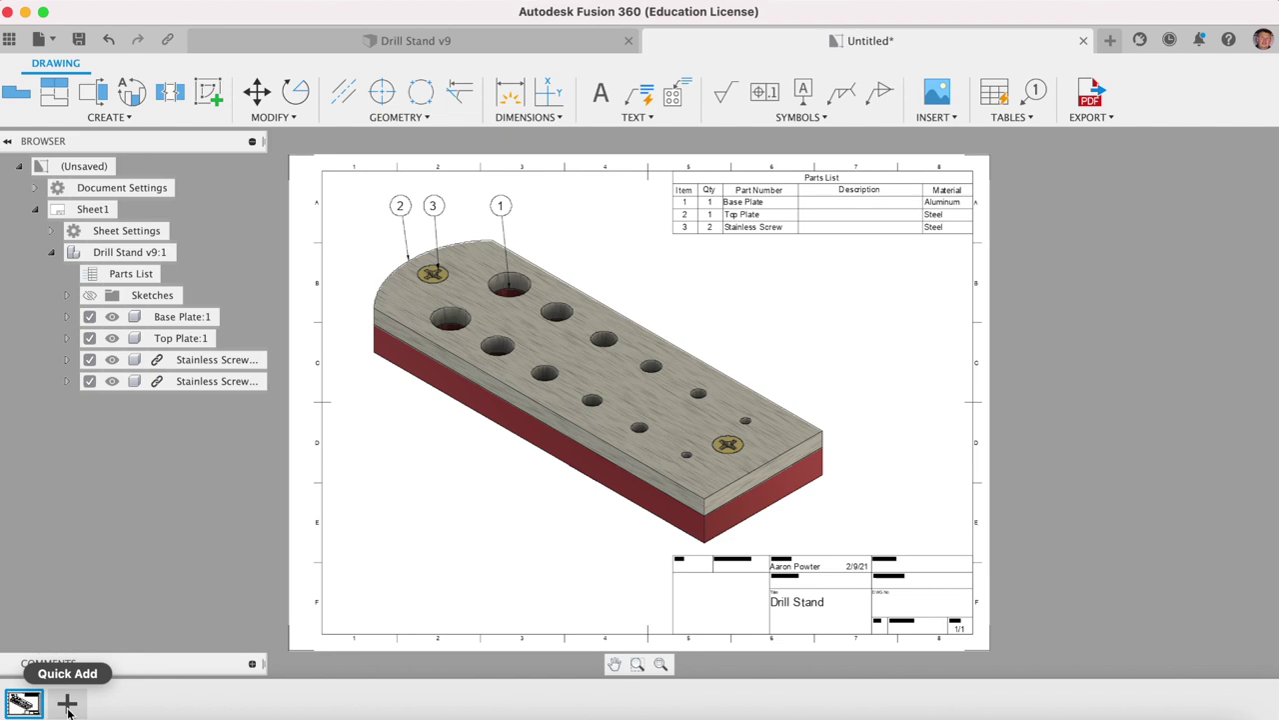
pyautogui.click(73, 704)
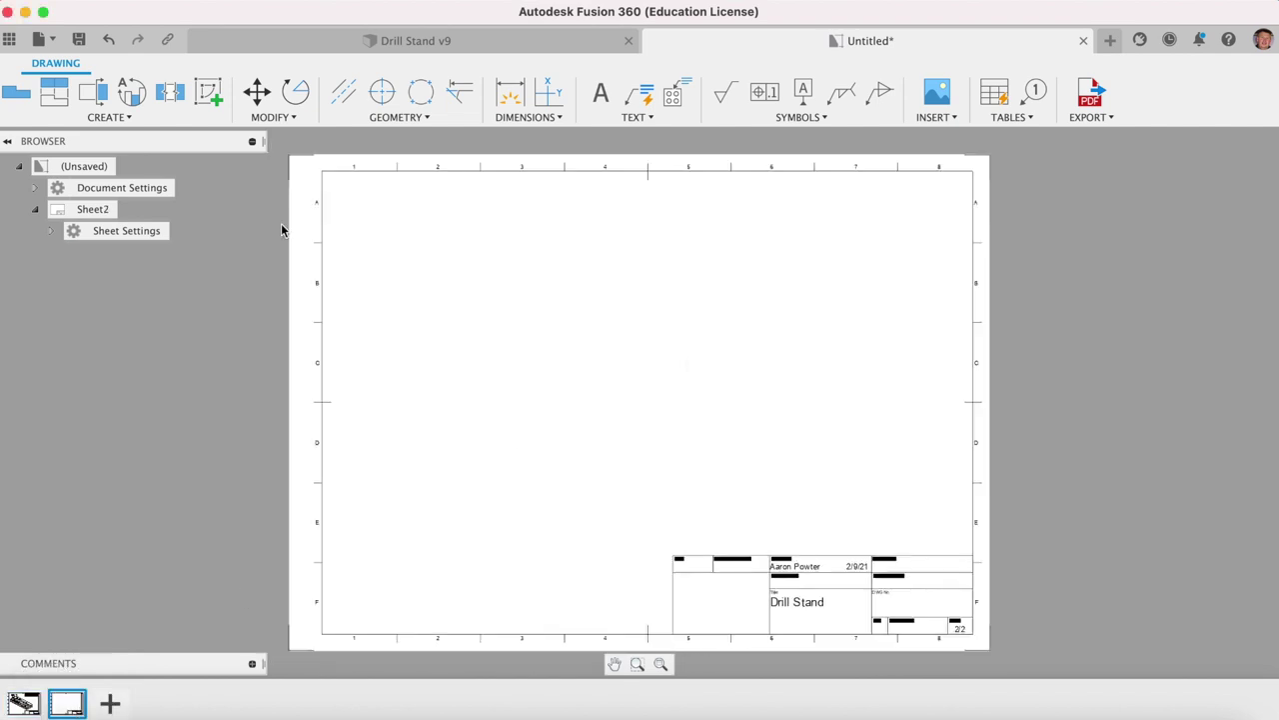
pyautogui.click(142, 118)
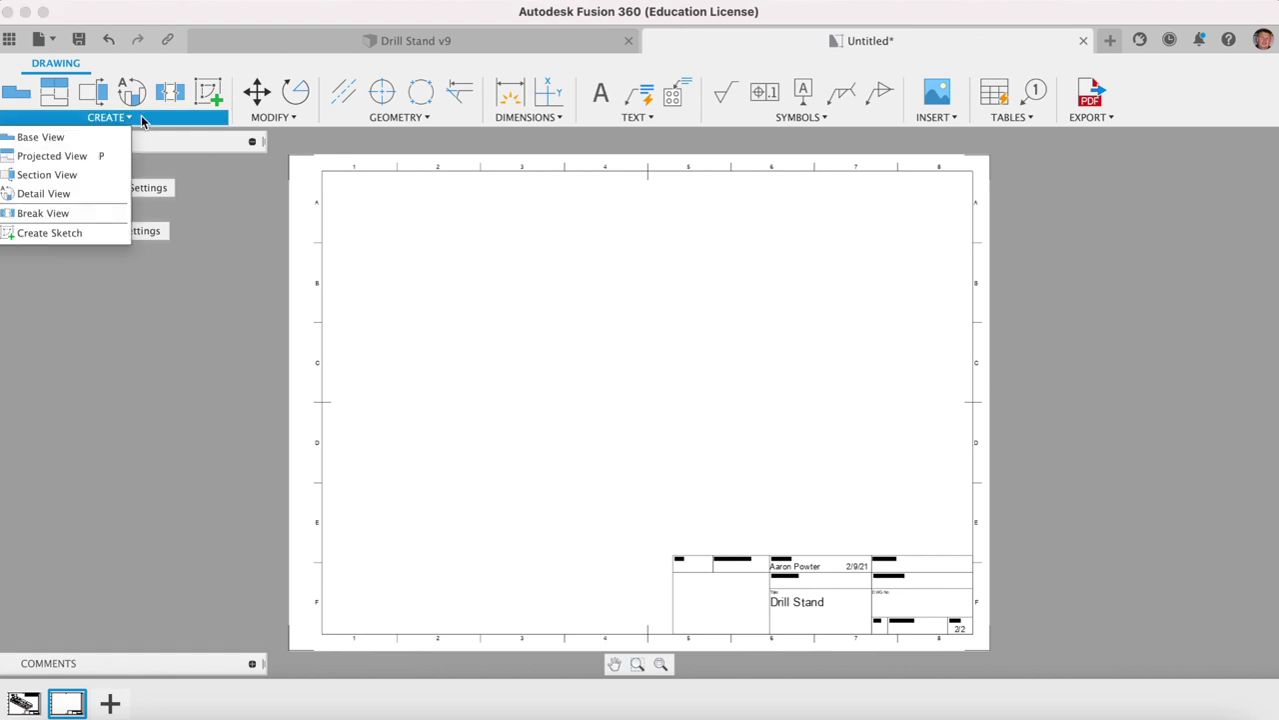
pyautogui.click(51, 142)
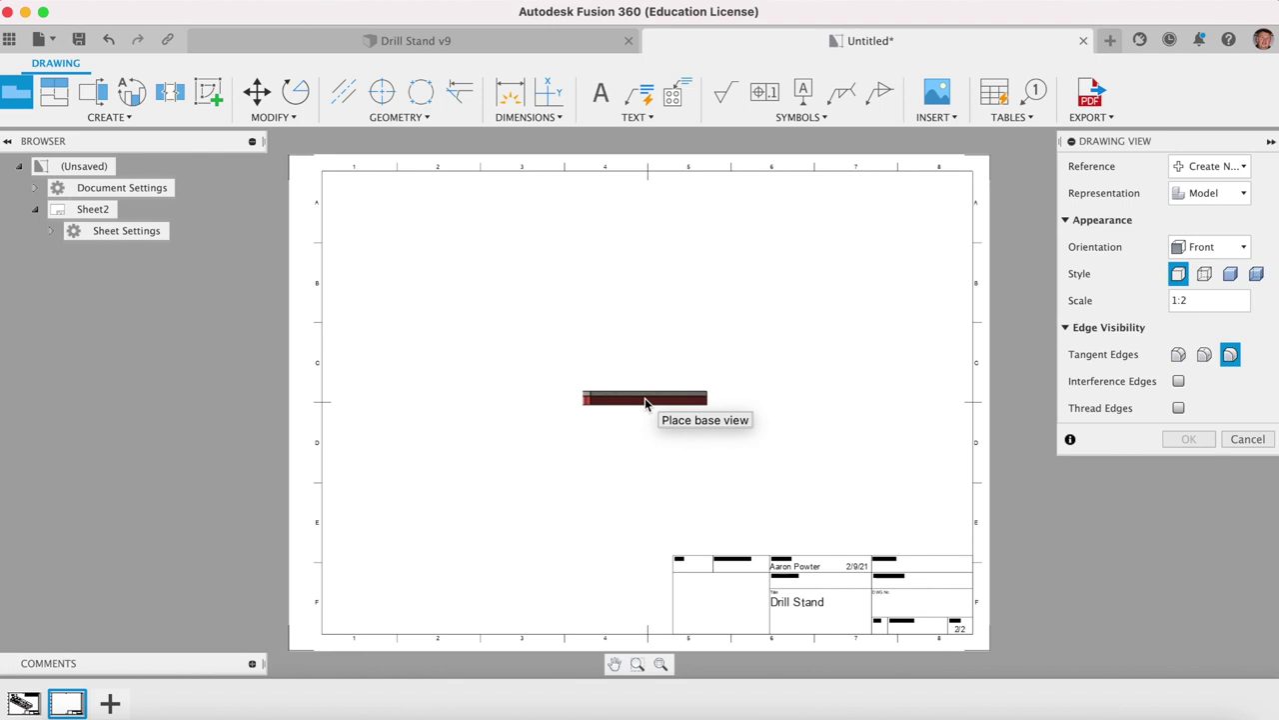
pyautogui.click(1258, 301)
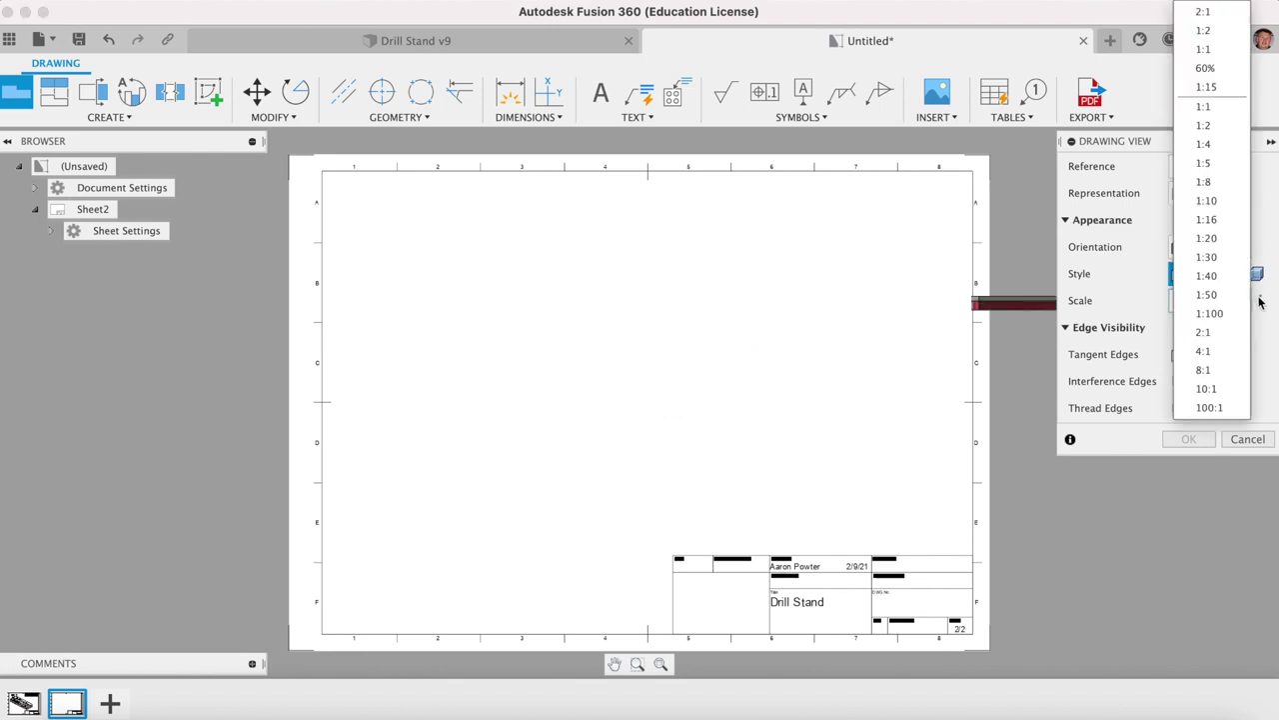
pyautogui.click(1203, 49)
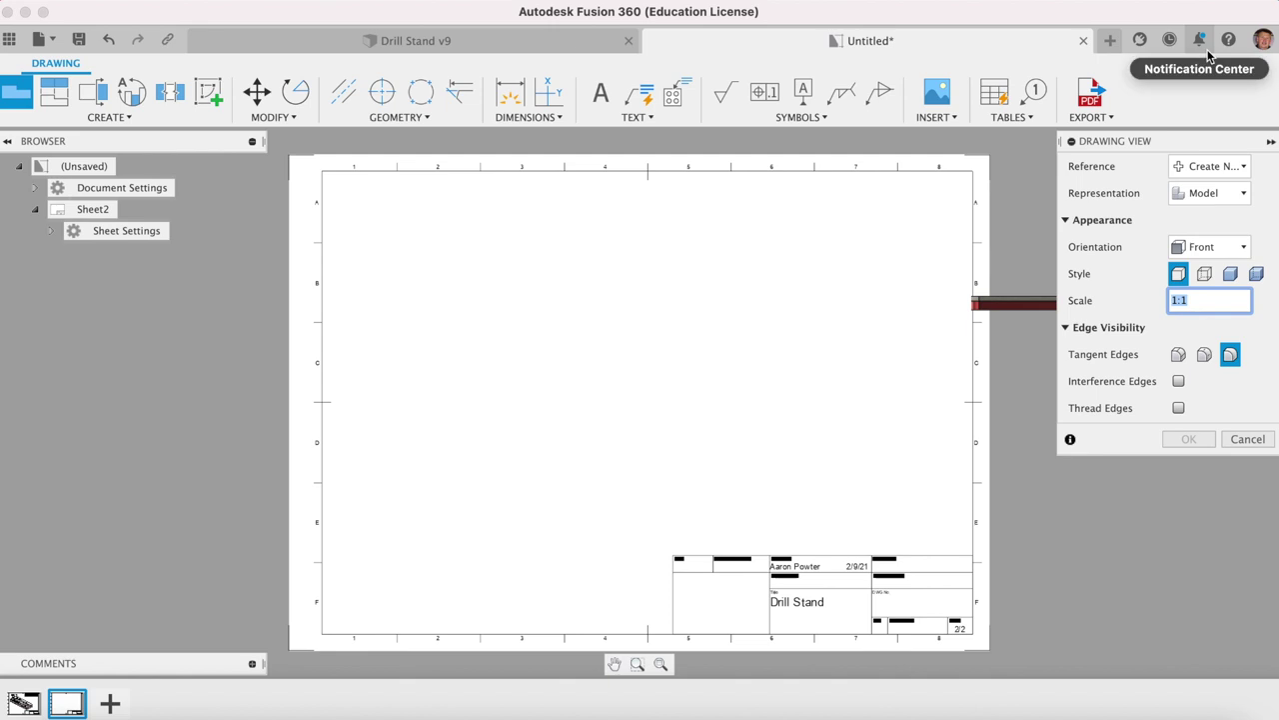
pyautogui.click(1207, 277)
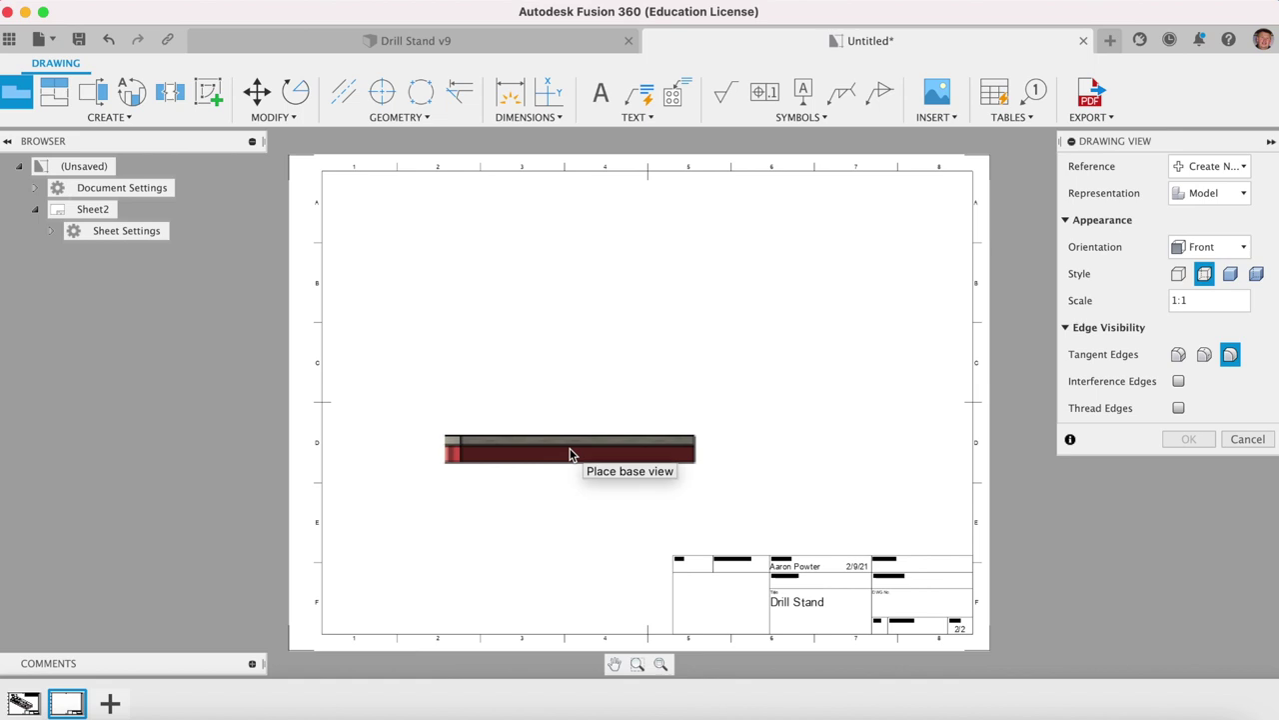
pyautogui.click(565, 454)
# Project top, right-side and isometric views from the front view
pyautogui.click(1165, 439)
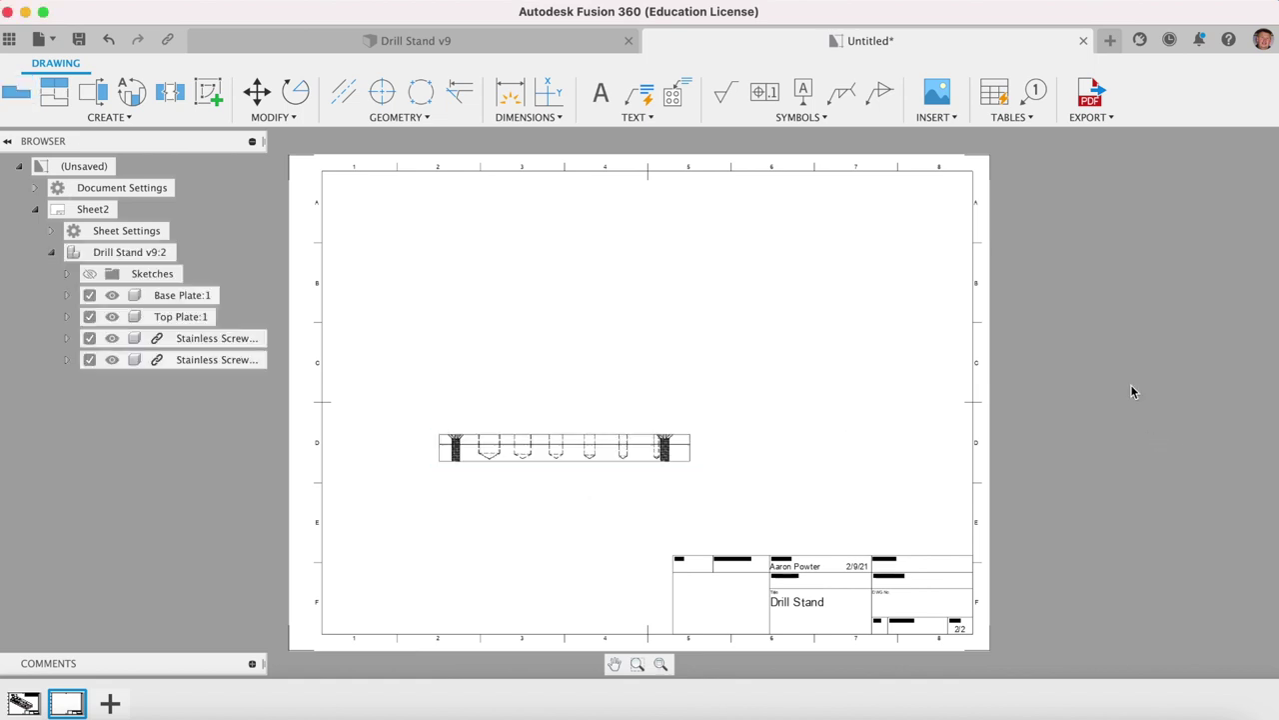
pyautogui.click(100, 120)
pyautogui.click(62, 157)
pyautogui.click(545, 448)
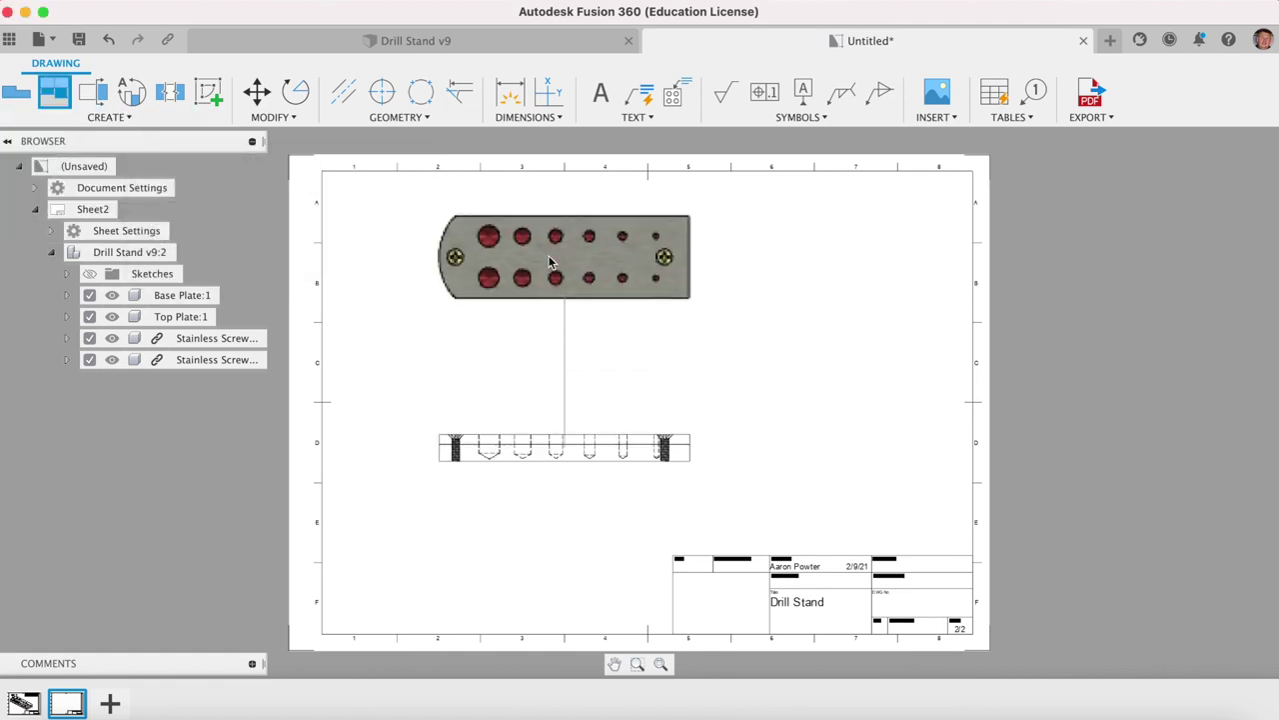
pyautogui.click(550, 264)
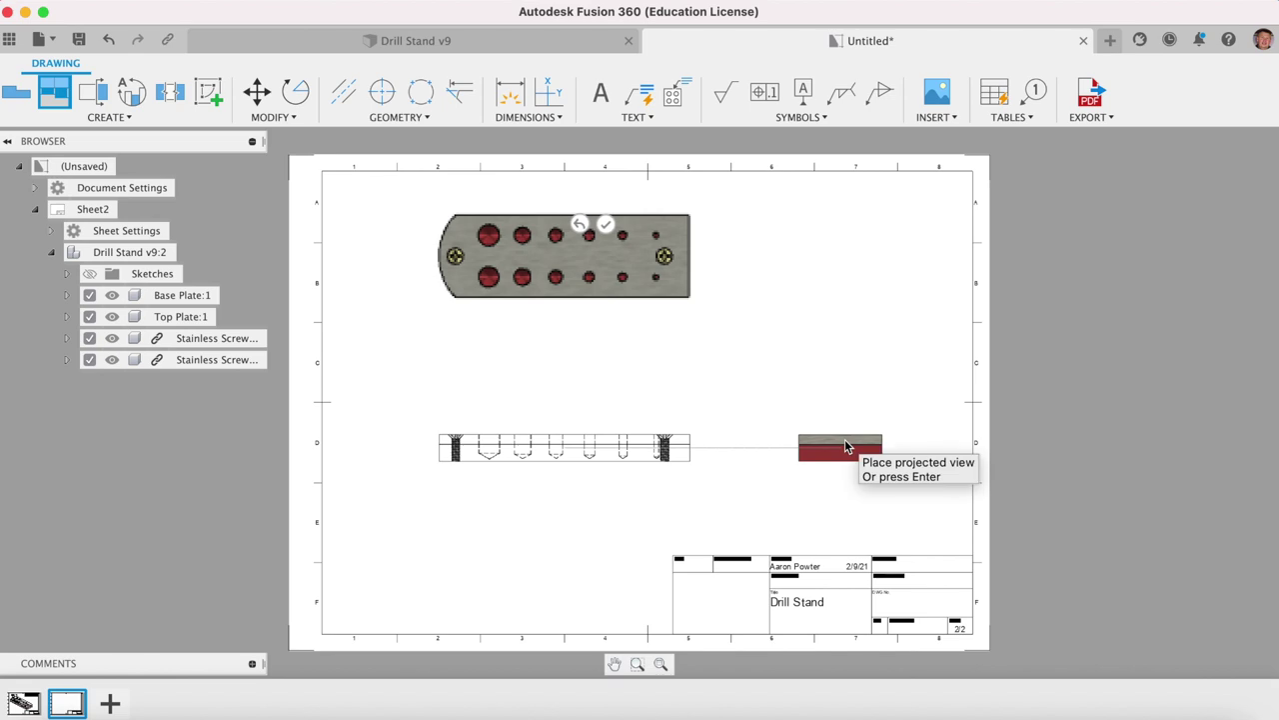
pyautogui.click(844, 441)
pyautogui.click(883, 255)
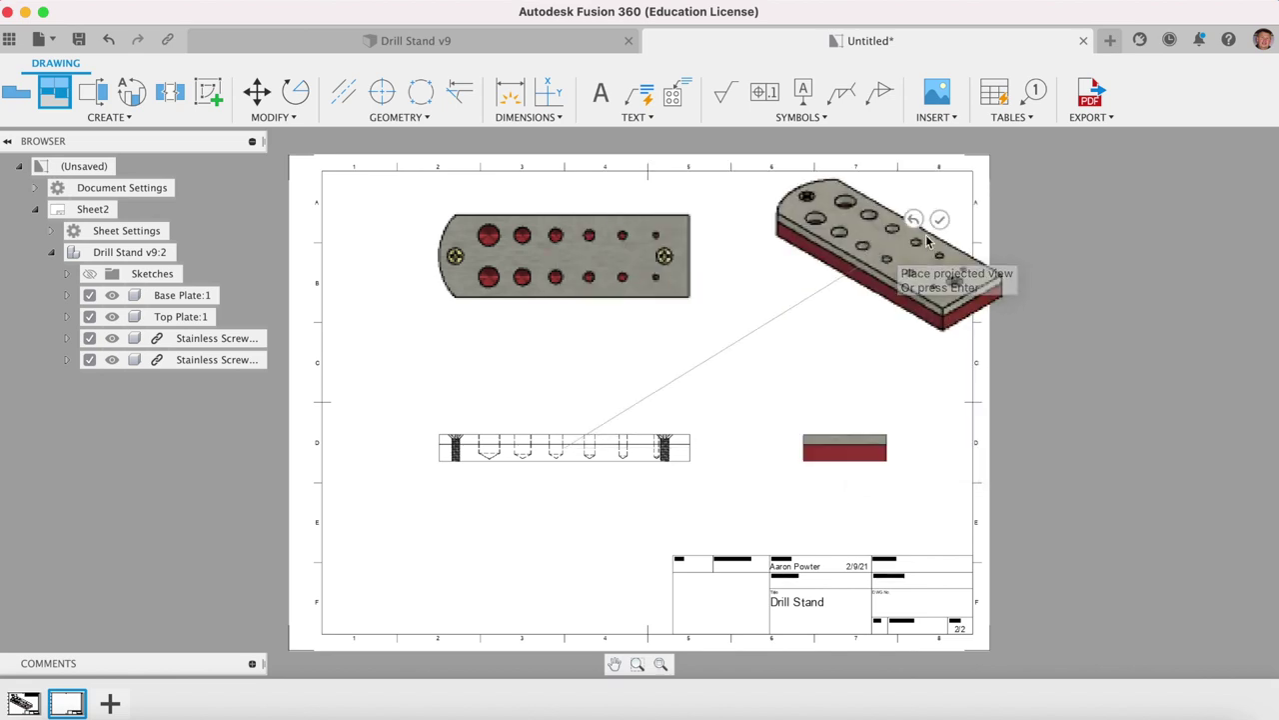
pyautogui.click(940, 222)
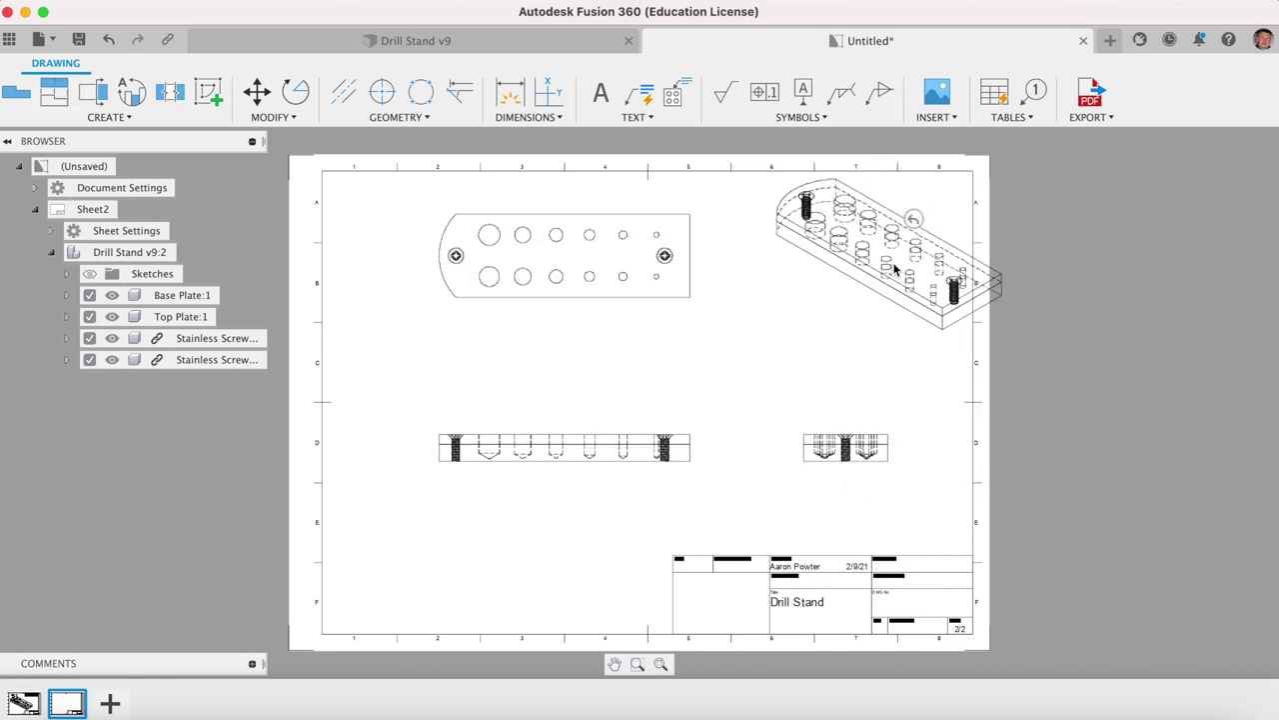
# Make the isometric view shaded at 1:2 and move it to the top-right corner
pyautogui.click(891, 263)
pyautogui.doubleClick(891, 263)
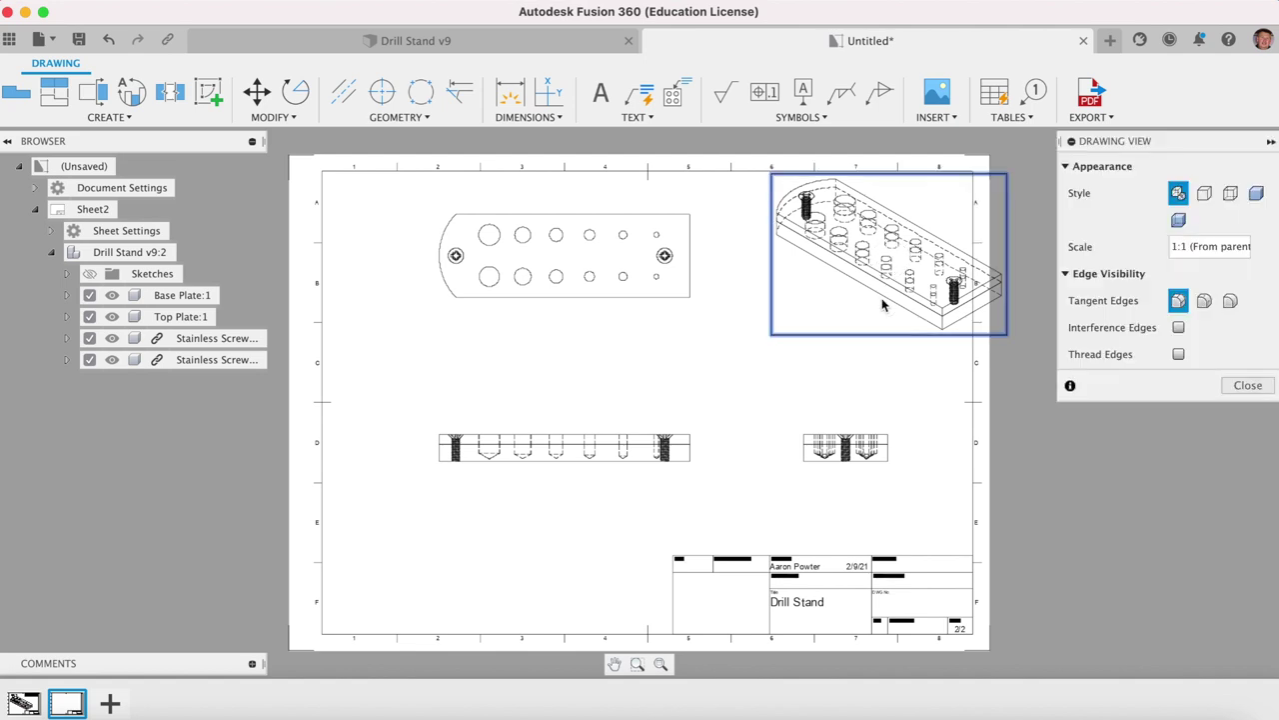
pyautogui.click(1256, 194)
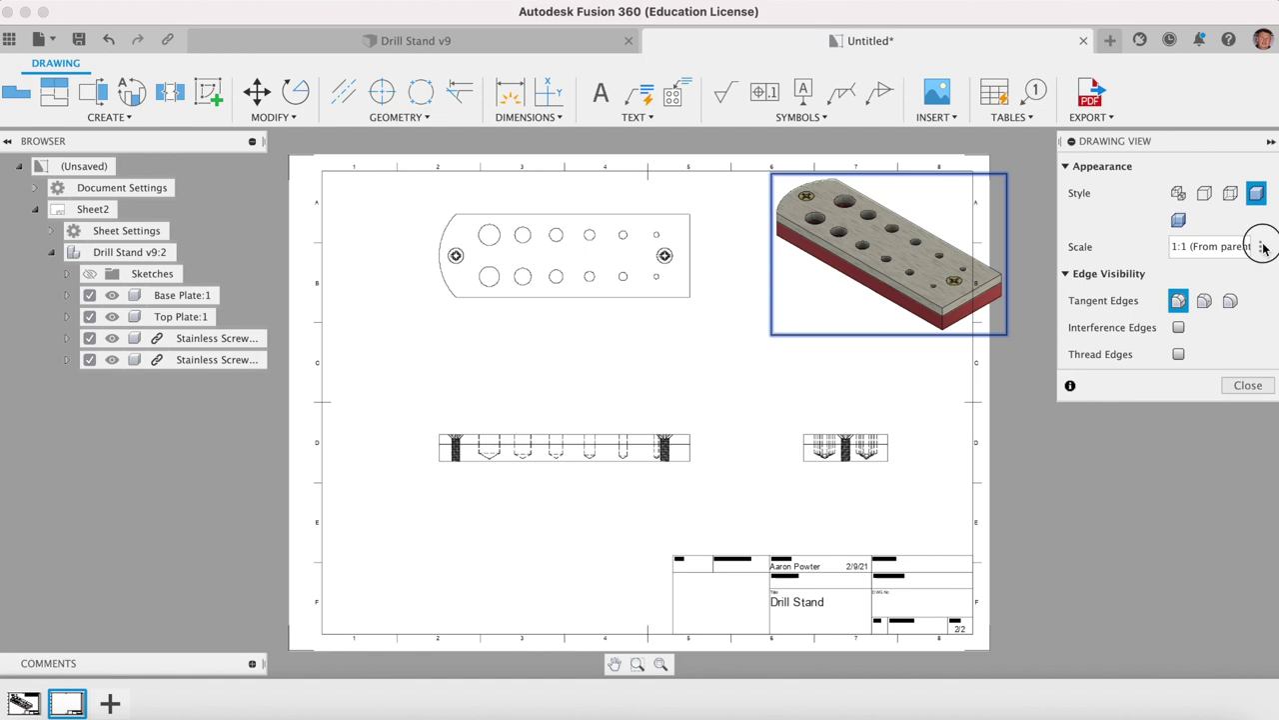
pyautogui.click(1262, 247)
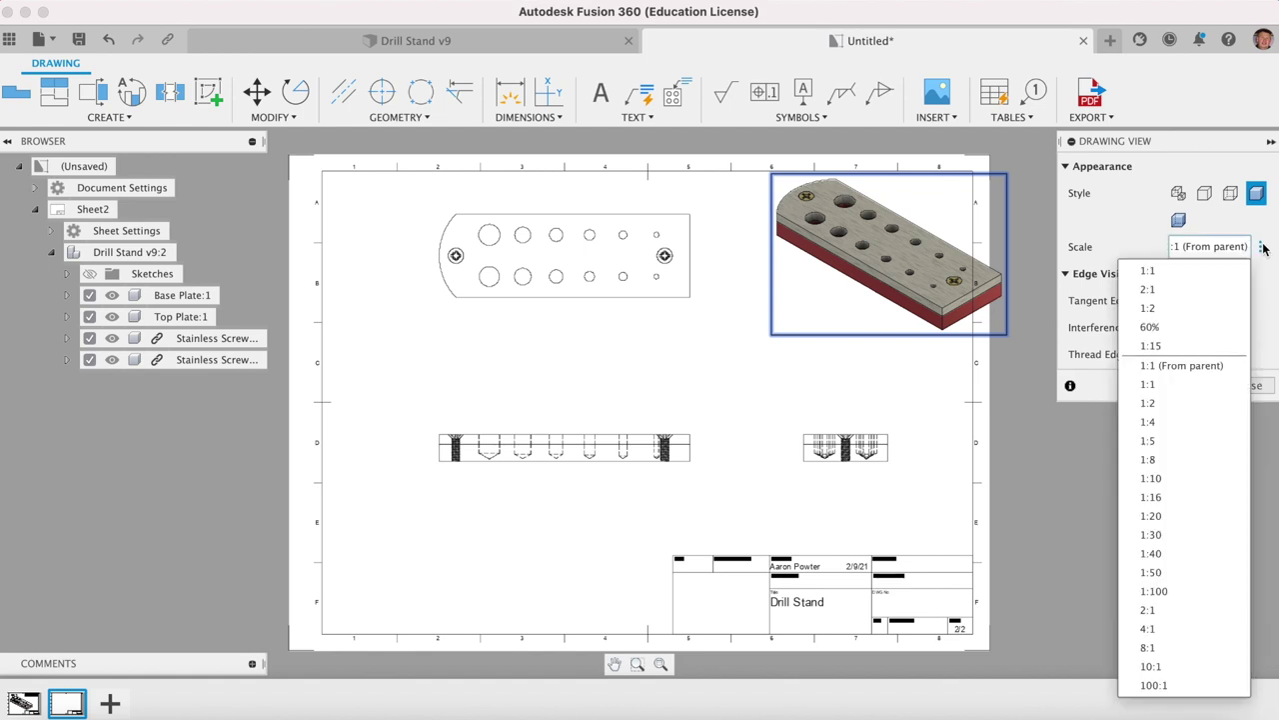
pyautogui.click(1180, 308)
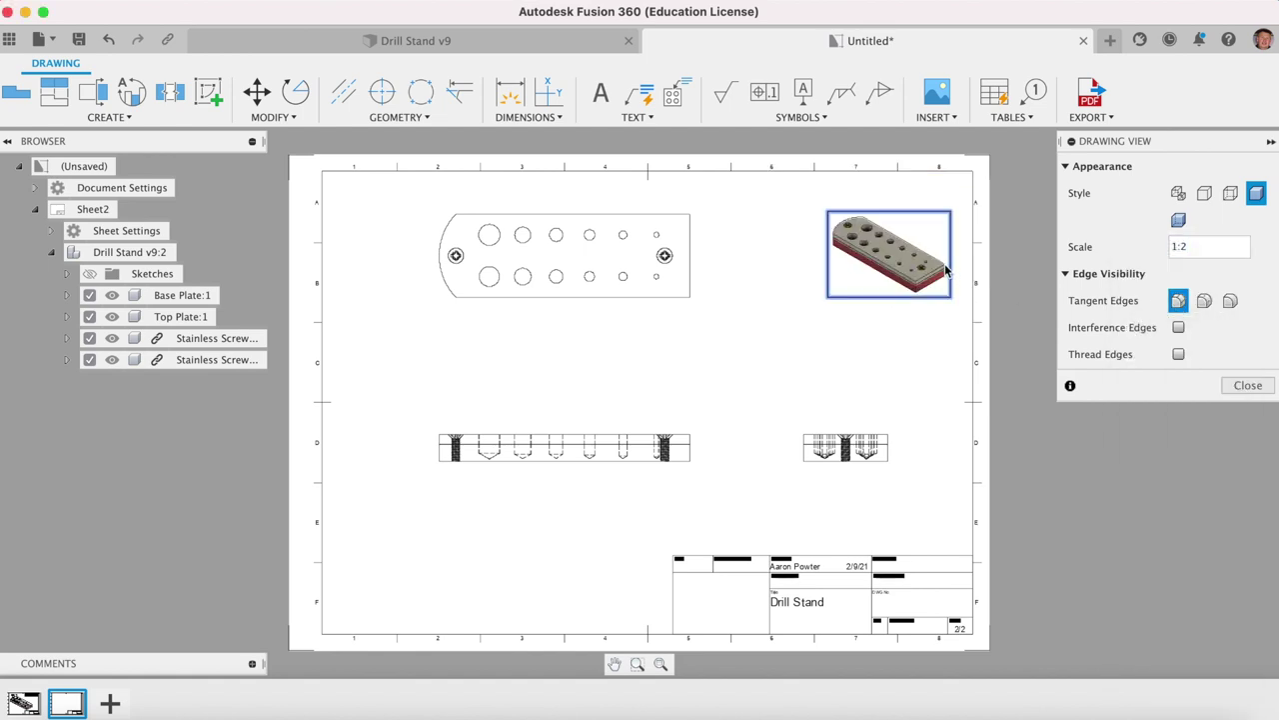
pyautogui.click(1246, 385)
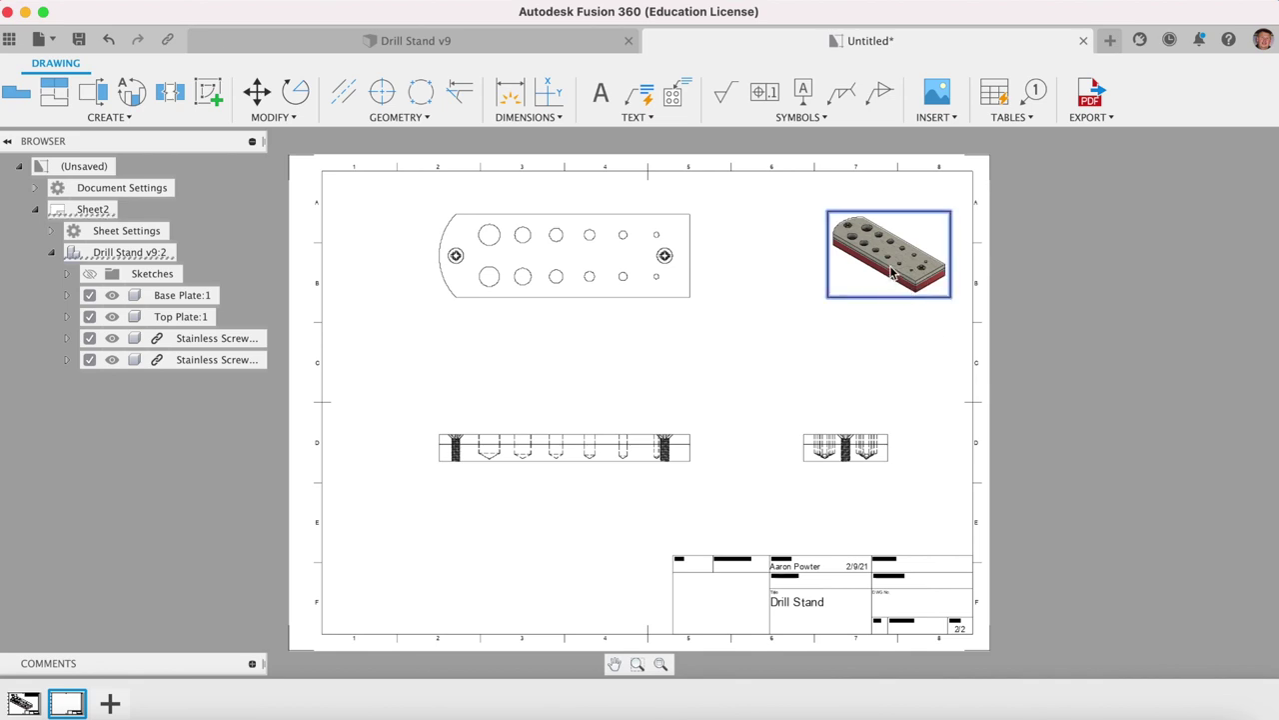
pyautogui.moveTo(892, 267); pyautogui.dragTo(910, 230)
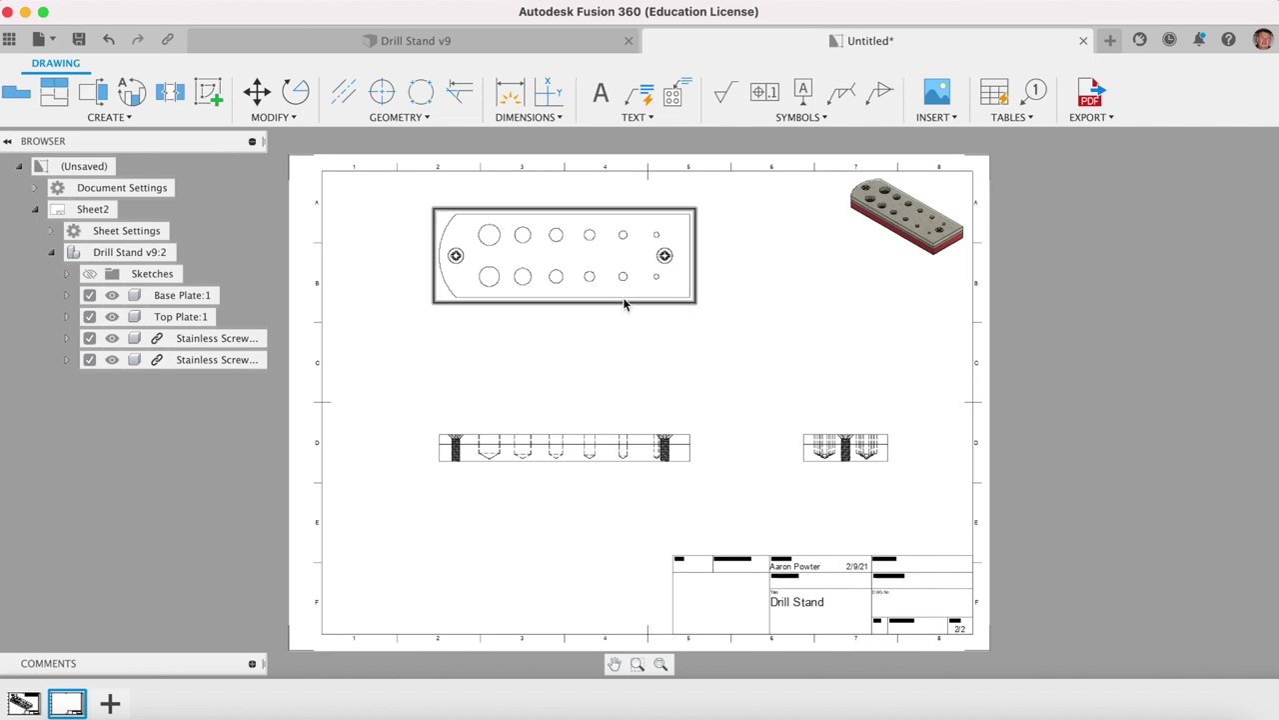
# Add center marks to the six top-row holes in the top view
pyautogui.click(654, 318)
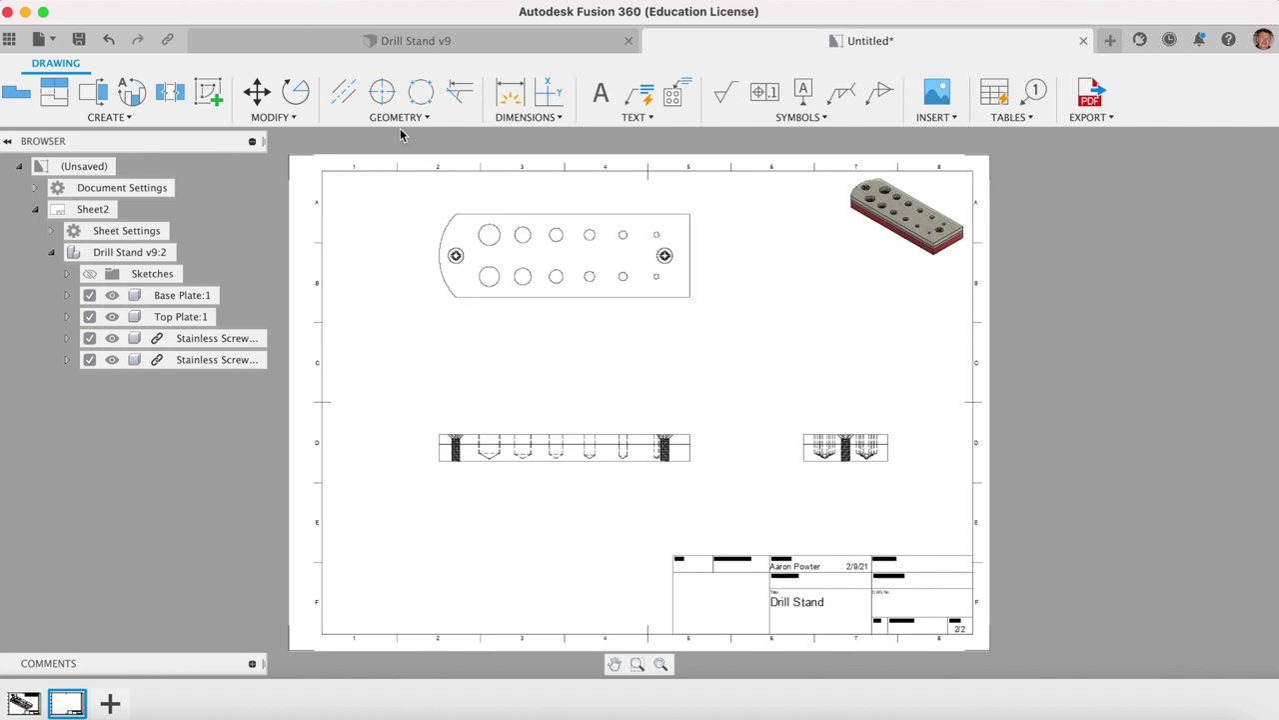
pyautogui.click(398, 117)
pyautogui.click(387, 155)
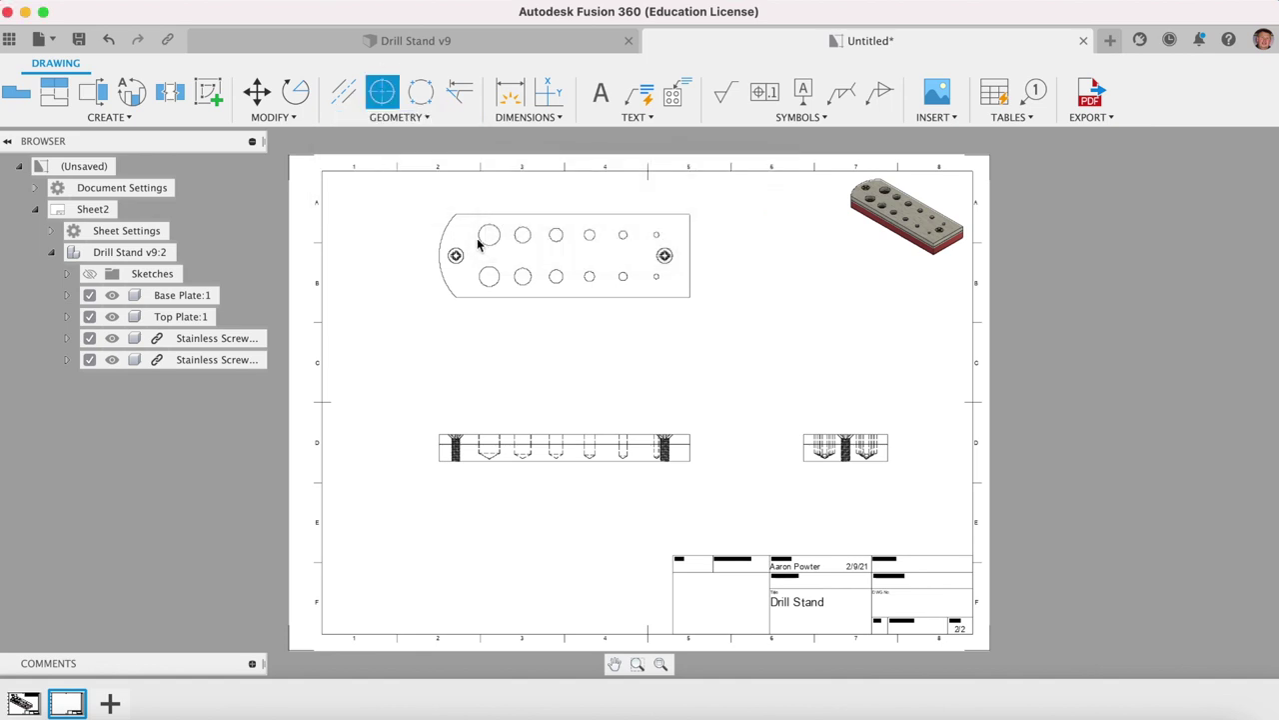
pyautogui.click(483, 239)
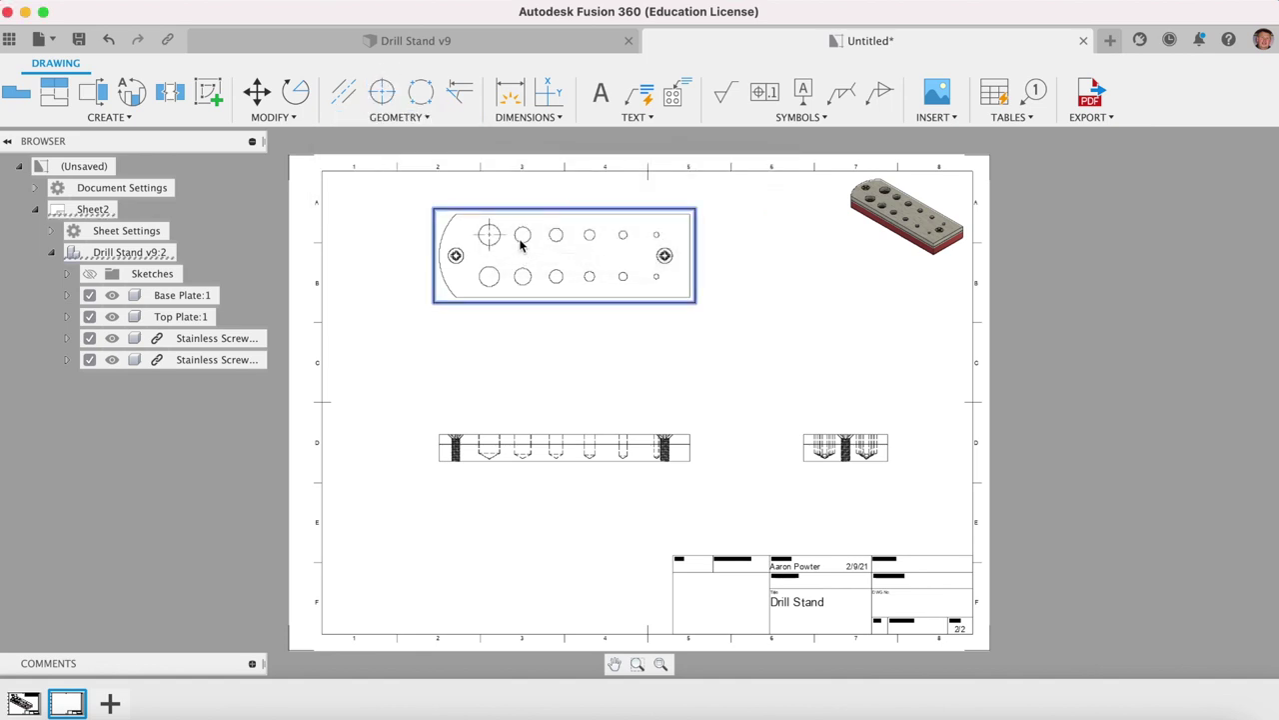
pyautogui.click(395, 116)
pyautogui.click(380, 155)
pyautogui.click(523, 235)
pyautogui.click(556, 235)
pyautogui.click(590, 235)
pyautogui.click(623, 235)
pyautogui.click(655, 235)
# Add center marks to the six bottom-row holes and both screw holes
pyautogui.click(489, 275)
pyautogui.click(523, 276)
pyautogui.click(556, 276)
pyautogui.click(590, 276)
pyautogui.click(623, 276)
pyautogui.click(656, 276)
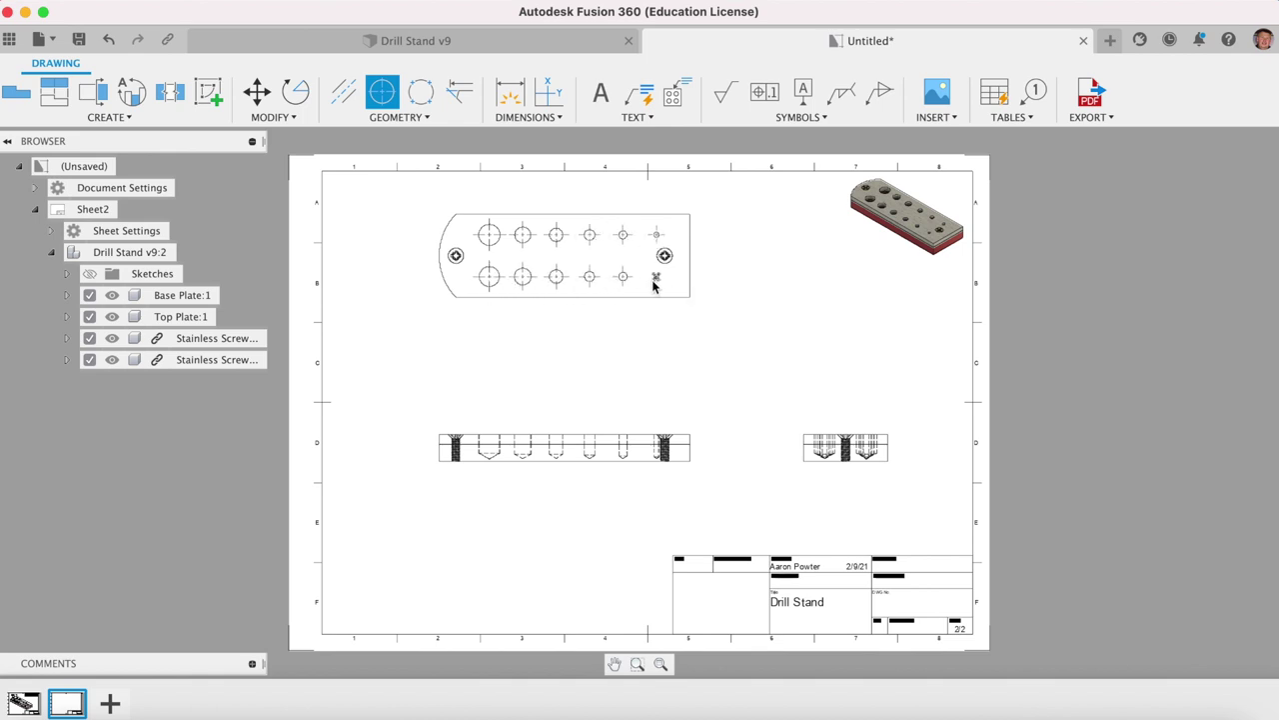
pyautogui.scroll(5, 462, 271)
pyautogui.click(463, 276)
pyautogui.click(1058, 277)
# Choose the two-edge Centerline option and add a centerline through the first front-view hole
pyautogui.scroll(-5, 791, 366)
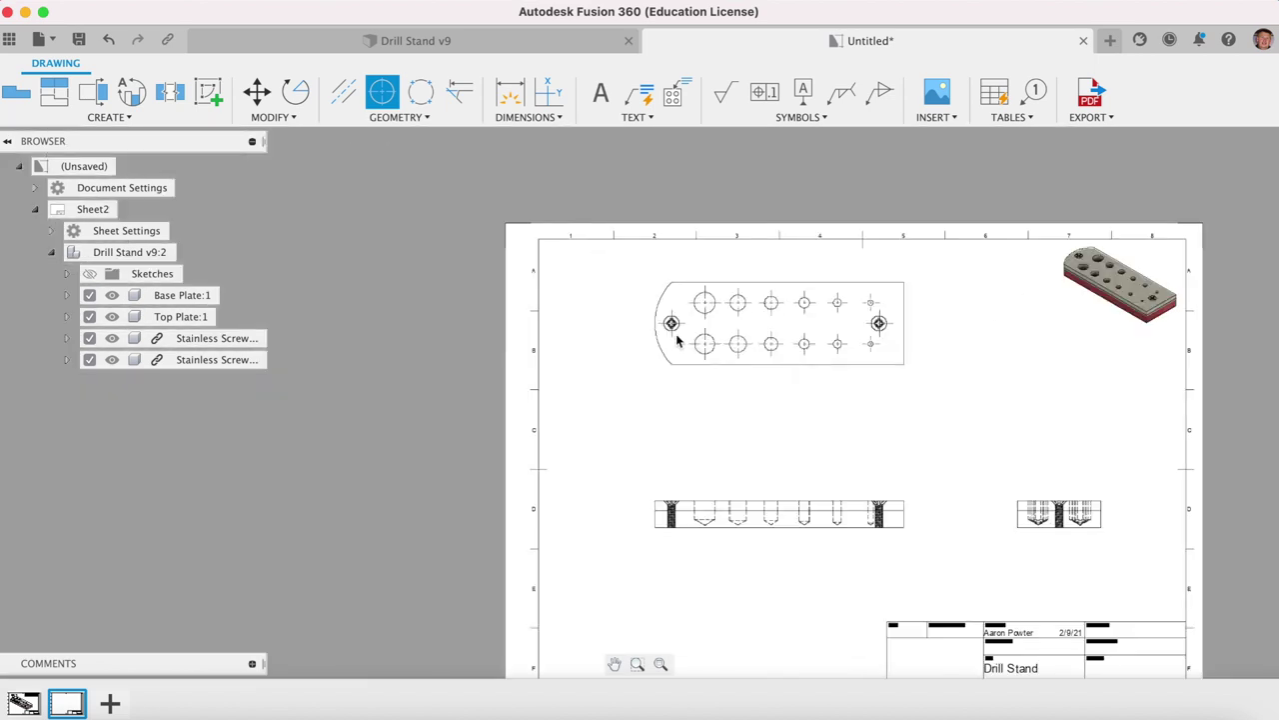
pyautogui.scroll(2, 853, 567)
pyautogui.scroll(2, 853, 567)
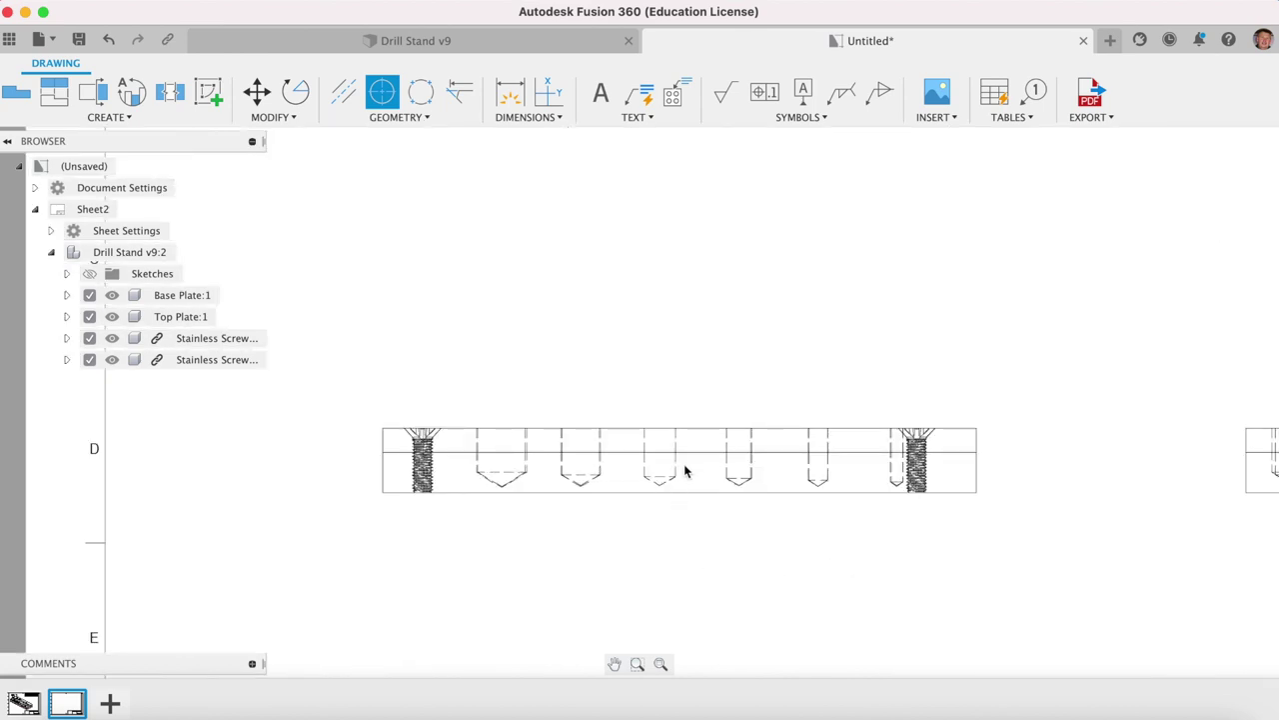
pyautogui.click(387, 117)
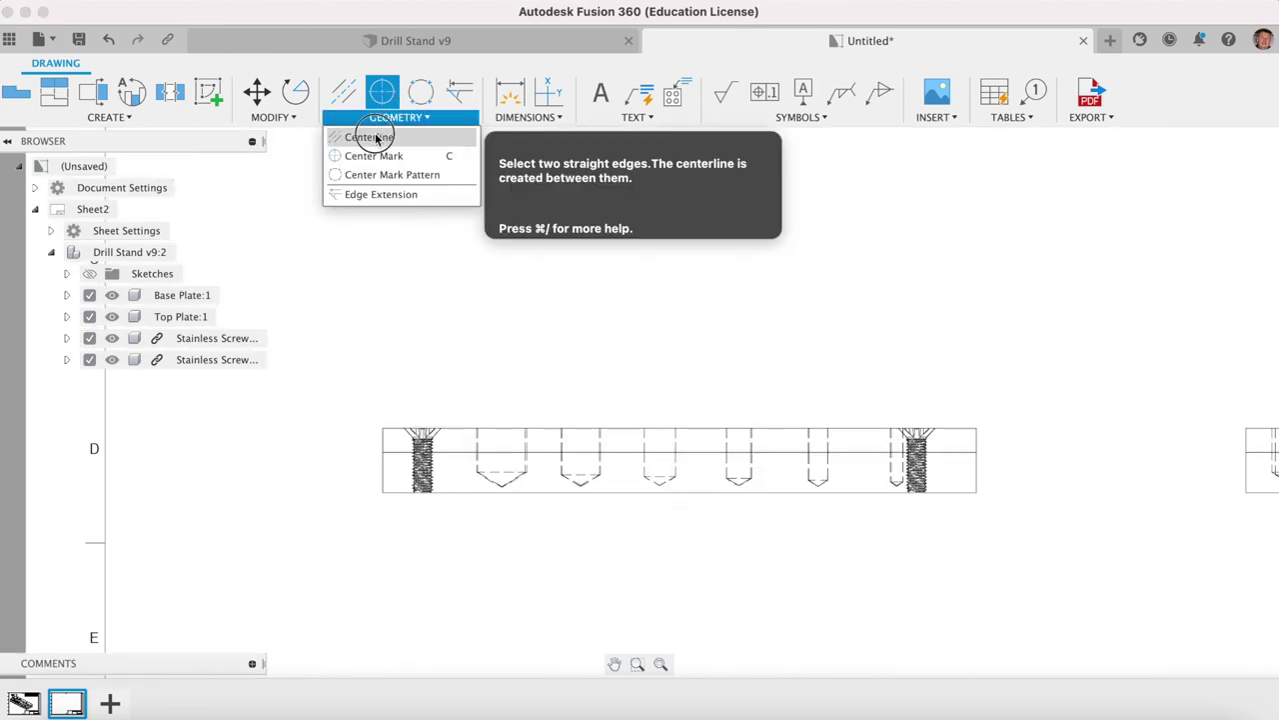
pyautogui.click(378, 137)
pyautogui.scroll(1, 467, 437)
pyautogui.scroll(1, 467, 437)
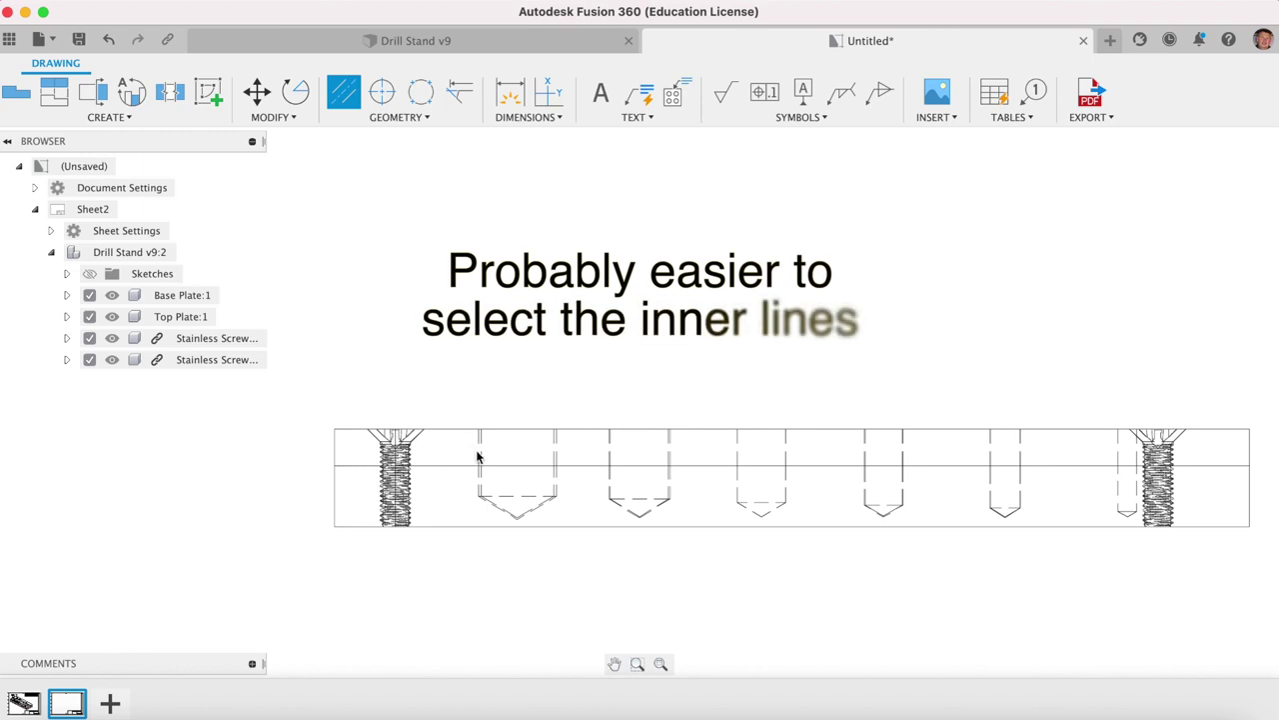
pyautogui.click(479, 462)
pyautogui.click(557, 462)
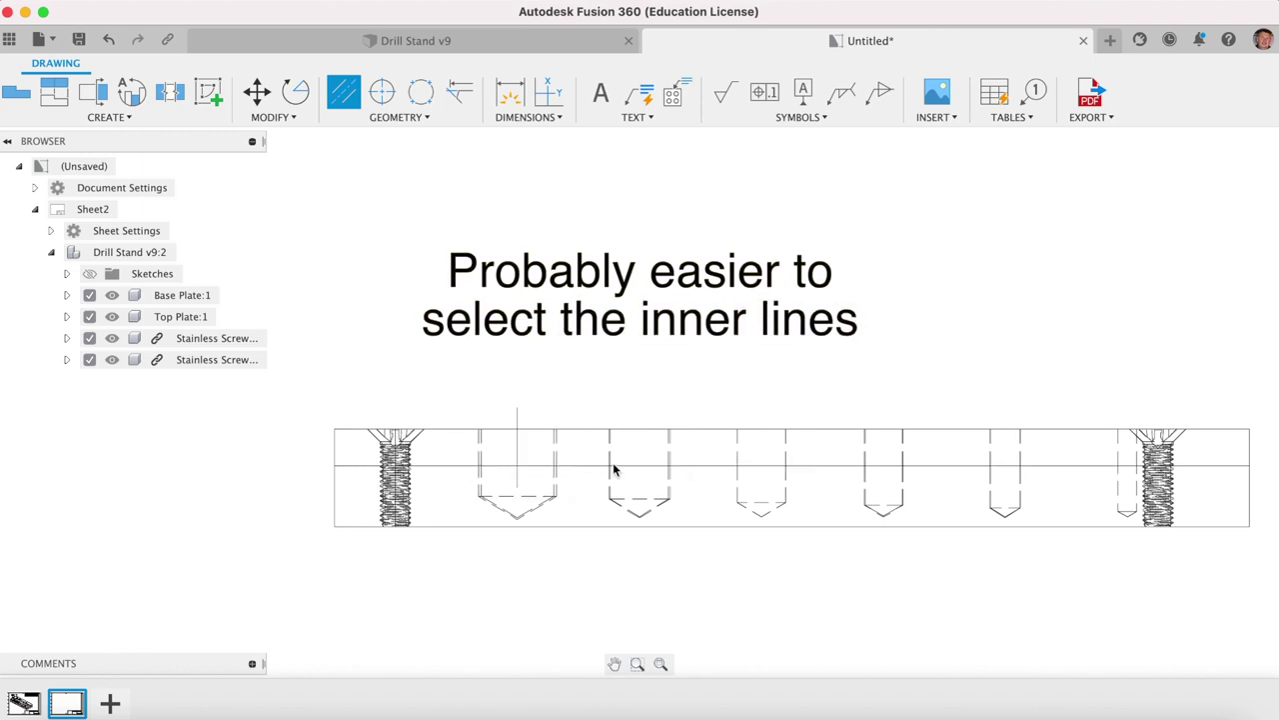
# Add a centerline through the next hole, then cancel the selection
pyautogui.scroll(3, 617, 457)
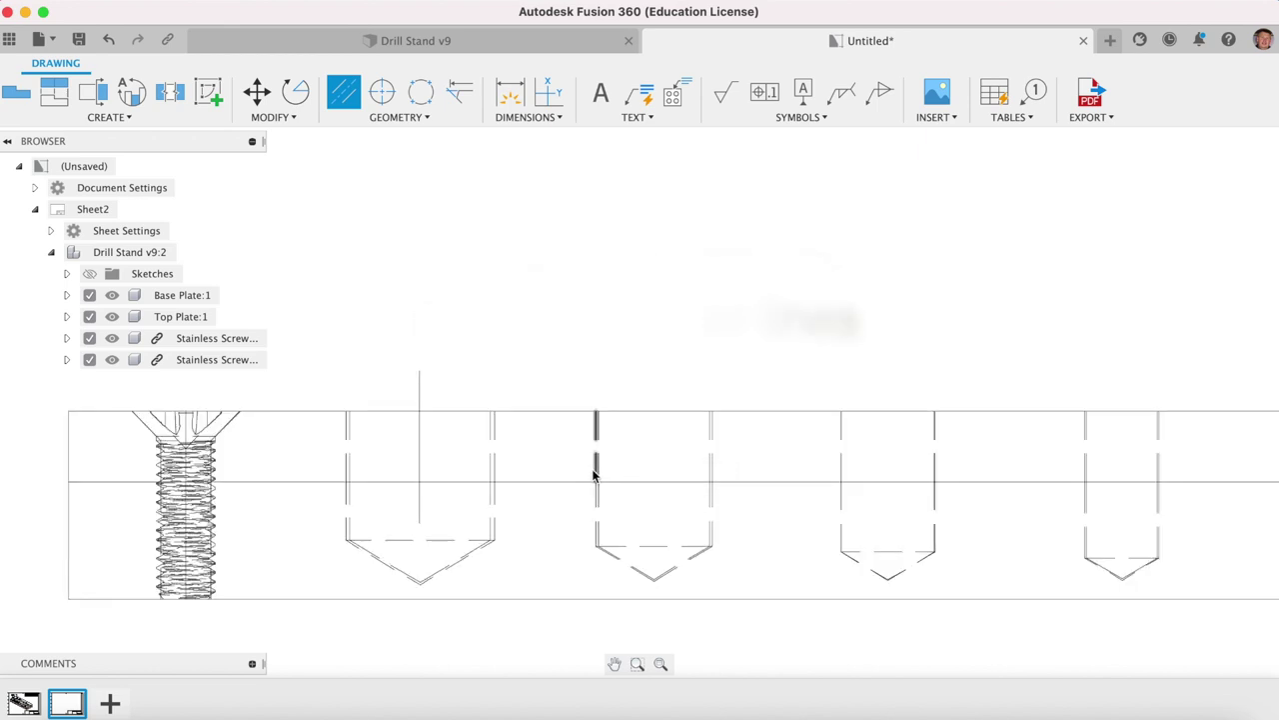
pyautogui.click(597, 465)
pyautogui.click(712, 468)
pyautogui.scroll(5, 939, 466)
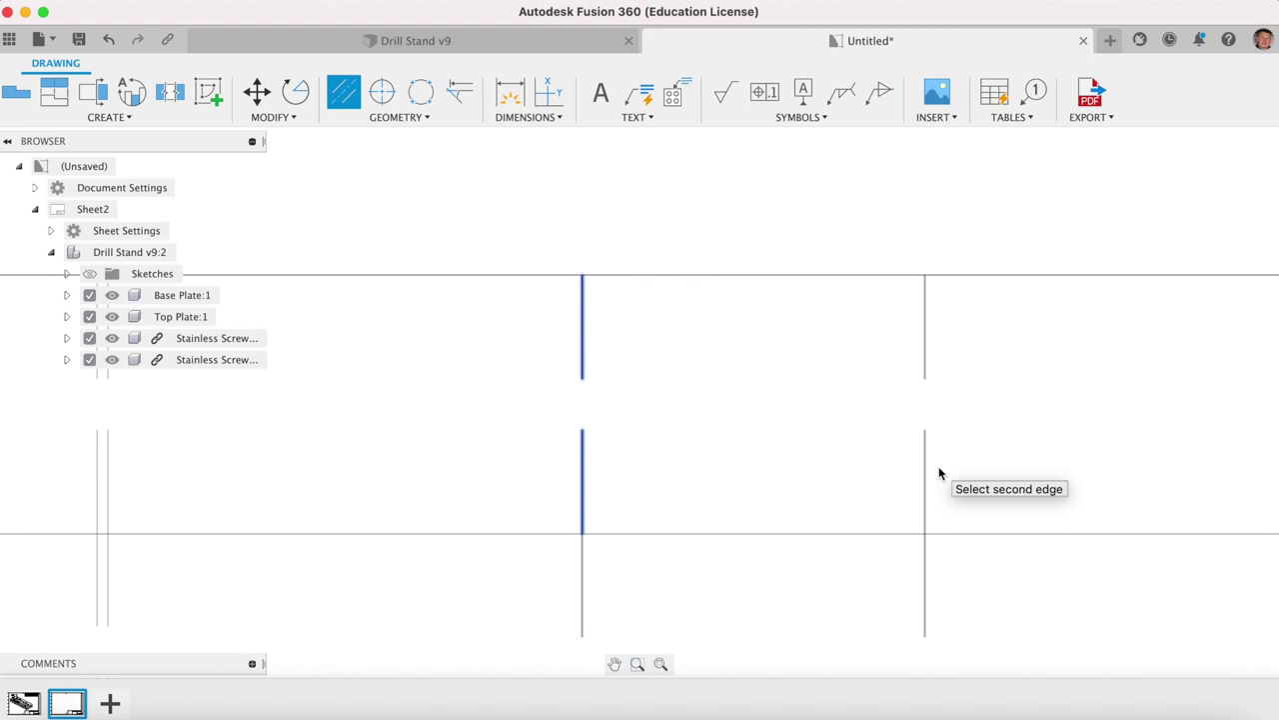
pyautogui.press('Escape')
pyautogui.scroll(3, 988, 423)
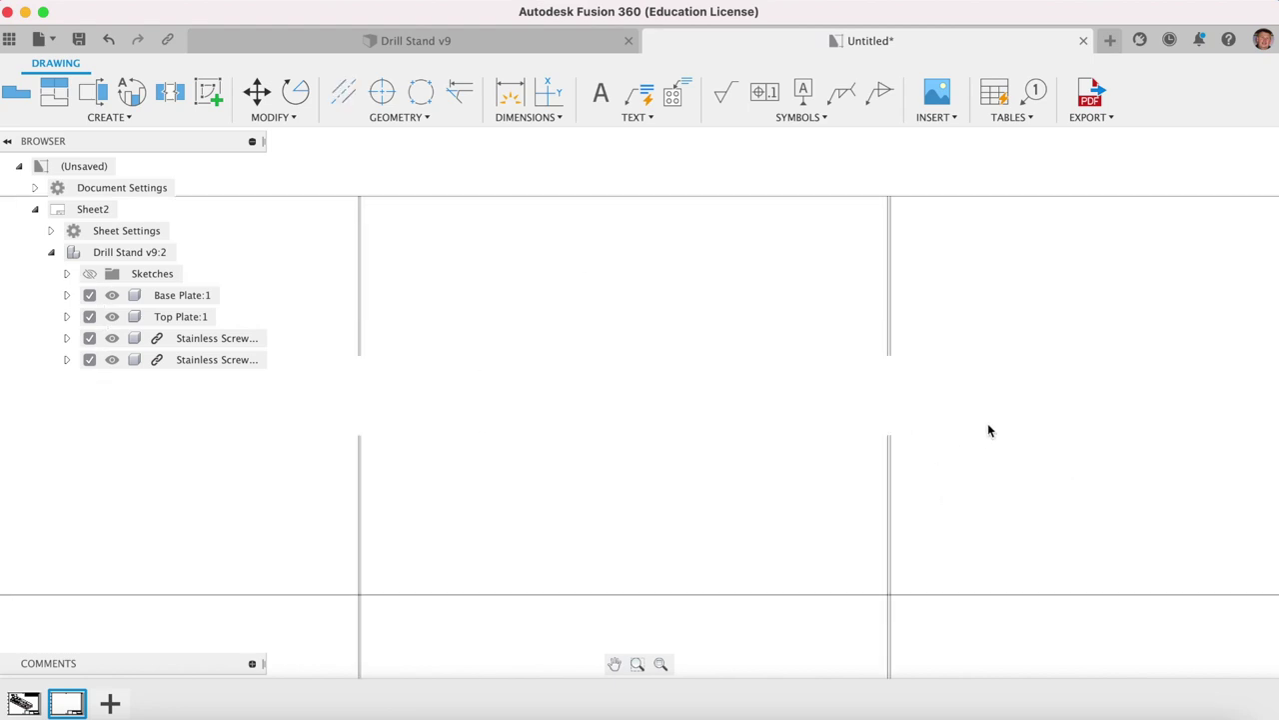
# Resume Centerline and add centerlines through another hole and the screw
pyautogui.click(353, 102)
pyautogui.click(357, 217)
pyautogui.click(889, 258)
pyautogui.scroll(-4, 626, 360)
pyautogui.scroll(5, 947, 351)
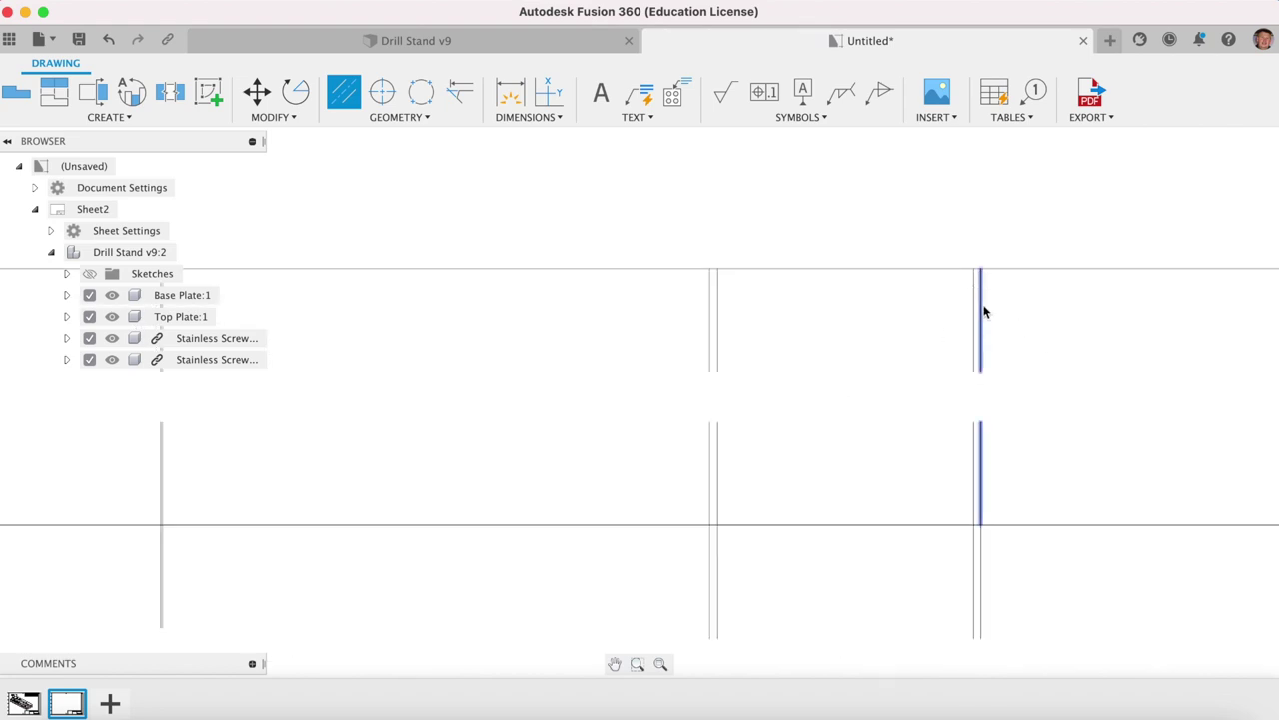
pyautogui.click(983, 340)
pyautogui.click(710, 323)
# Pick the right screw's first edge and fit the whole sheet into view
pyautogui.scroll(-6, 681, 350)
pyautogui.scroll(5, 681, 350)
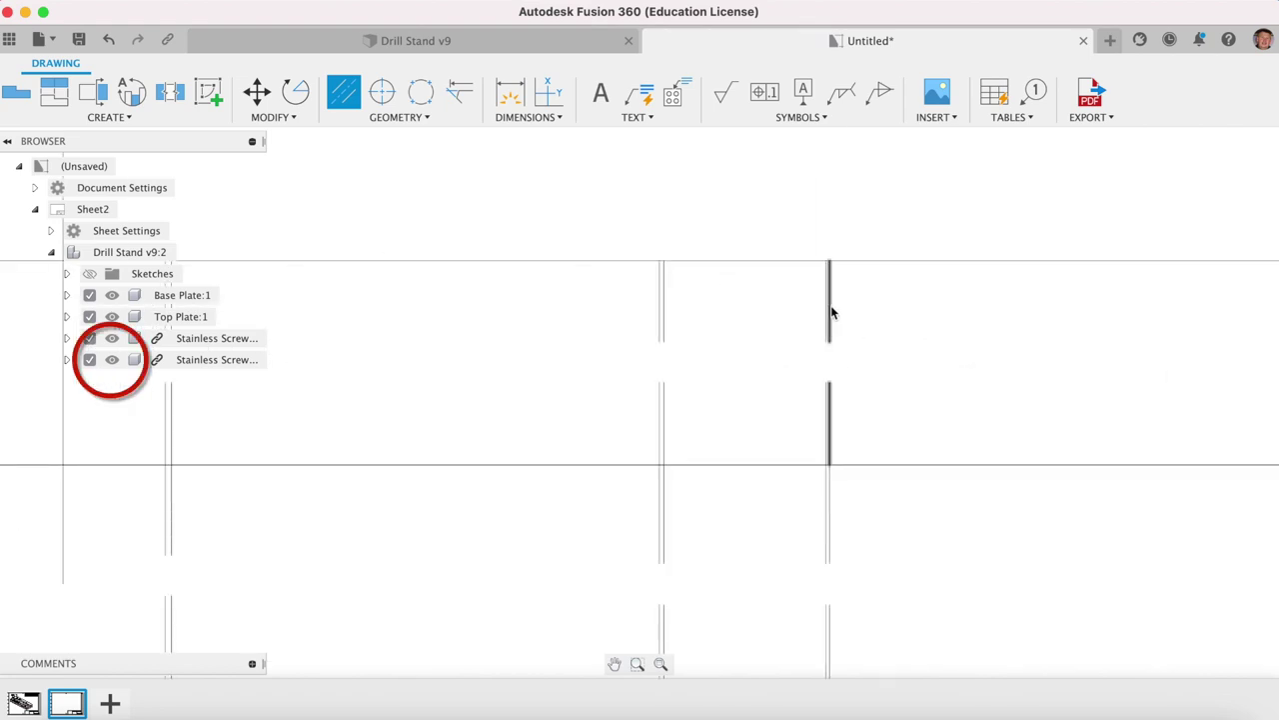
pyautogui.scroll(-4, 655, 320)
pyautogui.scroll(-2, 653, 327)
pyautogui.scroll(5, 829, 380)
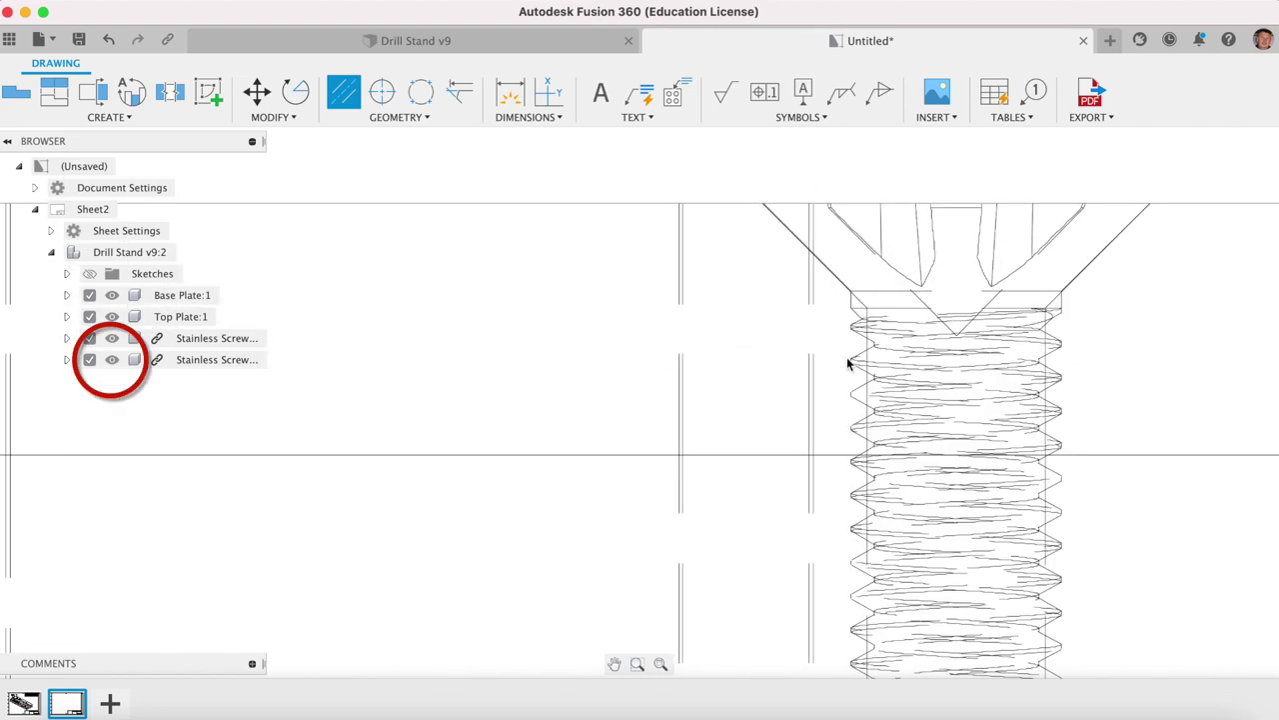
pyautogui.click(814, 380)
pyautogui.scroll(-10, 679, 388)
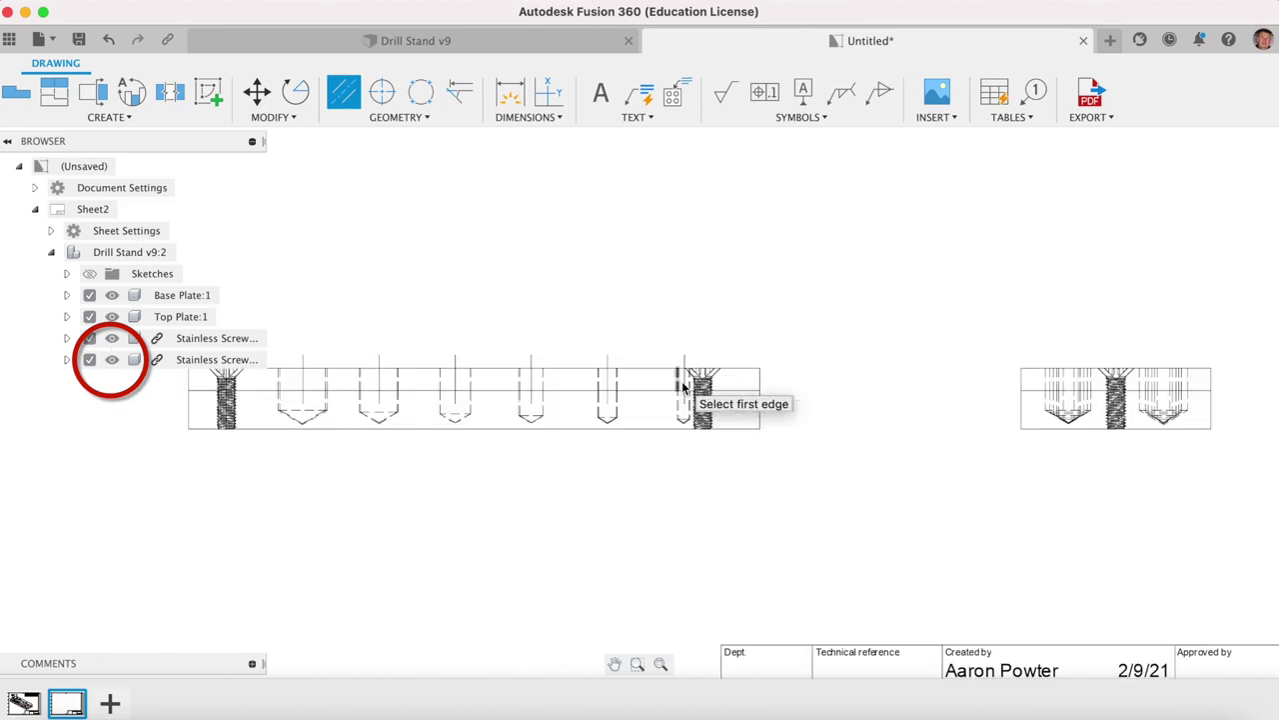
pyautogui.click(660, 665)
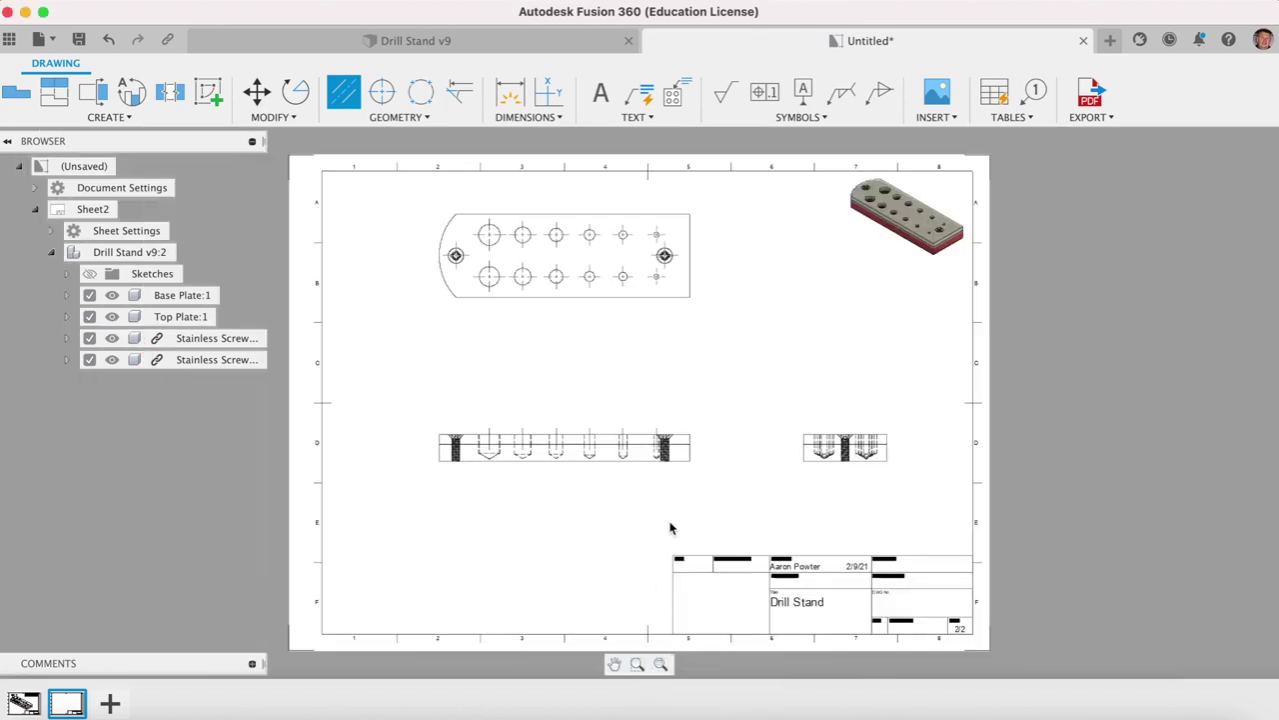